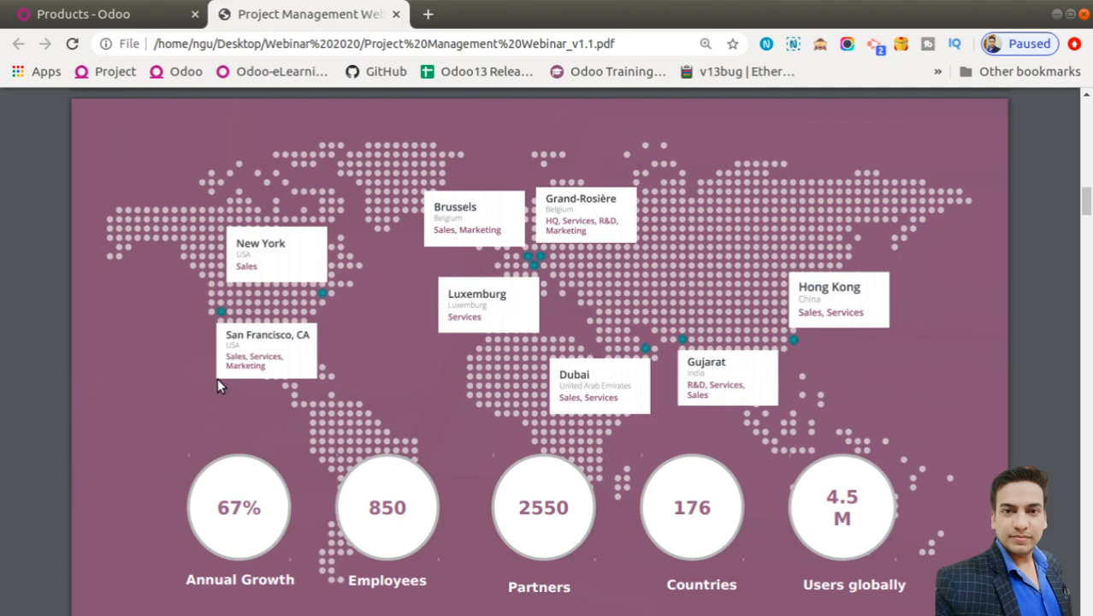
# Scroll the webinar PDF down to the 'Odoo Project Management' slide listing Project, Timesheet and Planning
pyautogui.scroll(-1, 217, 386)
pyautogui.scroll(-1, 217, 386)
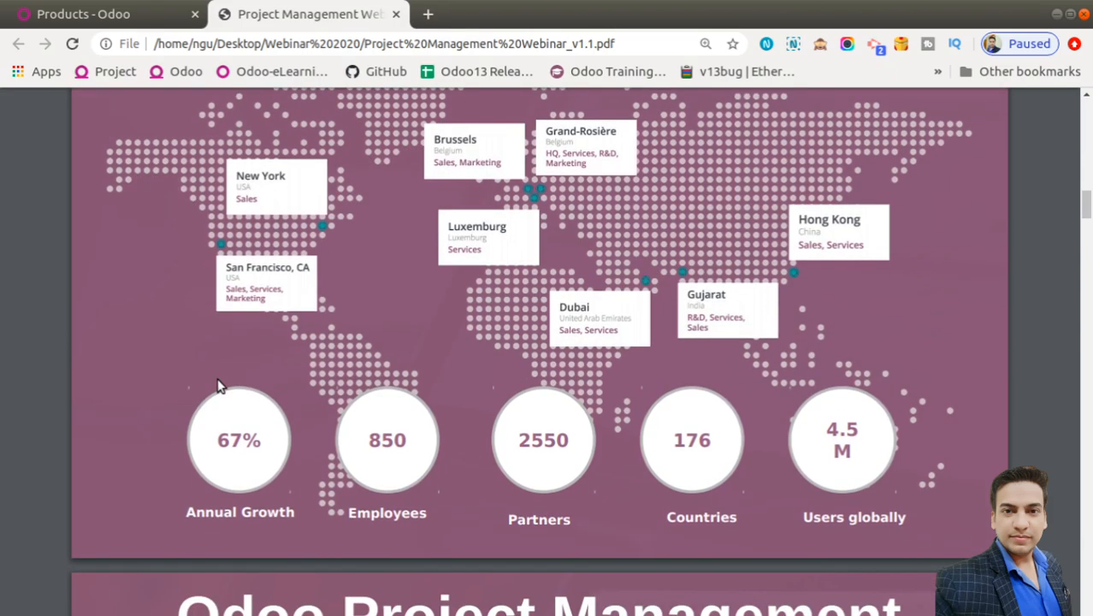
pyautogui.scroll(-8, 218, 386)
pyautogui.scroll(-2, 218, 386)
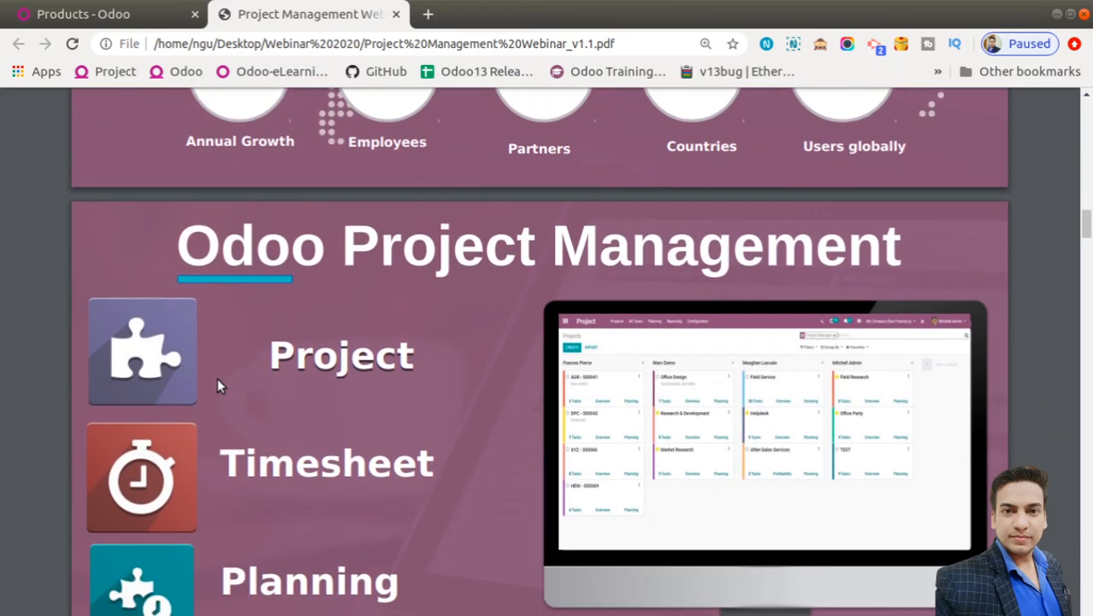
pyautogui.scroll(-3, 218, 386)
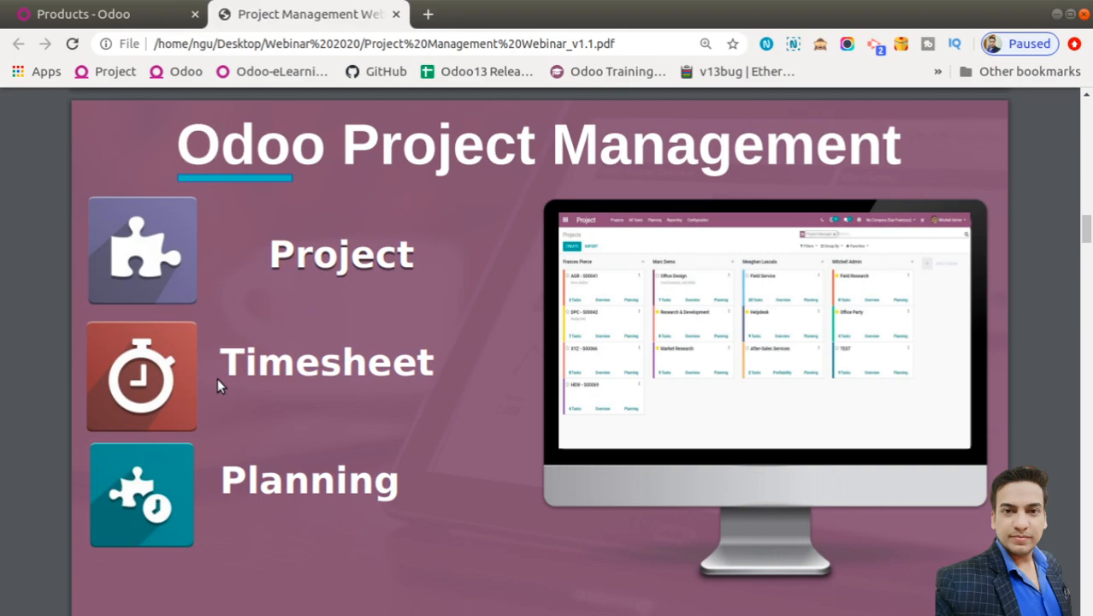
# Scroll past the ORGANIZE kanban slide to the 'Harness the power of visual information' task stages slide
pyautogui.scroll(-5, 217, 385)
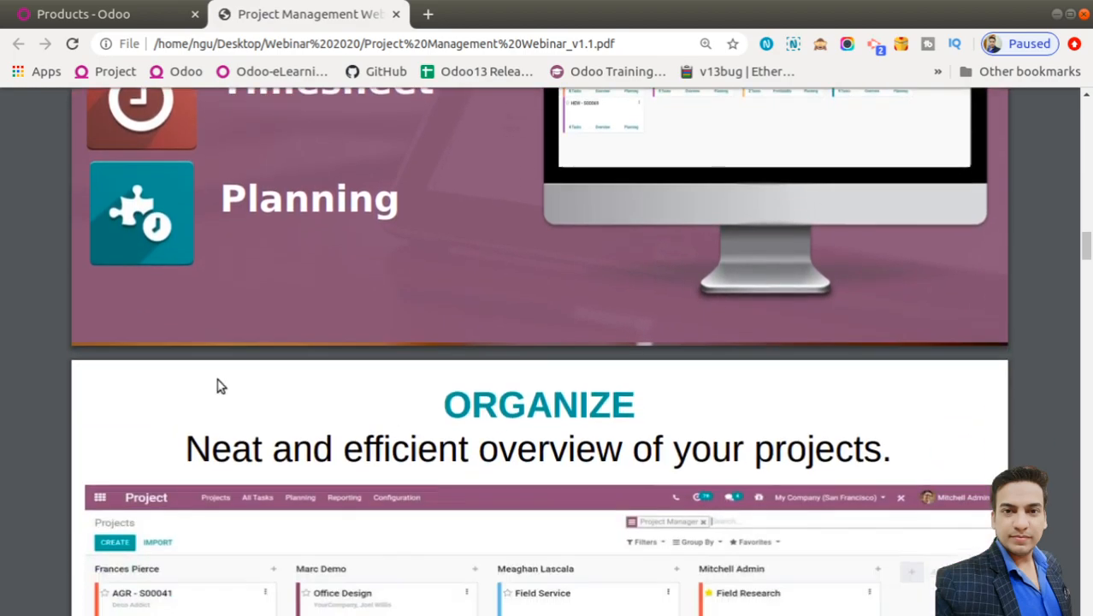
pyautogui.scroll(-3, 216, 385)
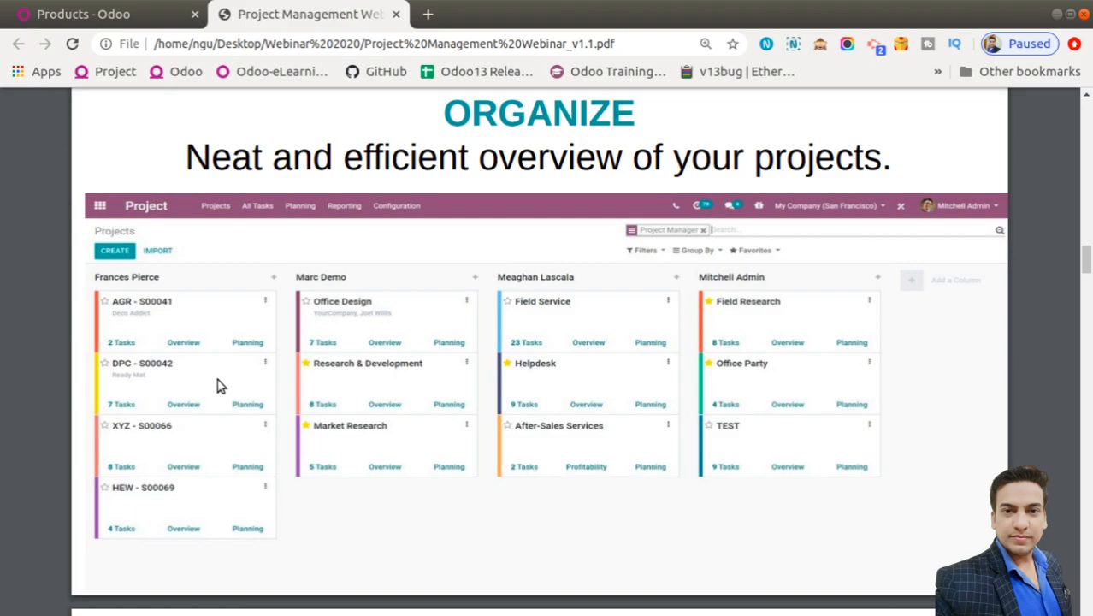
pyautogui.scroll(-5, 218, 387)
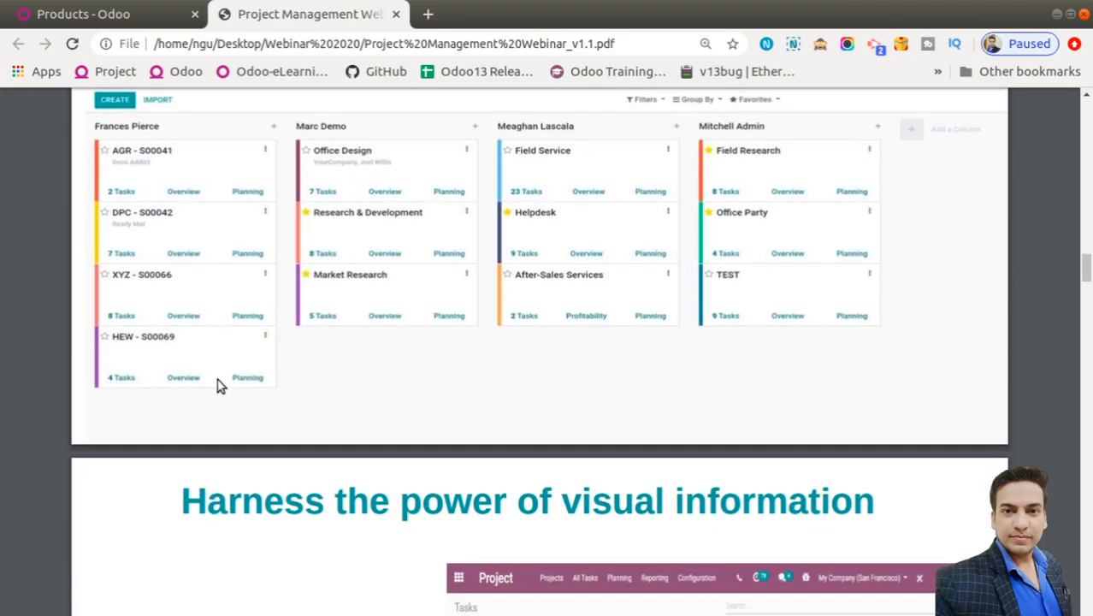
pyautogui.scroll(-2, 219, 387)
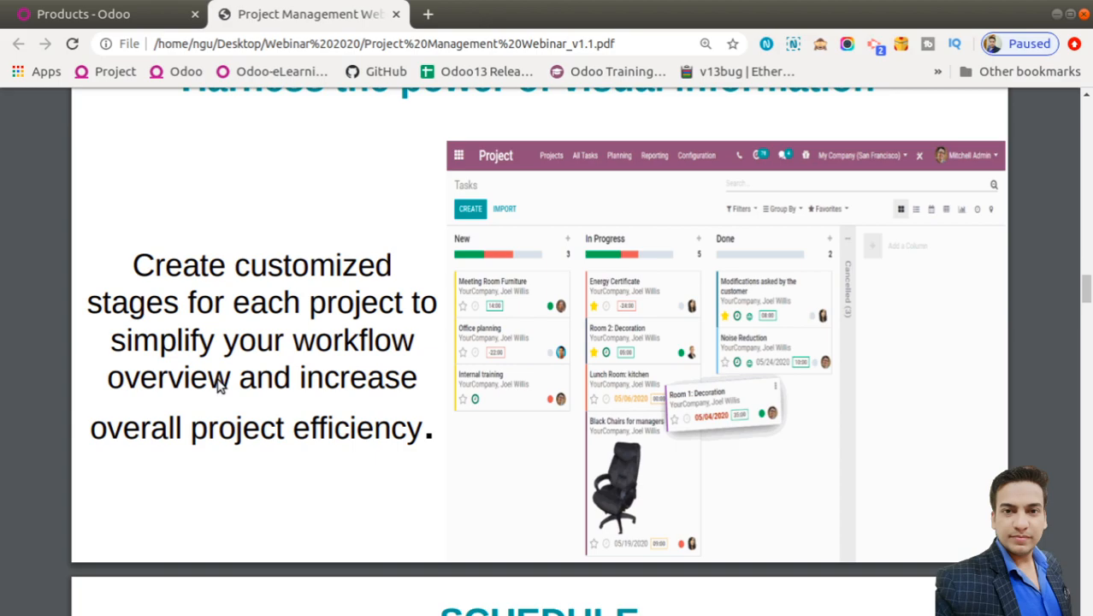
# Scroll past the SCHEDULE calendar slide until the PLAN slide's Planning screenshot is fully visible
pyautogui.scroll(-5, 218, 385)
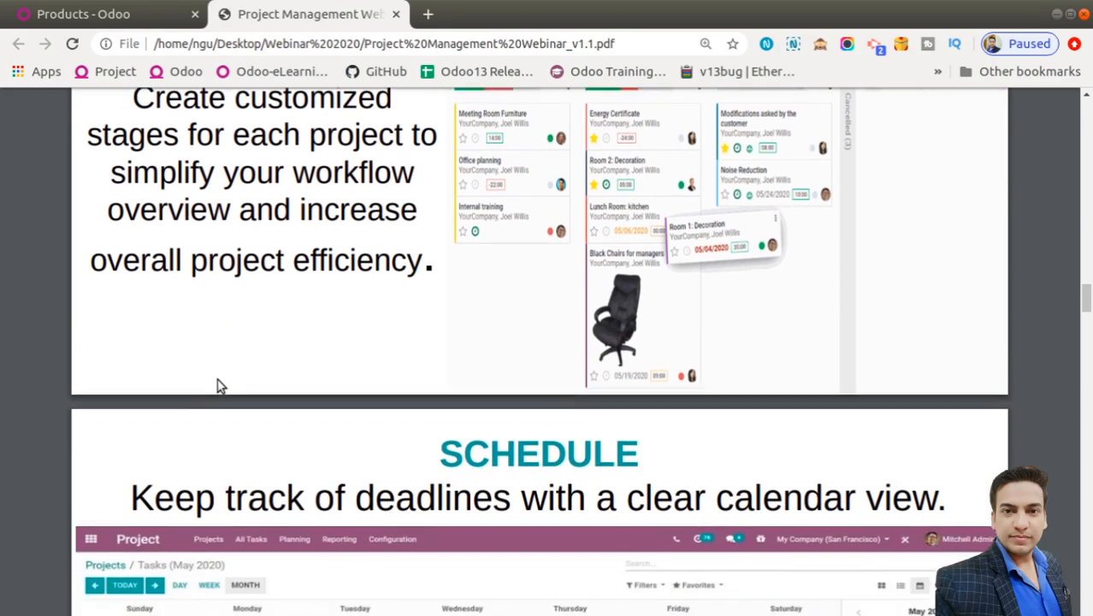
pyautogui.scroll(-1, 219, 385)
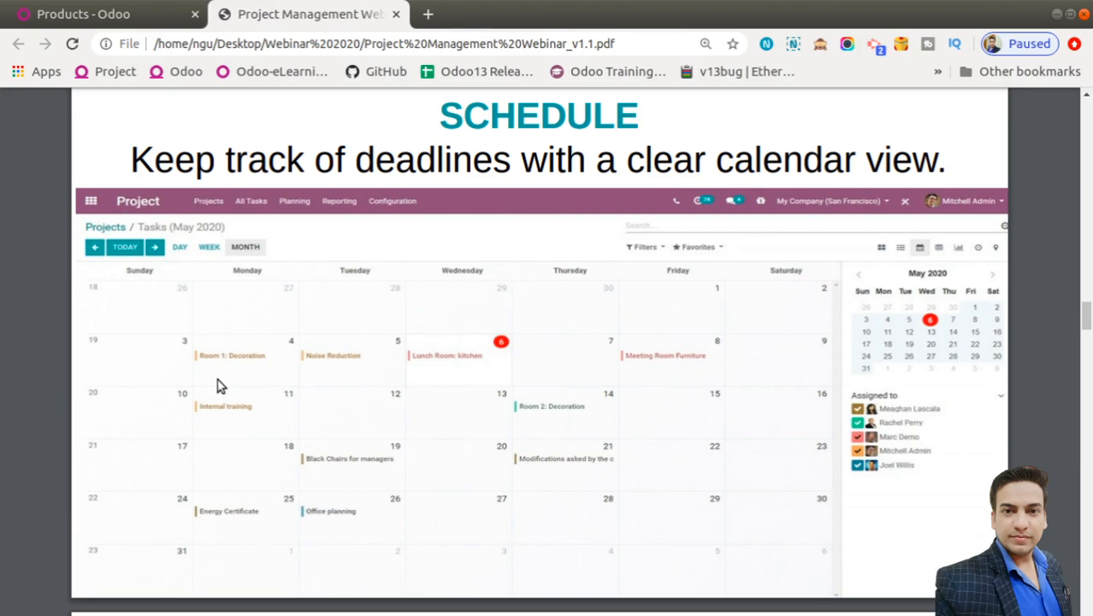
pyautogui.scroll(-4, 218, 387)
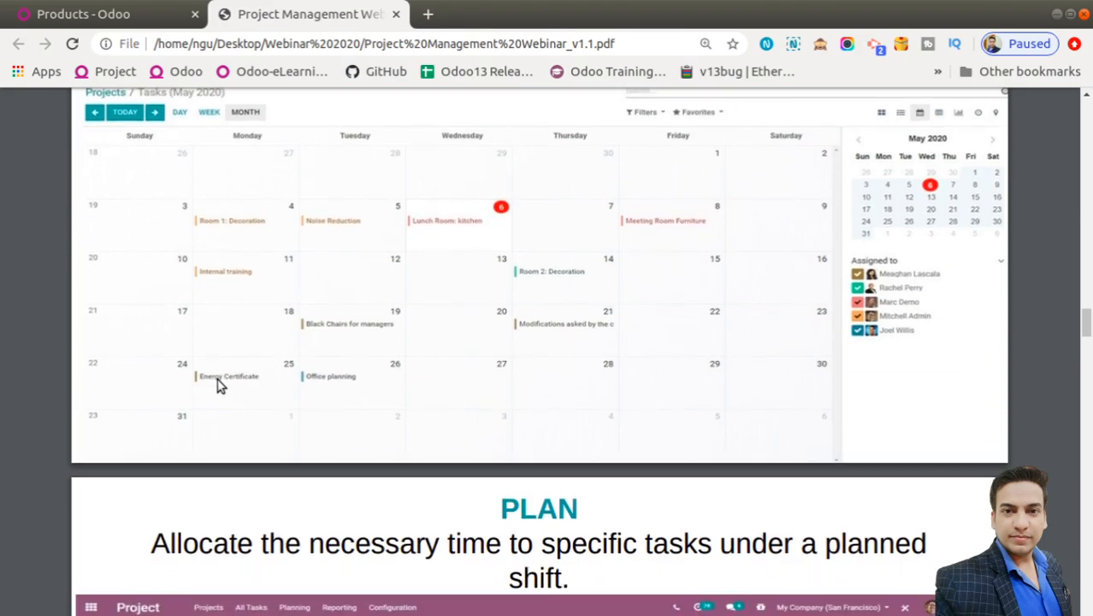
pyautogui.scroll(-3, 217, 386)
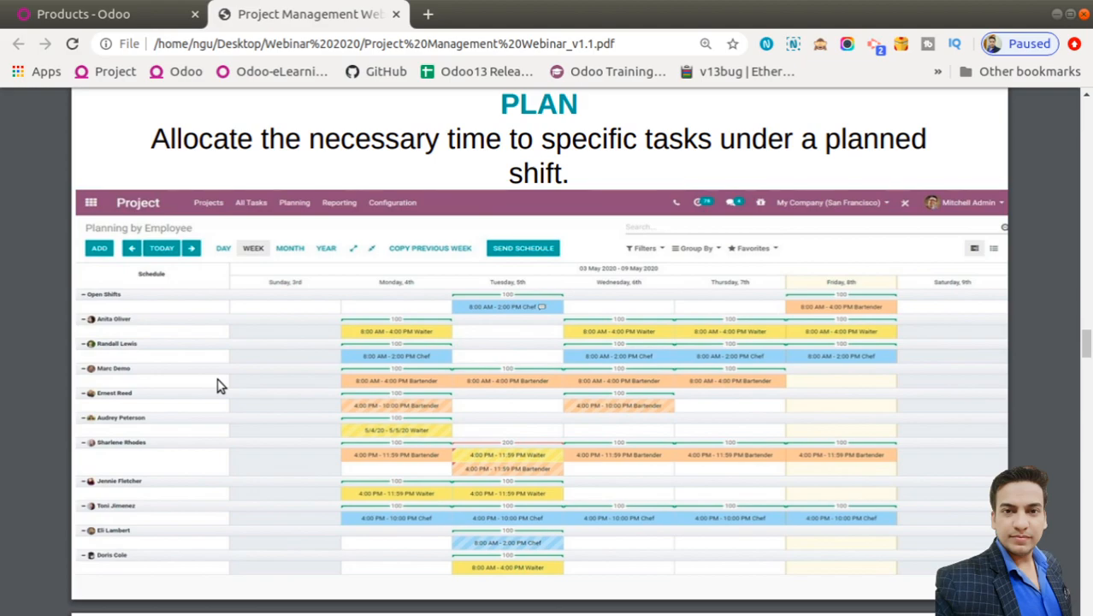
# Scroll through the ANALYZE and project performance slides to the Overview slide of hours and profitability
pyautogui.scroll(-1, 217, 386)
pyautogui.scroll(-8, 217, 386)
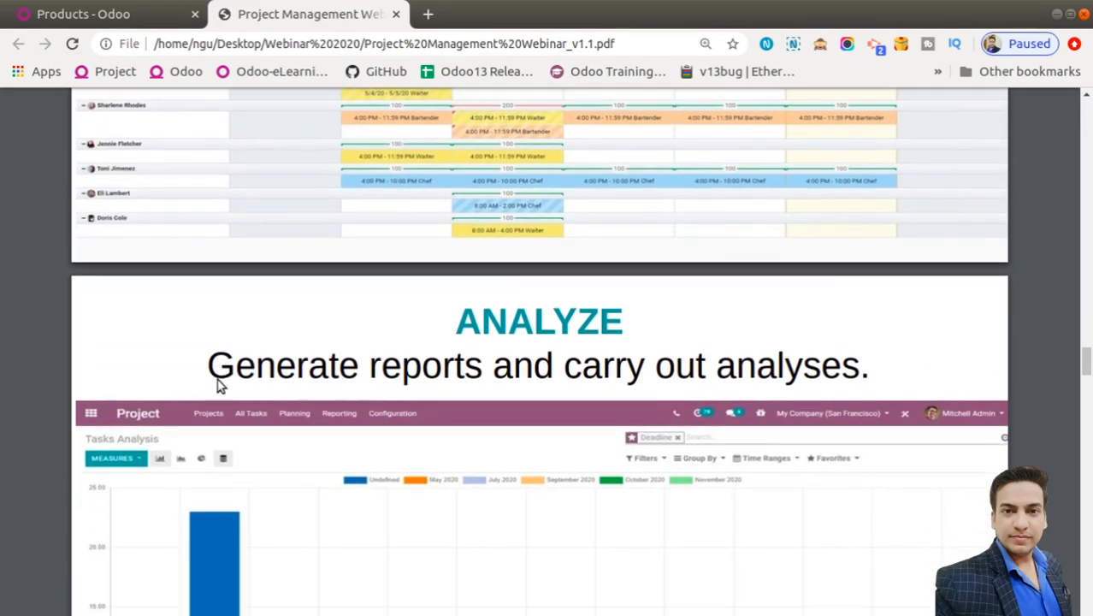
pyautogui.scroll(2, 217, 386)
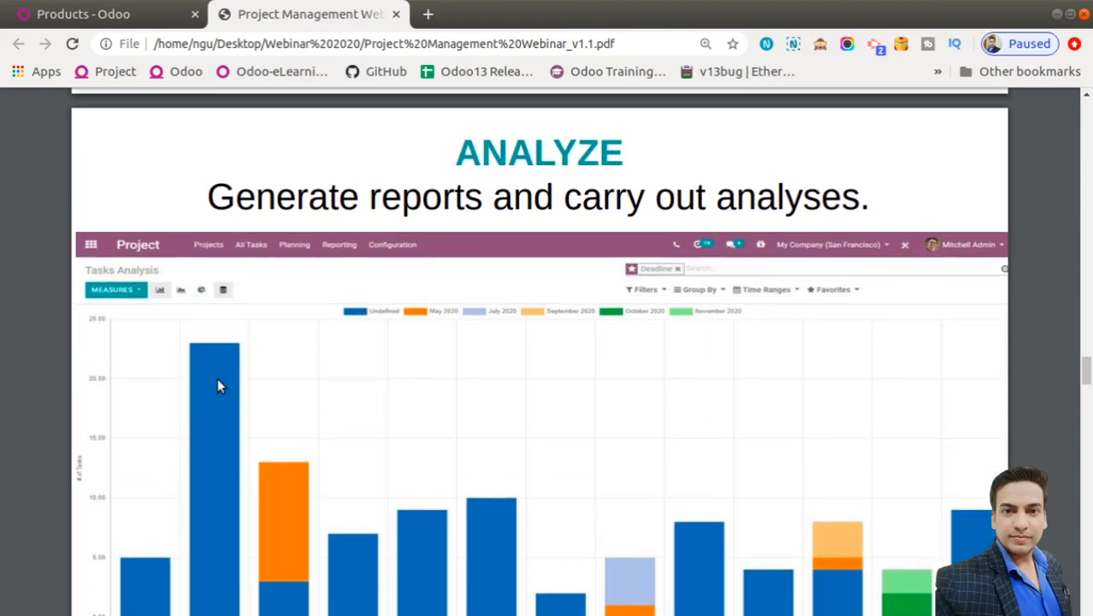
pyautogui.scroll(-1, 218, 386)
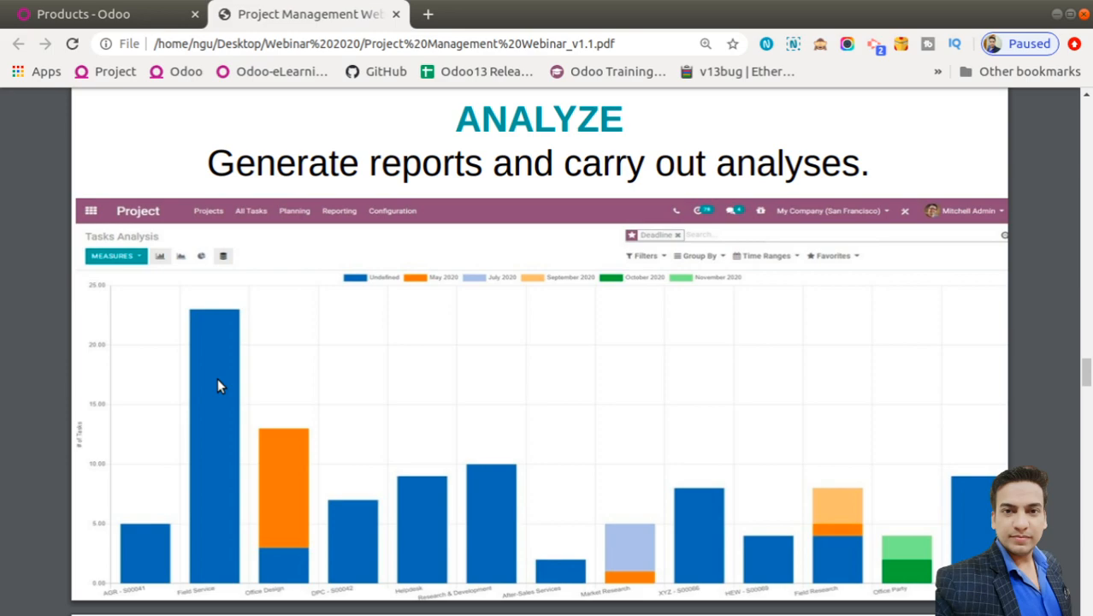
pyautogui.scroll(-5, 217, 386)
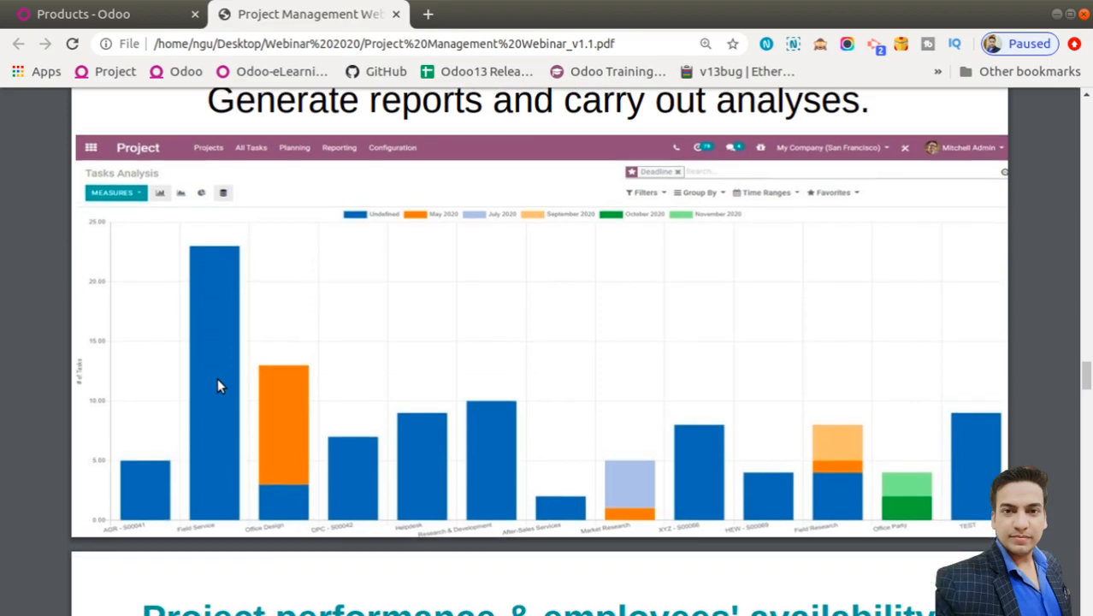
pyautogui.scroll(-2, 218, 386)
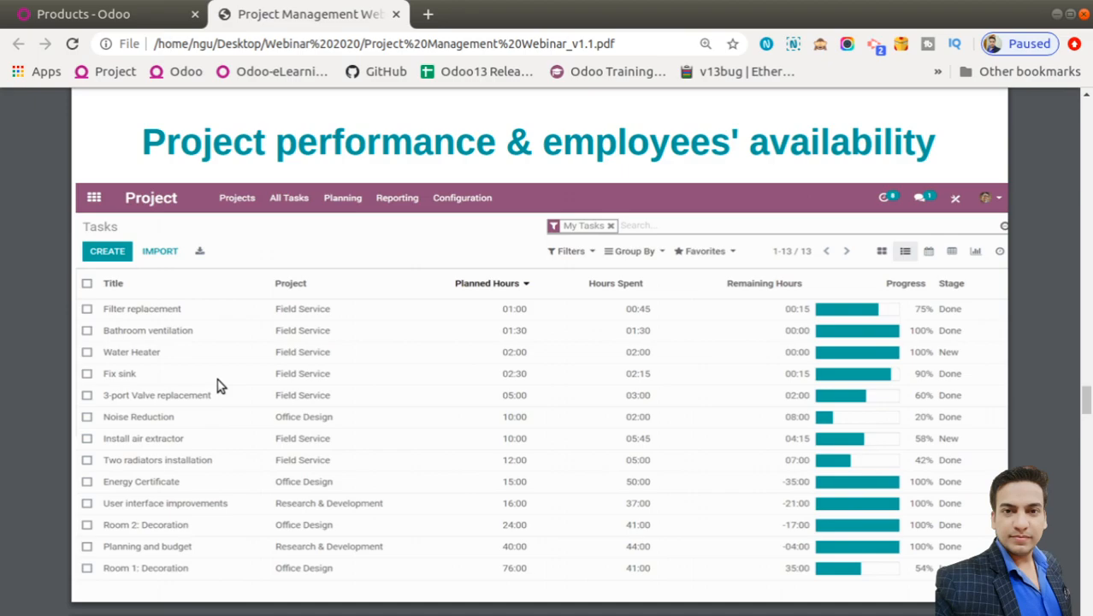
pyautogui.scroll(-6, 217, 386)
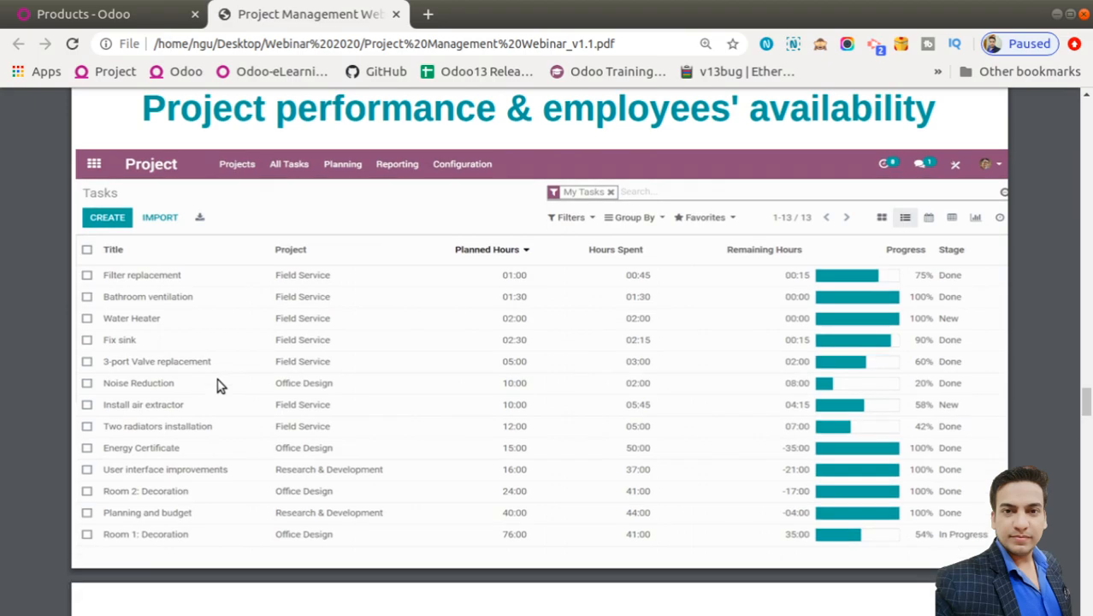
pyautogui.scroll(-1, 217, 386)
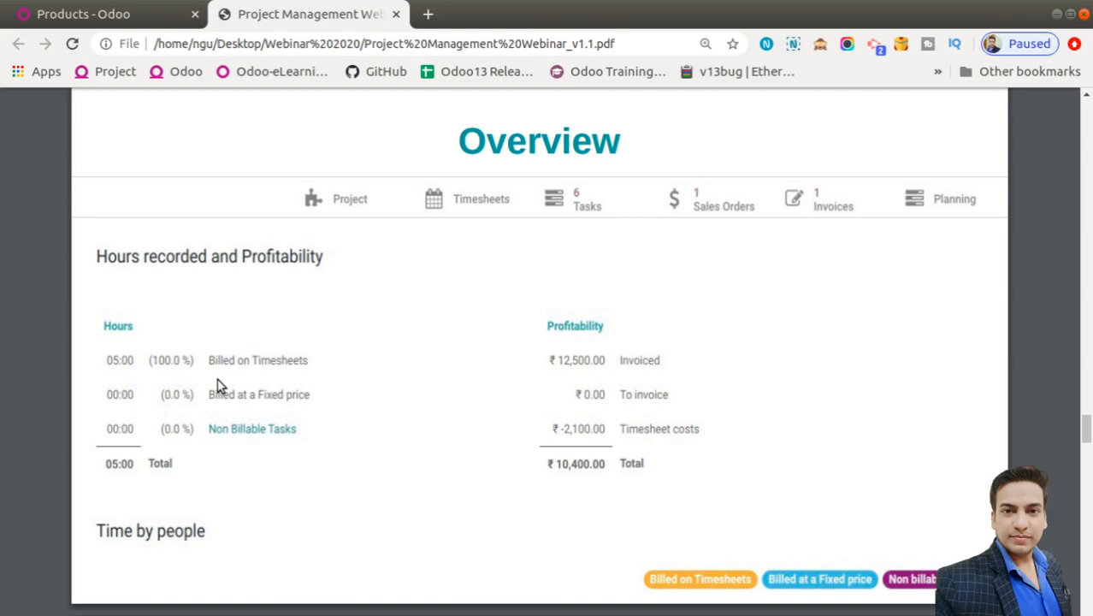
# Scroll to the Business Case Study slide showing its eight-item 'Steps to produce' list
pyautogui.scroll(-3, 216, 386)
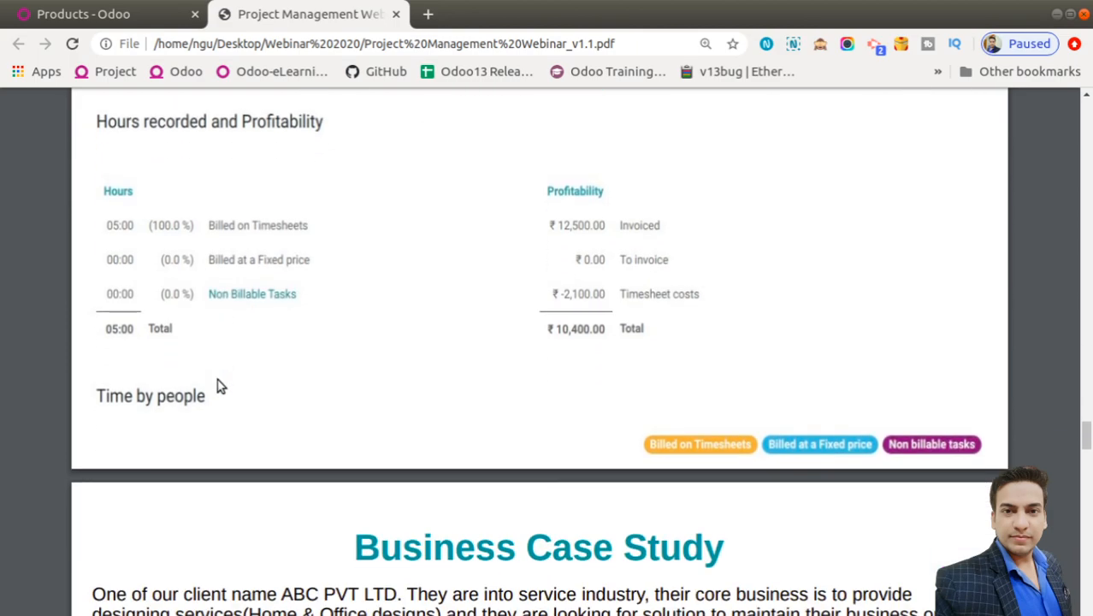
pyautogui.scroll(-8, 216, 386)
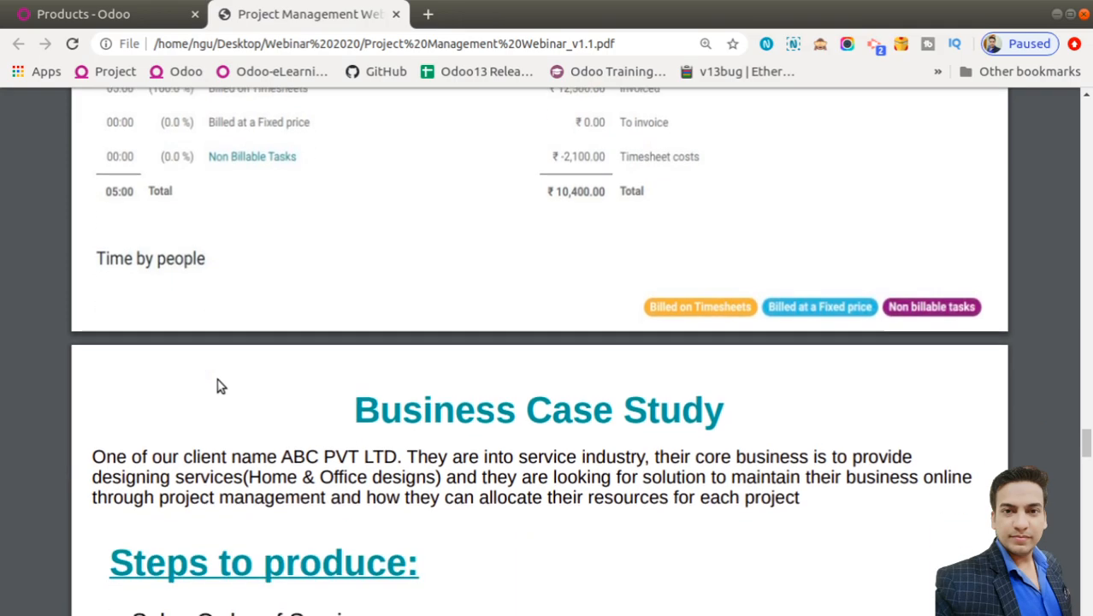
pyautogui.scroll(-1, 220, 386)
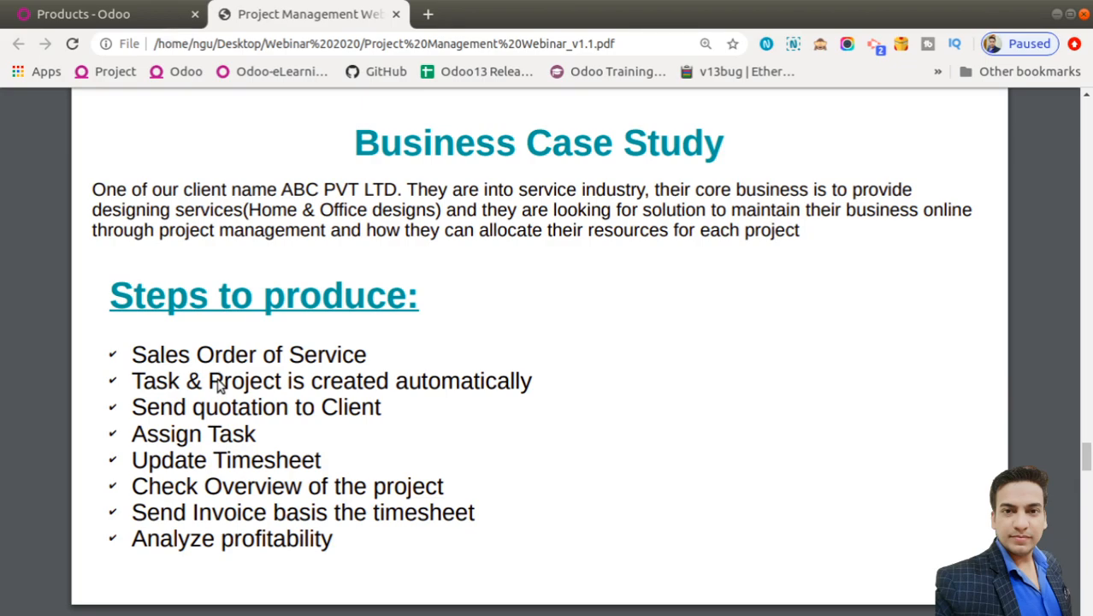
# Switch to the 'Products - Odoo' browser tab with the home app grid
pyautogui.click(74, 15)
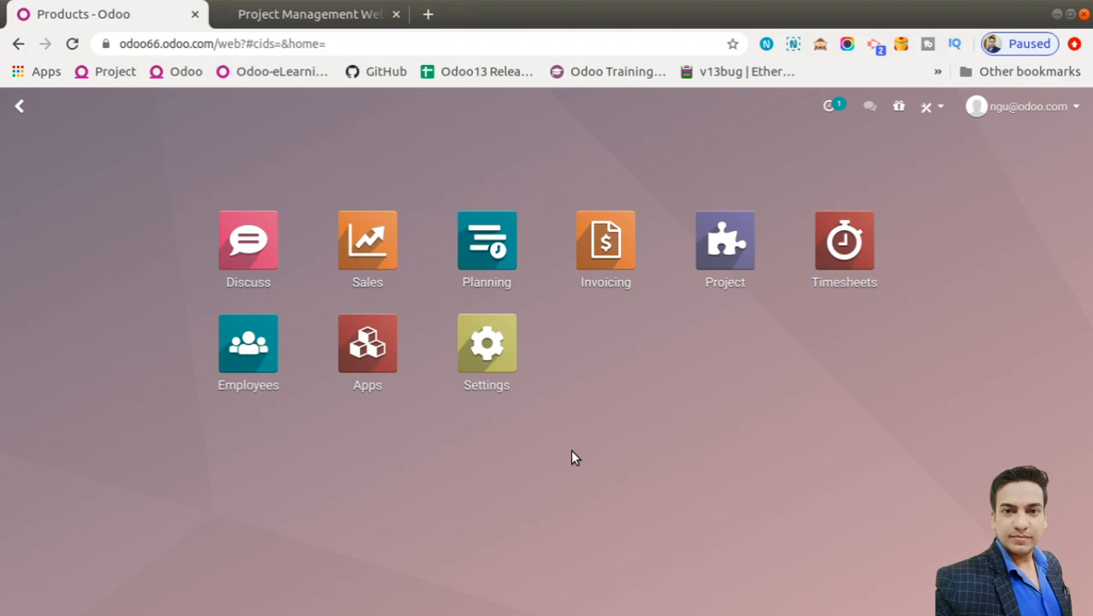
# Search 'pro', glance at Project Costs and Revenues, then open the Project app's projects overview
pyautogui.write('pro')
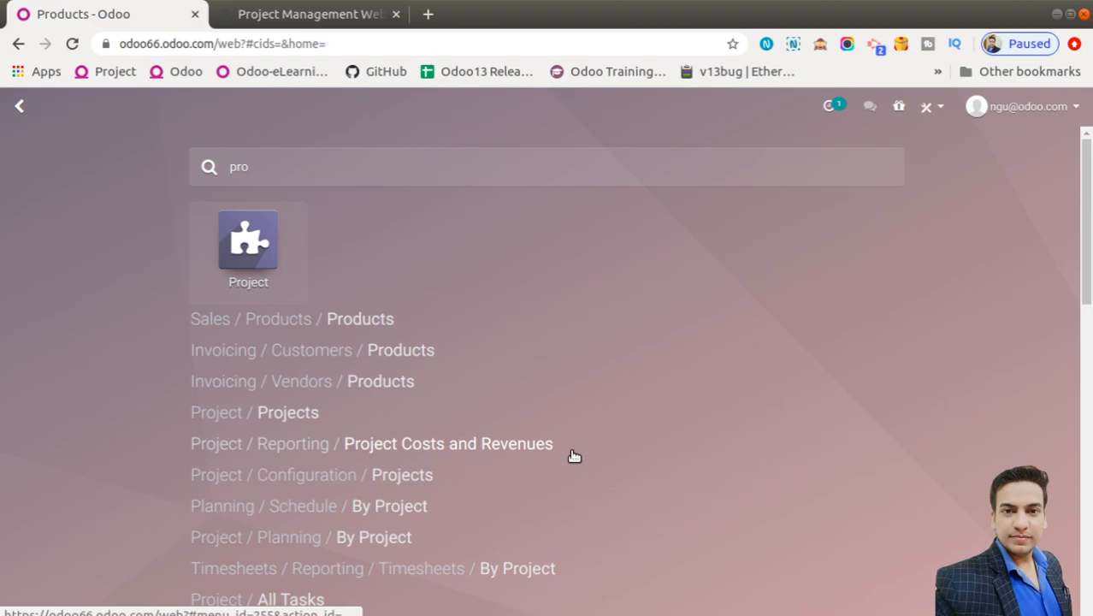
pyautogui.click(574, 456)
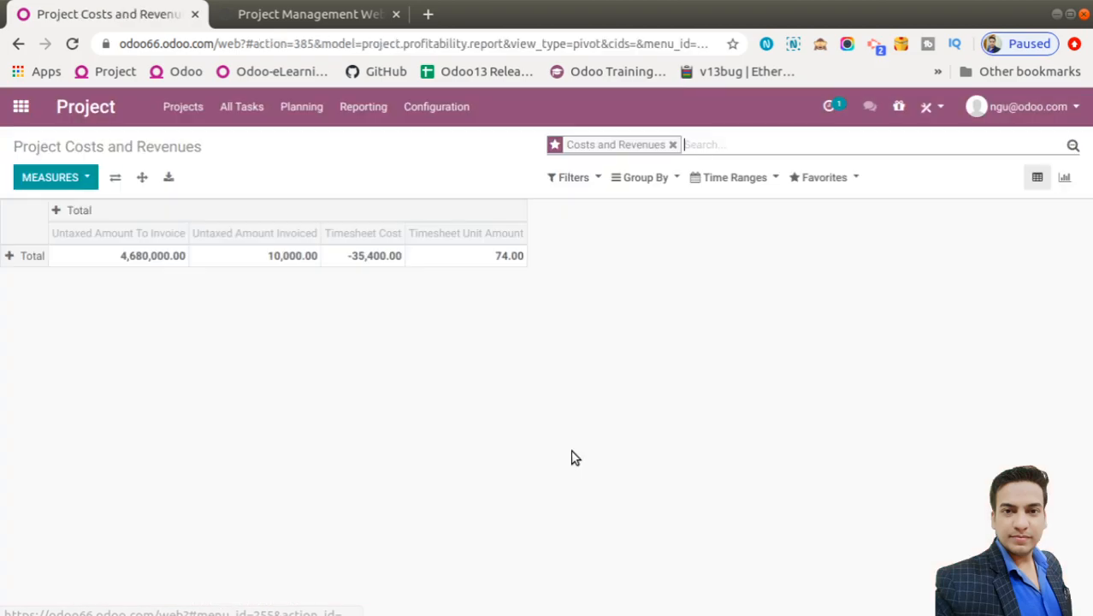
pyautogui.click(21, 106)
pyautogui.write('p')
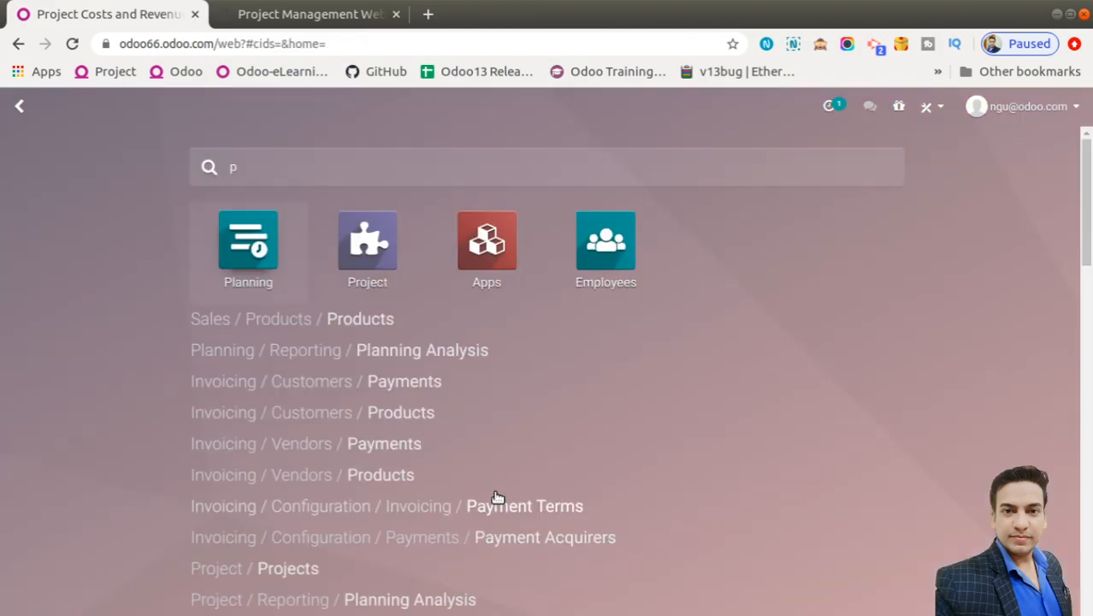
pyautogui.write('ro')
pyautogui.press('BackSpace')
pyautogui.press('BackSpace')
pyautogui.press('BackSpace')
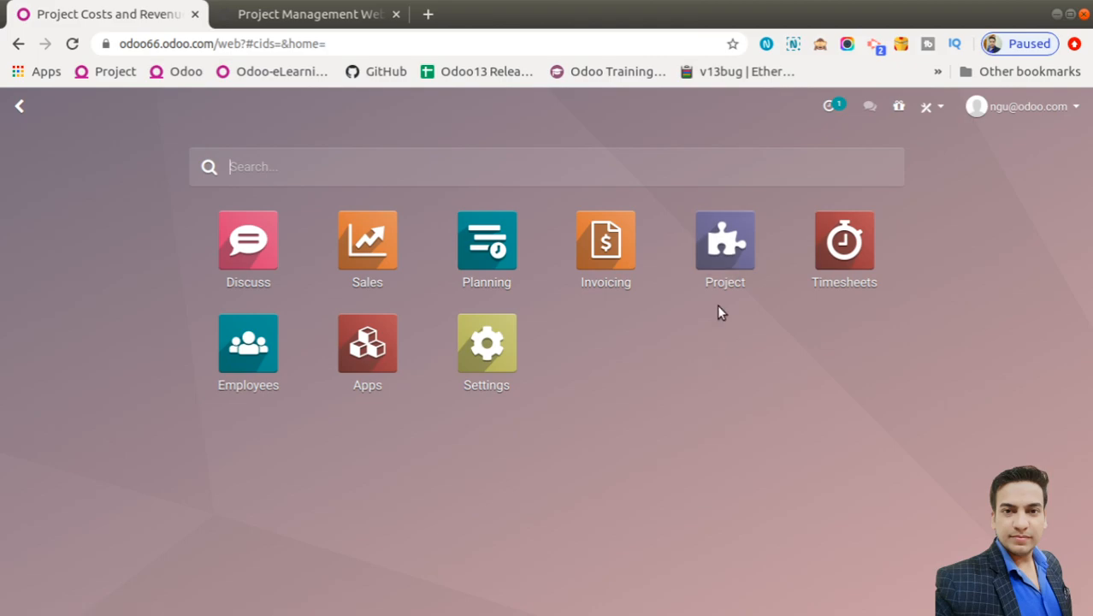
pyautogui.click(728, 241)
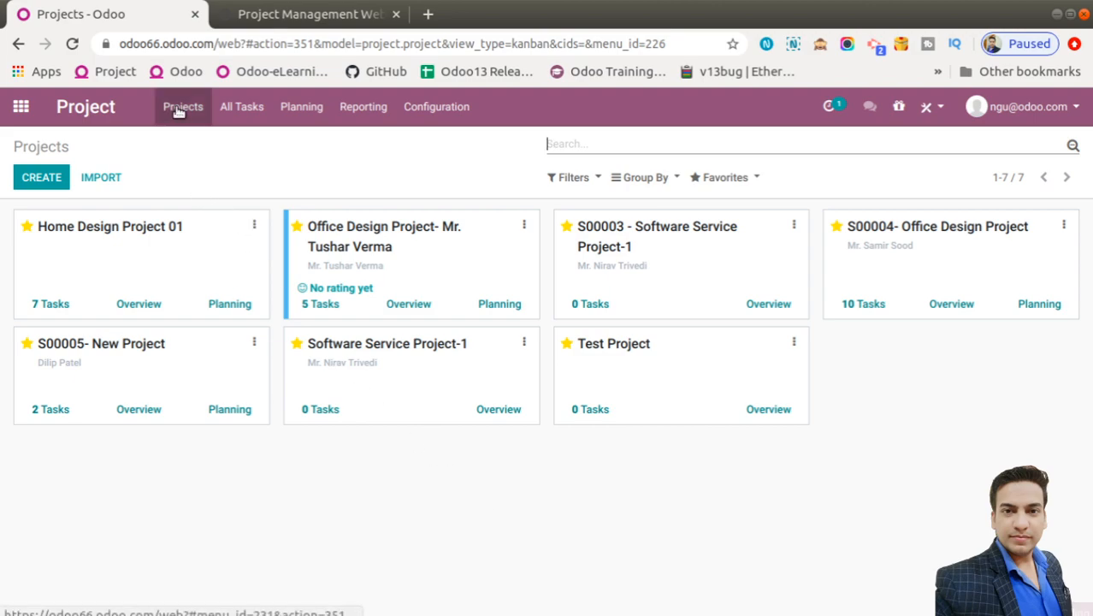
# Show All Tasks without the My Tasks filter, grouped by Project into one column per project
pyautogui.click(245, 109)
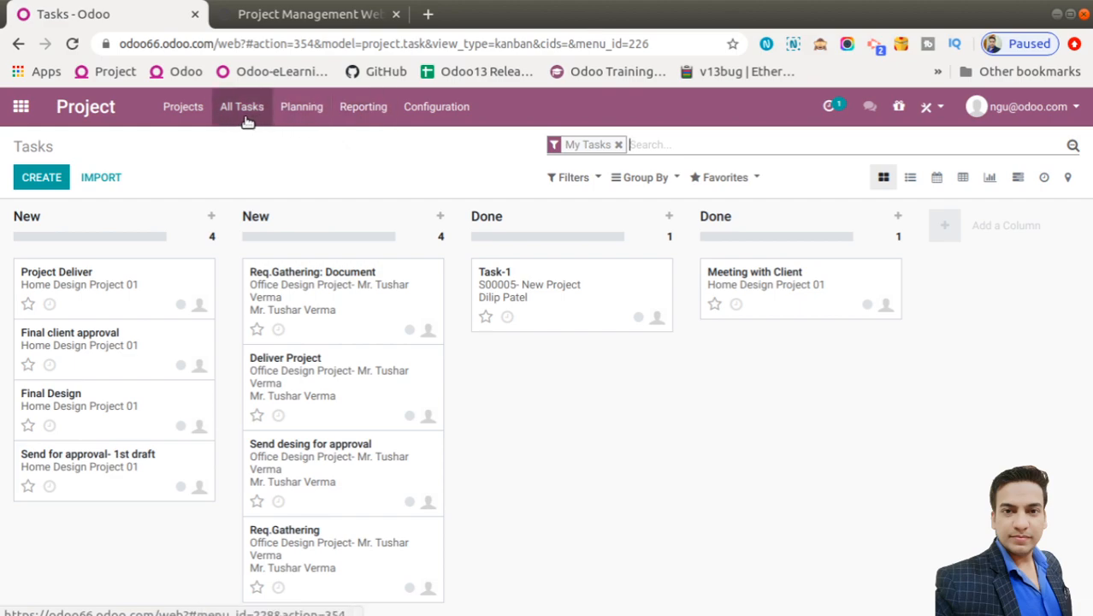
pyautogui.click(618, 146)
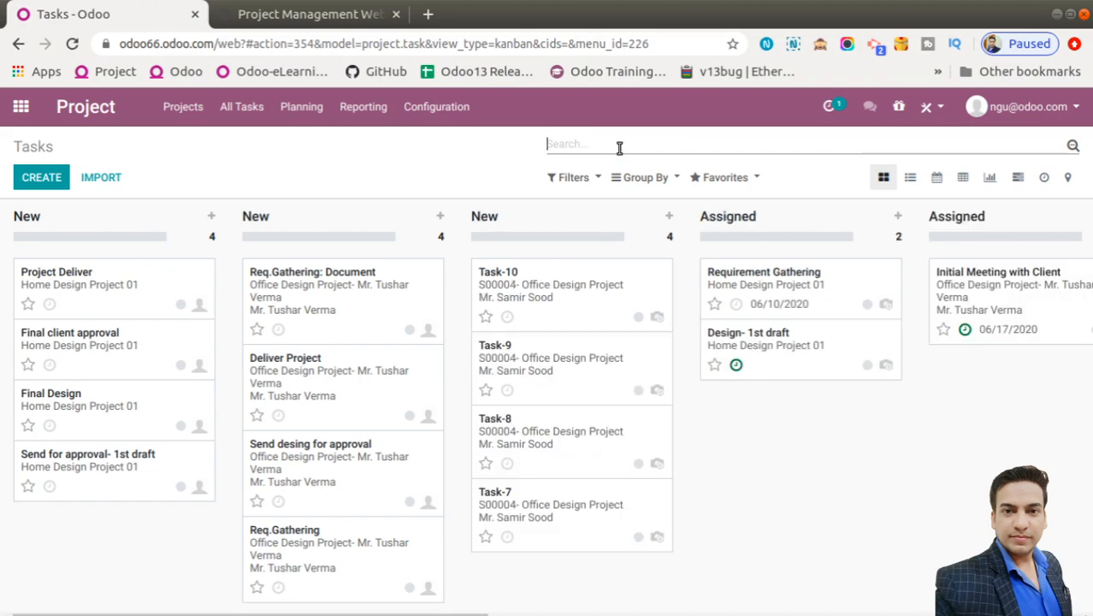
pyautogui.click(644, 177)
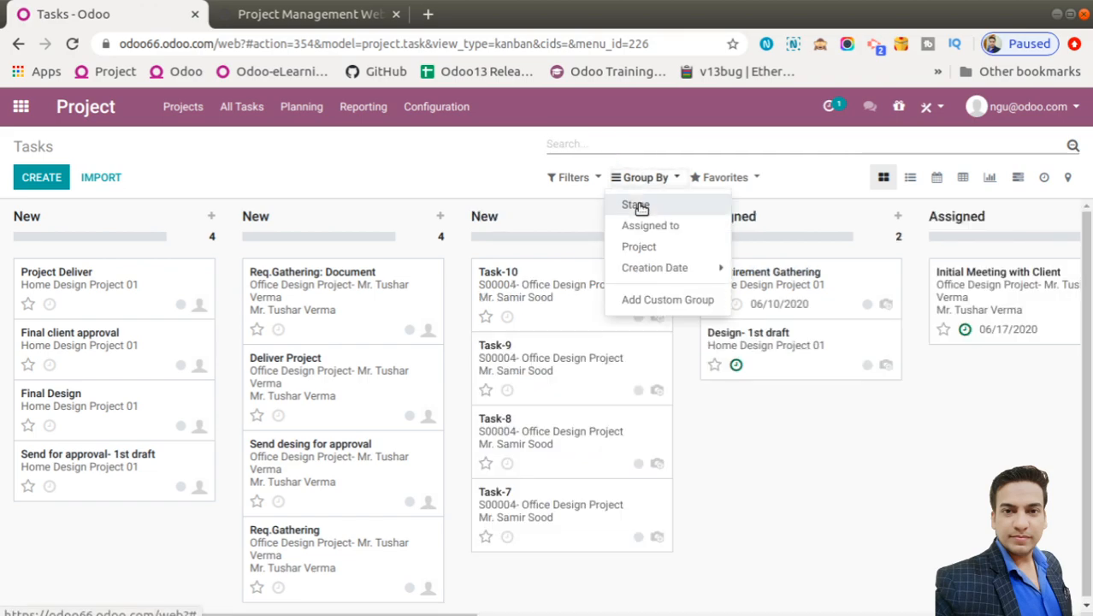
pyautogui.click(639, 247)
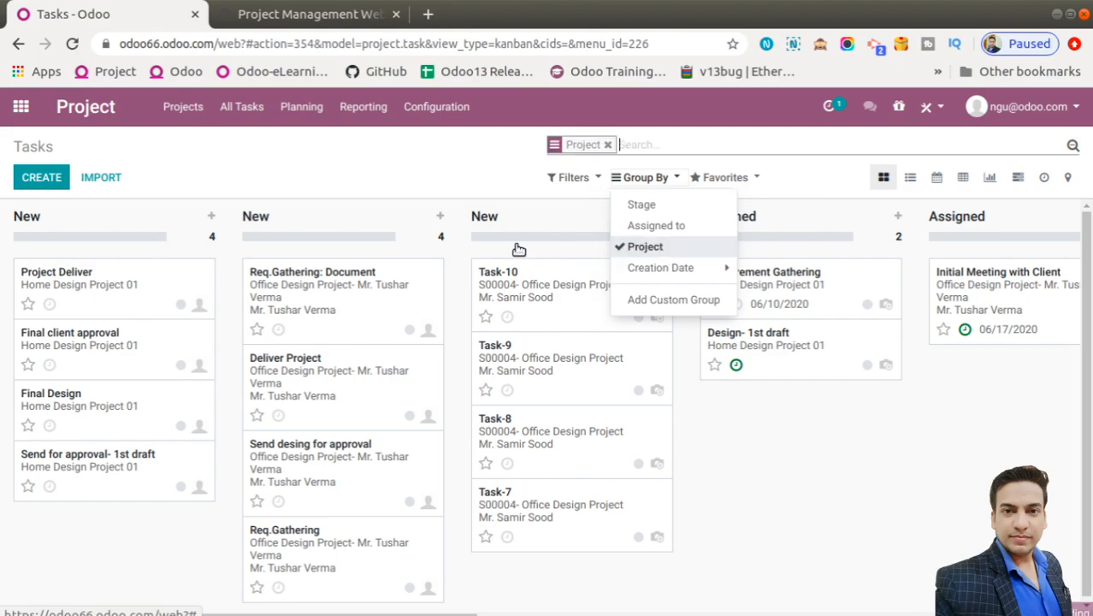
pyautogui.click(455, 179)
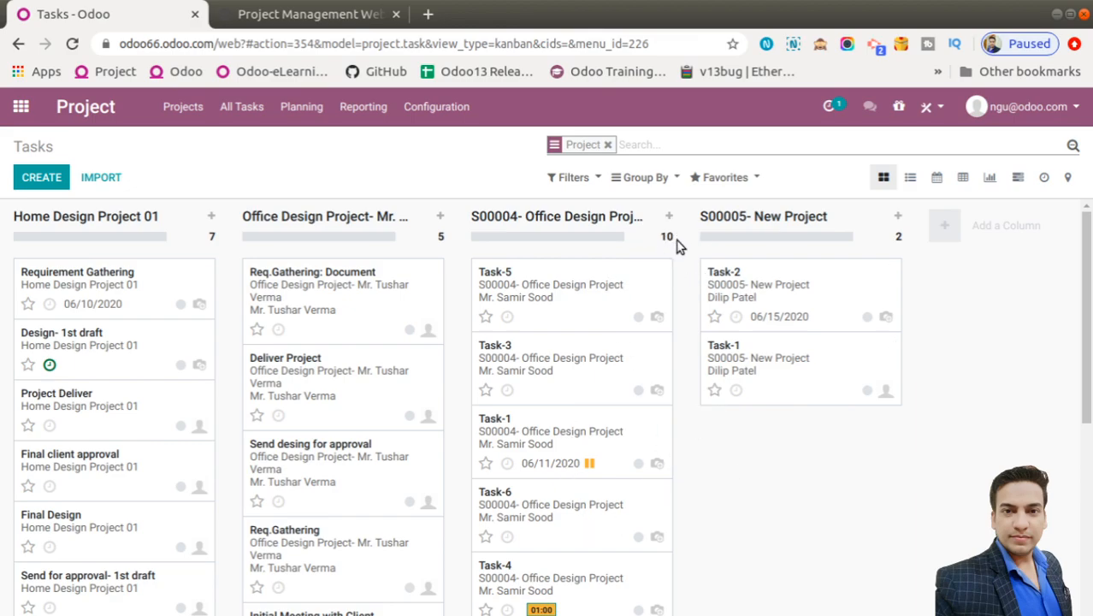
# Drop the Project grouping, try the Followed Tasks and Archived filters, then remove them again
pyautogui.click(608, 145)
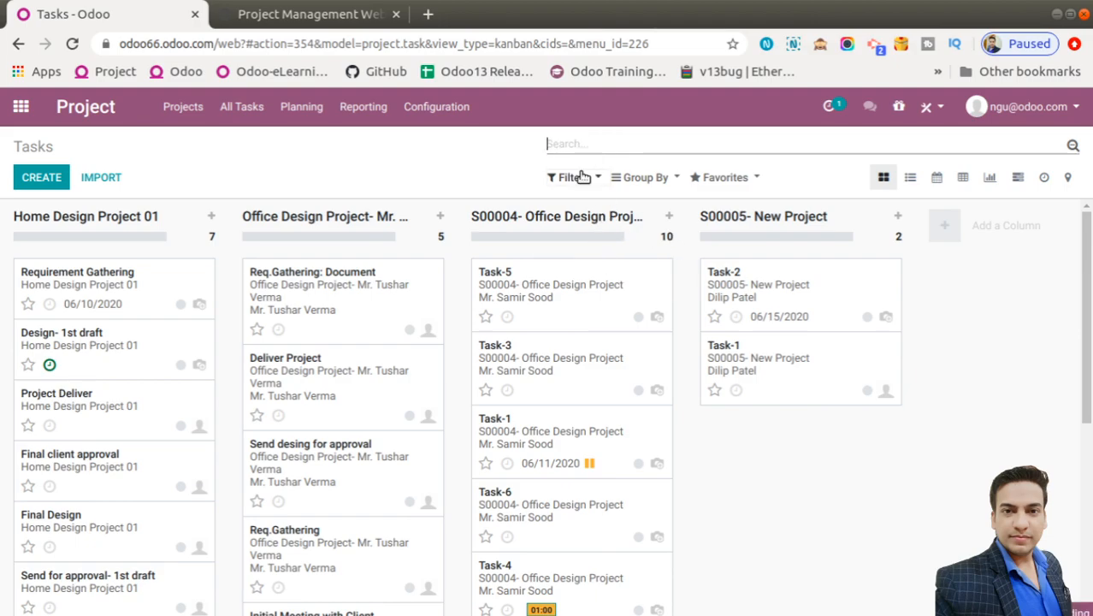
pyautogui.click(581, 177)
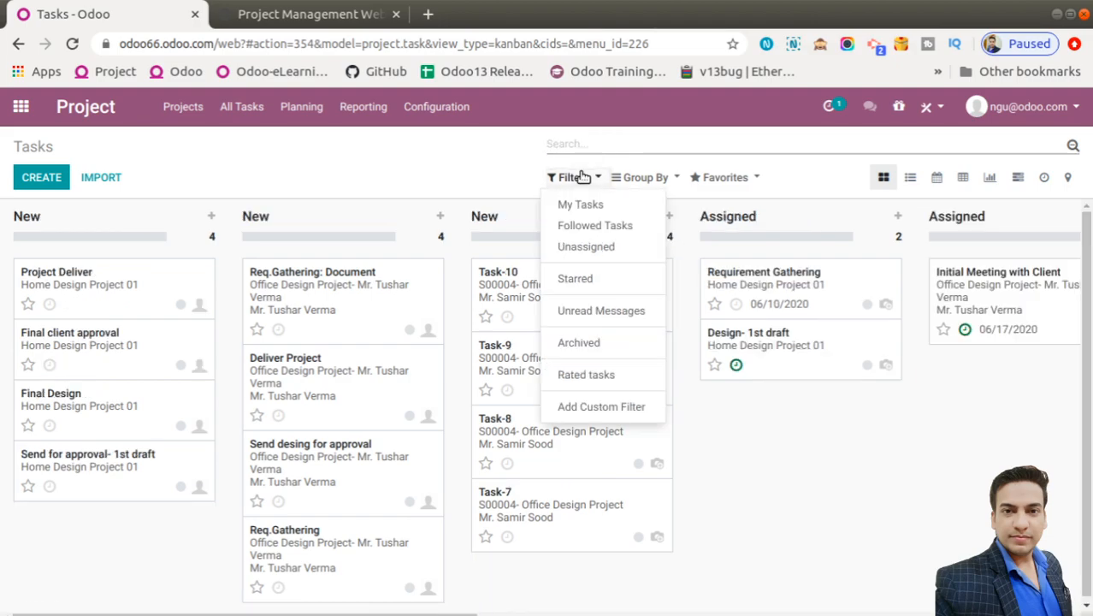
pyautogui.click(587, 226)
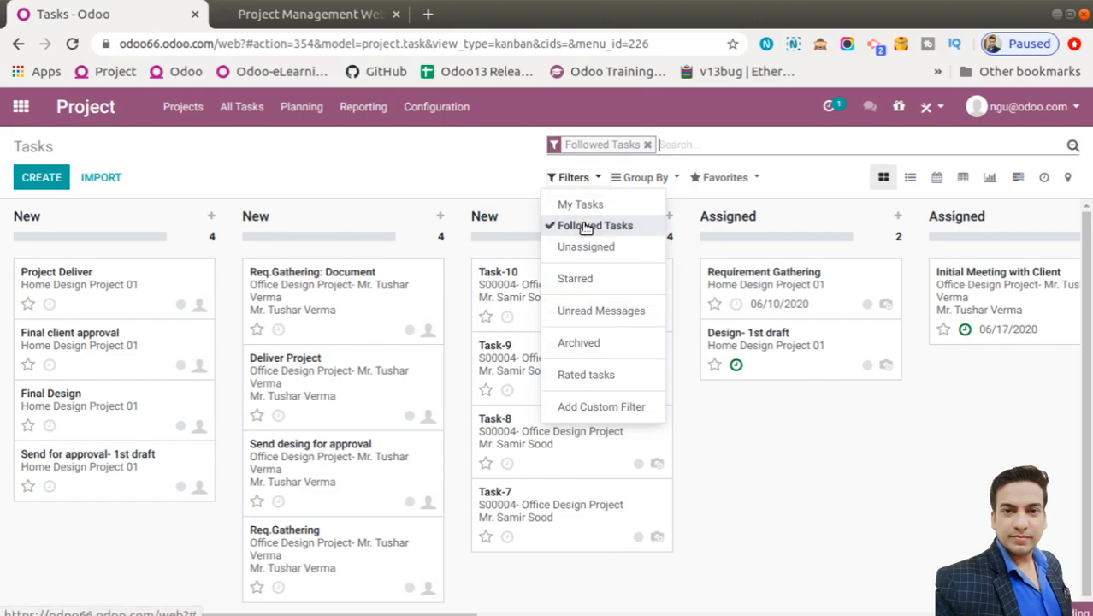
pyautogui.click(649, 146)
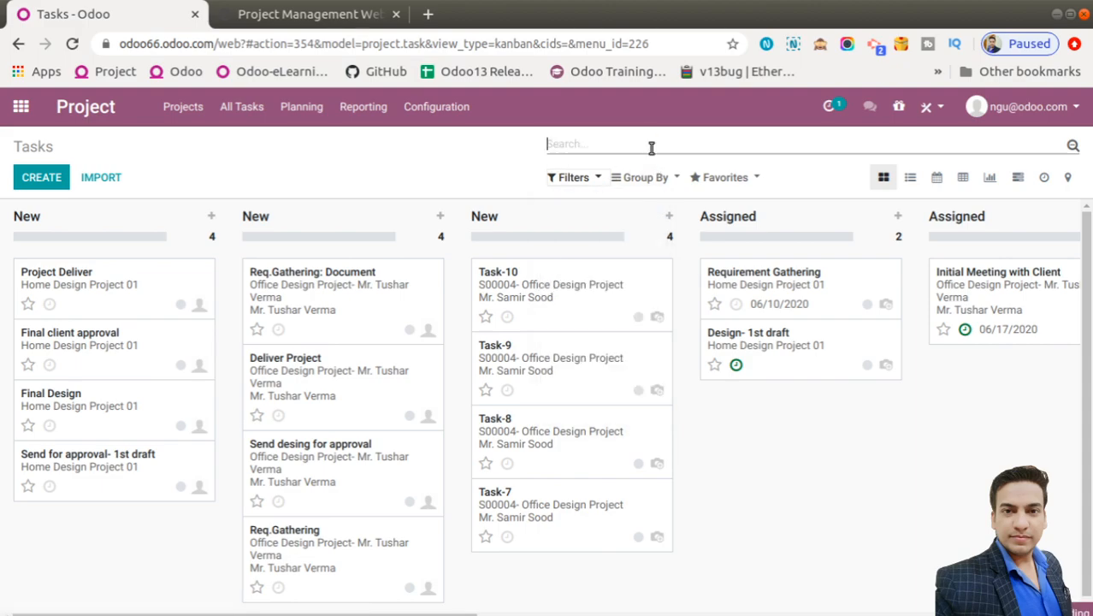
pyautogui.click(584, 178)
pyautogui.click(579, 342)
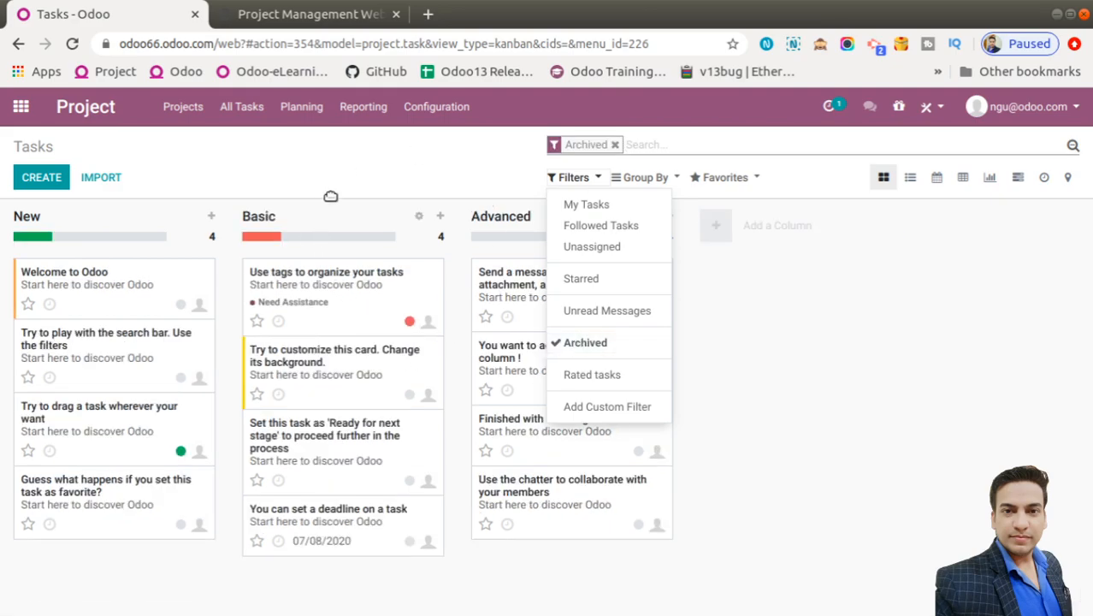
pyautogui.click(617, 146)
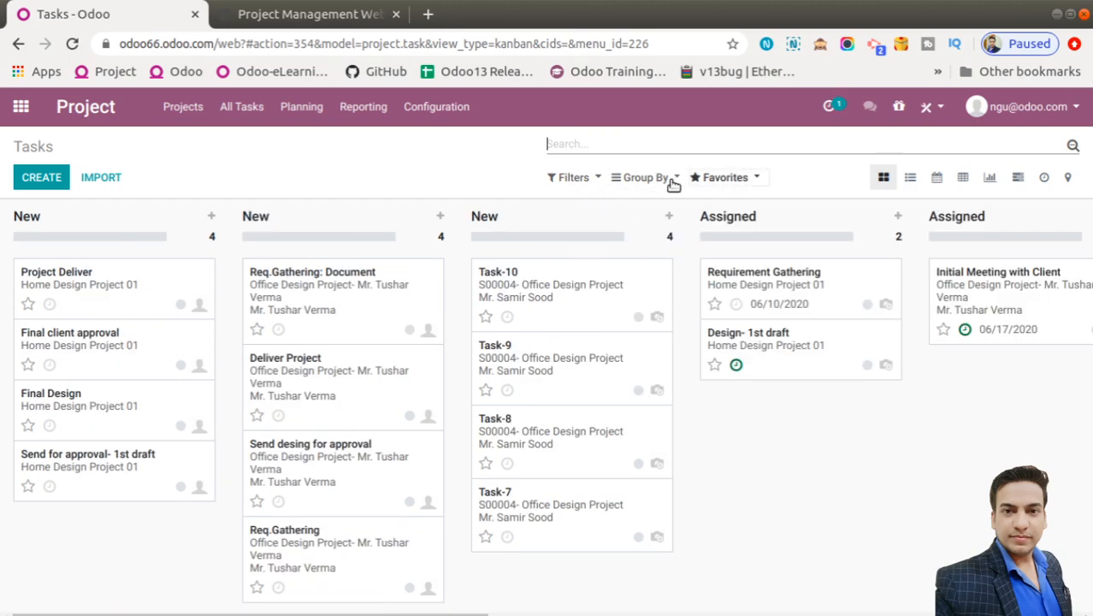
# Open Reporting > Tasks Analysis and switch its graph from line chart to pie chart
pyautogui.click(736, 180)
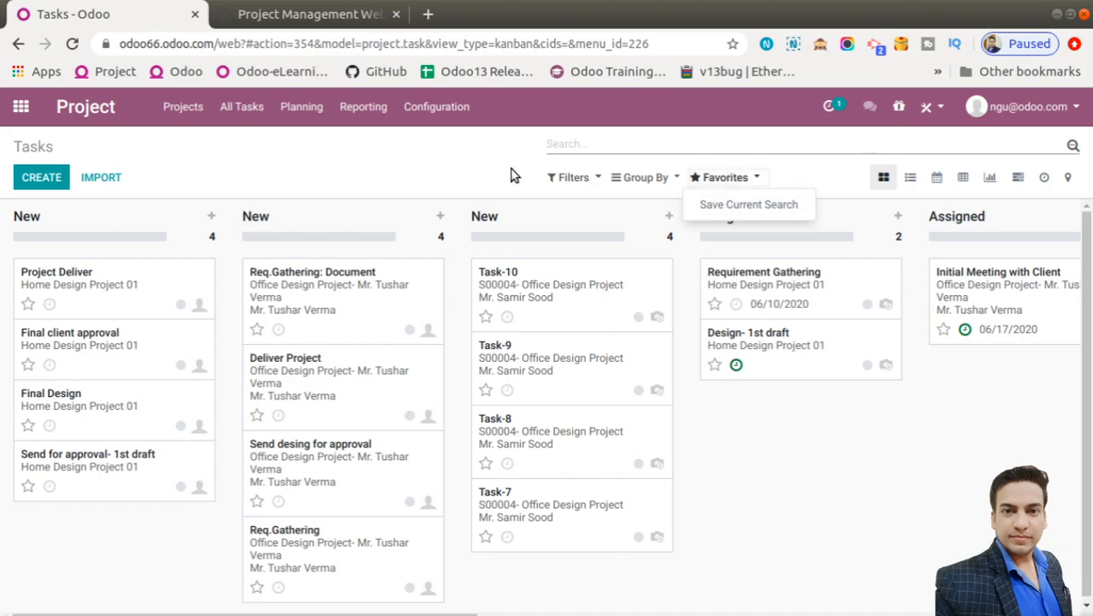
pyautogui.click(348, 112)
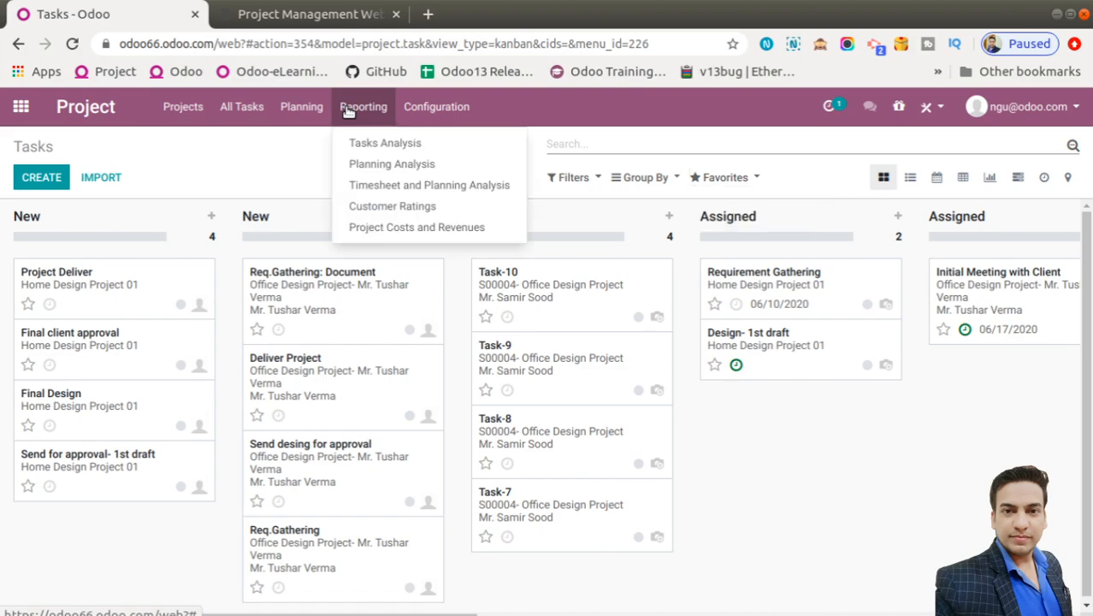
pyautogui.click(384, 142)
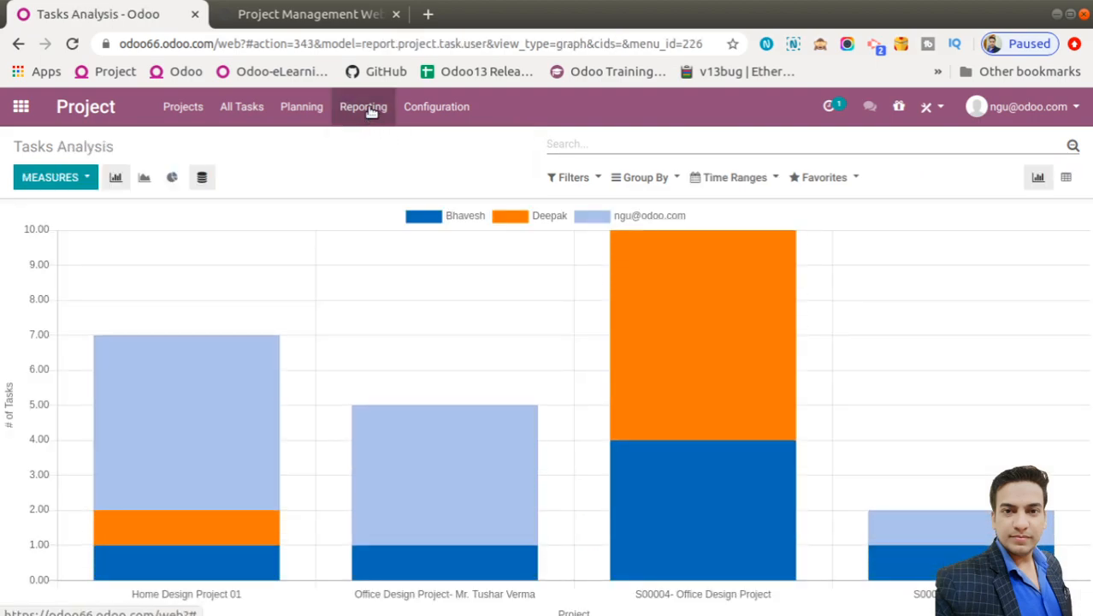
pyautogui.click(146, 177)
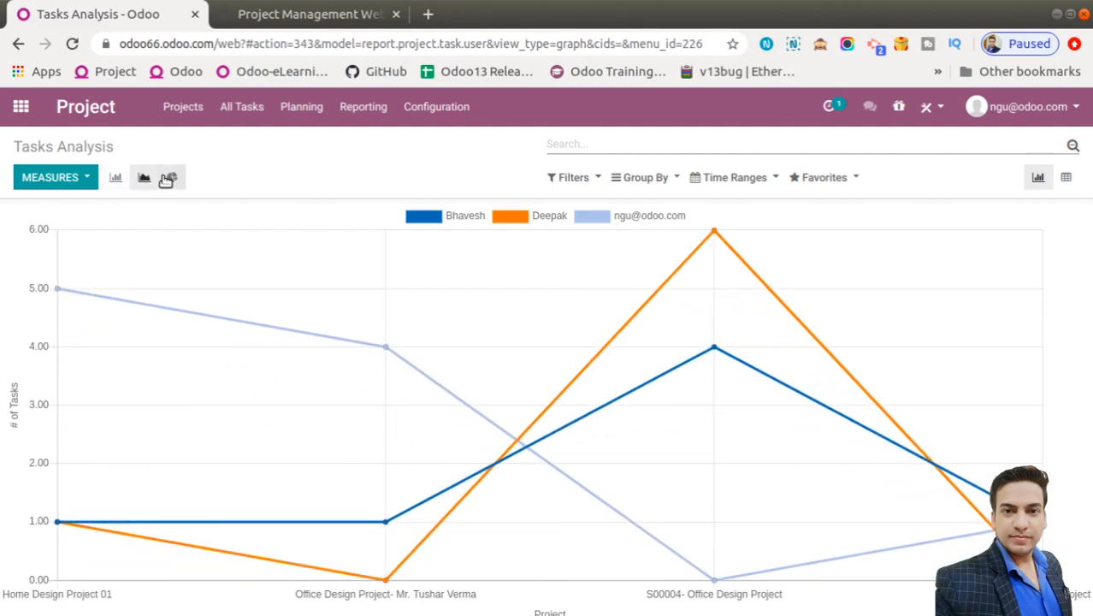
pyautogui.click(168, 178)
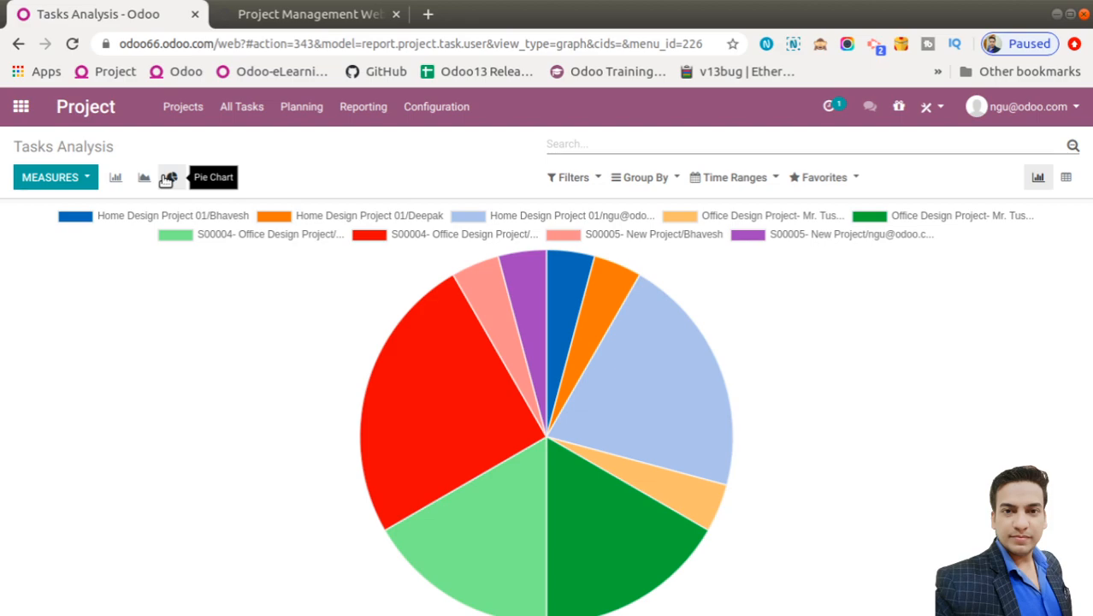
pyautogui.click(363, 109)
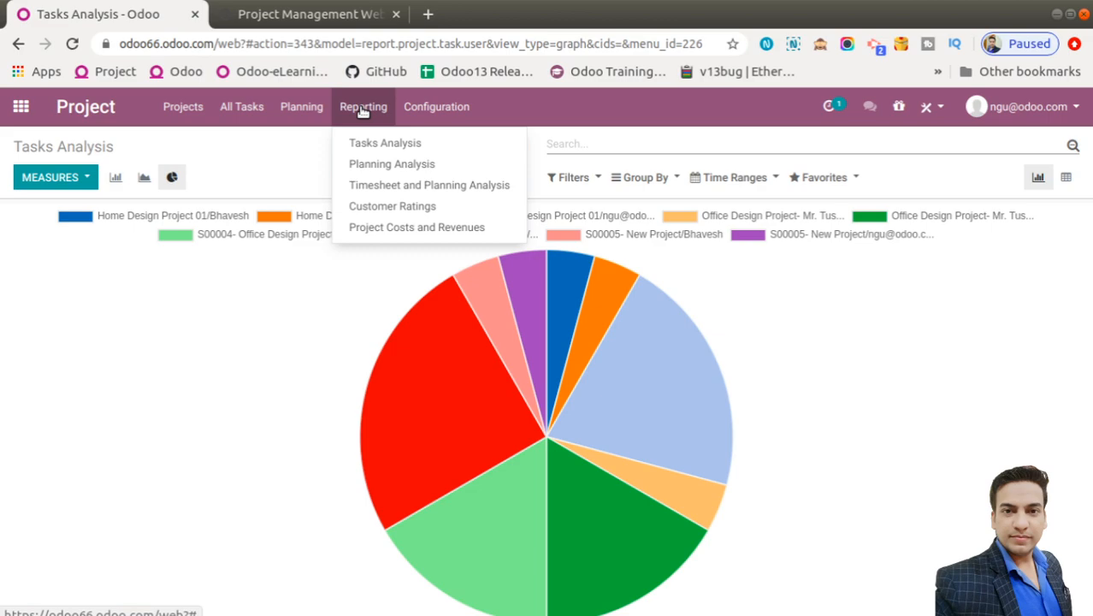
# View the Planning Analysis and June 2020 Timesheet and Planning Analysis reports, then open Project Costs and Revenues
pyautogui.click(376, 164)
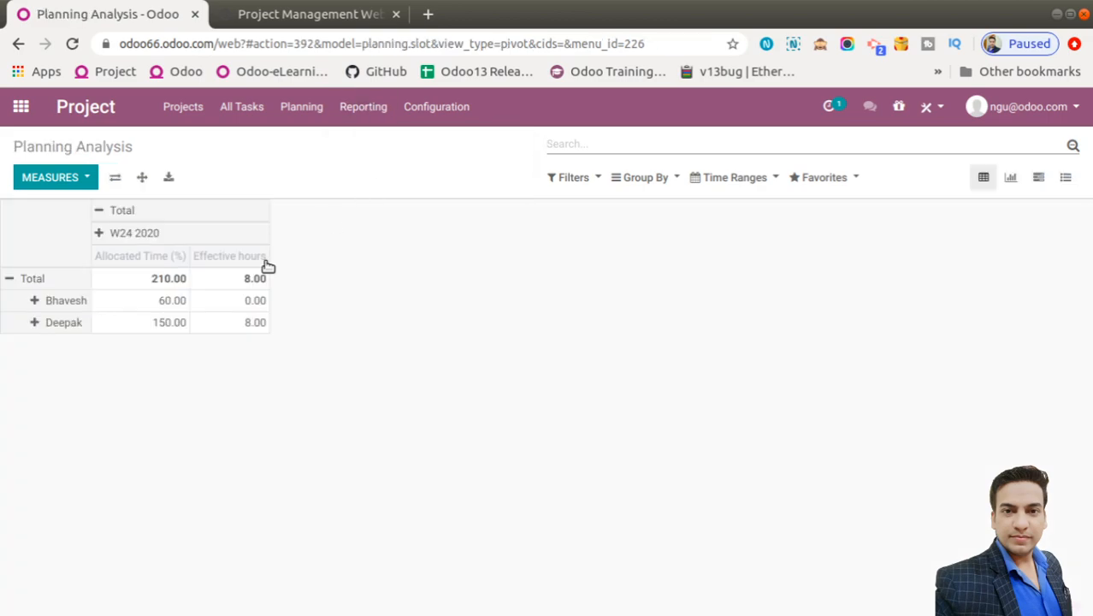
pyautogui.click(378, 123)
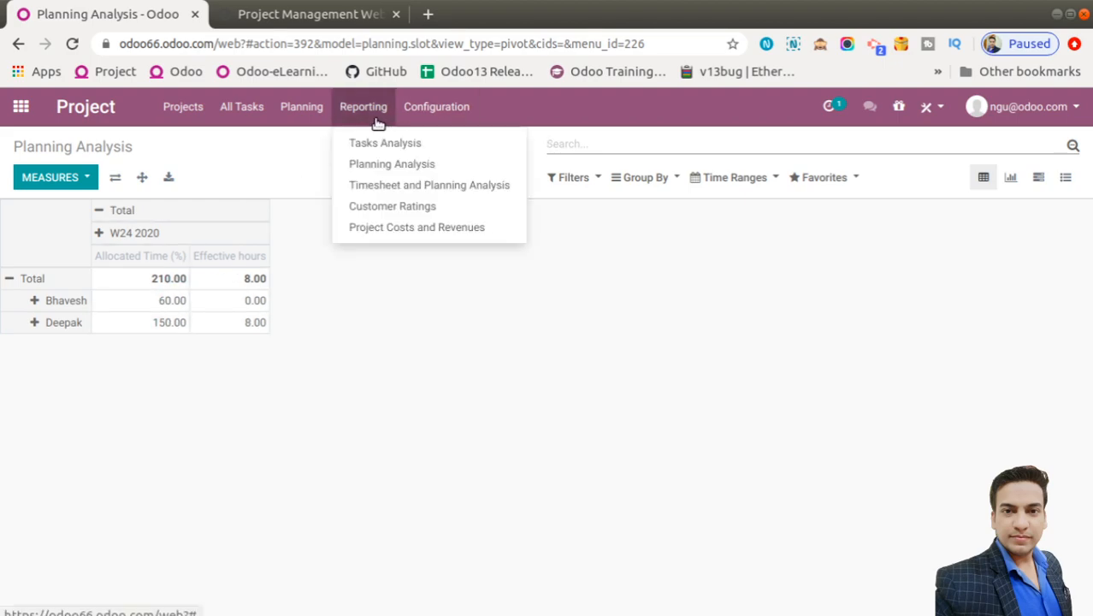
pyautogui.click(378, 185)
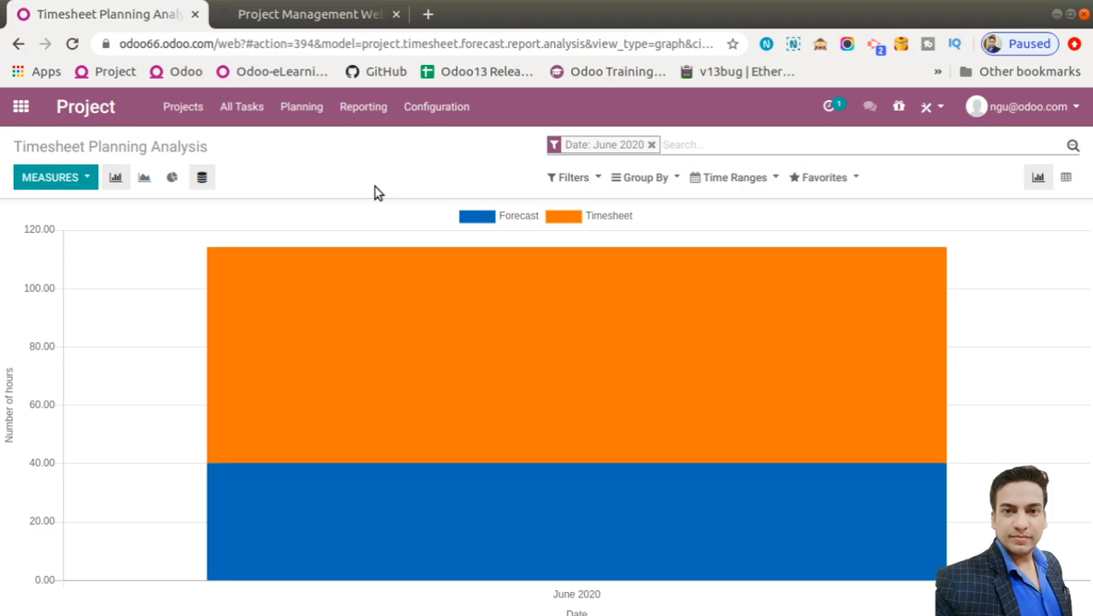
pyautogui.click(348, 109)
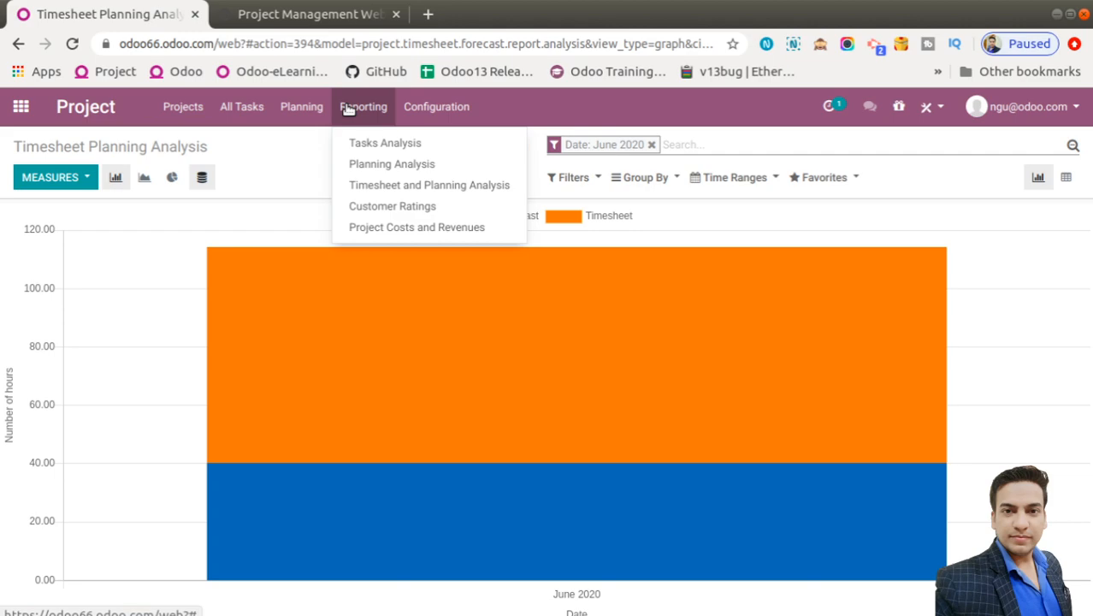
pyautogui.click(399, 228)
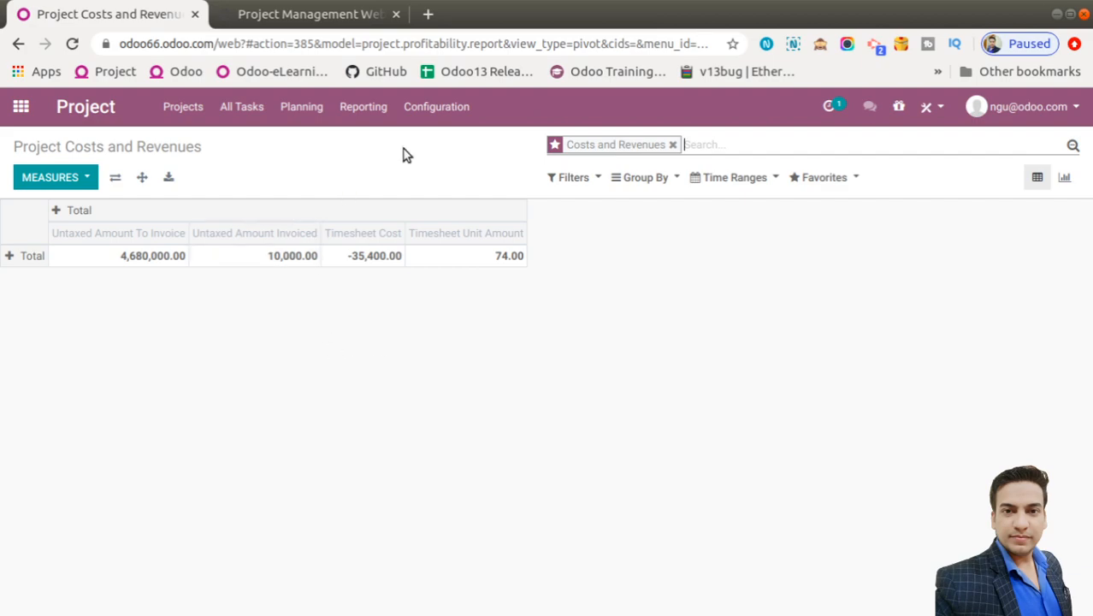
# Clear the Costs and Revenues filter, chart timesheet cost per project as bars, then return to tasks
pyautogui.click(673, 145)
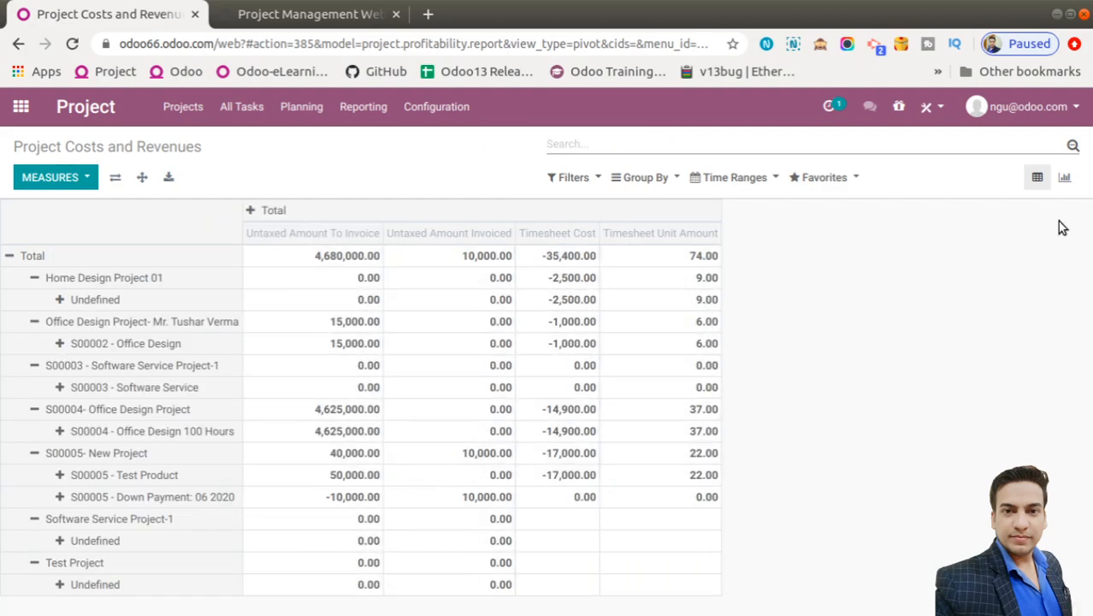
pyautogui.click(1064, 177)
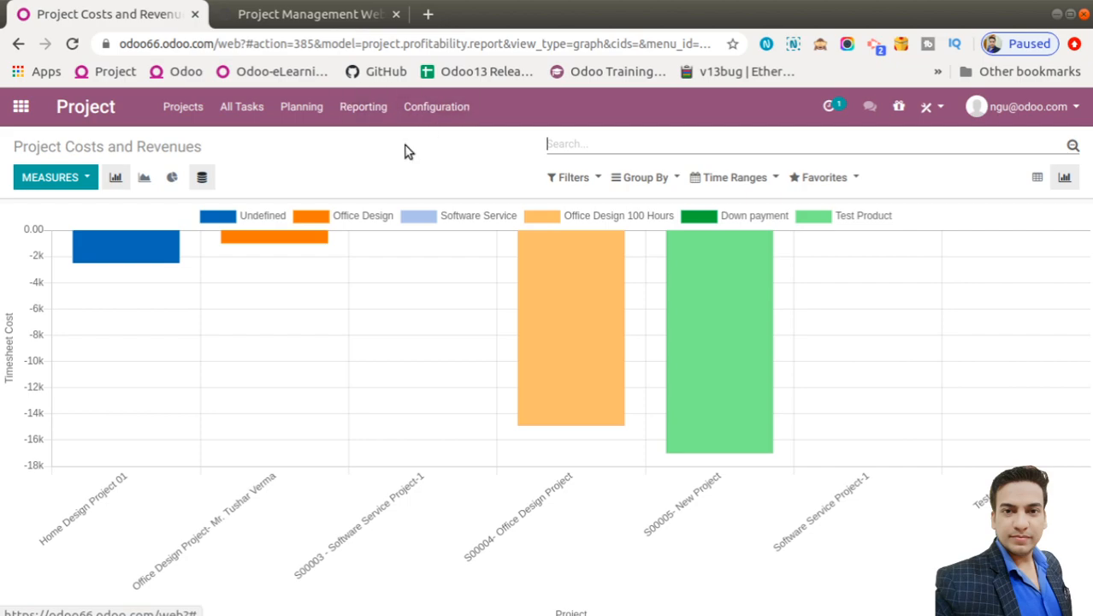
pyautogui.click(256, 111)
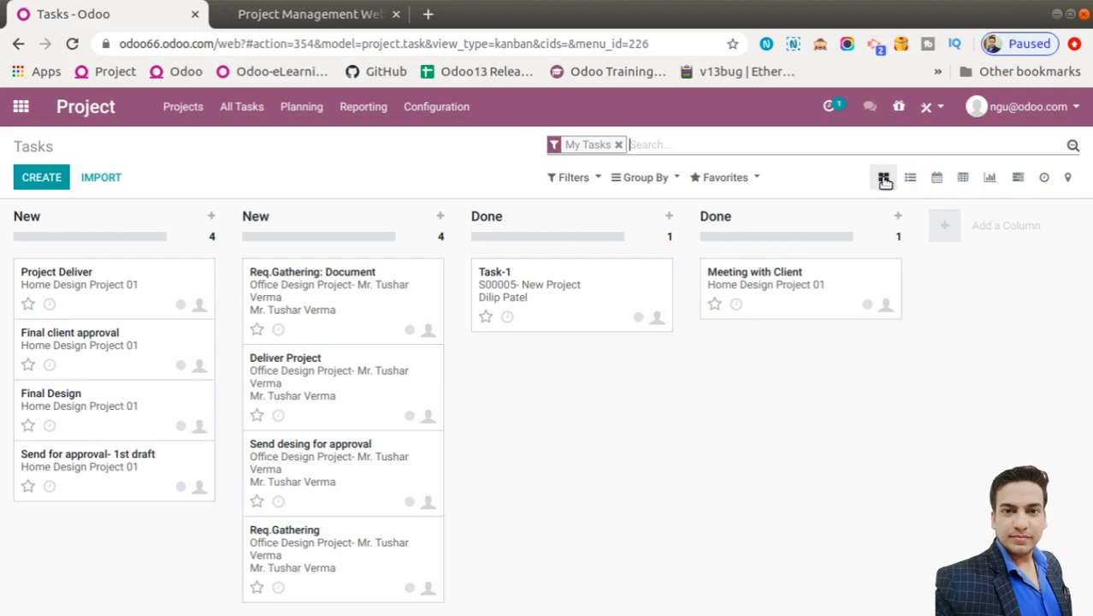
# Browse tasks in list, kanban and calendar views, drop My Tasks, check Requirement Gathering, then pivot
pyautogui.click(916, 179)
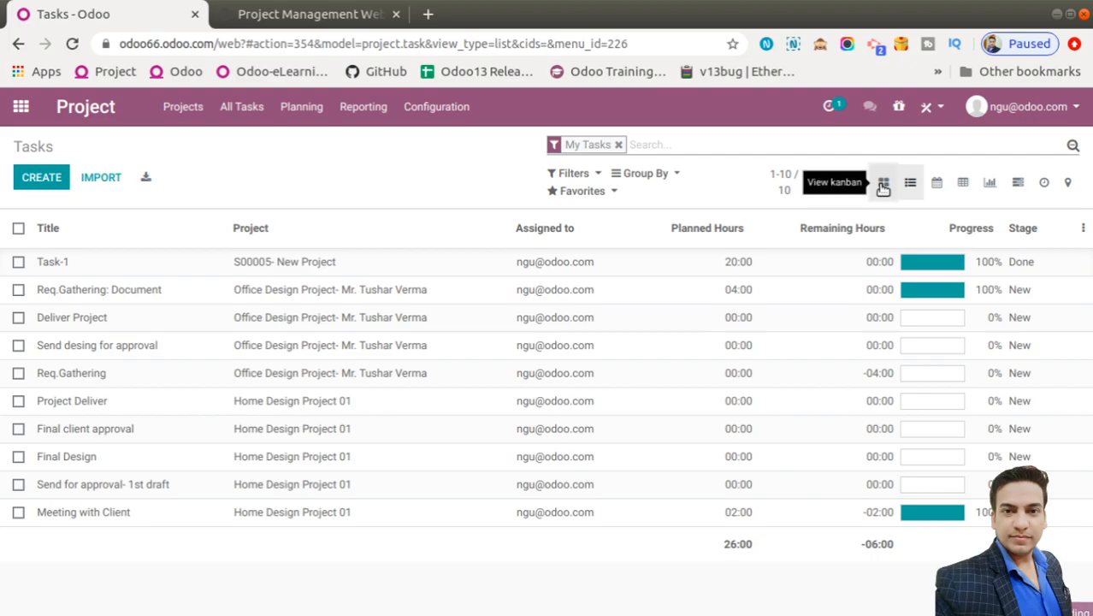
pyautogui.click(884, 184)
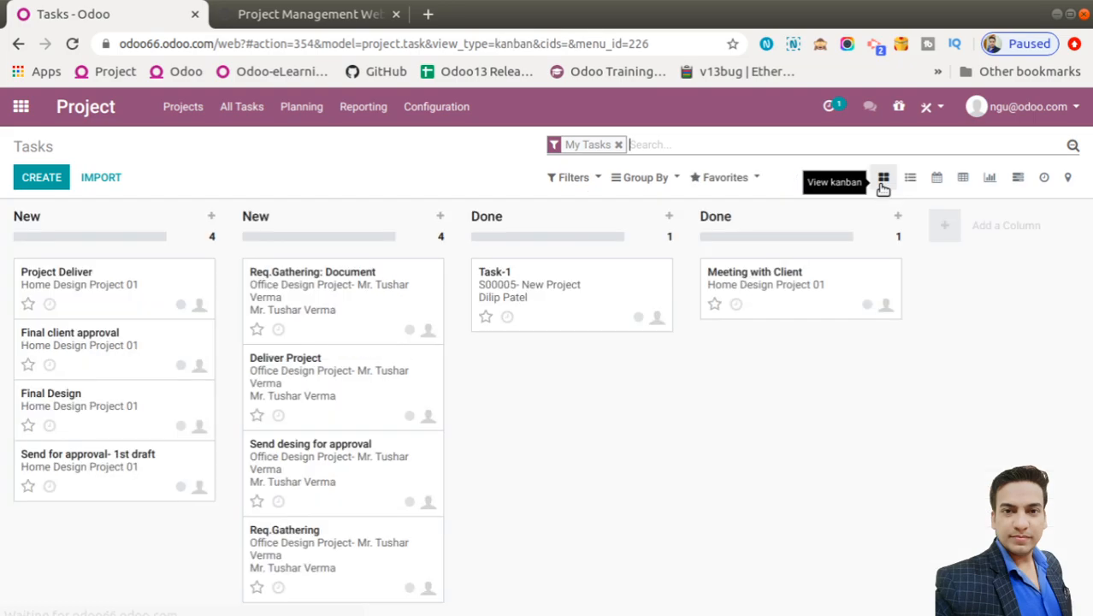
pyautogui.click(932, 182)
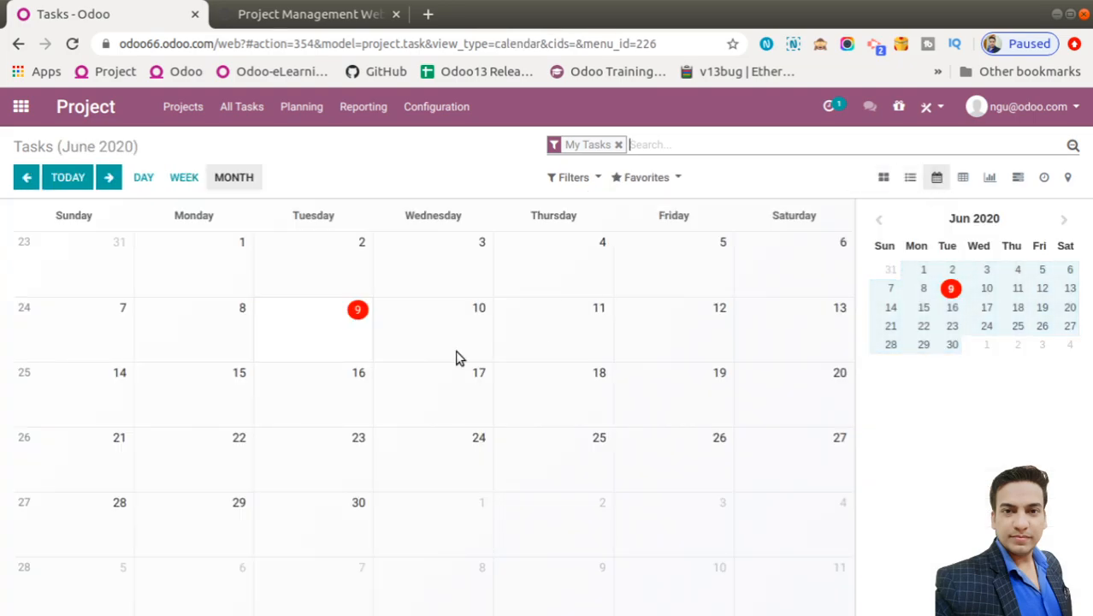
pyautogui.click(618, 145)
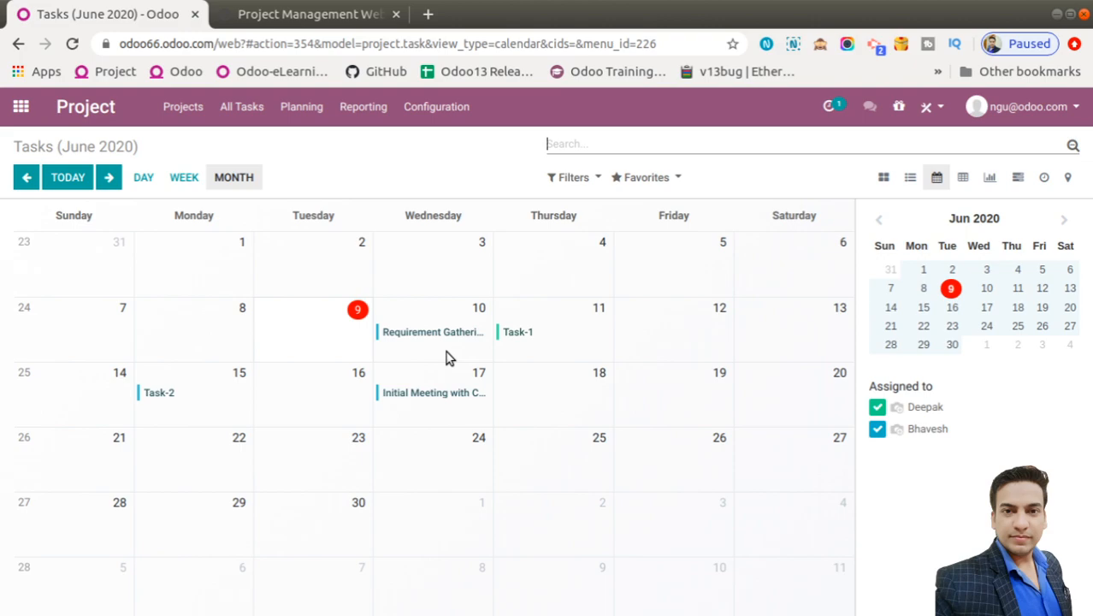
pyautogui.click(428, 335)
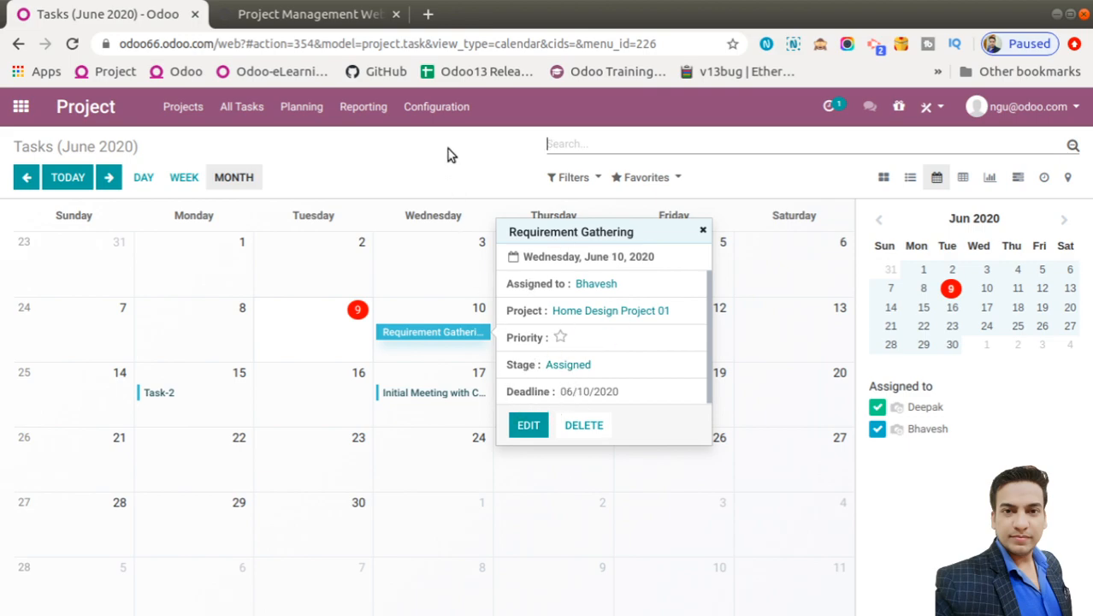
pyautogui.click(963, 177)
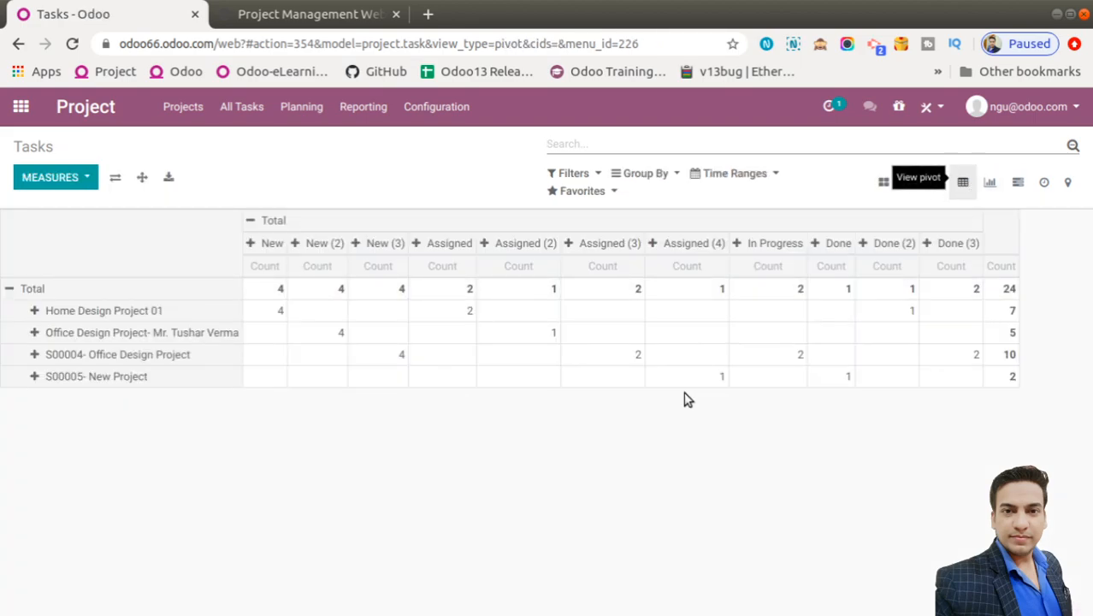
# Add Hours Spent, Progress and Planned Hours measures to the pivot, then chart tasks as stacked bars
pyautogui.click(76, 182)
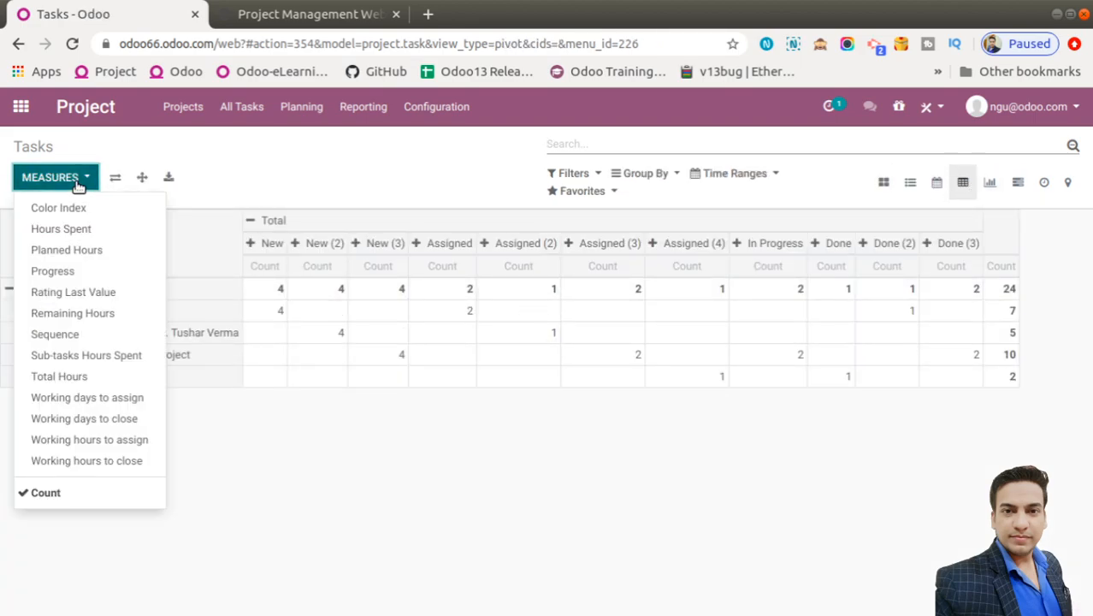
pyautogui.click(72, 229)
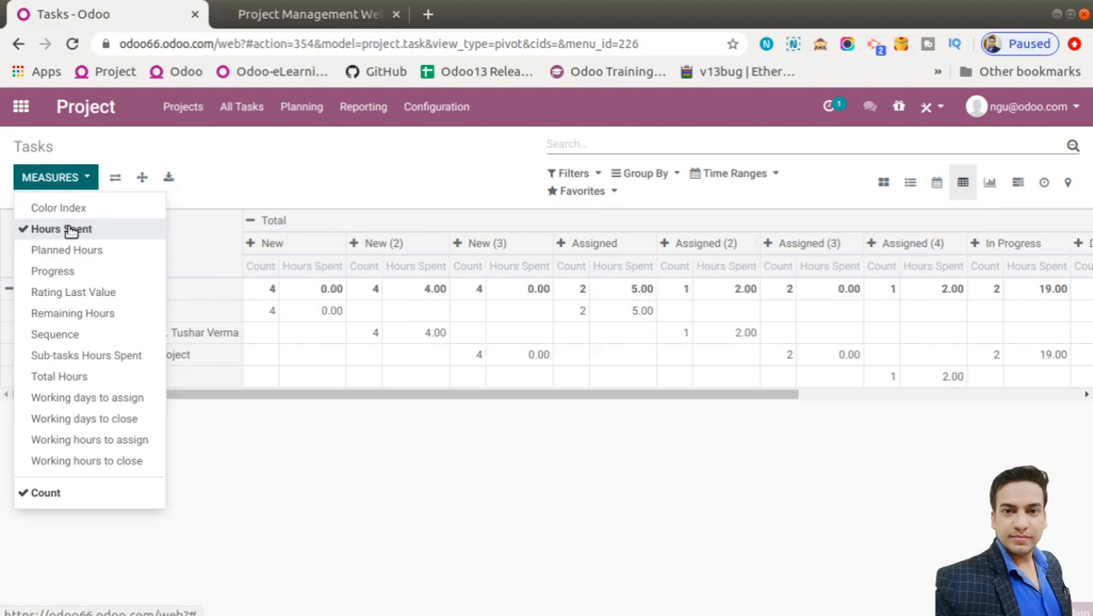
pyautogui.click(72, 180)
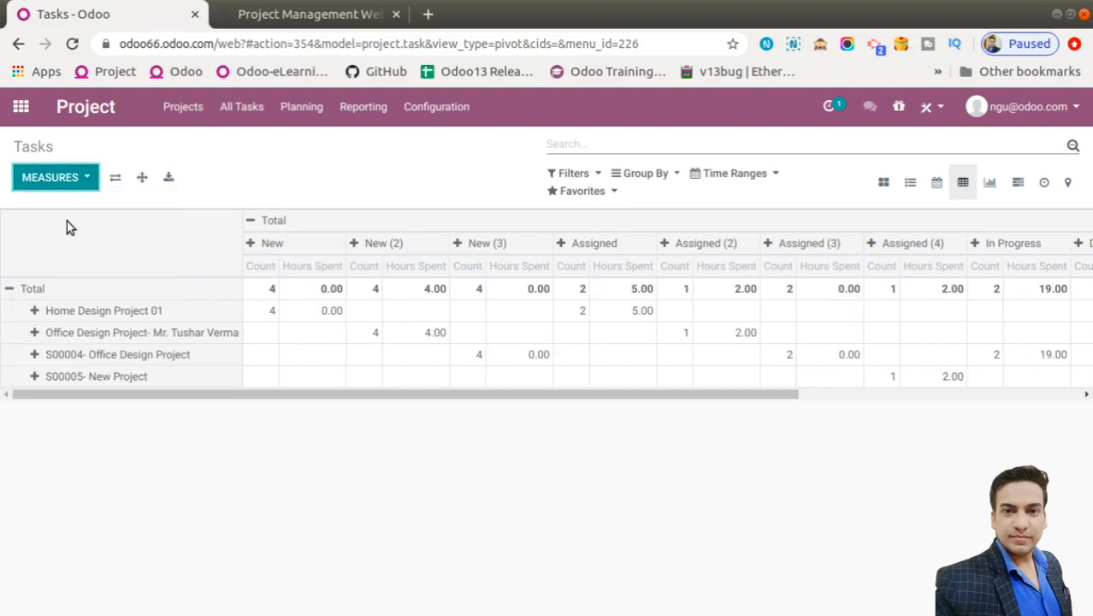
pyautogui.click(78, 175)
pyautogui.click(68, 272)
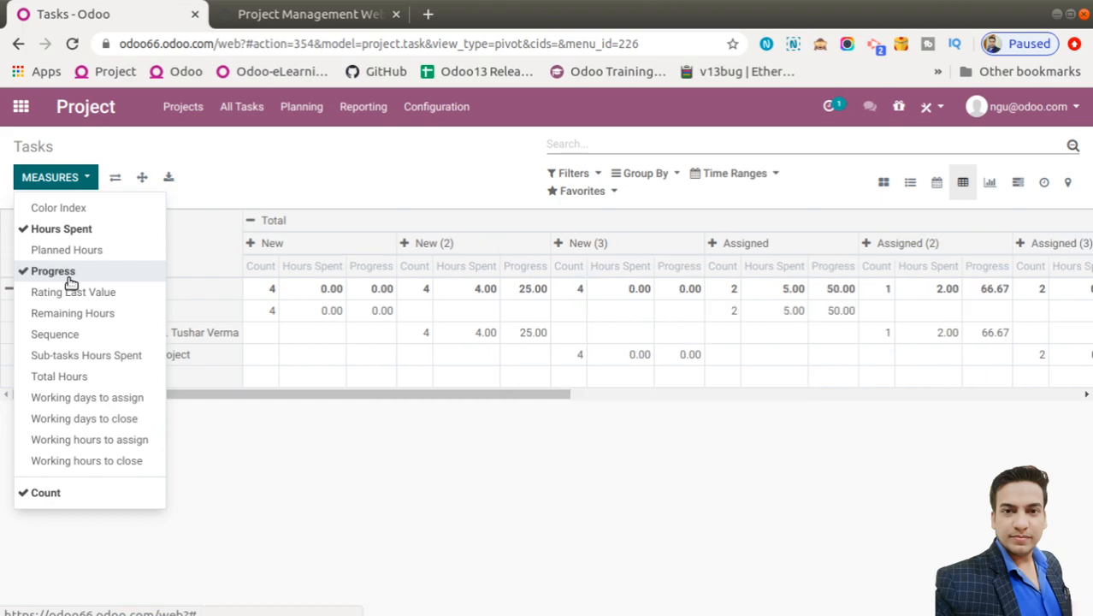
pyautogui.click(76, 246)
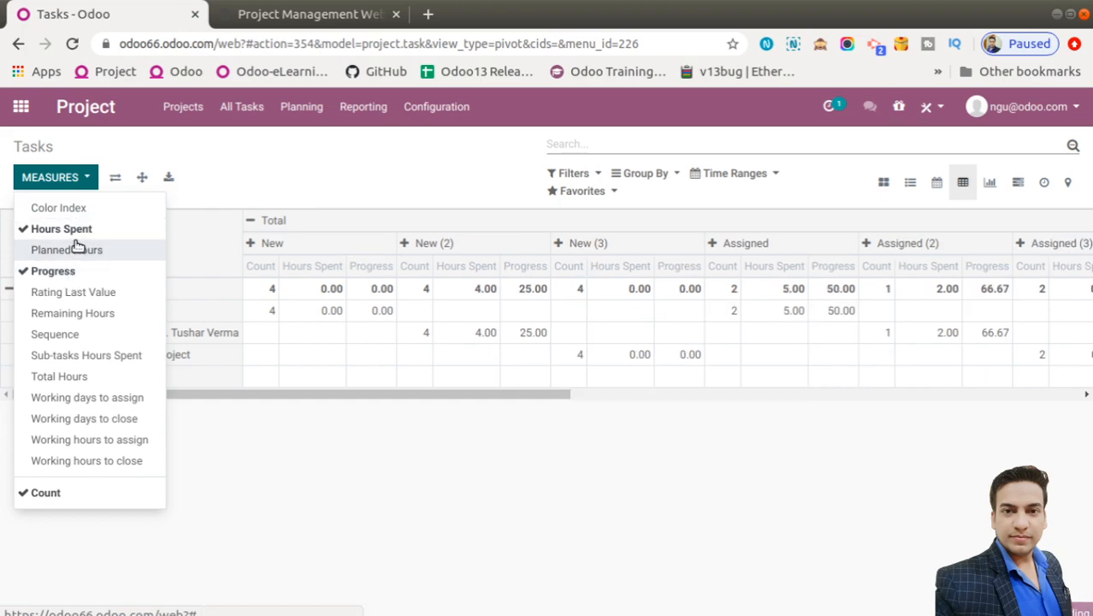
pyautogui.click(212, 184)
pyautogui.click(991, 183)
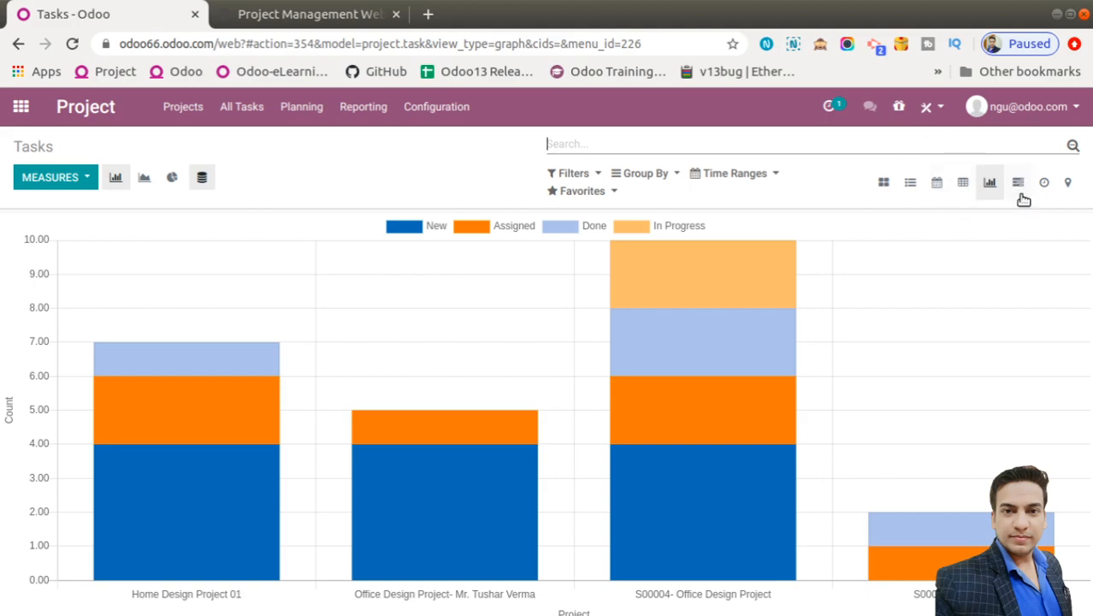
# Show the tasks on the Gantt timeline, then in the activity view with the Jun 10 meeting and Jun 13 upload
pyautogui.click(1025, 181)
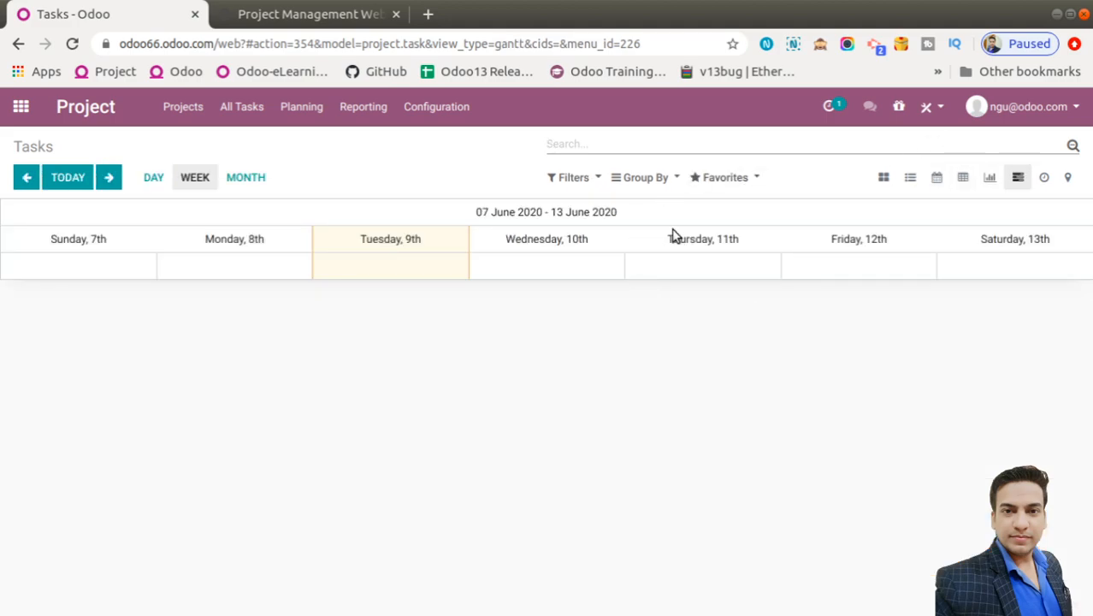
pyautogui.click(1045, 177)
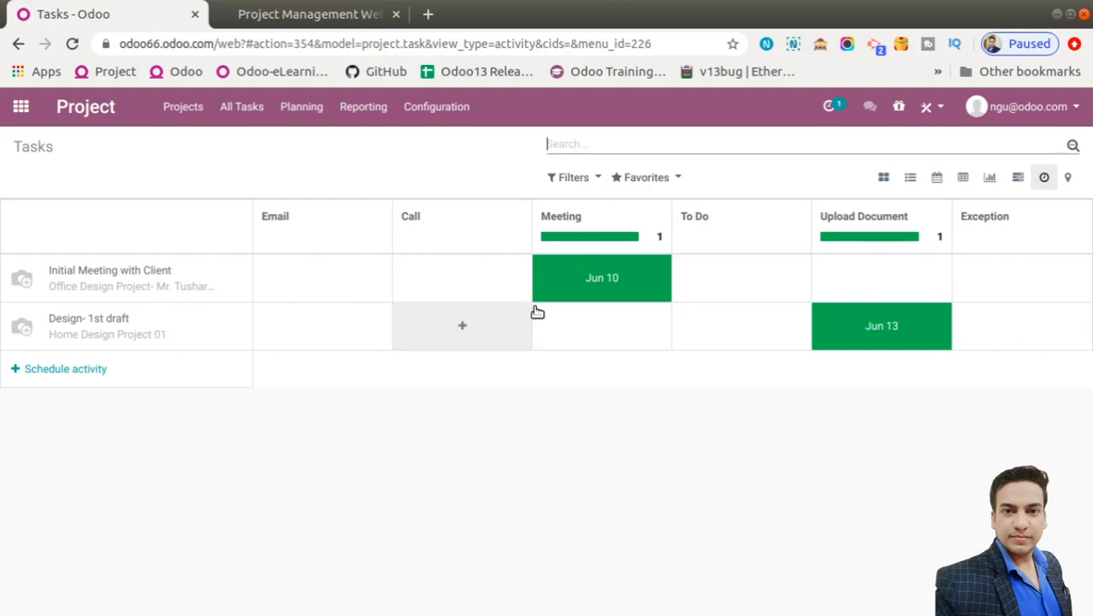
pyautogui.click(418, 110)
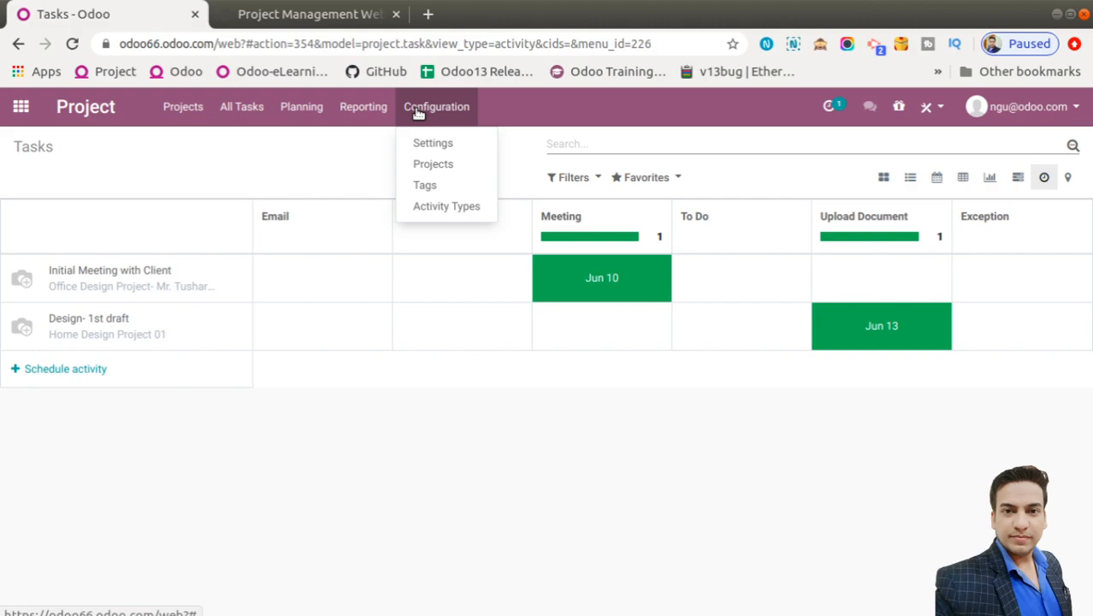
# Review the Project settings, then go back to the apps home screen and open Sales
pyautogui.click(442, 144)
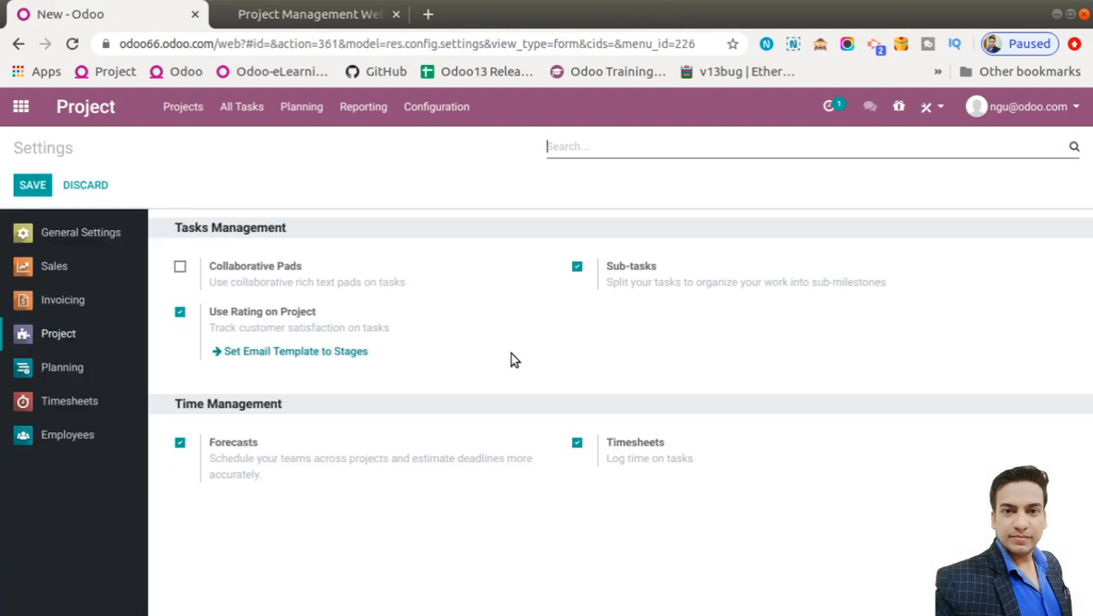
pyautogui.click(26, 106)
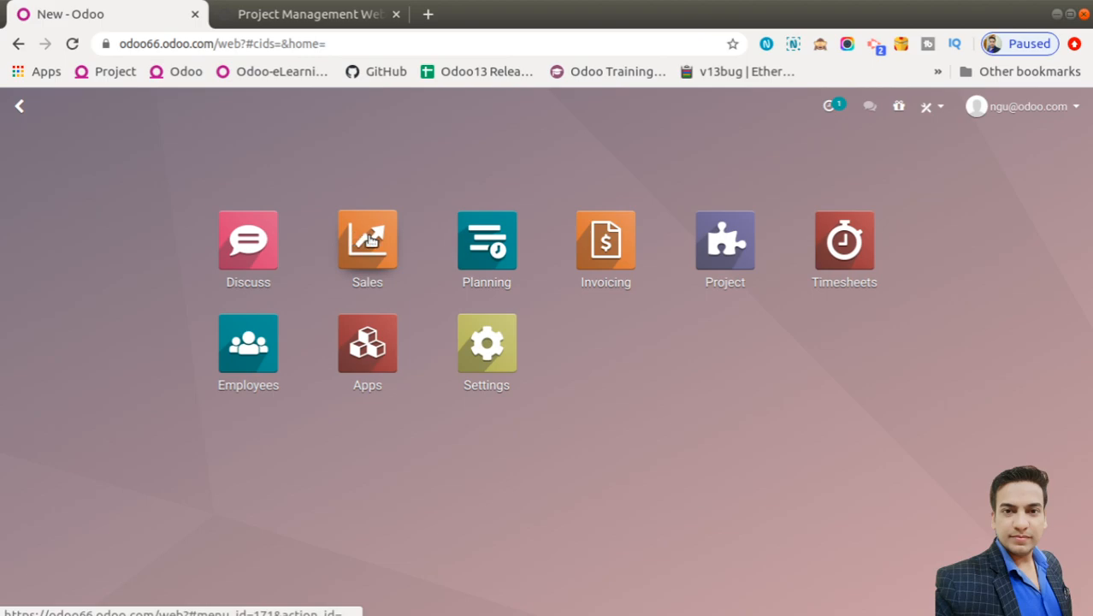
pyautogui.click(370, 240)
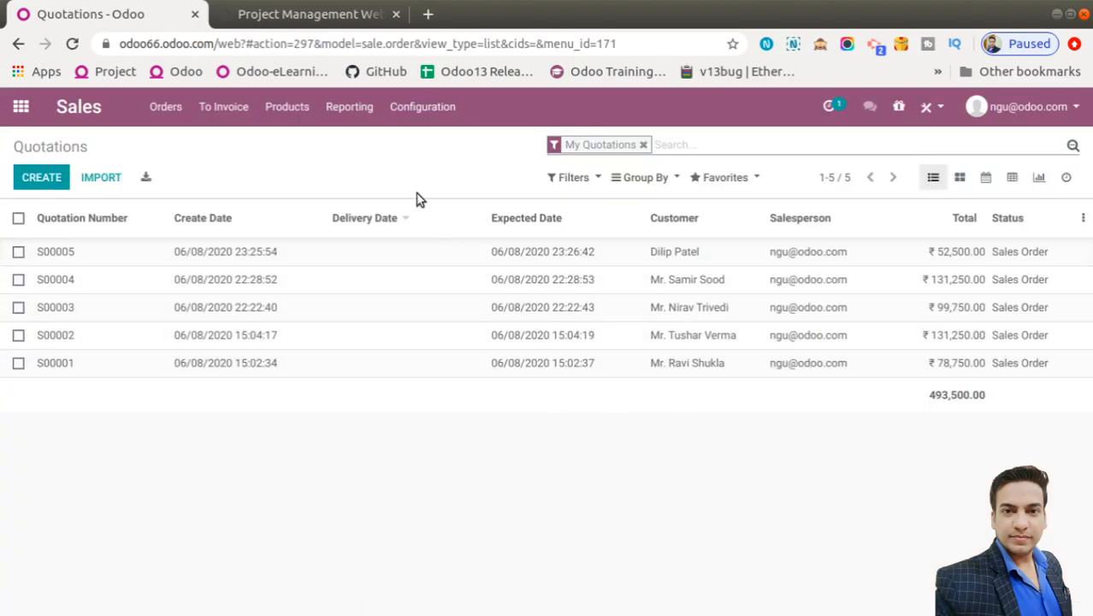
# Browse the products, opening Office Design 100 Hours and Design Service- Fix Price, then return to Quotations
pyautogui.click(293, 107)
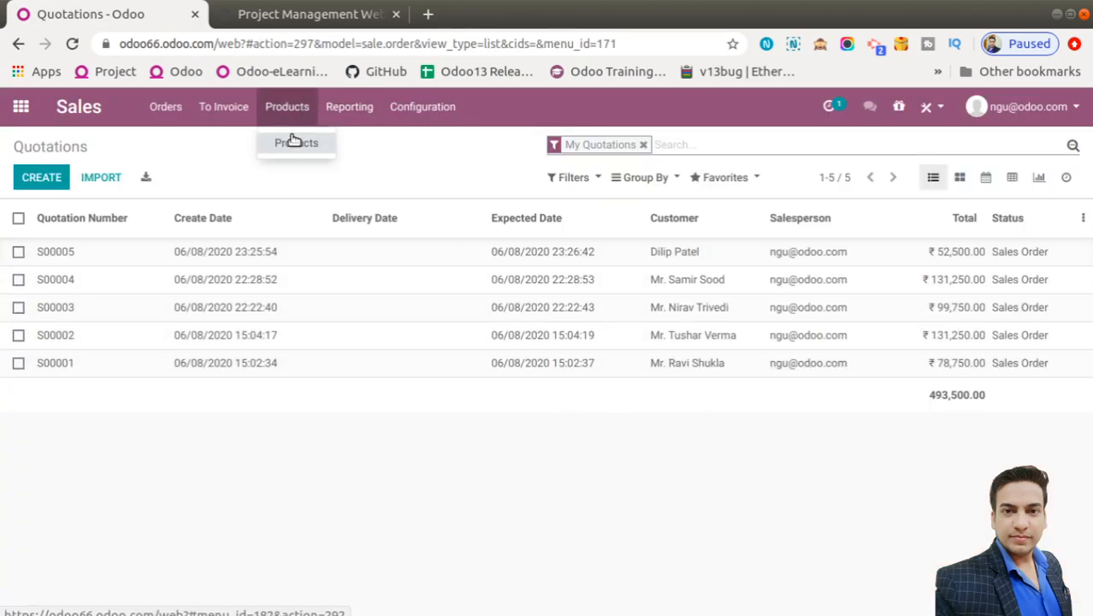
pyautogui.click(295, 139)
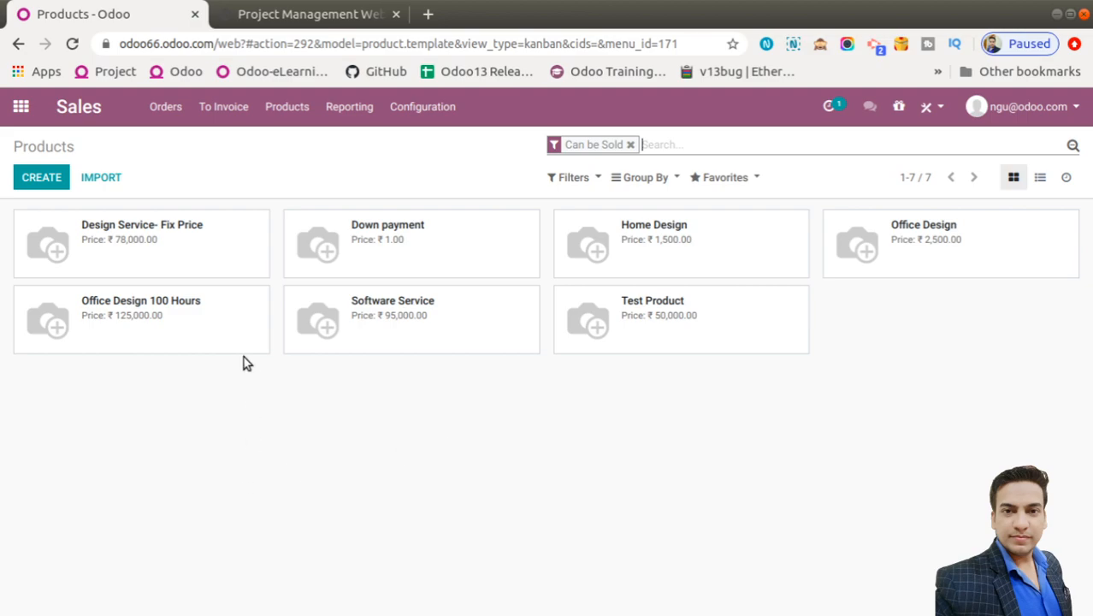
pyautogui.click(231, 340)
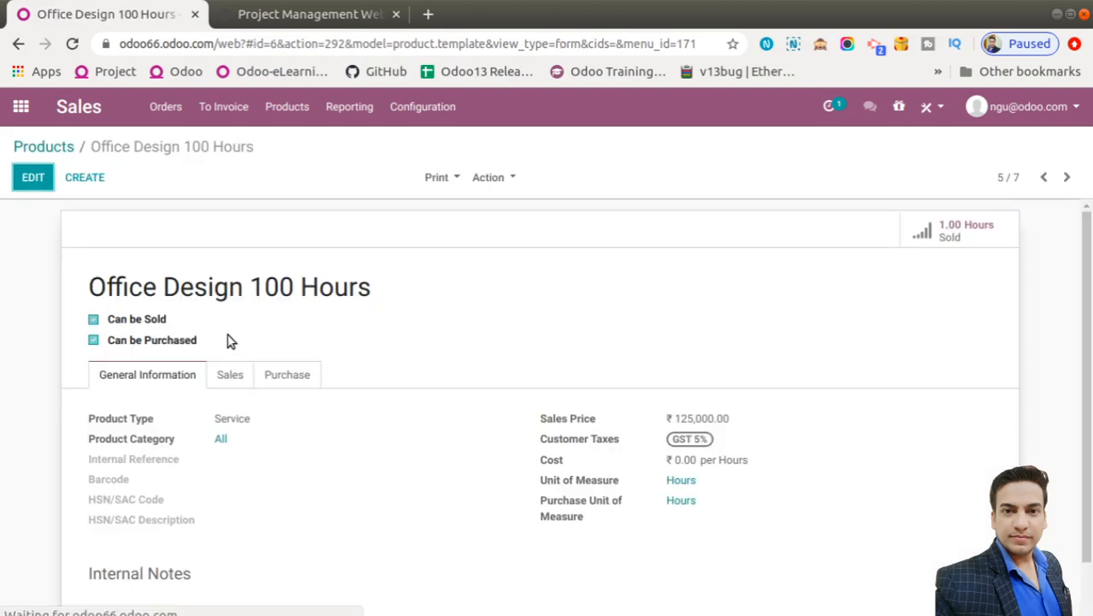
pyautogui.click(60, 147)
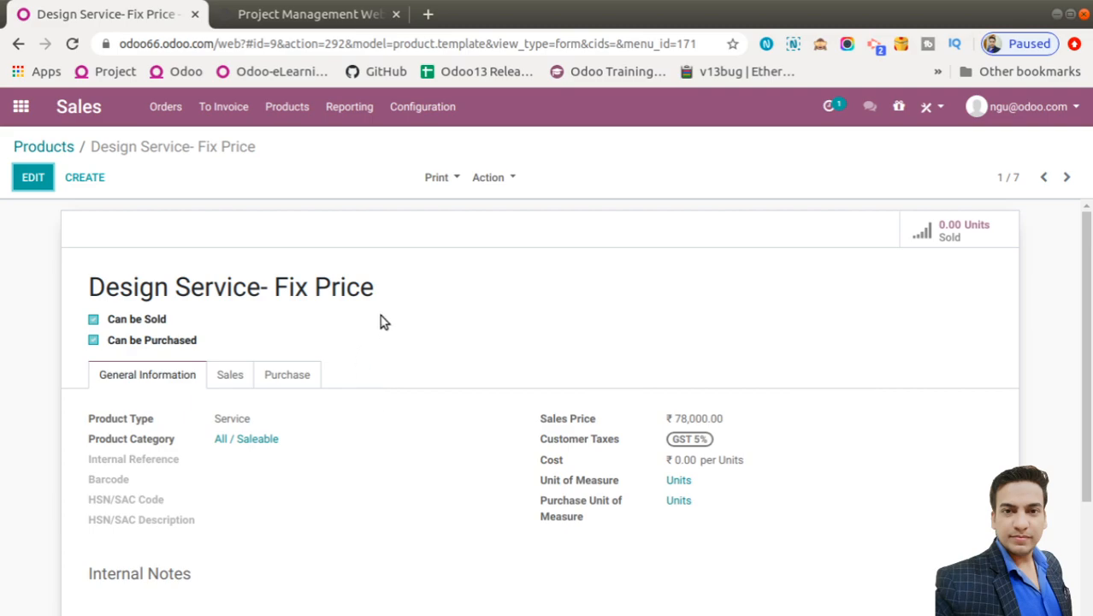
pyautogui.click(168, 109)
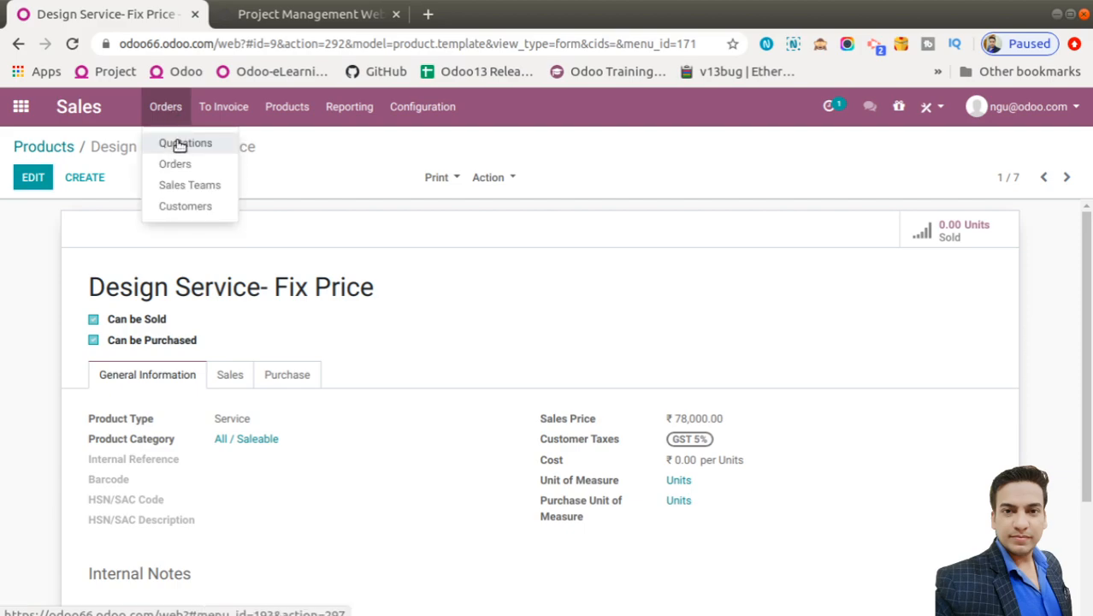
pyautogui.click(182, 144)
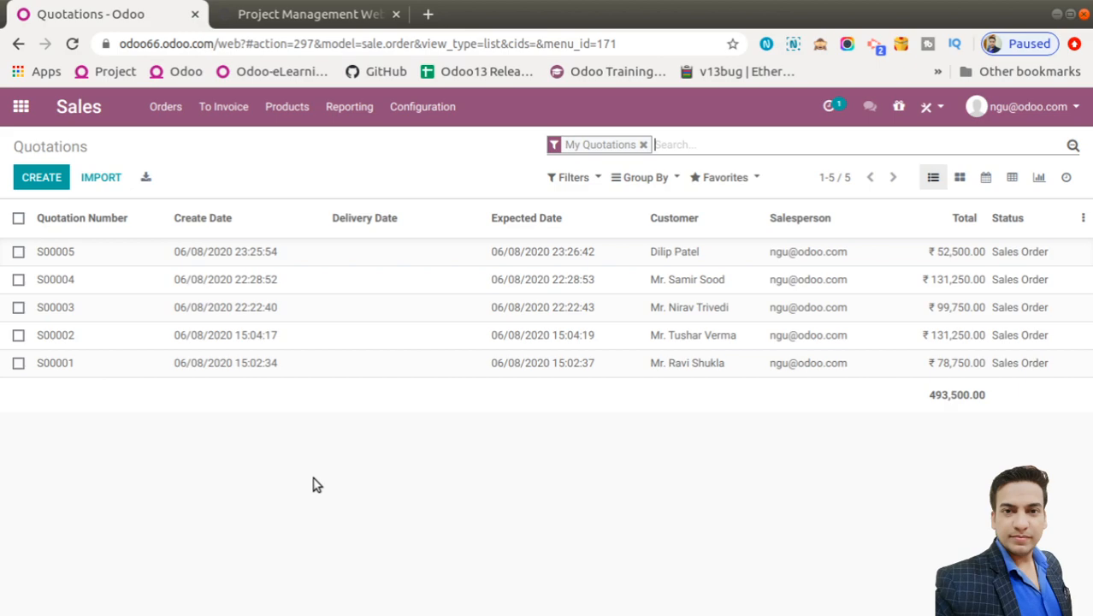
# Start a new quotation and create a new customer from the typed name
pyautogui.click(42, 171)
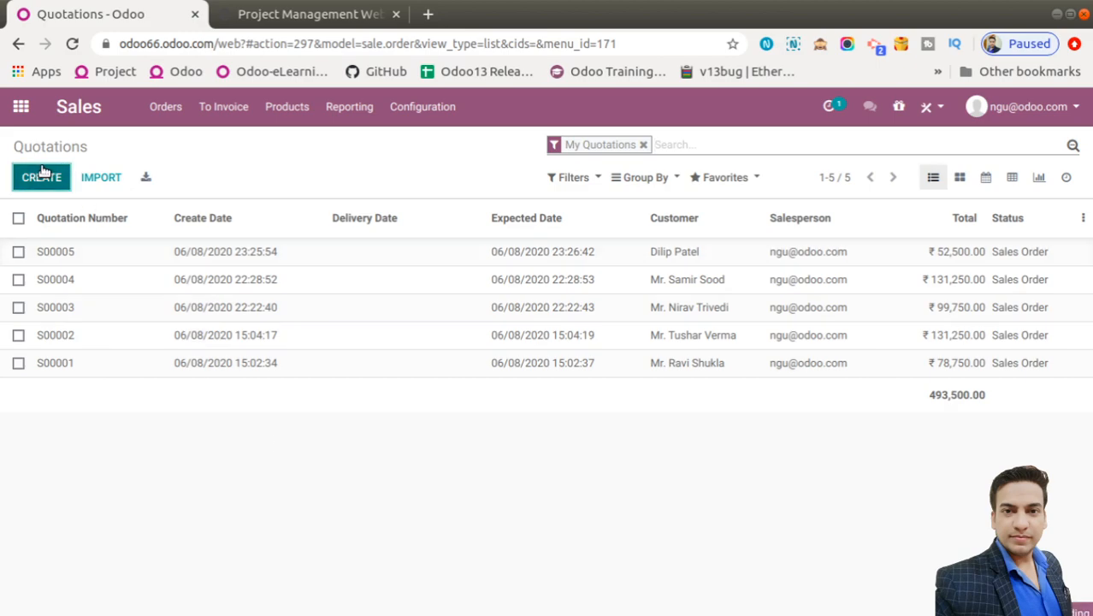
pyautogui.click(304, 370)
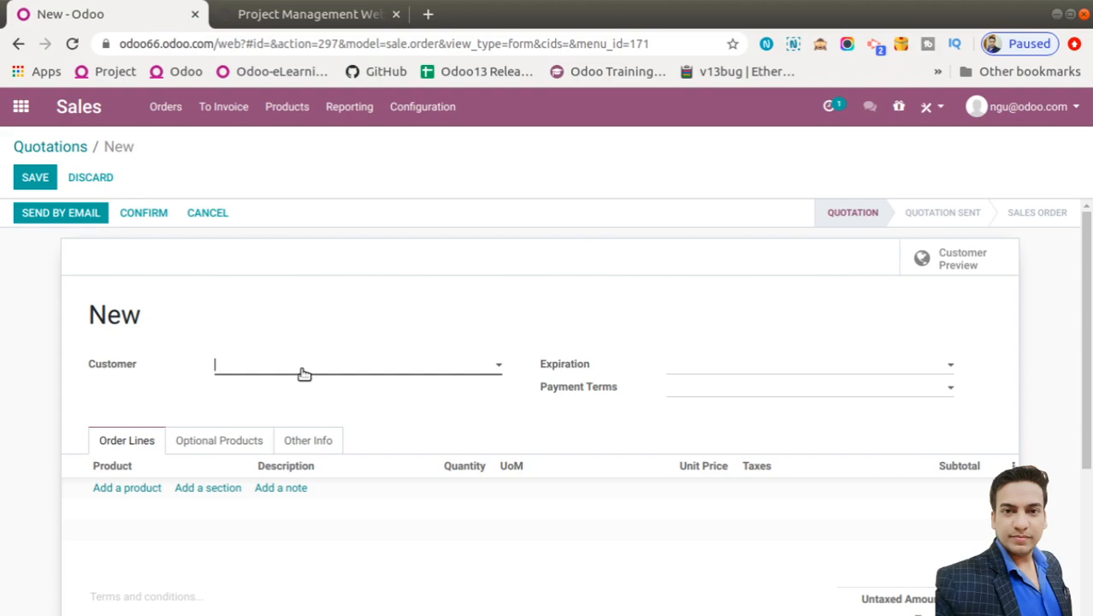
pyautogui.write('mr')
pyautogui.press('BackSpace')
pyautogui.press('BackSpace')
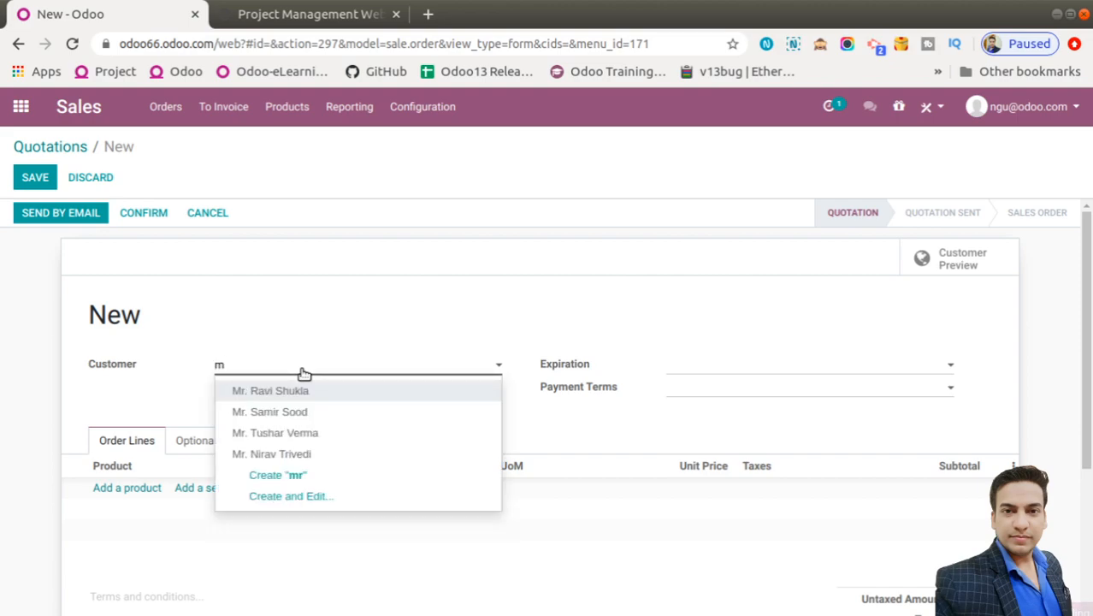
pyautogui.write('Mr.')
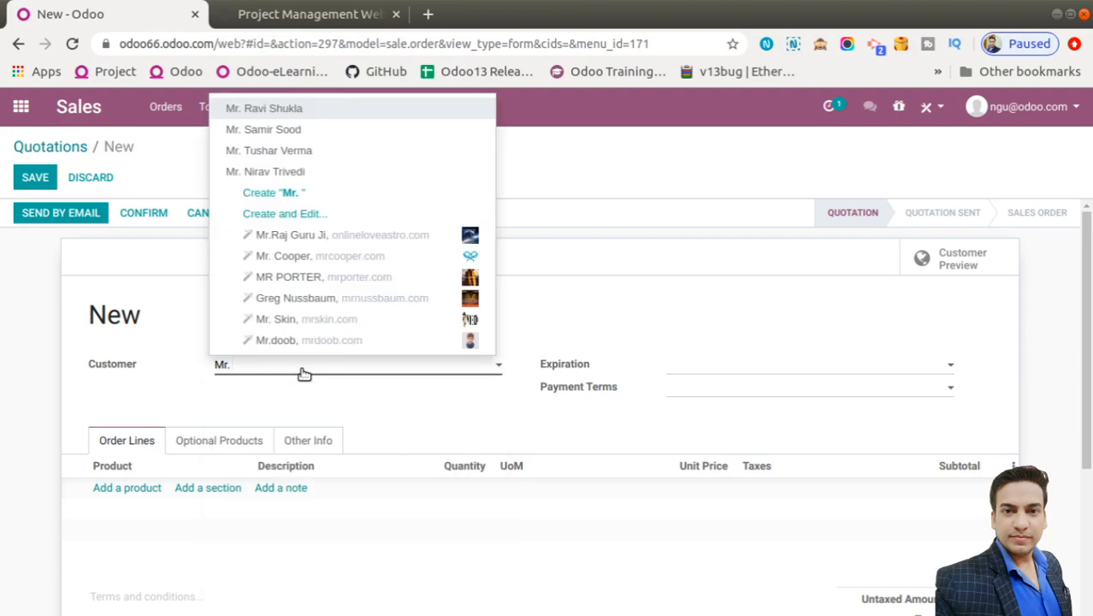
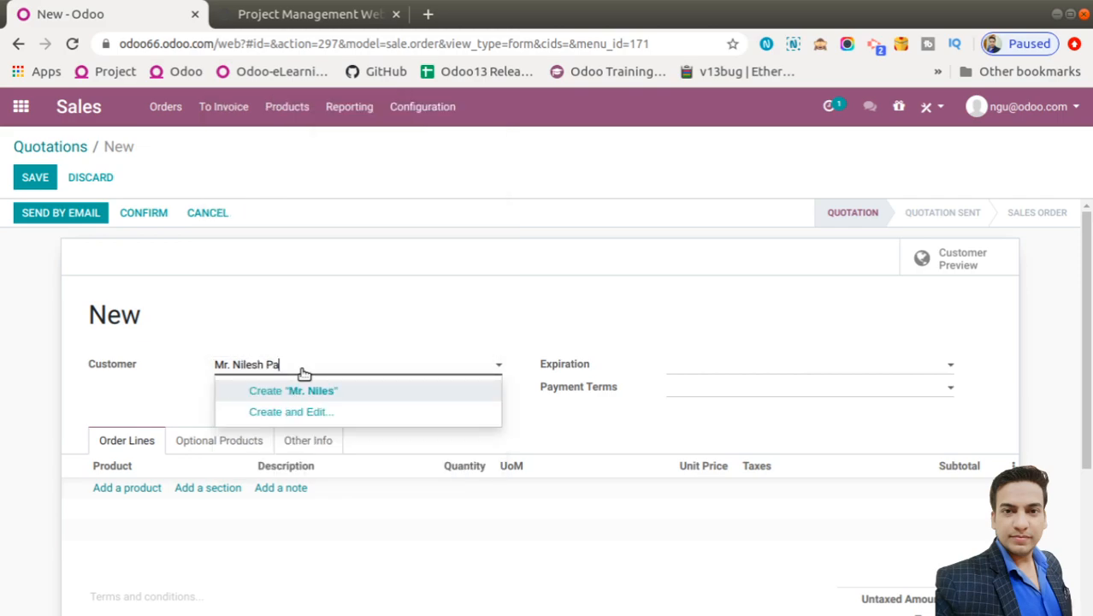
pyautogui.click(338, 389)
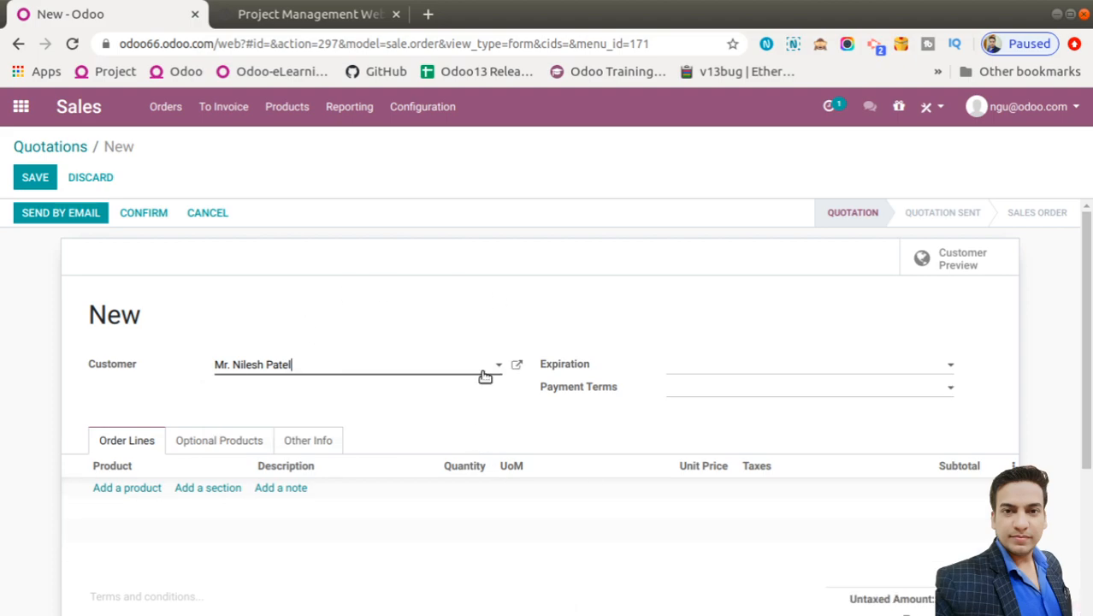
pyautogui.click(520, 366)
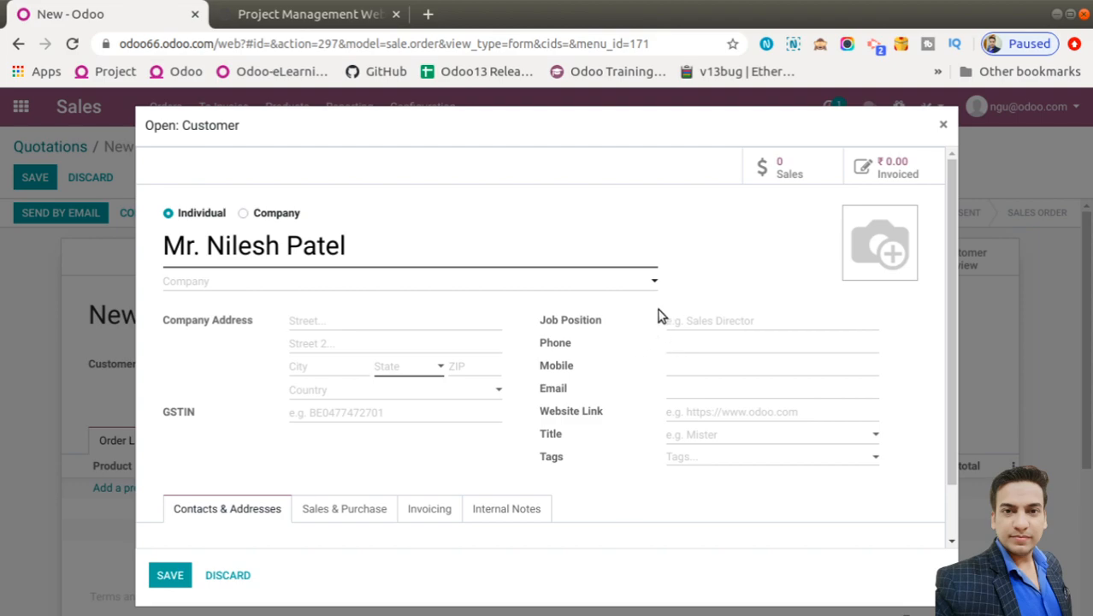
pyautogui.click(944, 127)
# Set the quotation's expiration to 07/01/2020 and payment terms to 21 Days
pyautogui.click(722, 366)
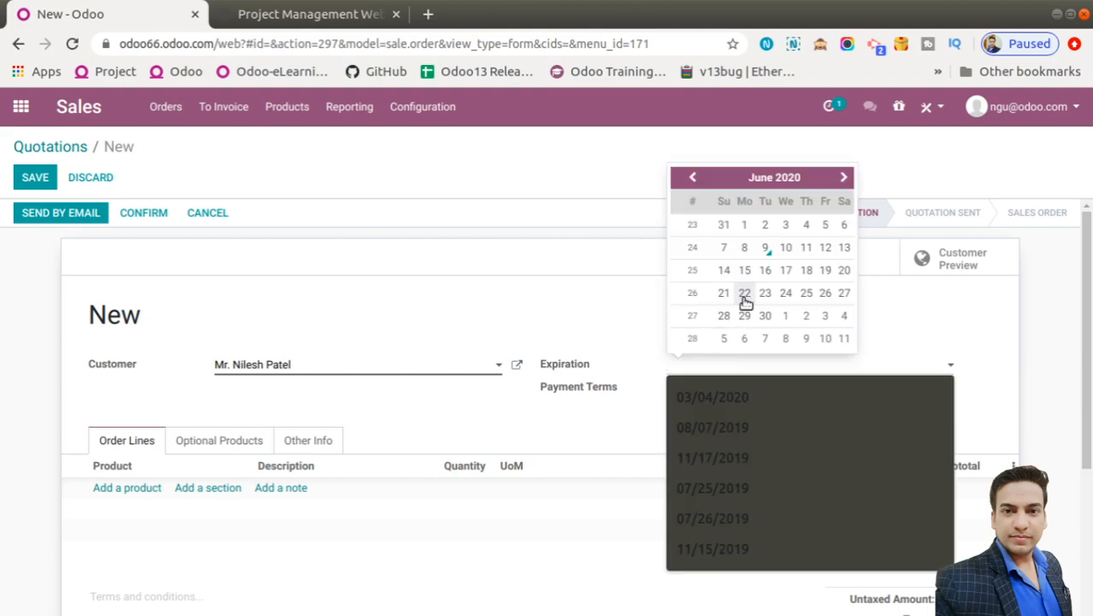
pyautogui.click(785, 316)
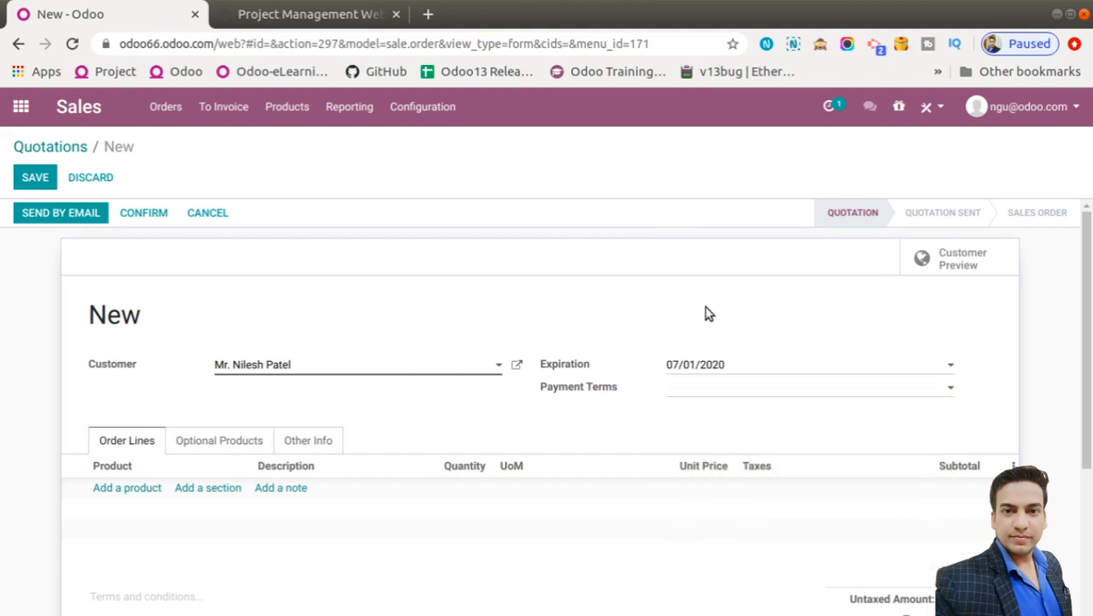
pyautogui.click(681, 393)
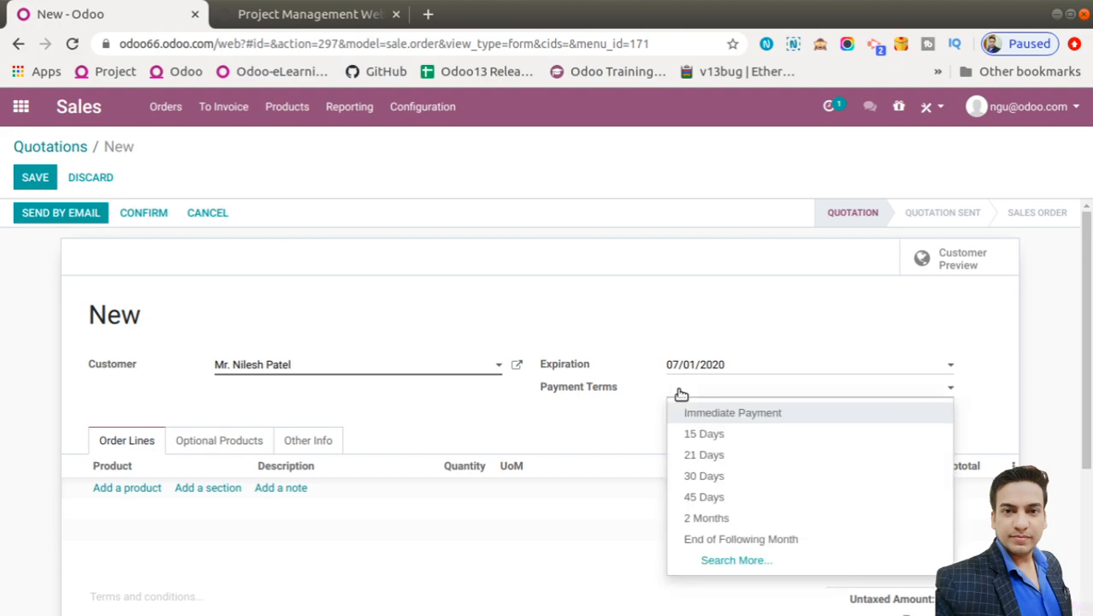
pyautogui.click(698, 453)
pyautogui.scroll(-1, 548, 547)
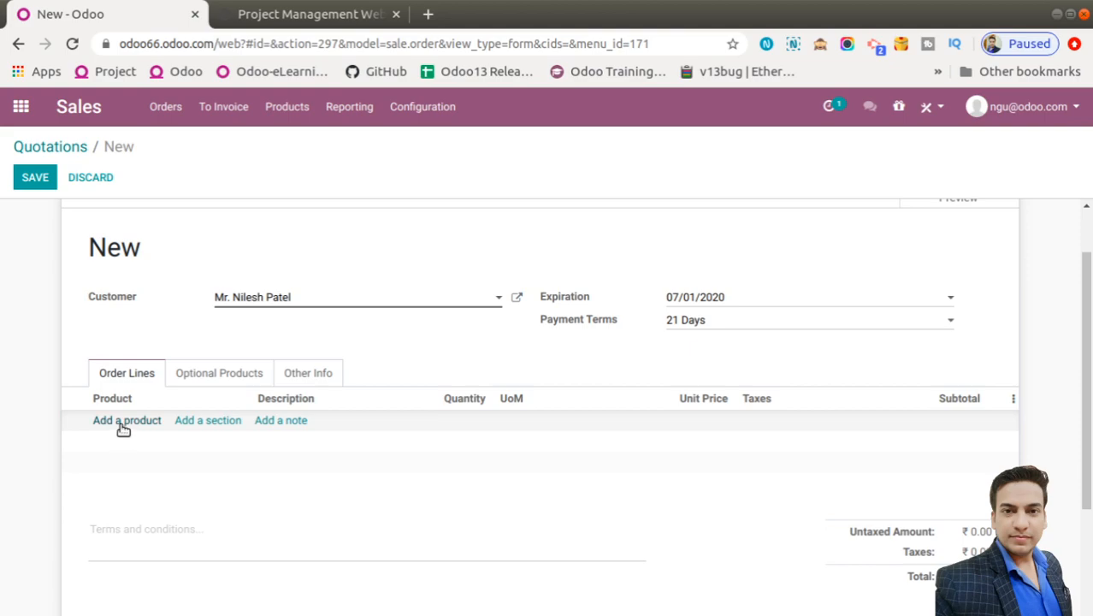
# Add a Design Service- Fix Price line and confirm the quotation as sales order S00006
pyautogui.click(123, 424)
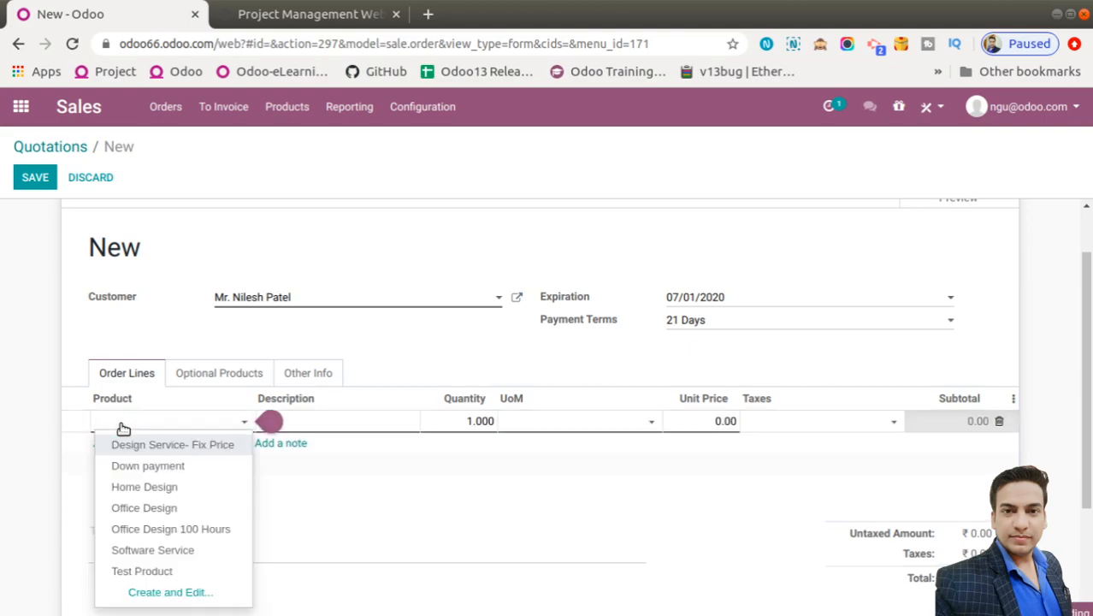
pyautogui.click(144, 445)
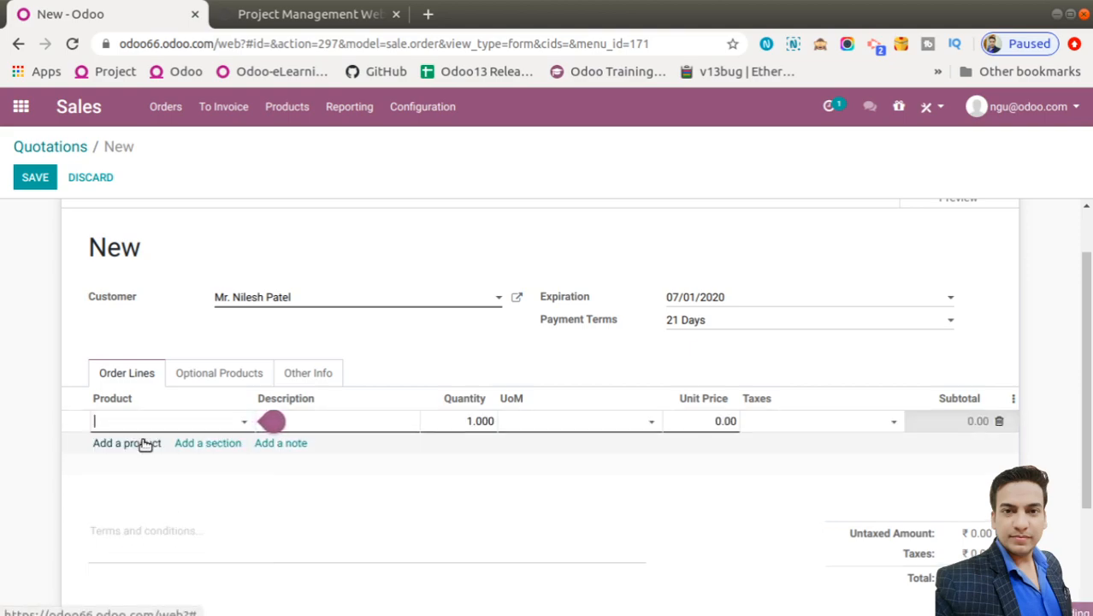
pyautogui.click(590, 506)
pyautogui.scroll(-1, 590, 507)
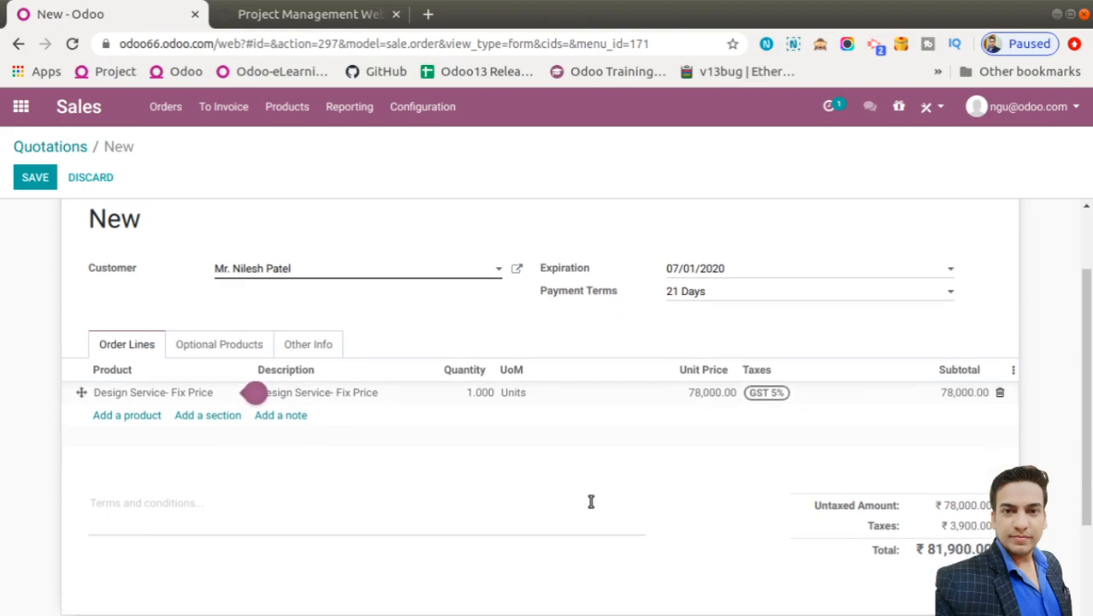
pyautogui.scroll(1, 589, 501)
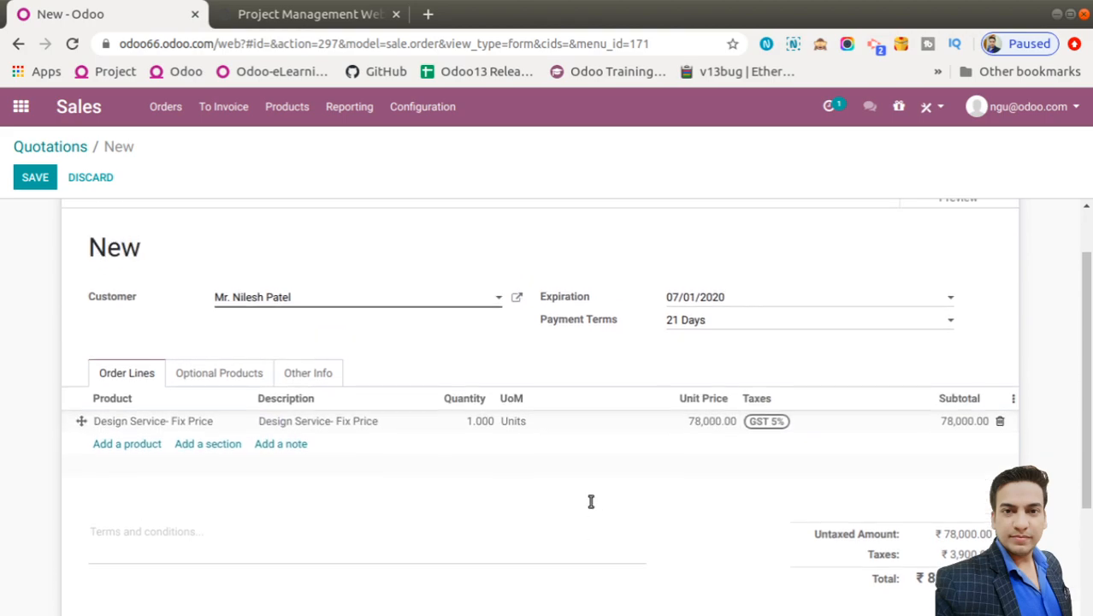
pyautogui.scroll(1, 590, 503)
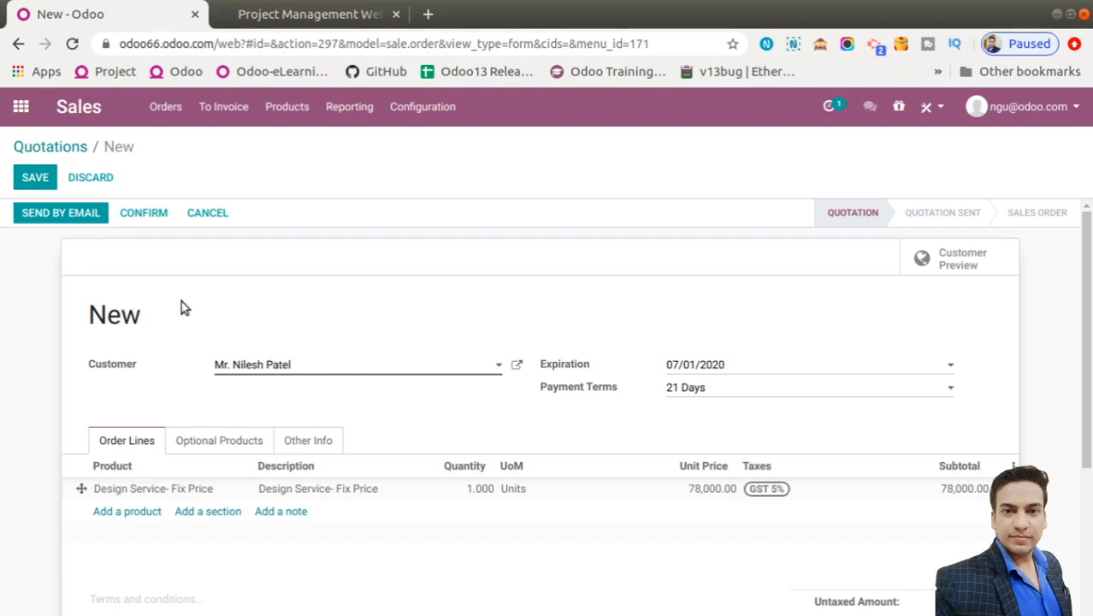
pyautogui.click(140, 217)
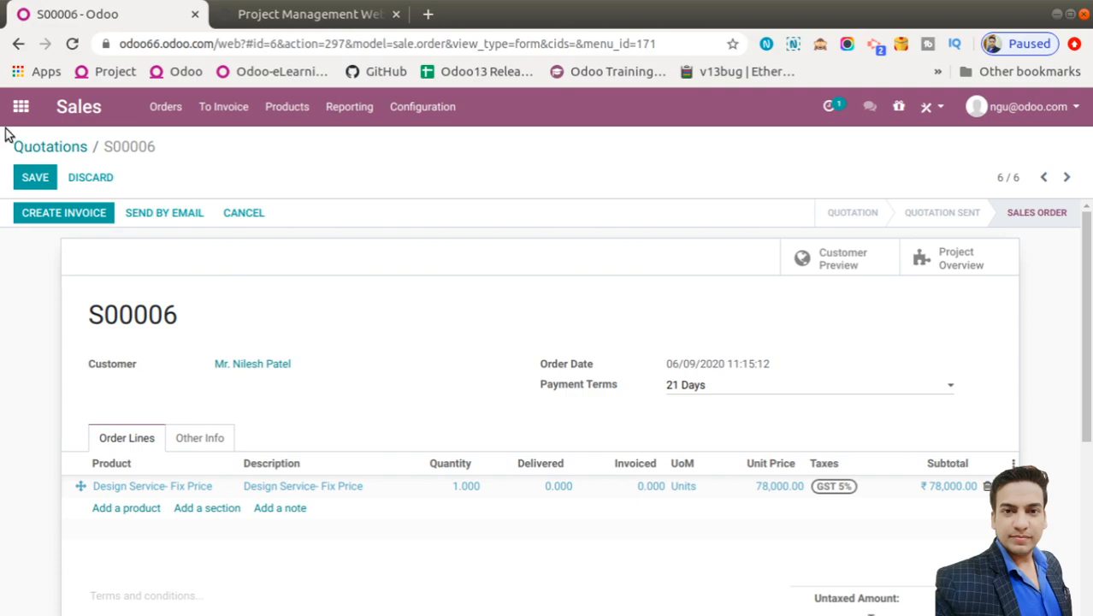
pyautogui.click(20, 106)
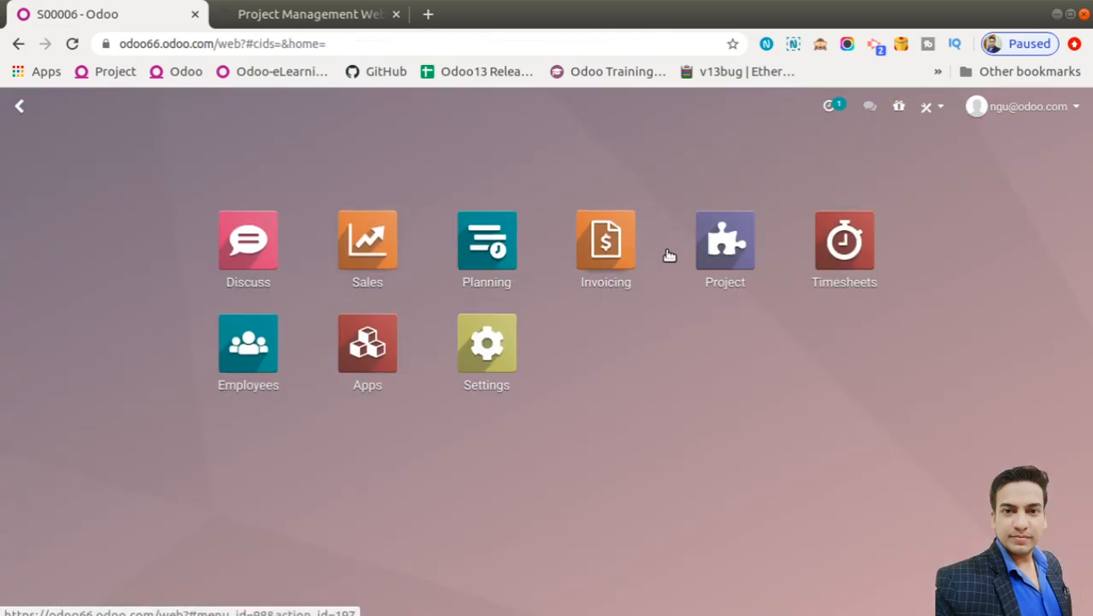
# Rename project S00006 to 'S00006- Design Service' and save it, then choose down payment invoicing
pyautogui.click(710, 250)
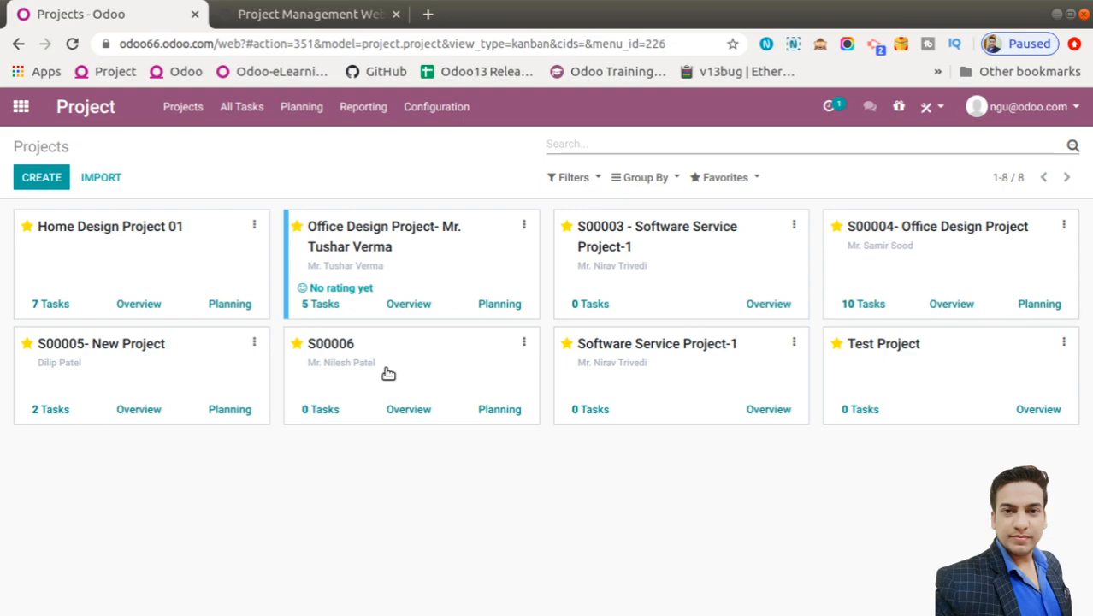
pyautogui.click(525, 342)
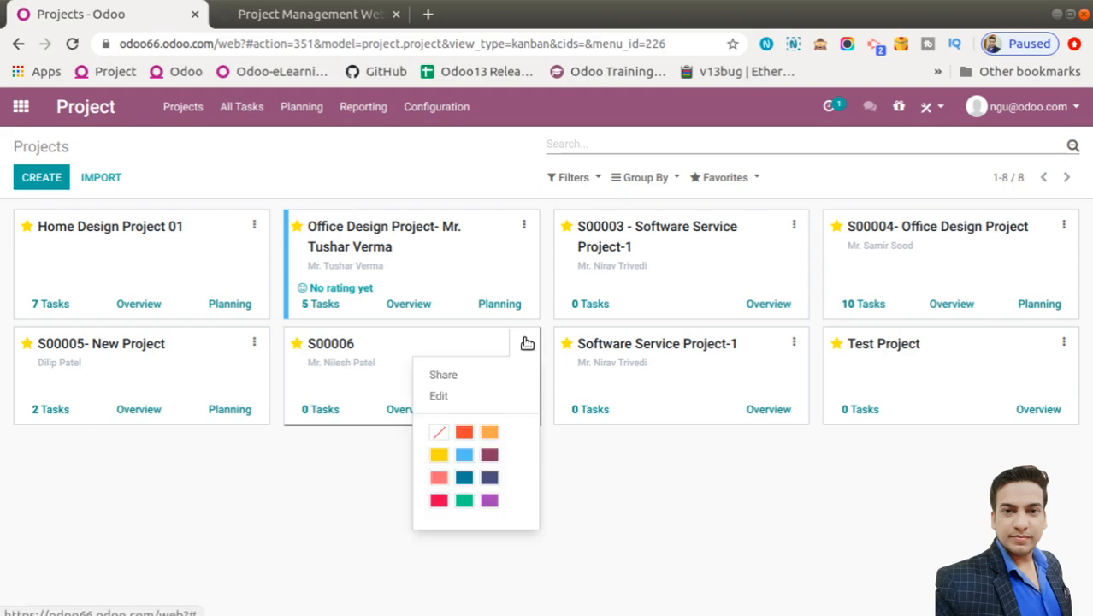
pyautogui.click(439, 398)
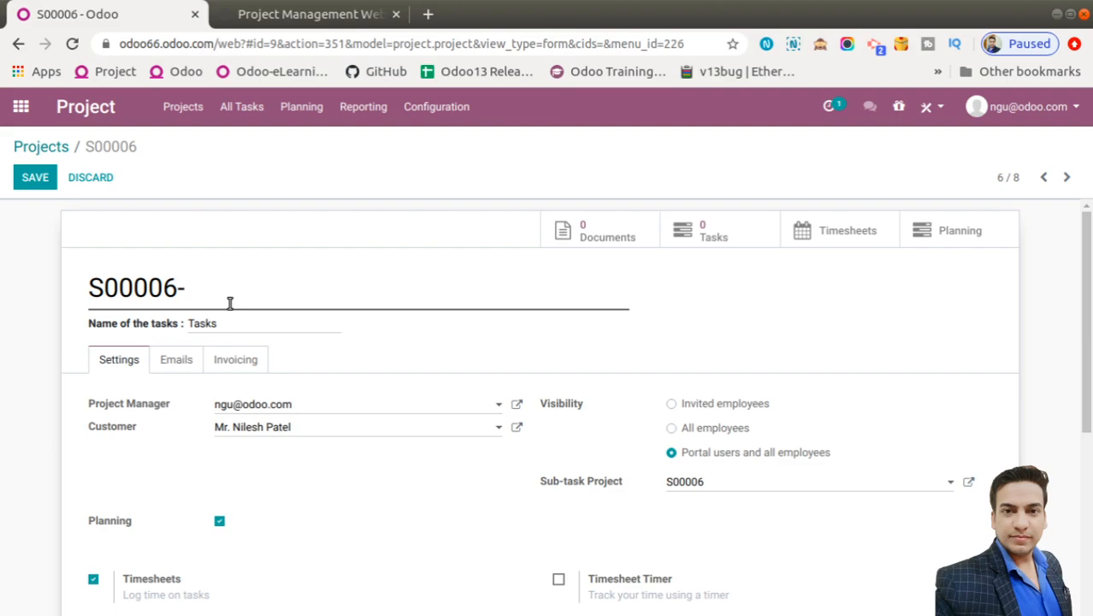
pyautogui.write('Design Se')
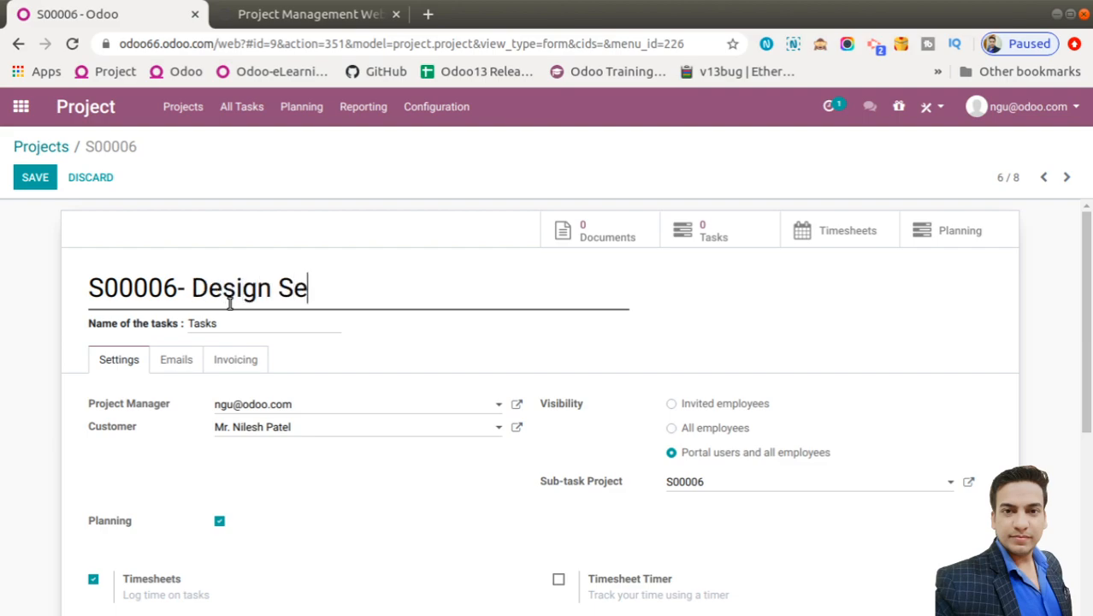
pyautogui.write('rvice')
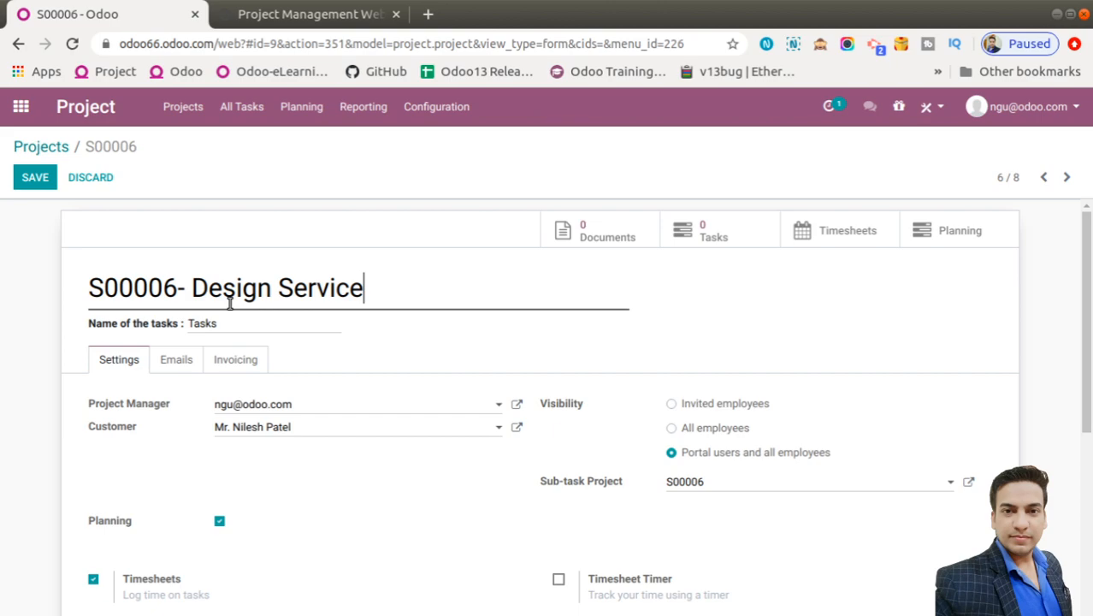
pyautogui.click(21, 176)
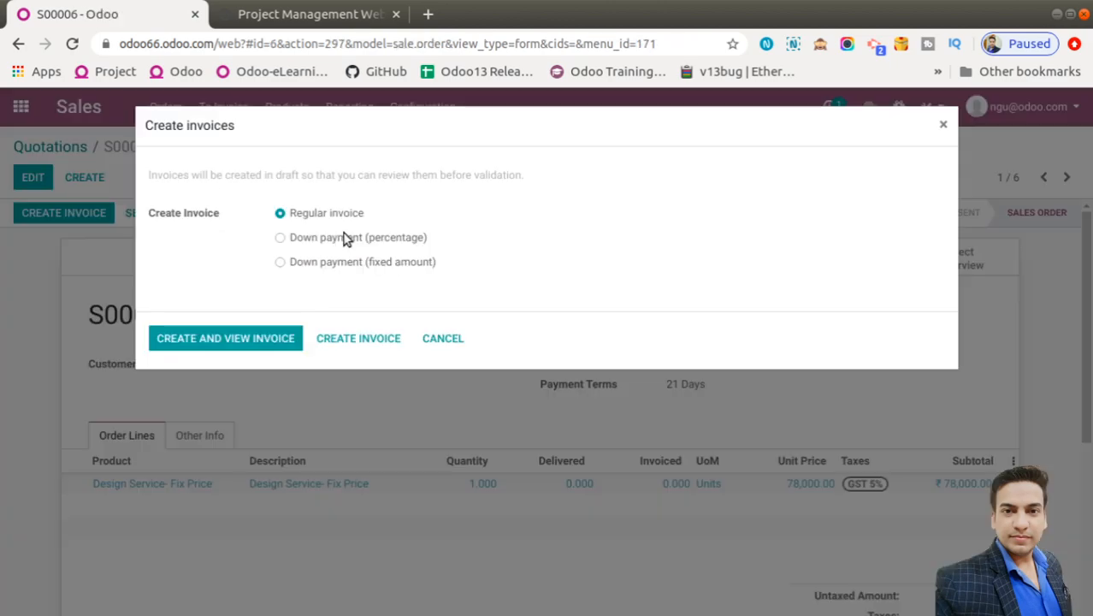
pyautogui.click(346, 238)
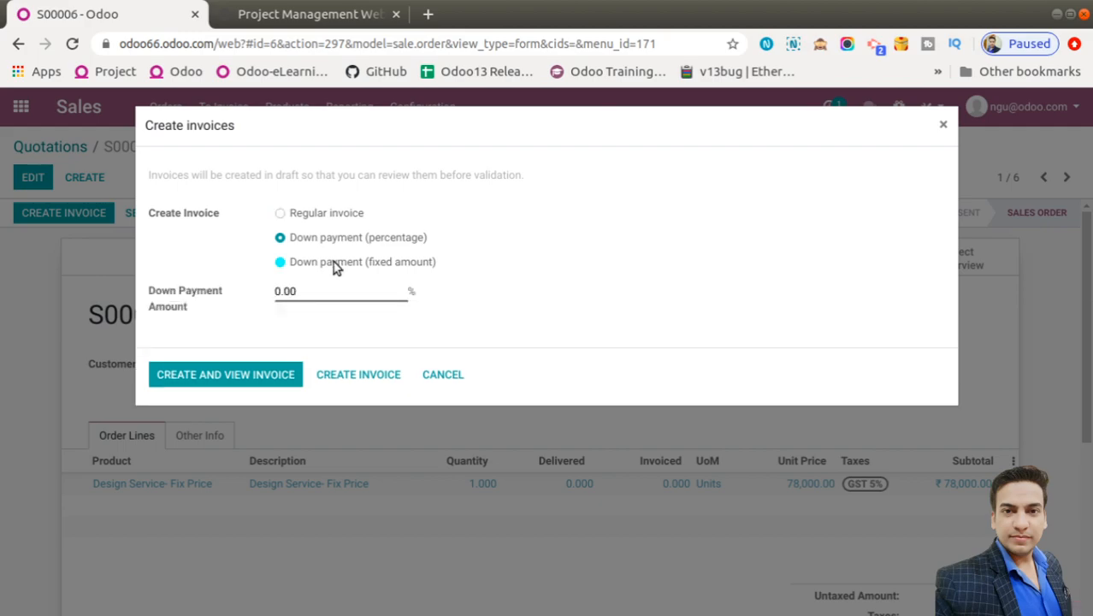
# Create a fixed-amount down payment invoice of 15,000 for order S00006
pyautogui.click(335, 265)
pyautogui.doubleClick(315, 290)
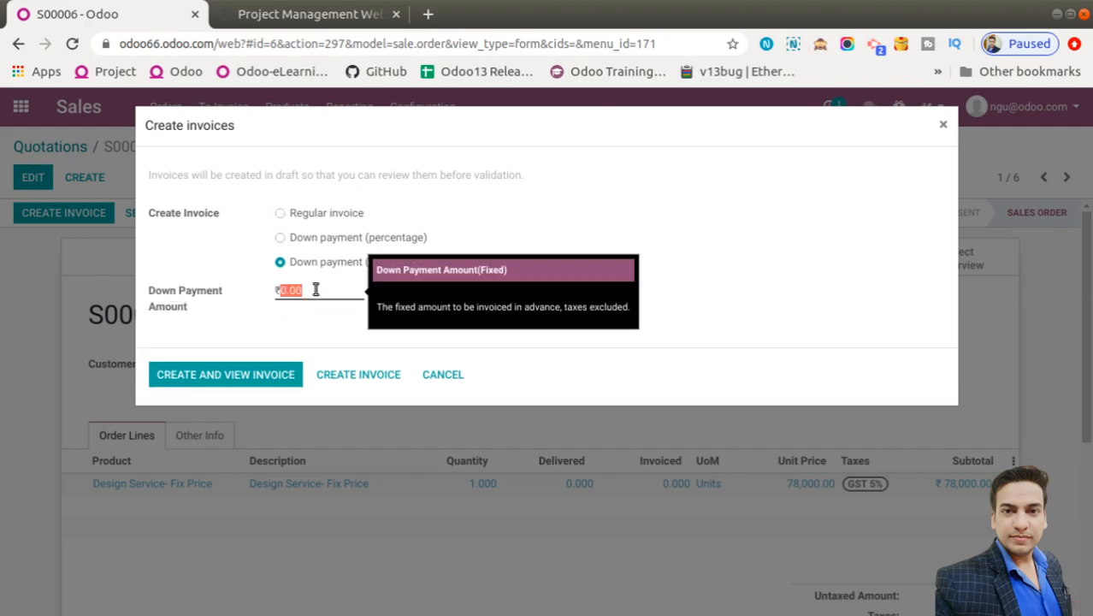
pyautogui.write('15000')
pyautogui.click(358, 374)
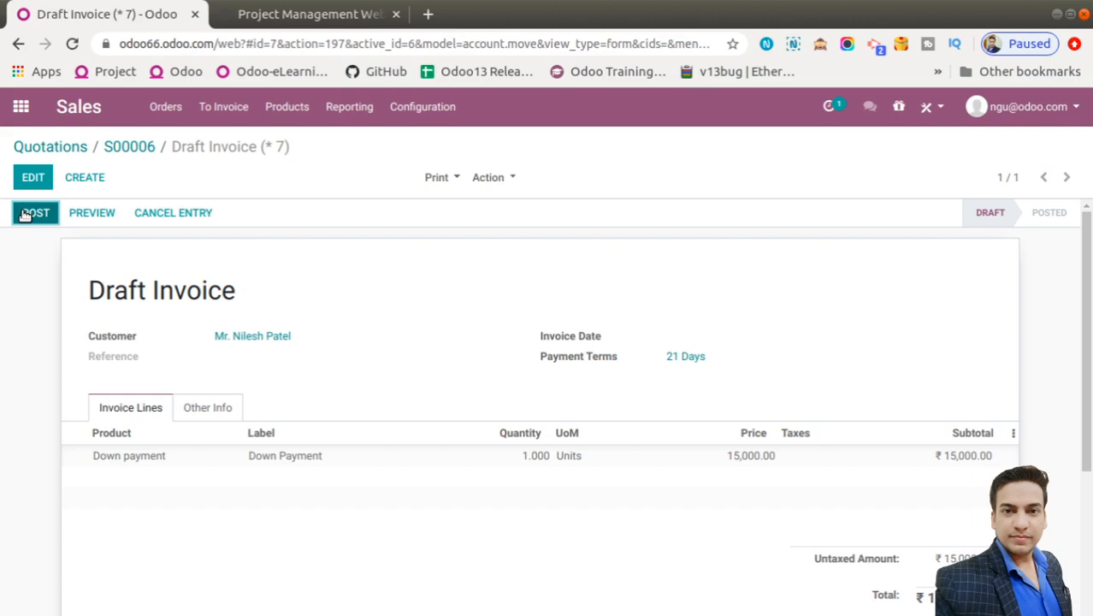
# Post the 15,000 down payment invoice, register its payment, and return to the Project app
pyautogui.click(24, 216)
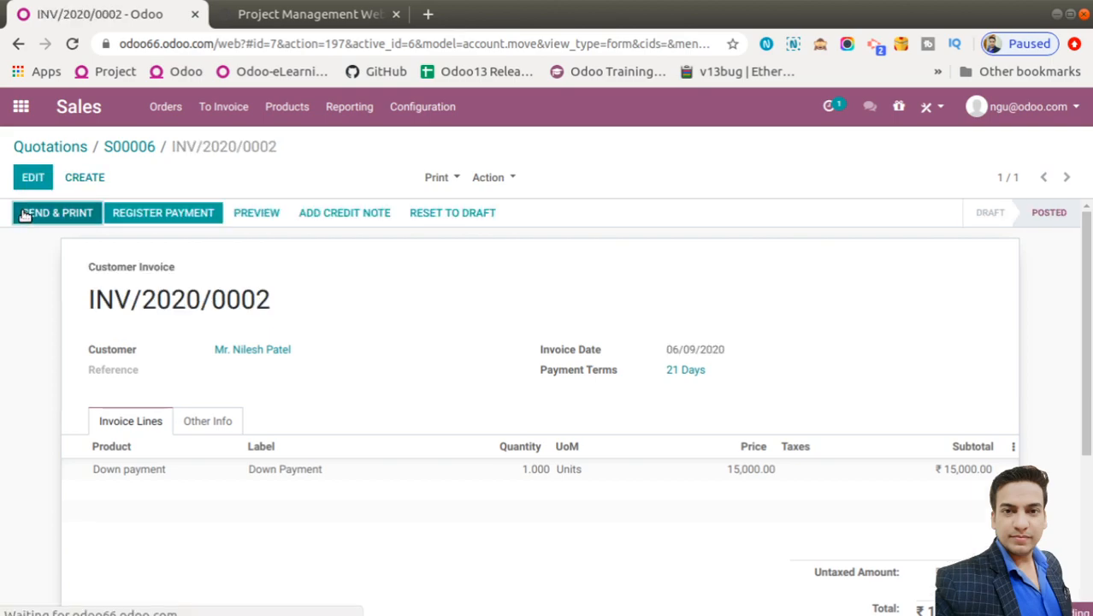
pyautogui.click(167, 214)
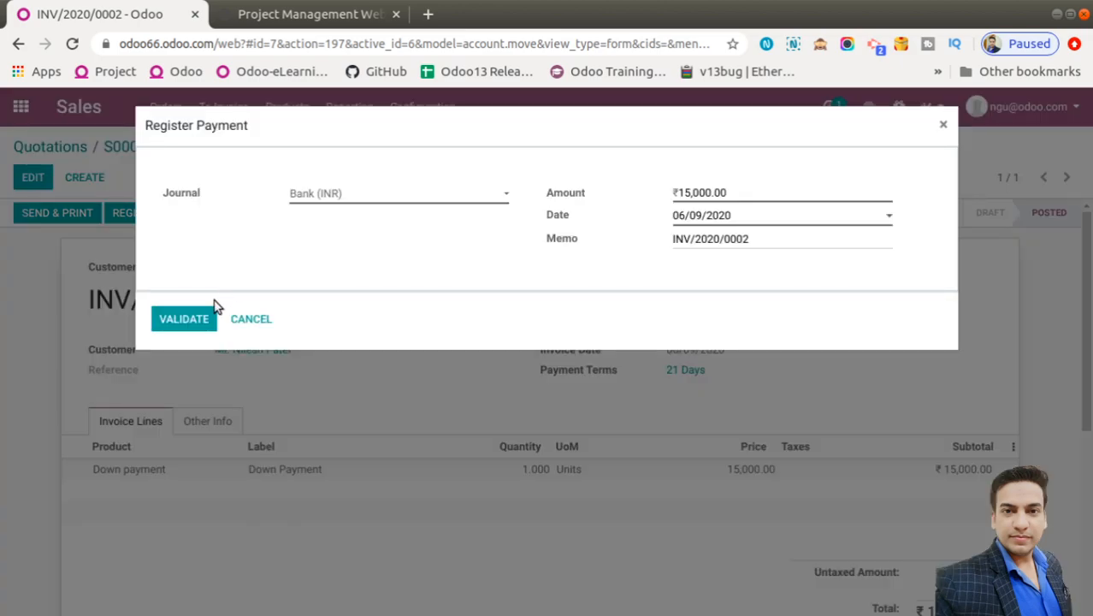
pyautogui.click(201, 317)
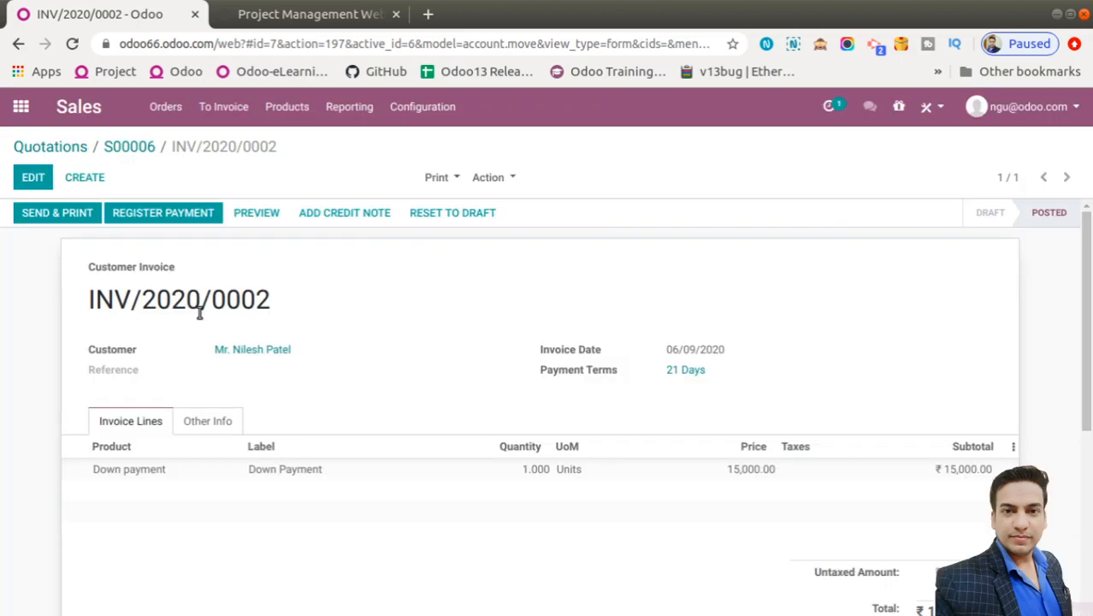
pyautogui.click(19, 113)
pyautogui.click(721, 229)
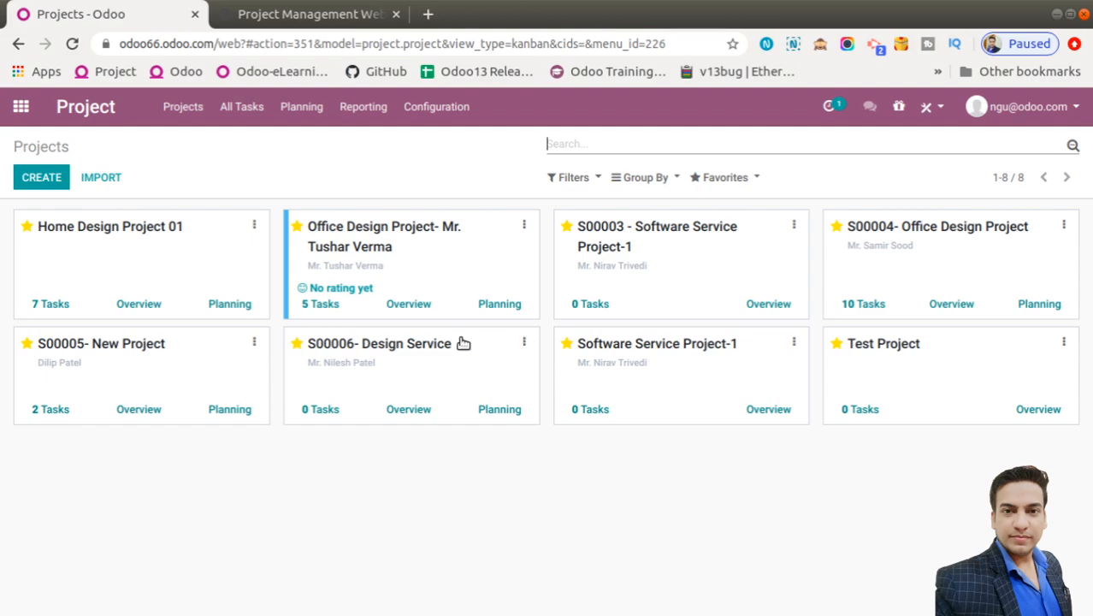
# Open the S00006- Design Service project's settings for editing
pyautogui.click(403, 332)
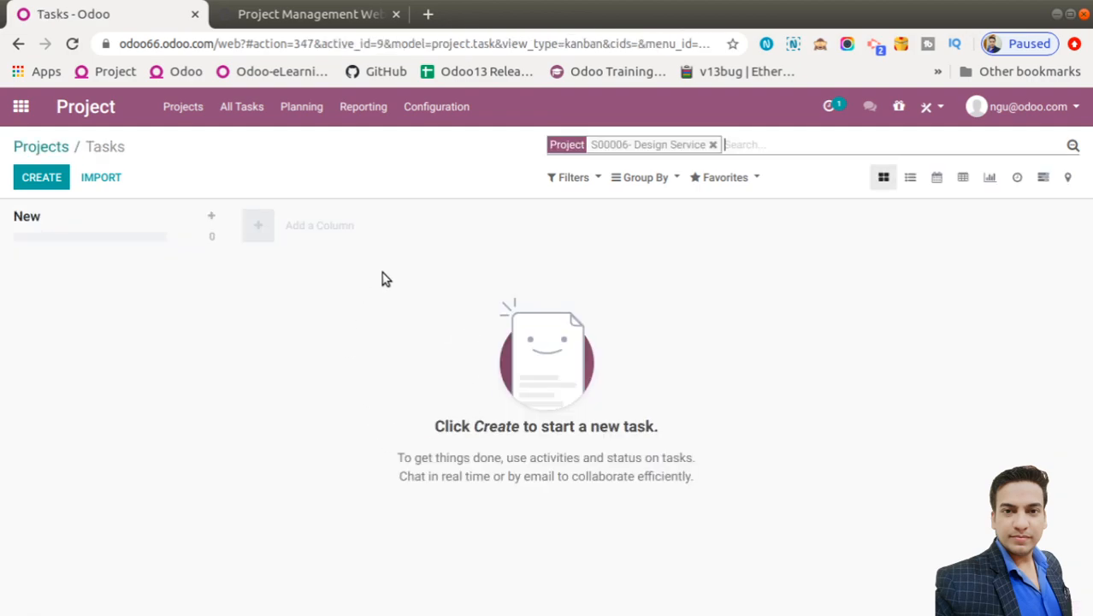
pyautogui.click(711, 146)
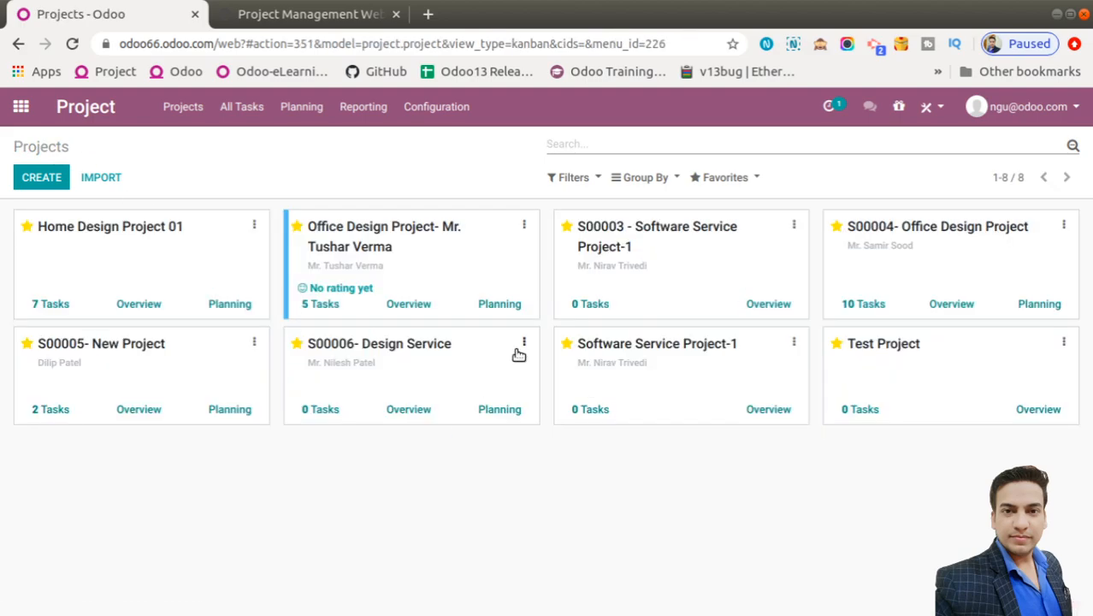
pyautogui.click(524, 344)
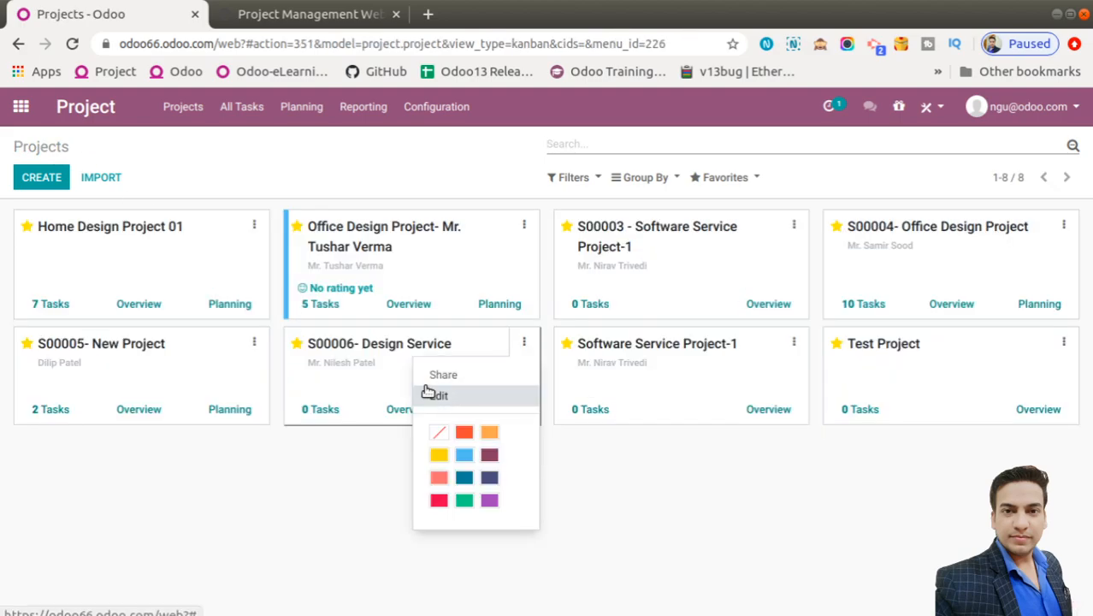
pyautogui.click(441, 397)
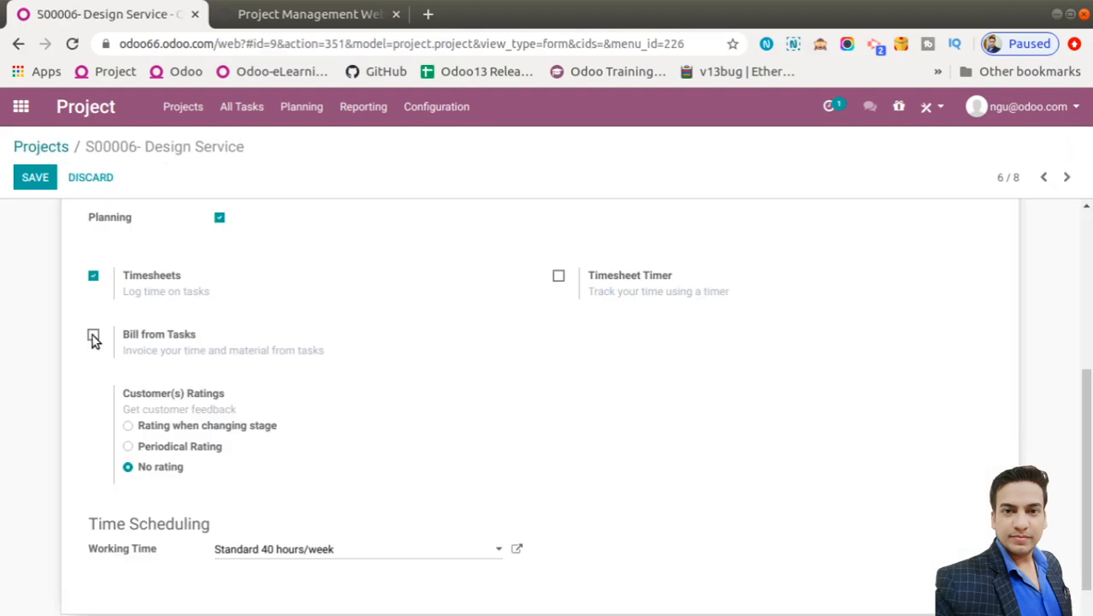
# Enable Bill from Tasks, review the Emails and Settings tabs, and save the project
pyautogui.click(93, 335)
pyautogui.scroll(2, 498, 419)
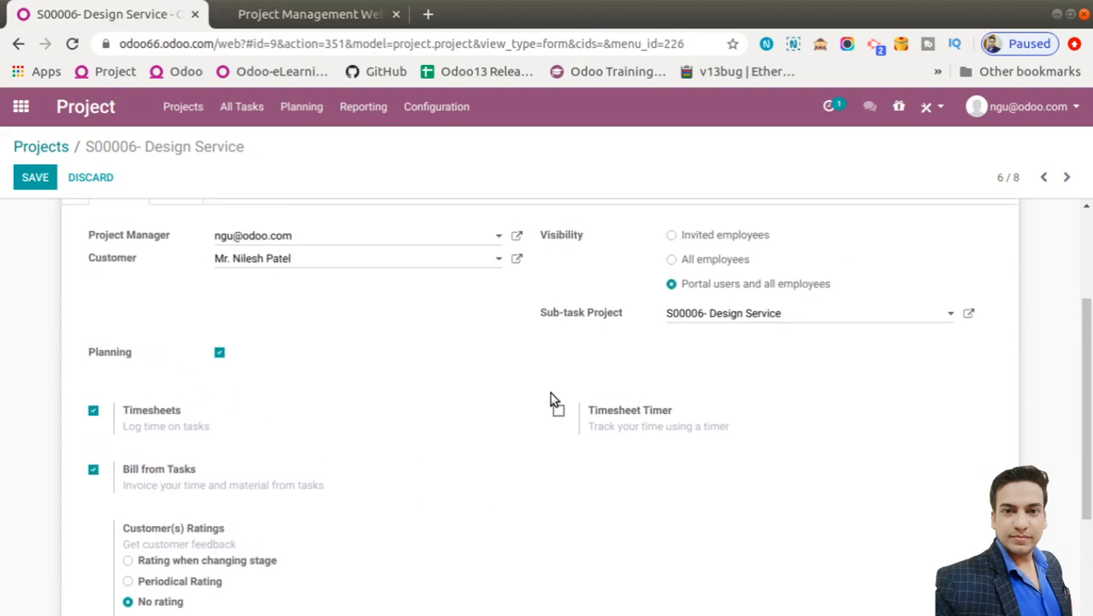
pyautogui.scroll(2, 556, 417)
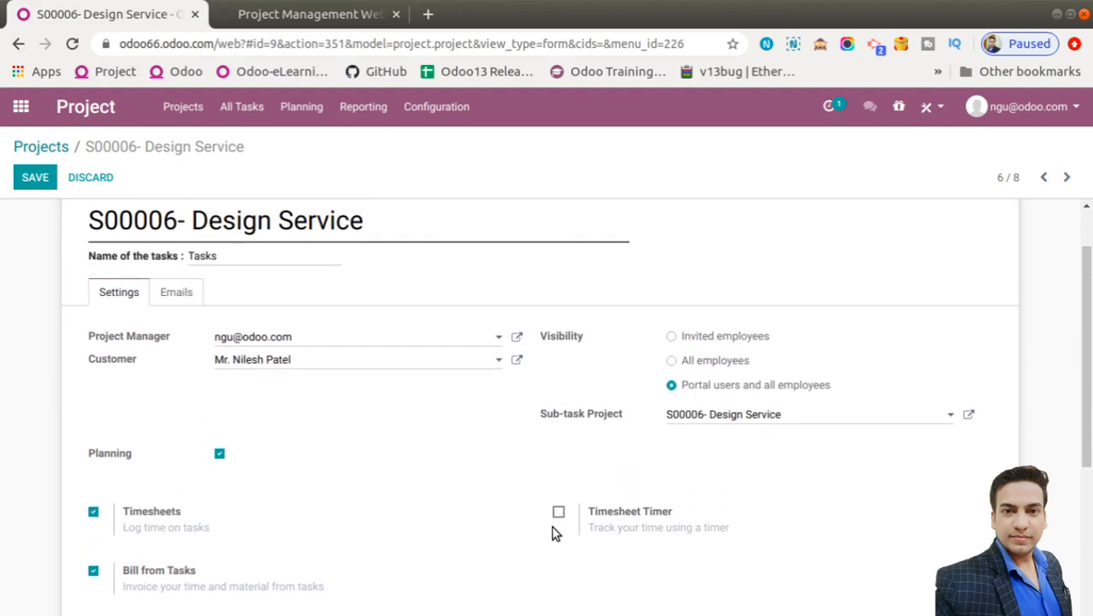
pyautogui.click(175, 291)
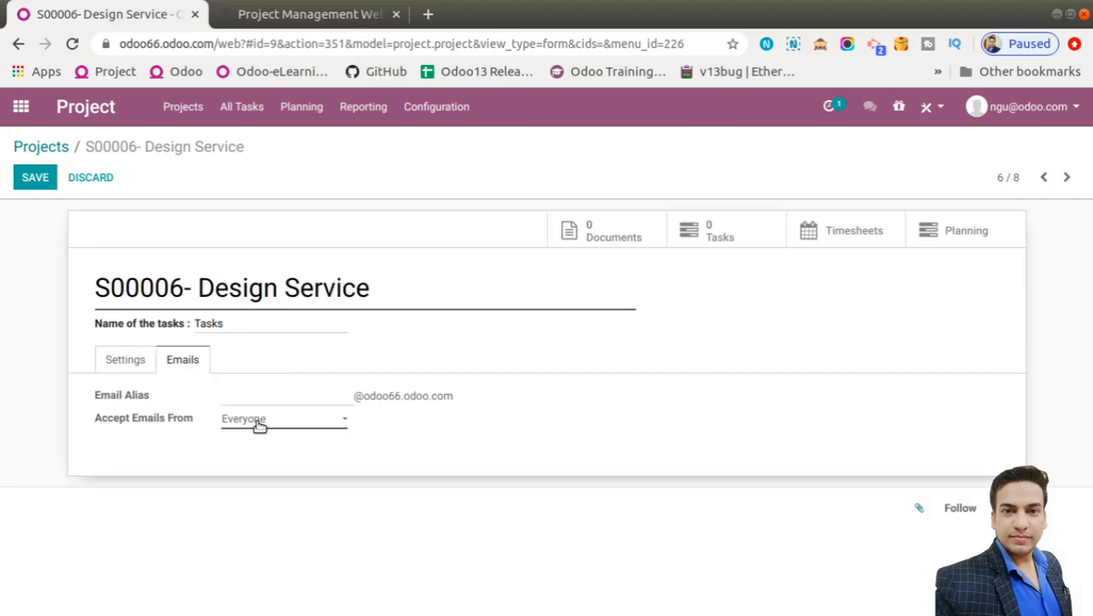
pyautogui.click(125, 363)
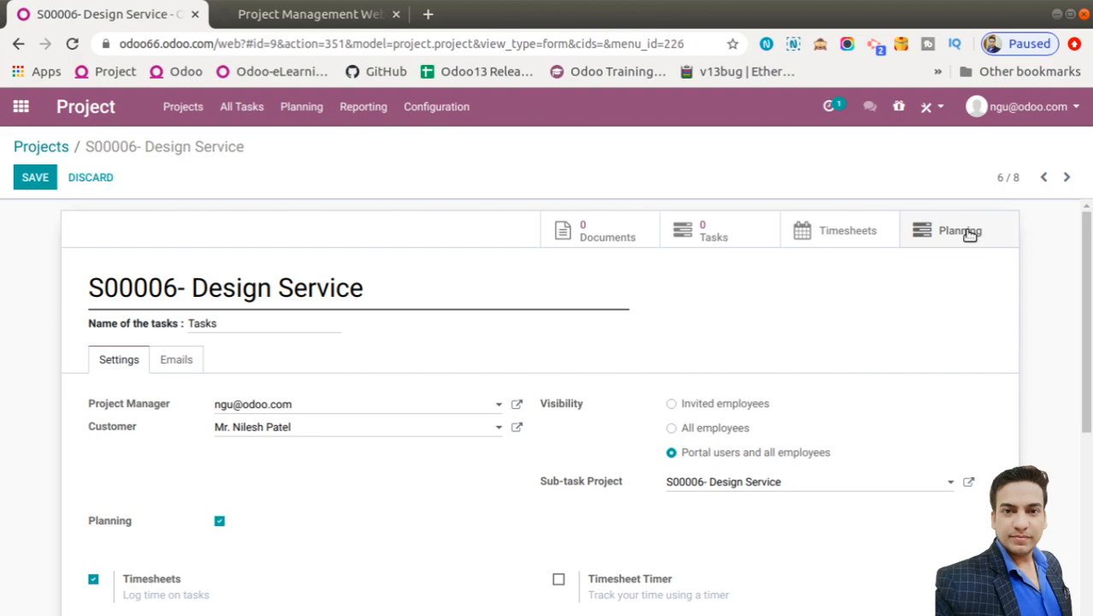
pyautogui.scroll(-1, 28, 285)
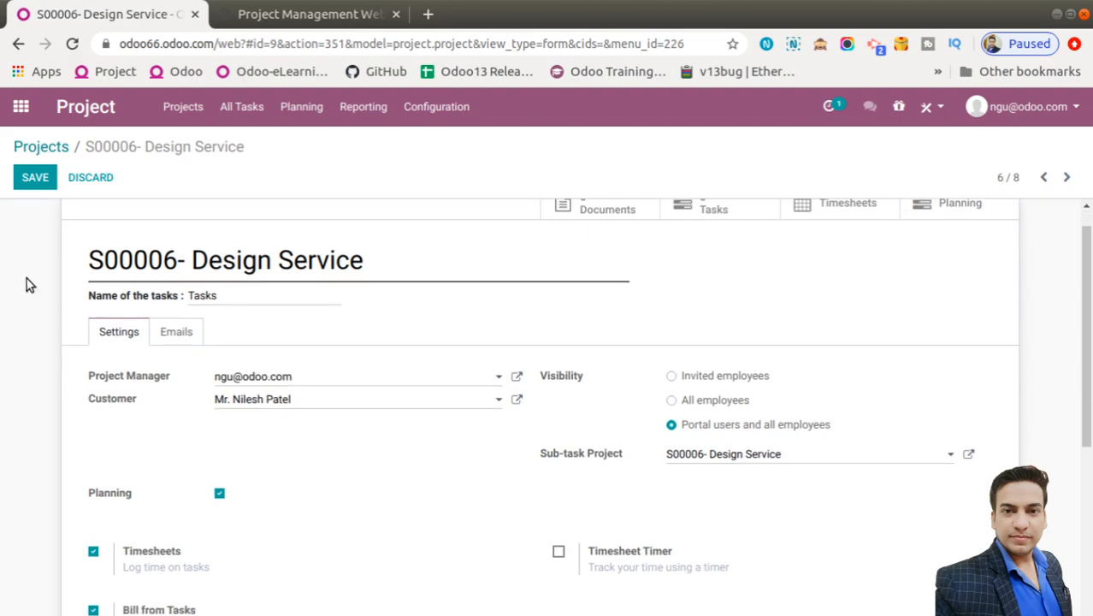
pyautogui.click(35, 181)
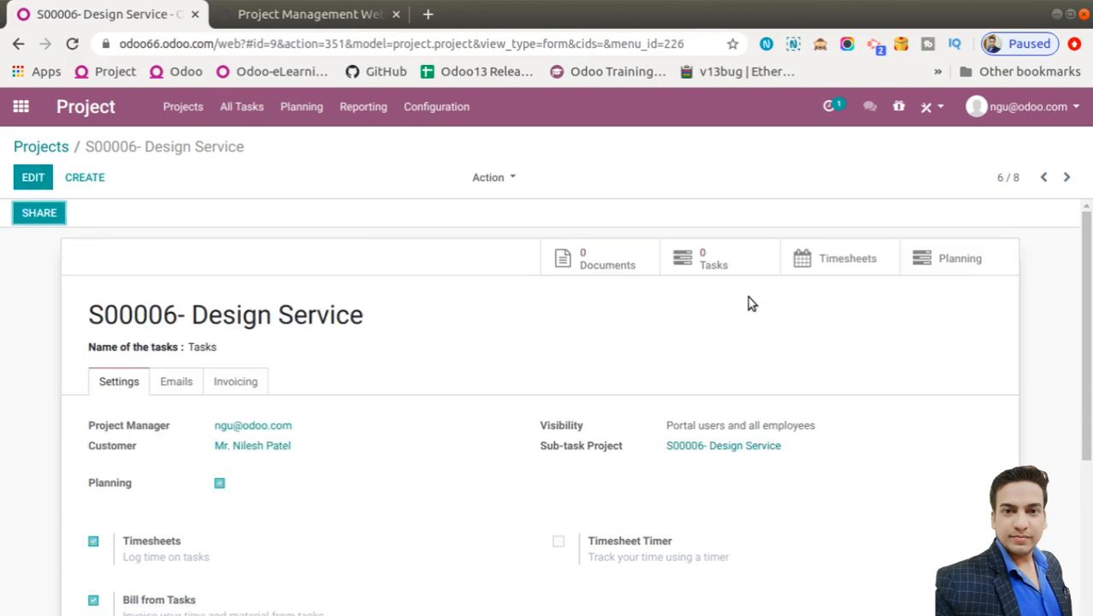
pyautogui.click(721, 265)
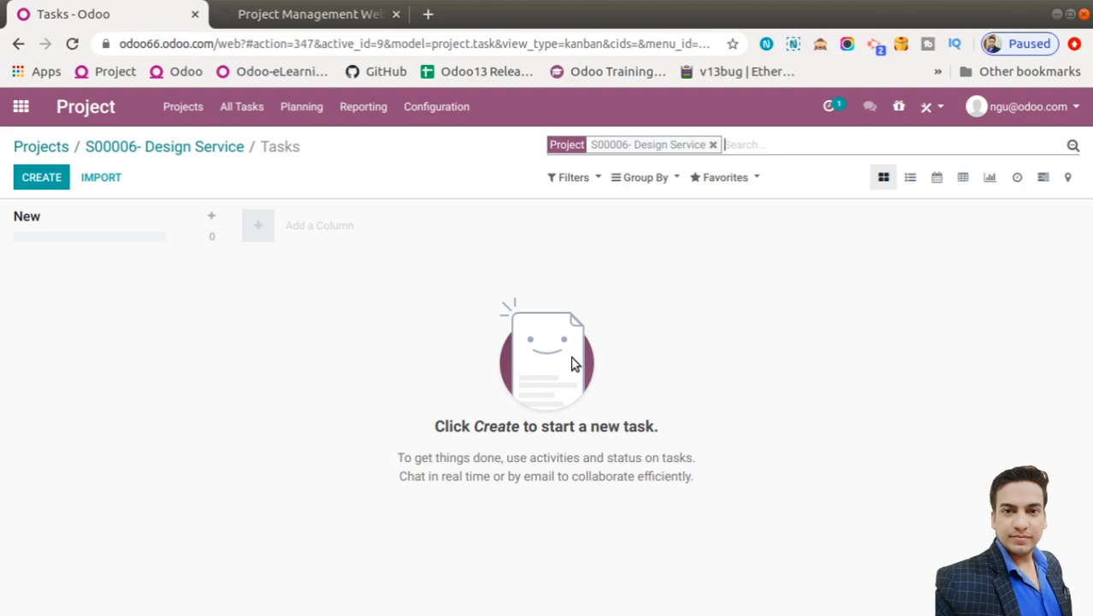
# Add the tasks Meeting with Client and Requirement Gathering to the New stage
pyautogui.click(41, 181)
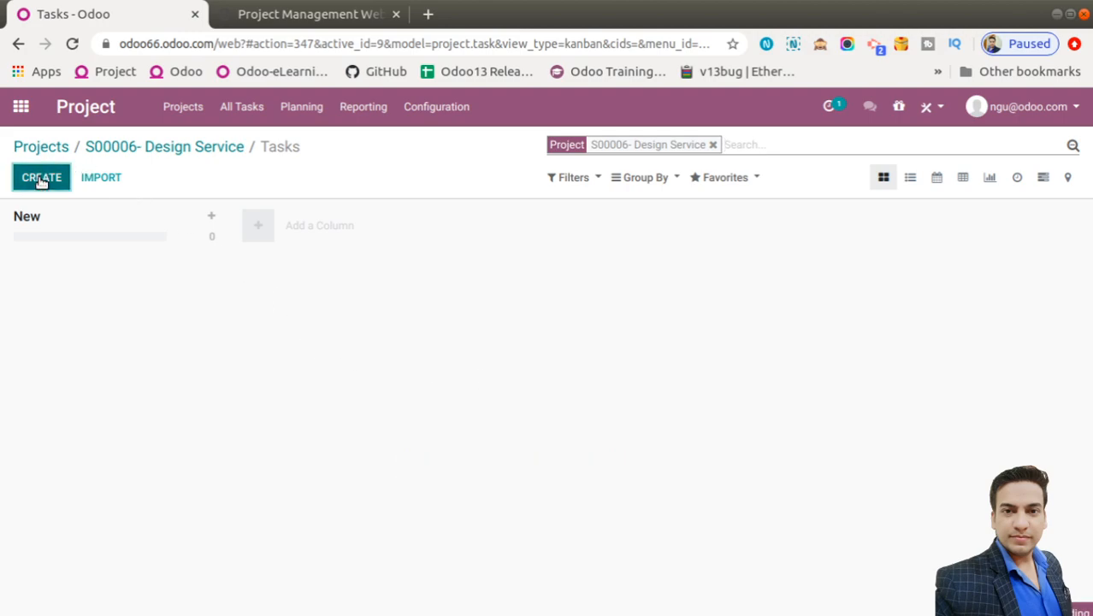
pyautogui.write('Me')
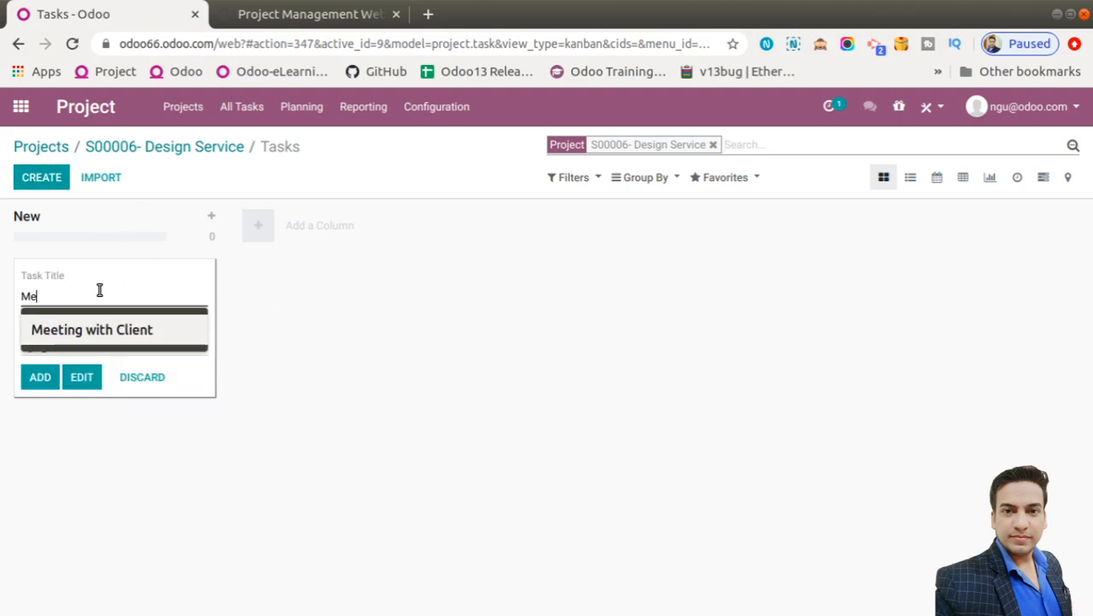
pyautogui.write('etun')
pyautogui.press('BackSpace')
pyautogui.press('BackSpace')
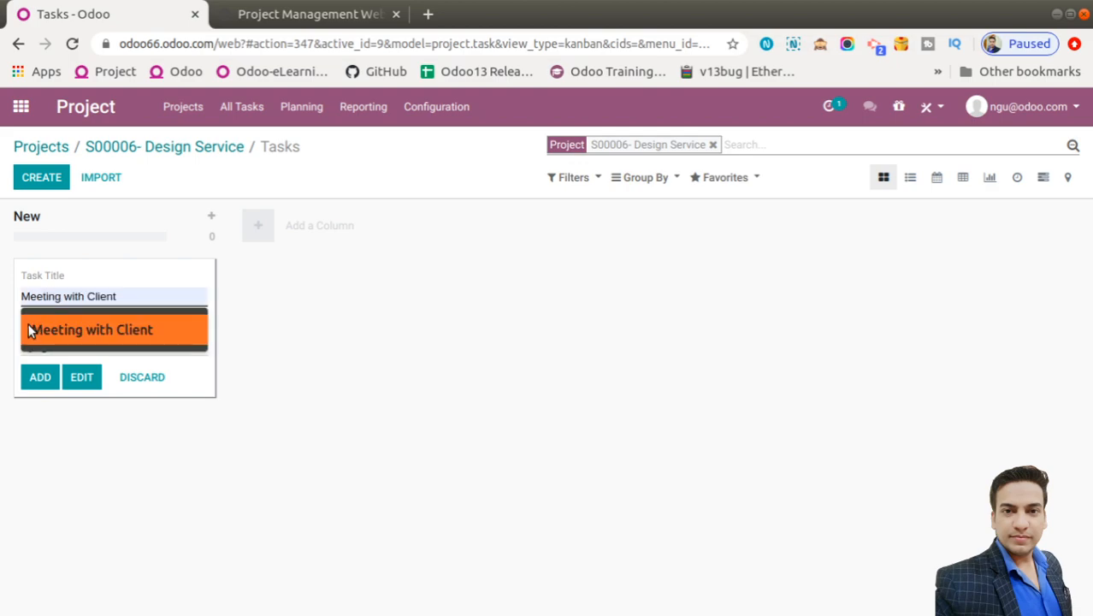
pyautogui.click(51, 329)
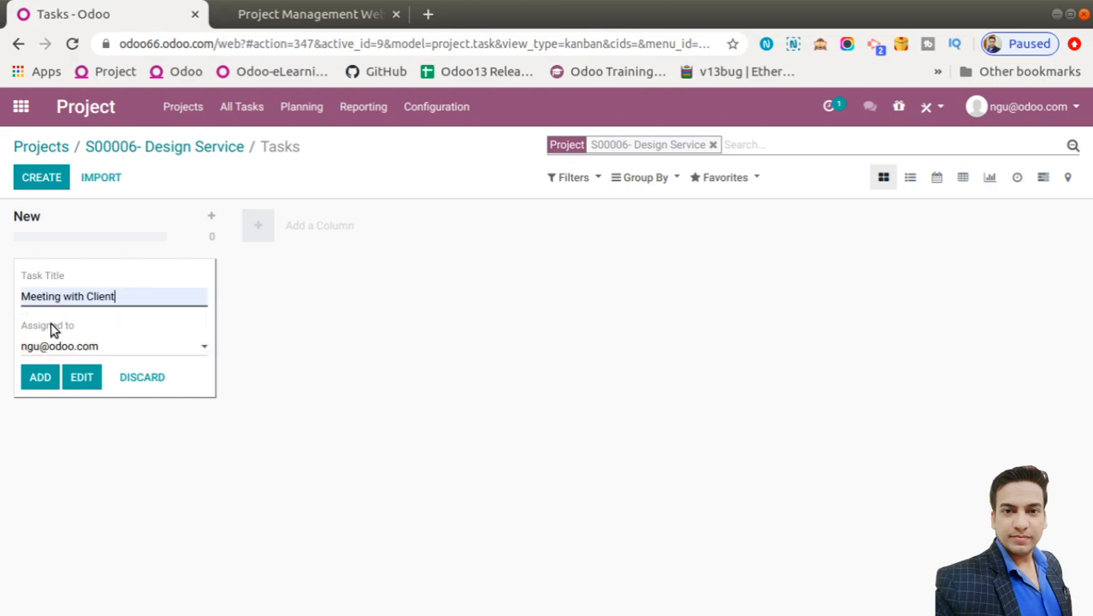
pyautogui.click(49, 376)
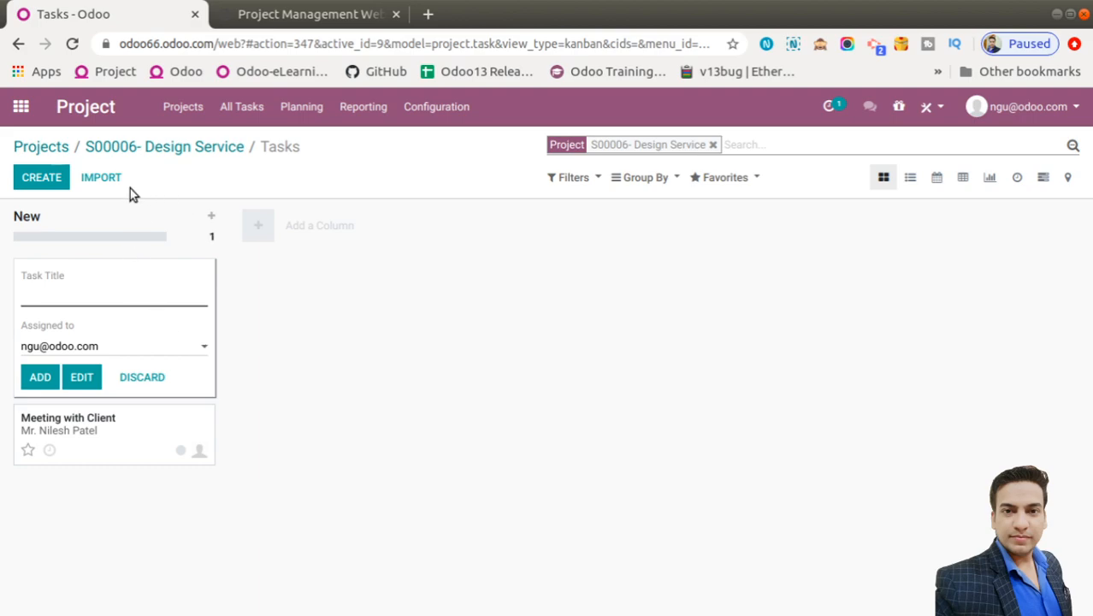
pyautogui.write('Requ')
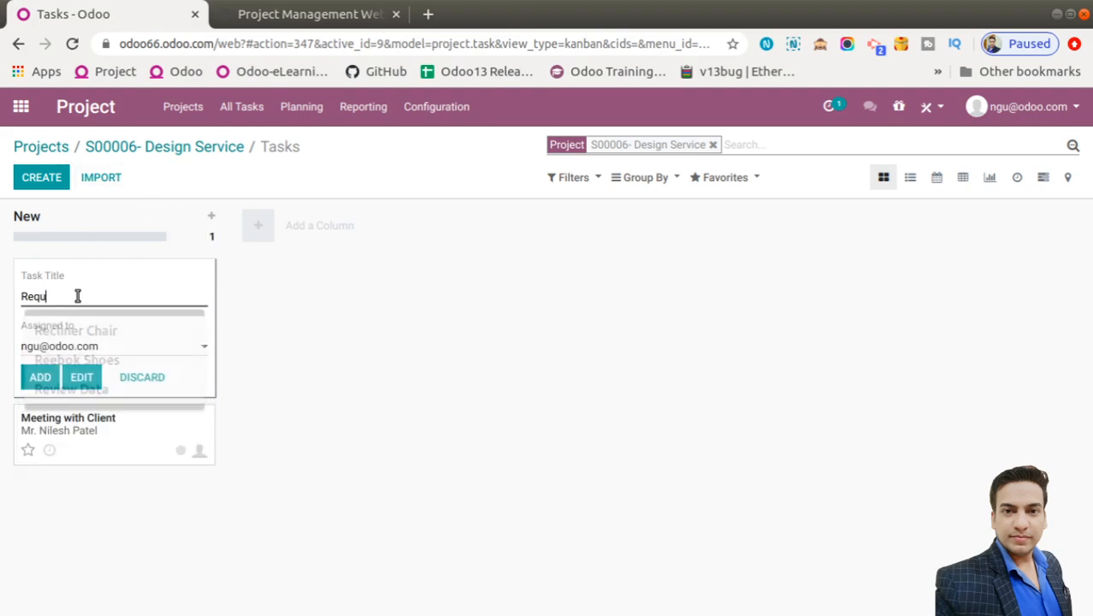
pyautogui.write('ireme')
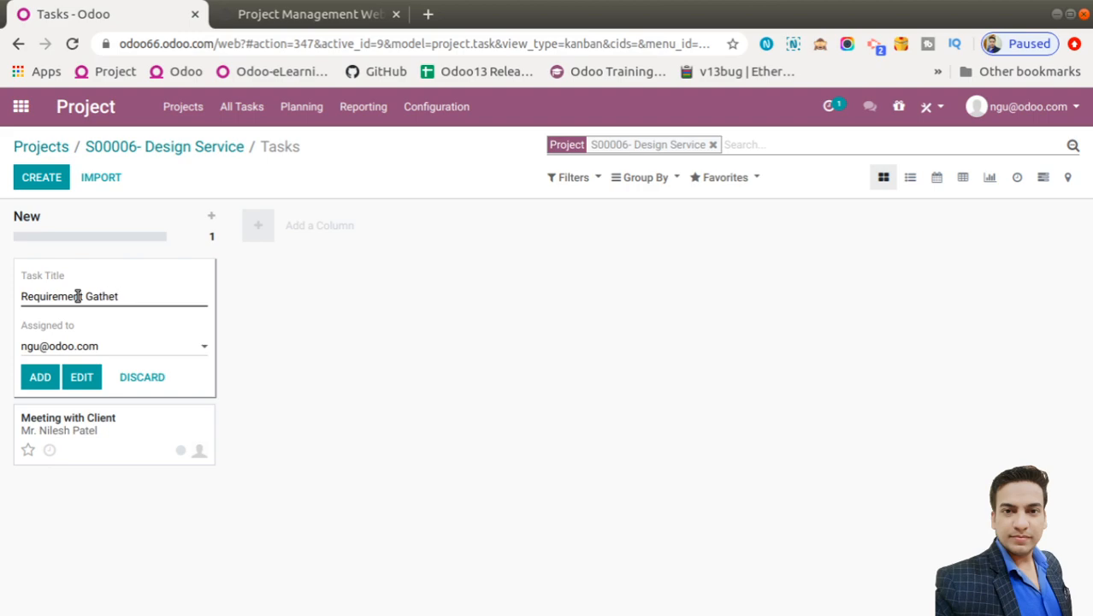
pyautogui.write('nt Gathering')
pyautogui.click(40, 377)
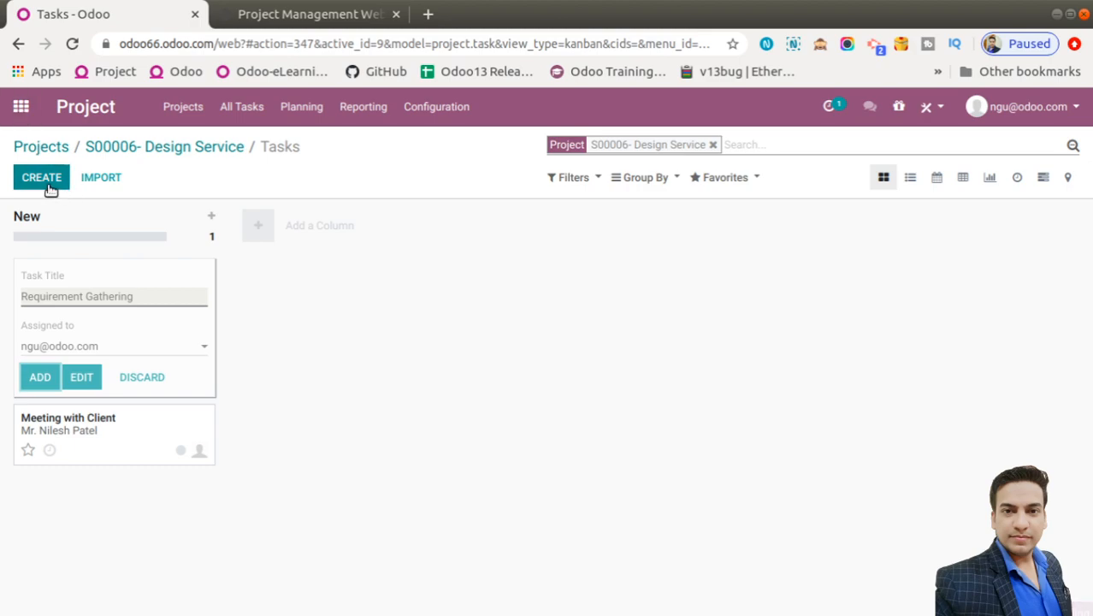
# Add the tasks Design-1st Draft and Approval from client-1st draft, then close the empty form
pyautogui.click(45, 299)
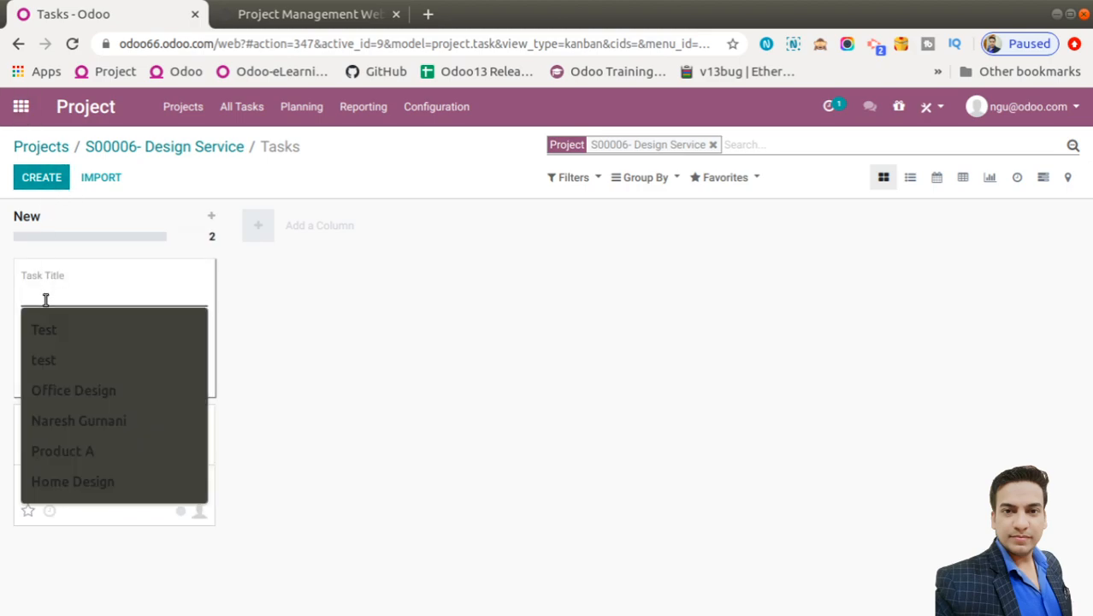
pyautogui.write('Desig')
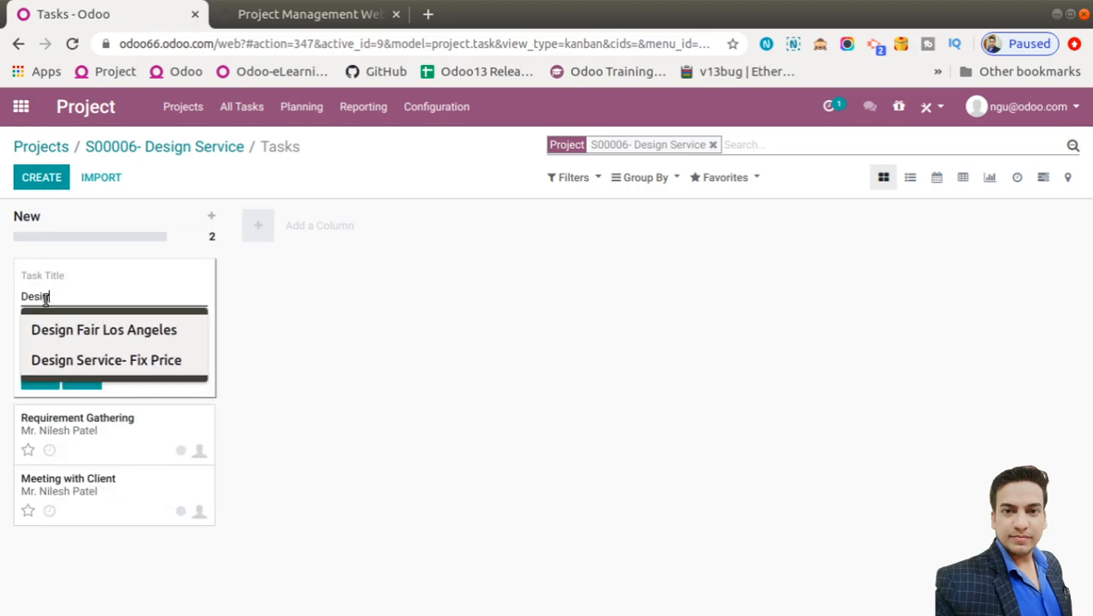
pyautogui.write('n')
pyautogui.write('-a')
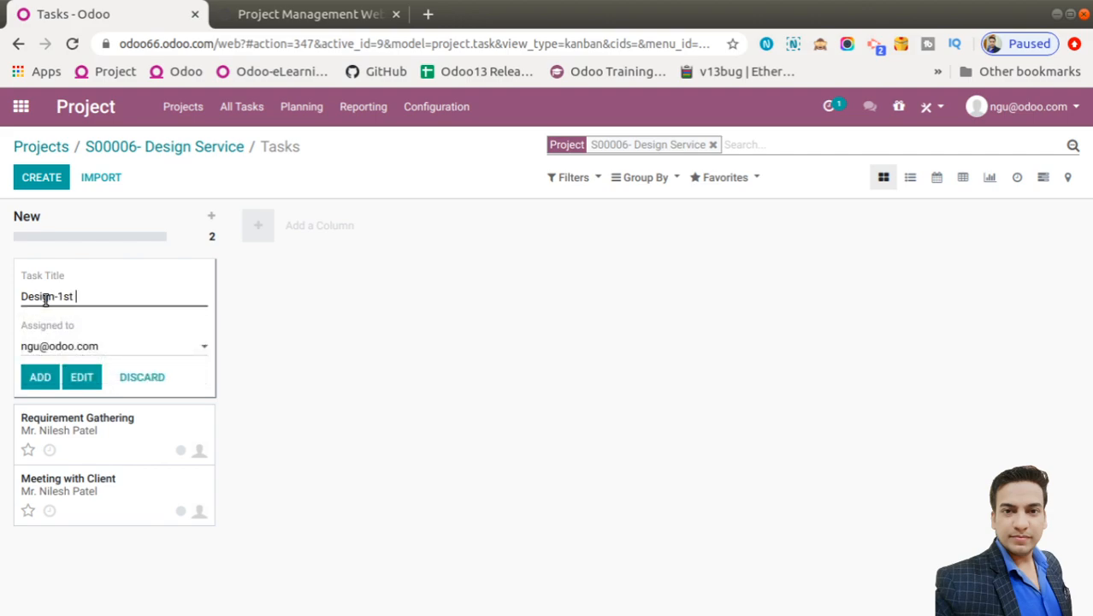
pyautogui.write('st Dradt')
pyautogui.click(49, 377)
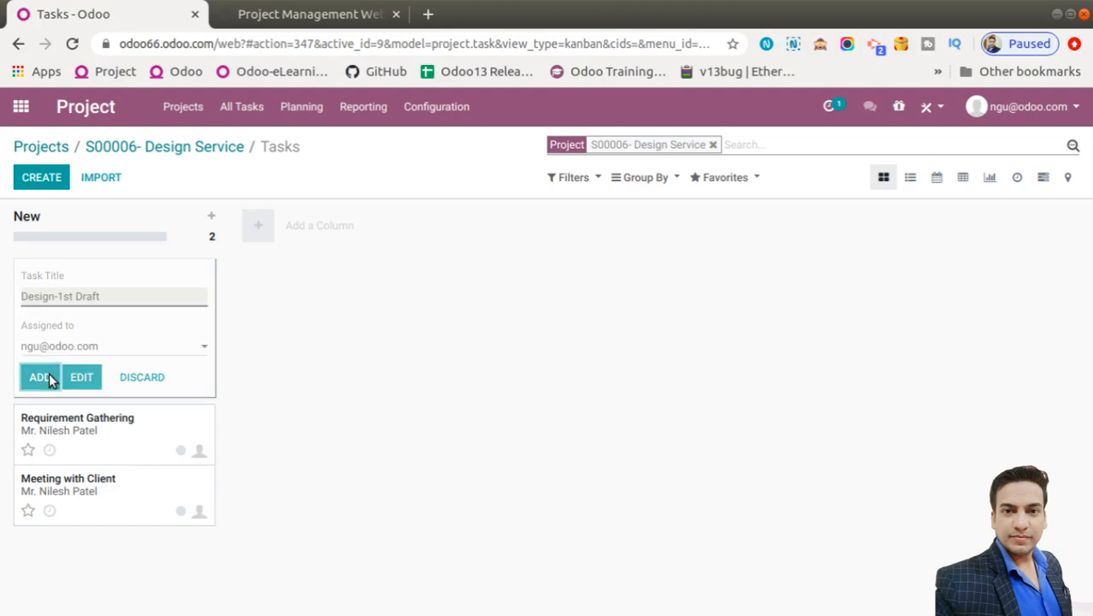
pyautogui.click(54, 290)
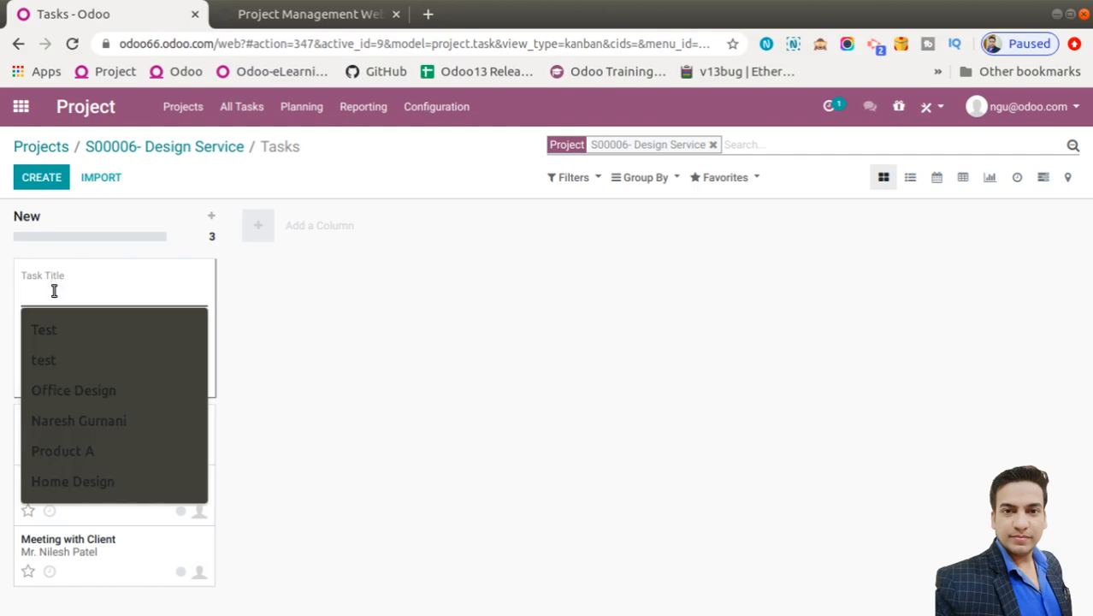
pyautogui.click(57, 288)
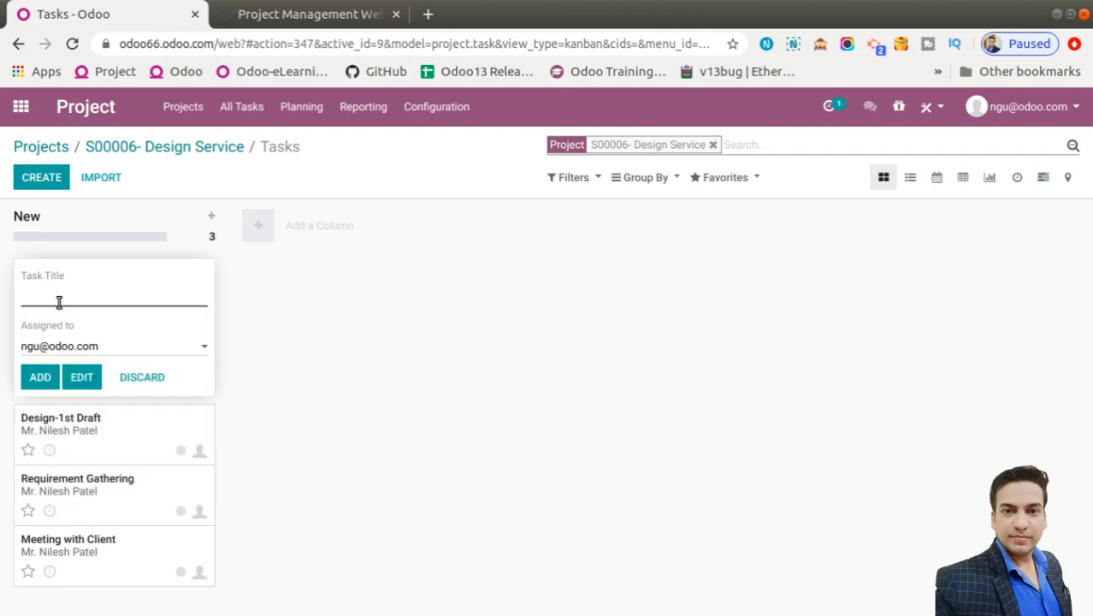
pyautogui.click(59, 300)
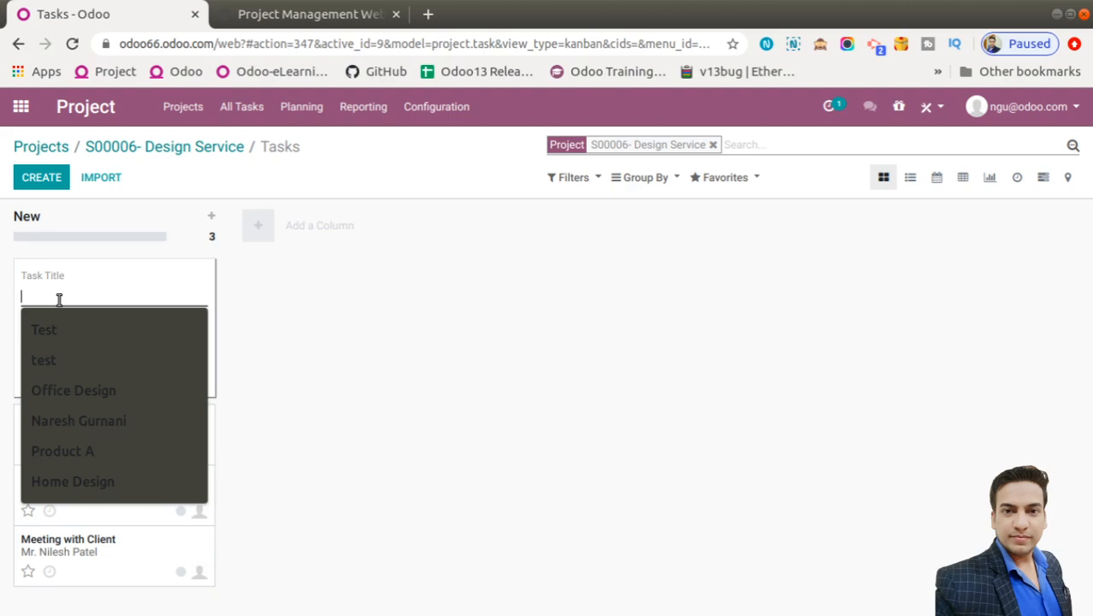
pyautogui.write('Appr')
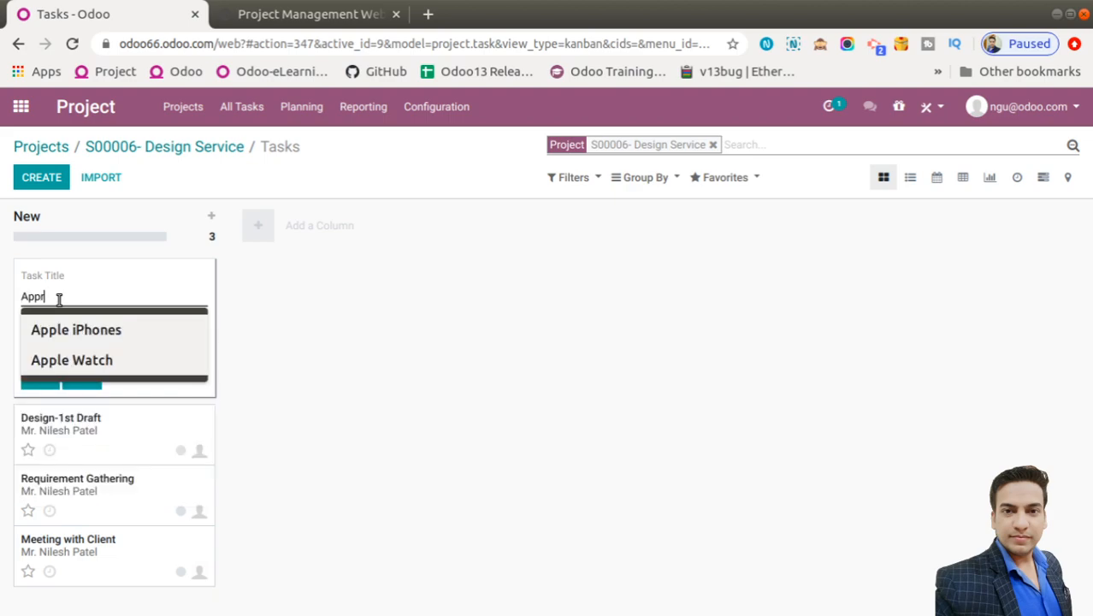
pyautogui.write('oval from client-1st dr')
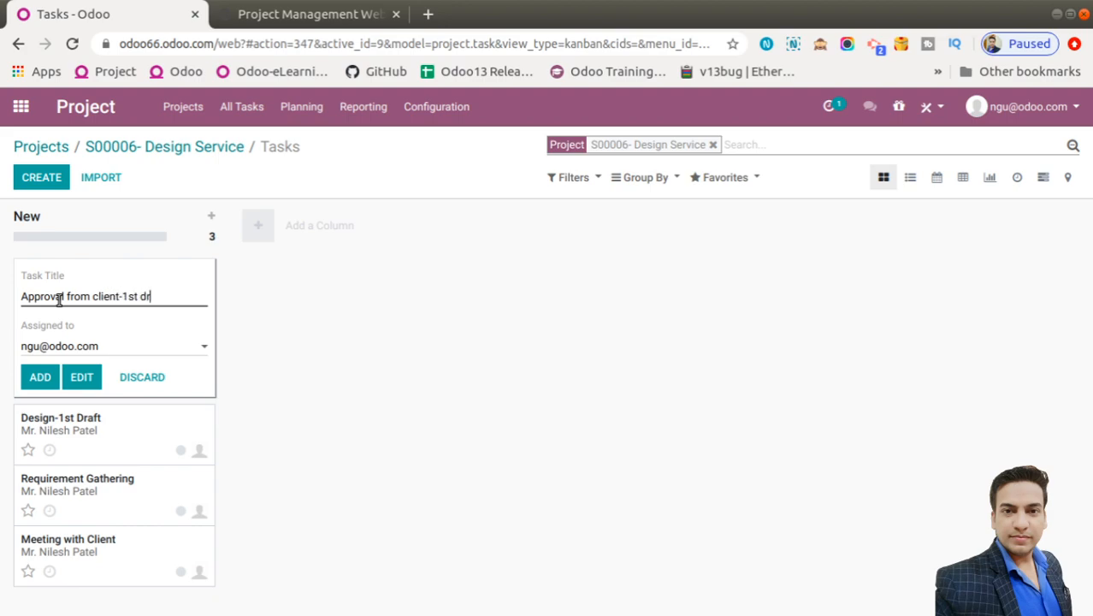
pyautogui.write('aft')
pyautogui.click(39, 377)
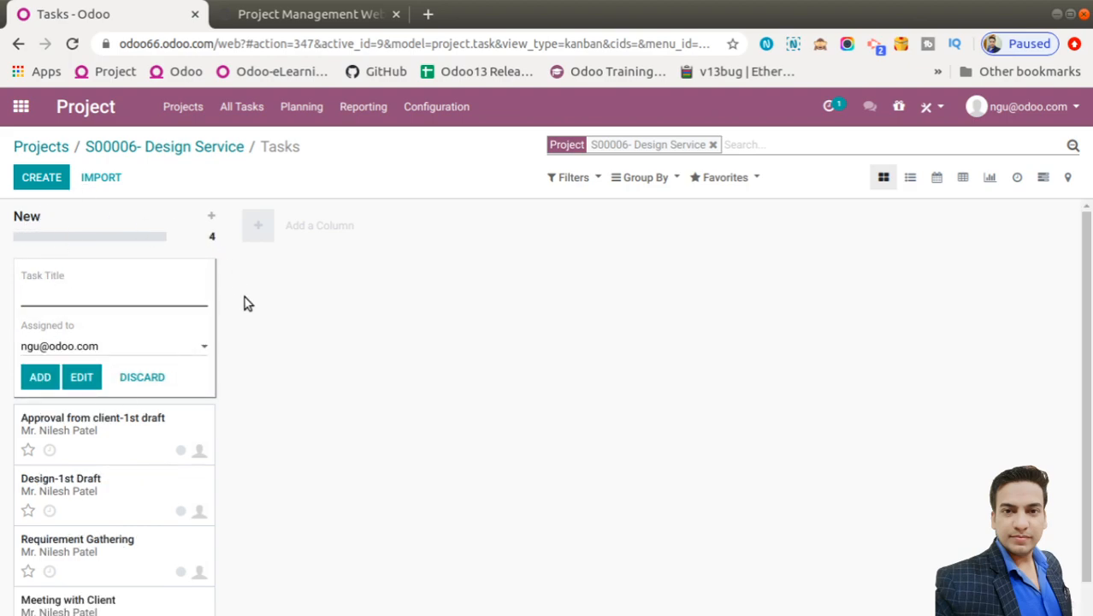
pyautogui.click(350, 408)
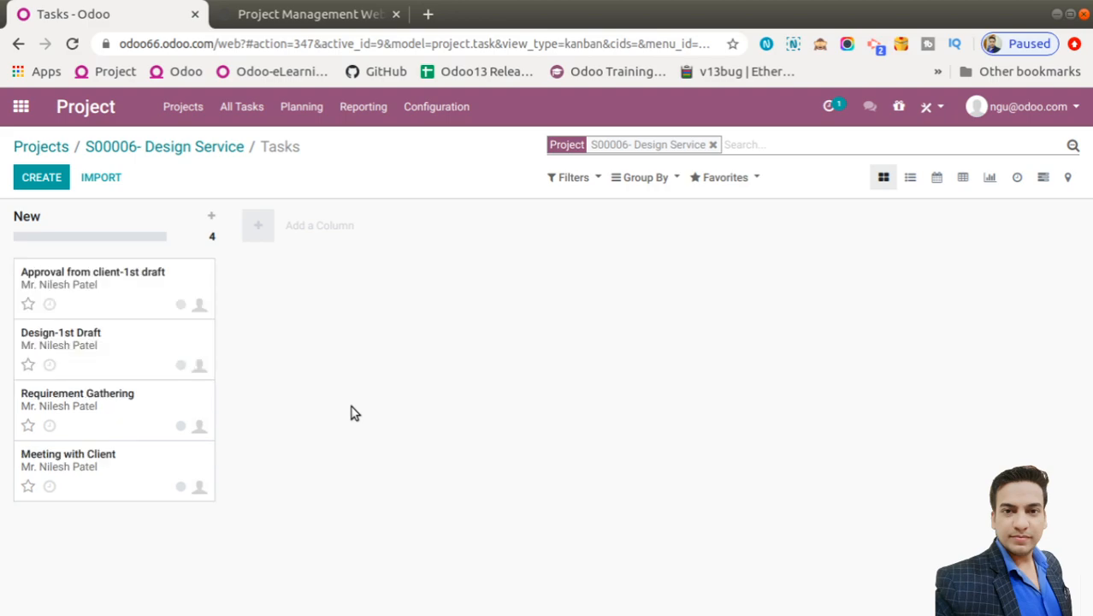
# Add the tasks Final Design and Final Design approval from client
pyautogui.click(47, 179)
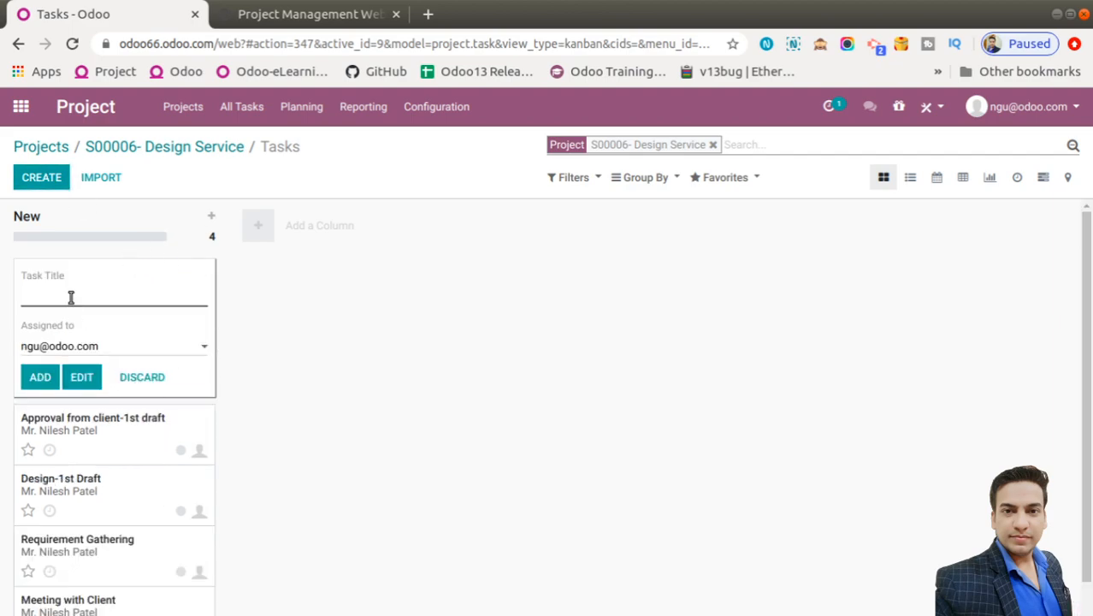
pyautogui.click(71, 297)
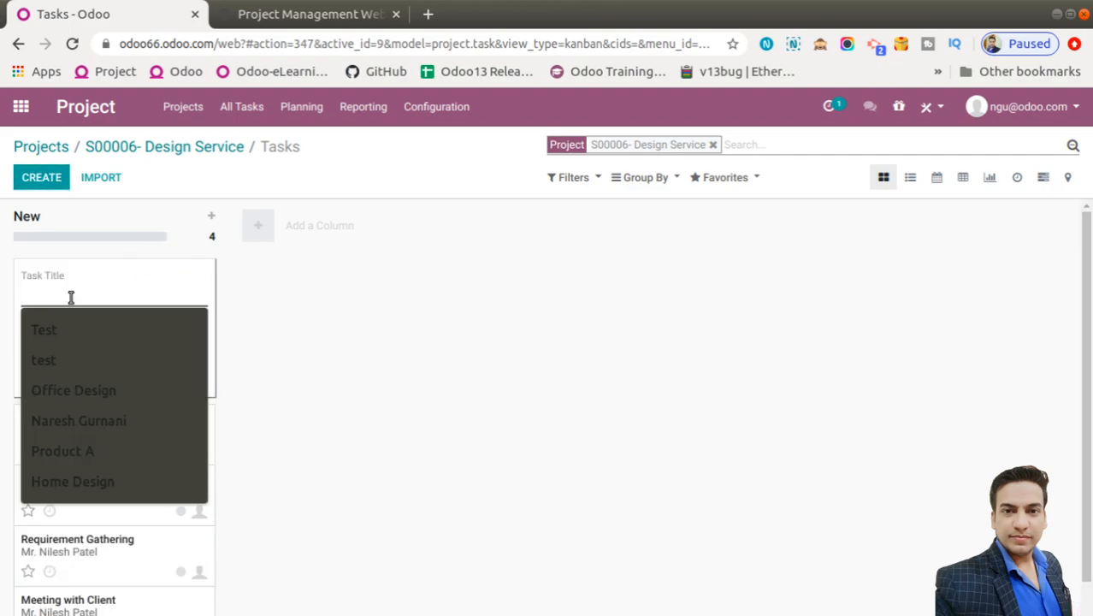
pyautogui.write('Fina')
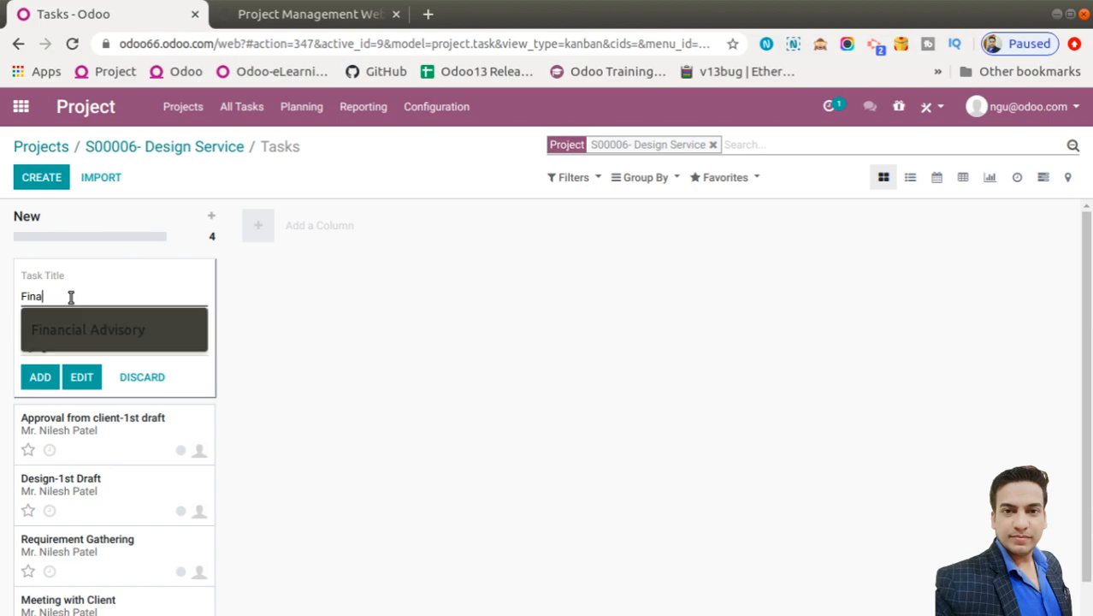
pyautogui.write('l Des')
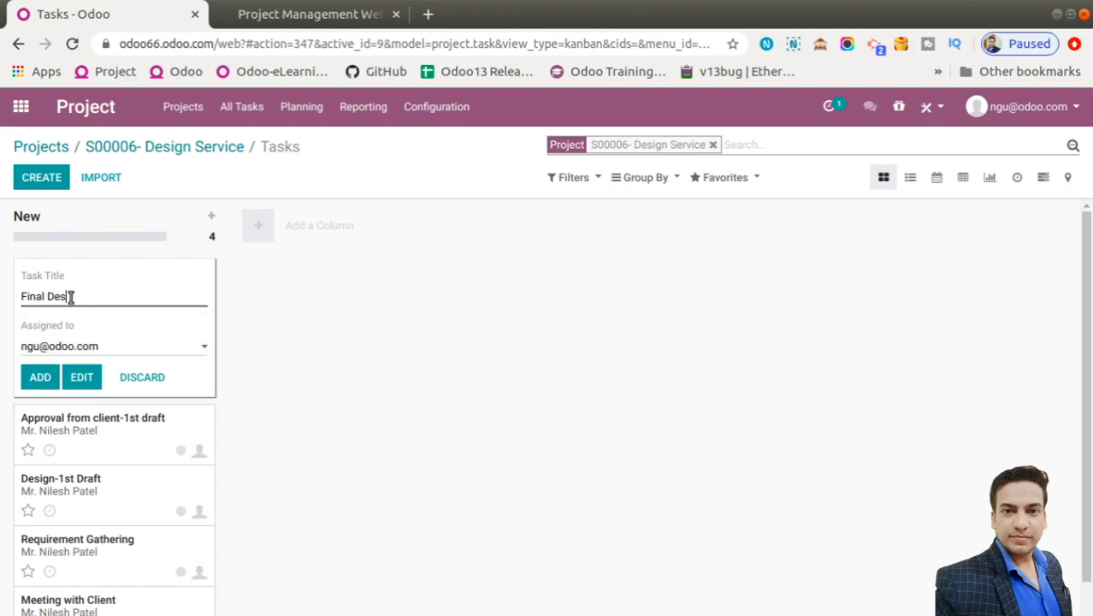
pyautogui.write('ign')
pyautogui.click(34, 381)
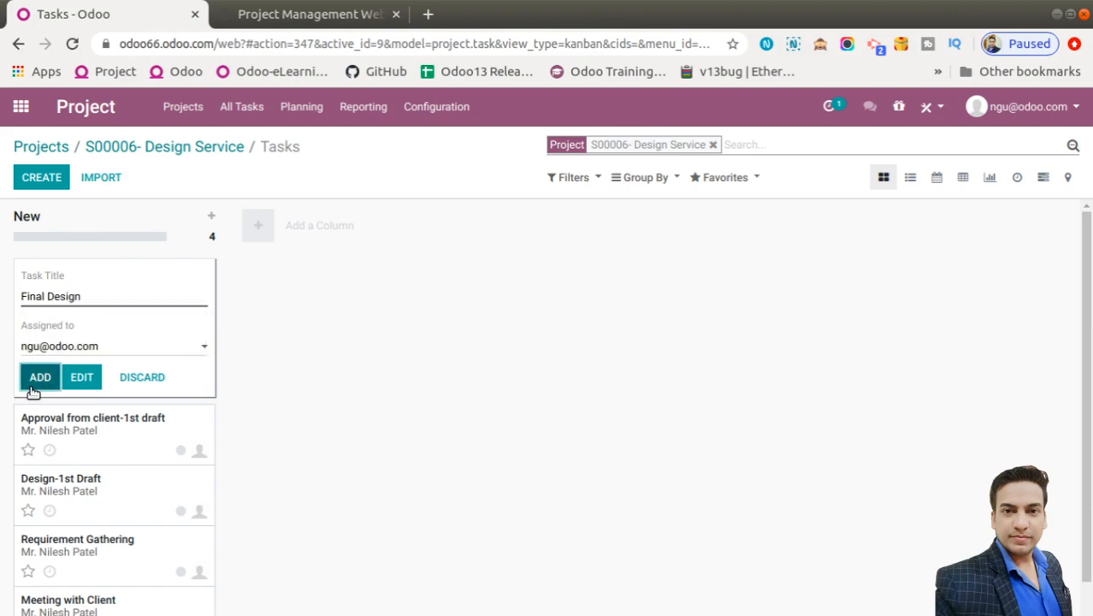
pyautogui.click(40, 177)
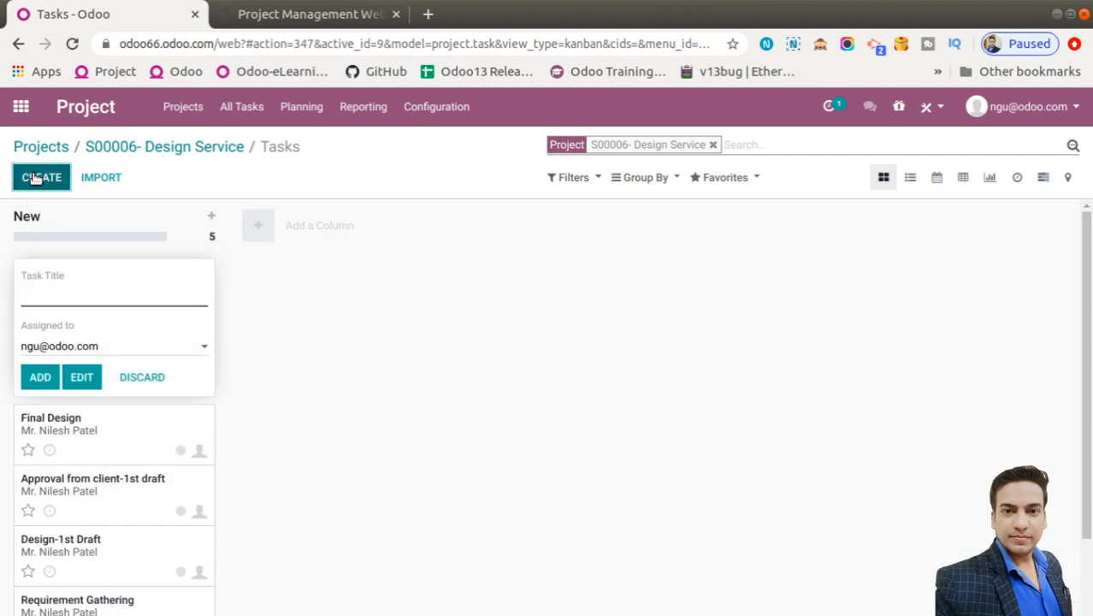
pyautogui.click(37, 291)
pyautogui.write('Final De')
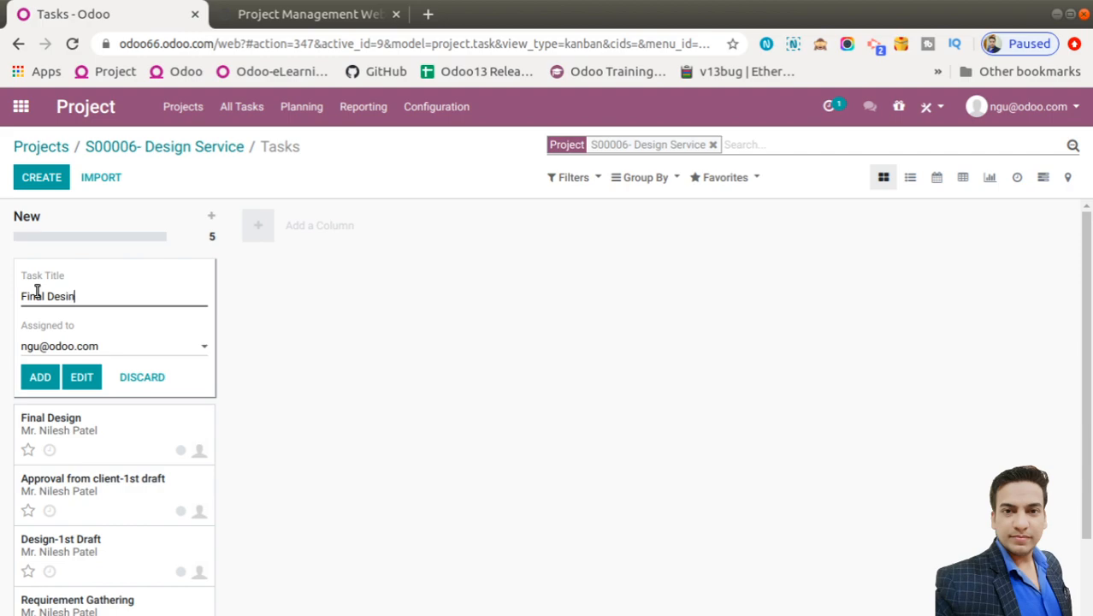
pyautogui.write('sign approval from clieent')
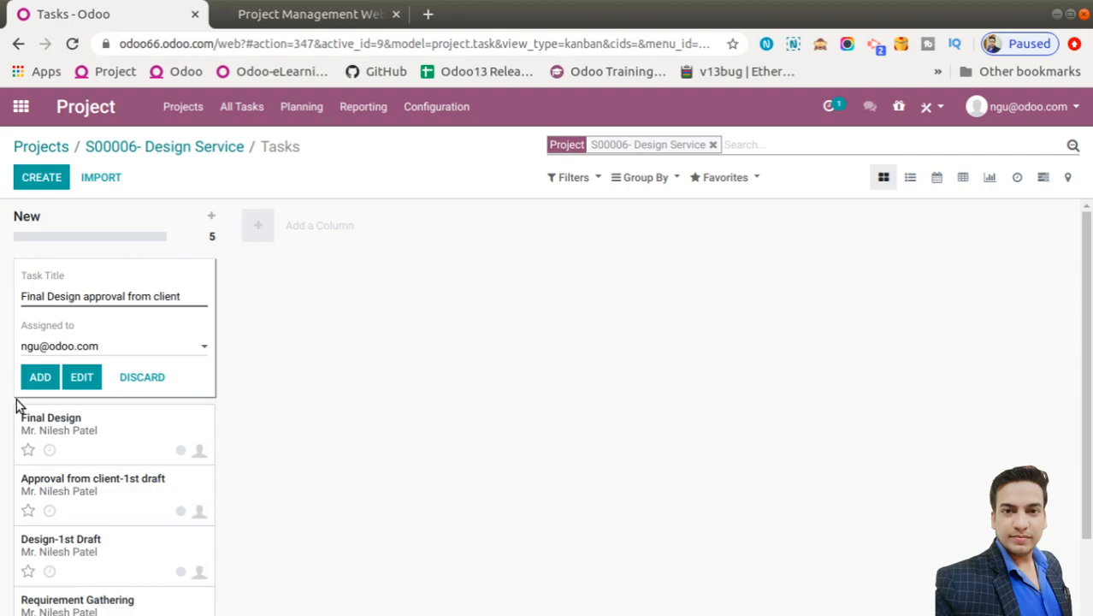
pyautogui.click(40, 377)
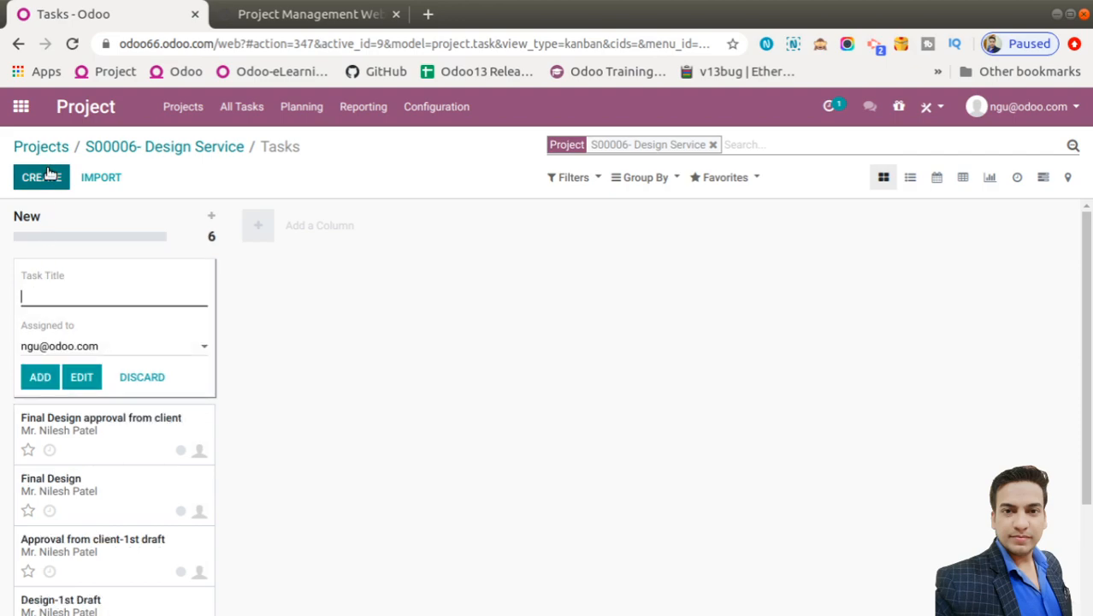
# Add the Project Deliver task and close the empty new-task form
pyautogui.click(49, 295)
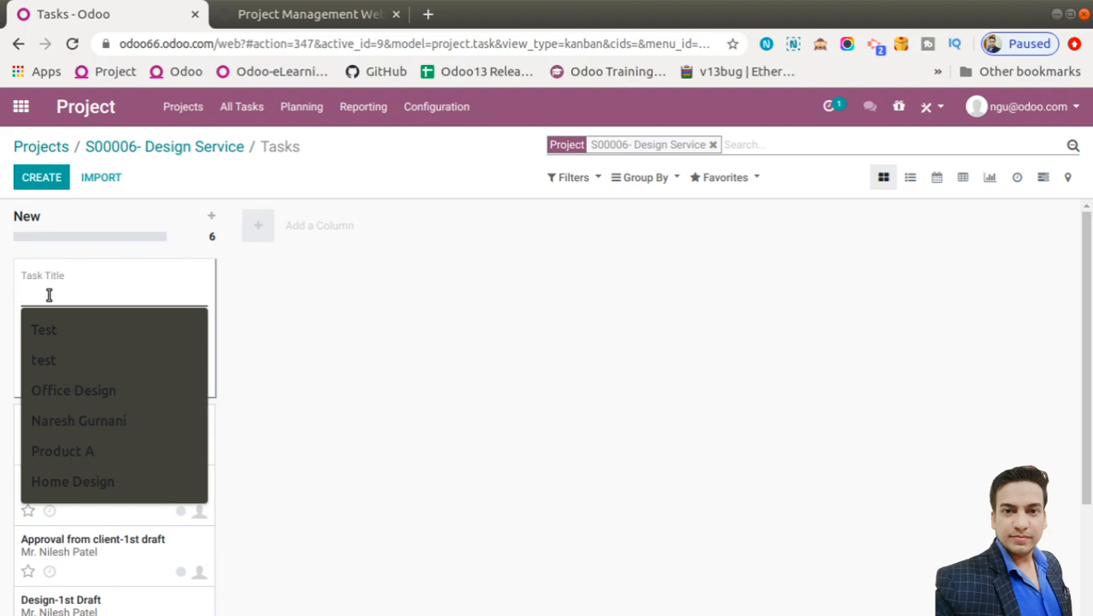
pyautogui.write('Proj')
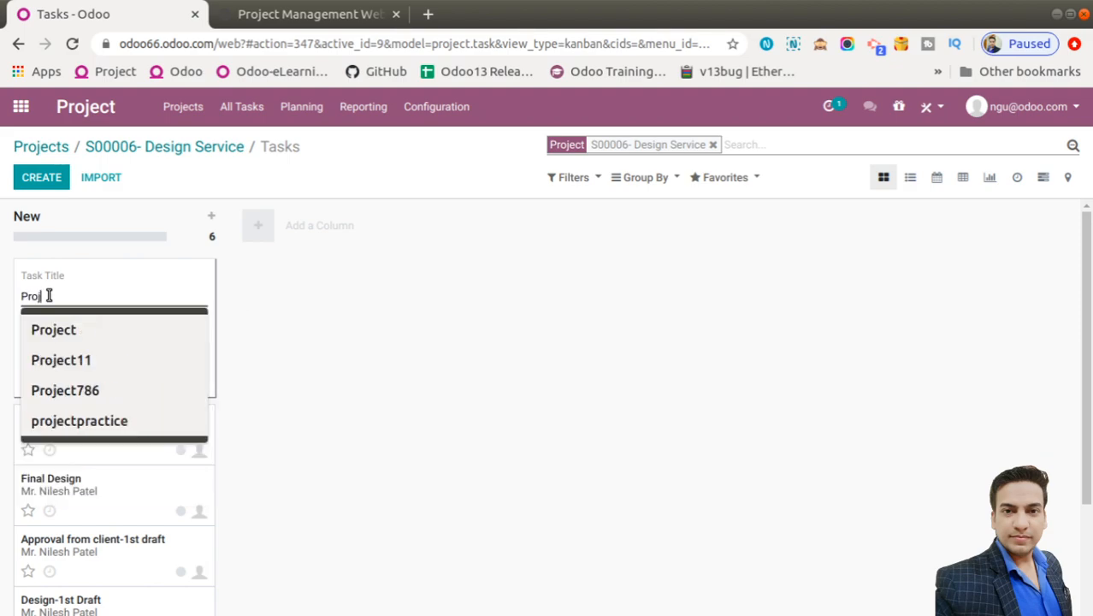
pyautogui.write('ect Deliver')
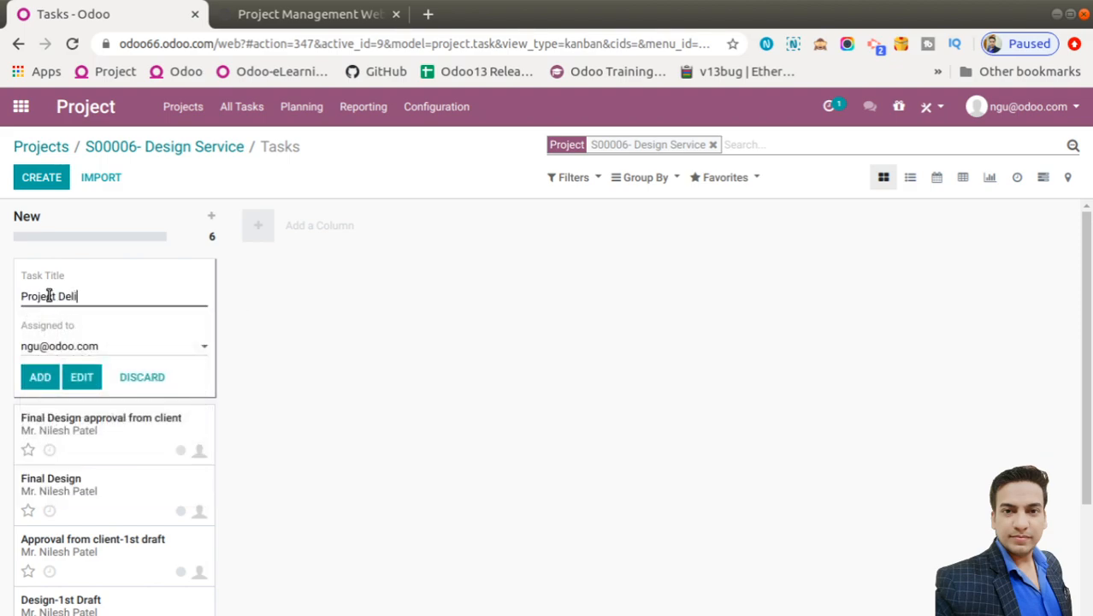
pyautogui.click(42, 180)
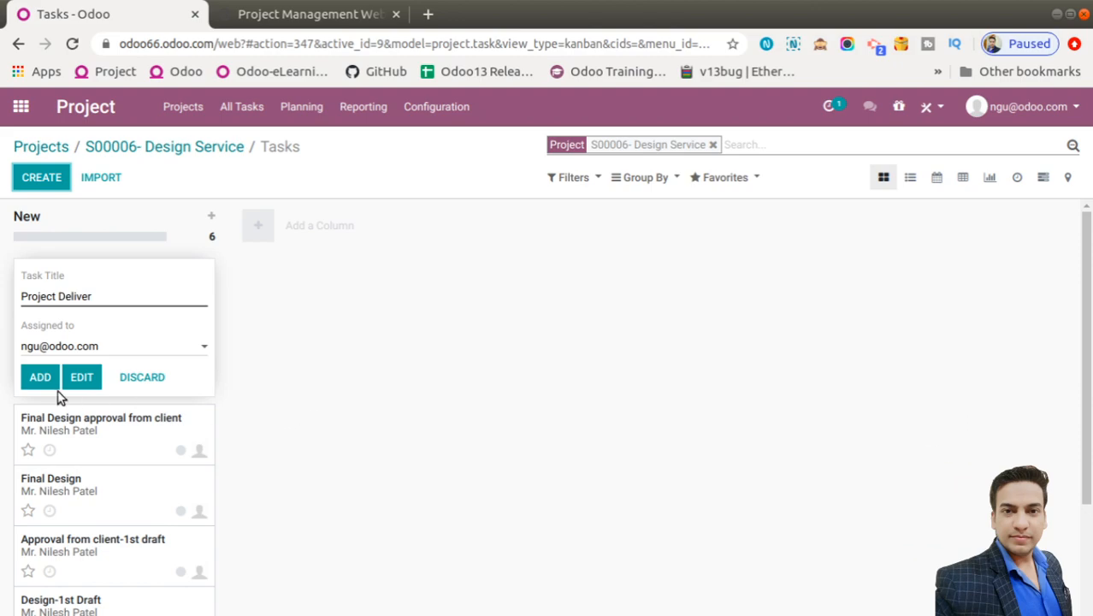
pyautogui.click(39, 376)
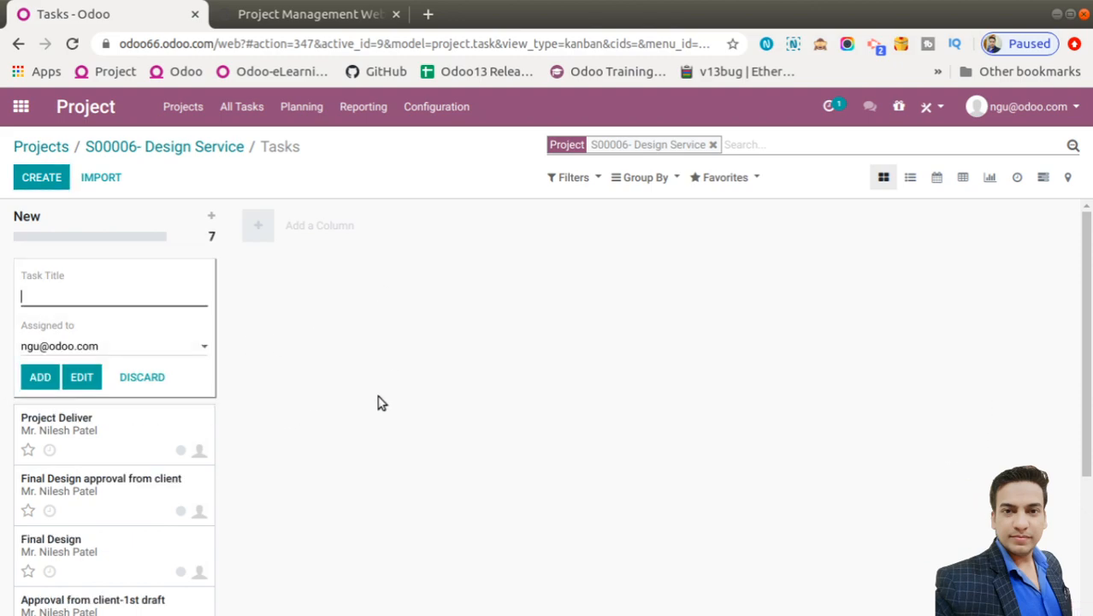
pyautogui.click(315, 405)
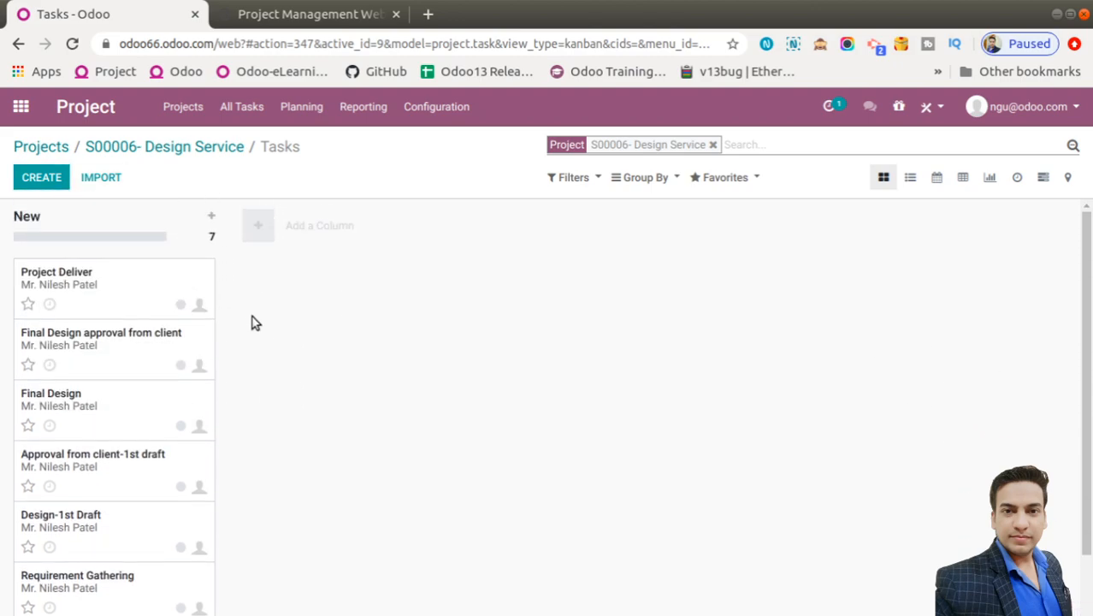
# Create the stage columns Assigned, In Progress and Done
pyautogui.click(251, 227)
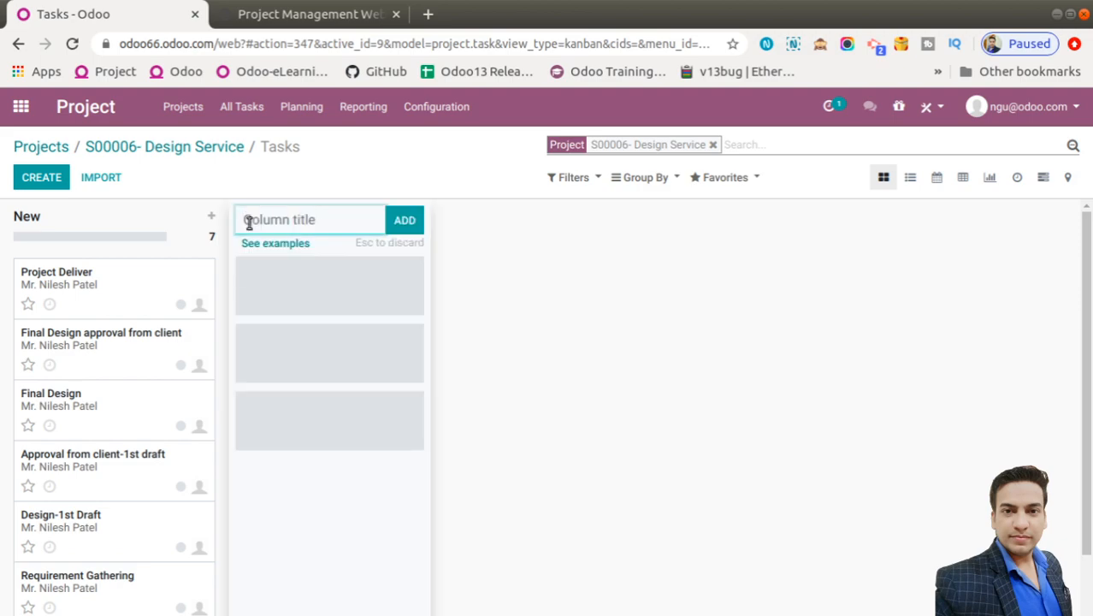
pyautogui.write('Assigne')
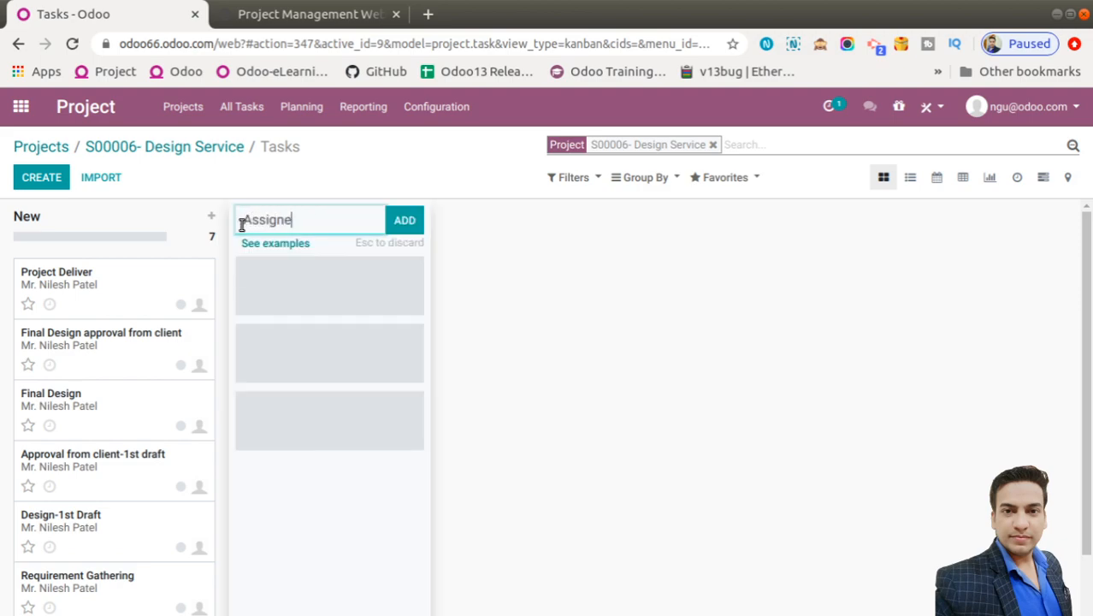
pyautogui.write('d')
pyautogui.click(404, 222)
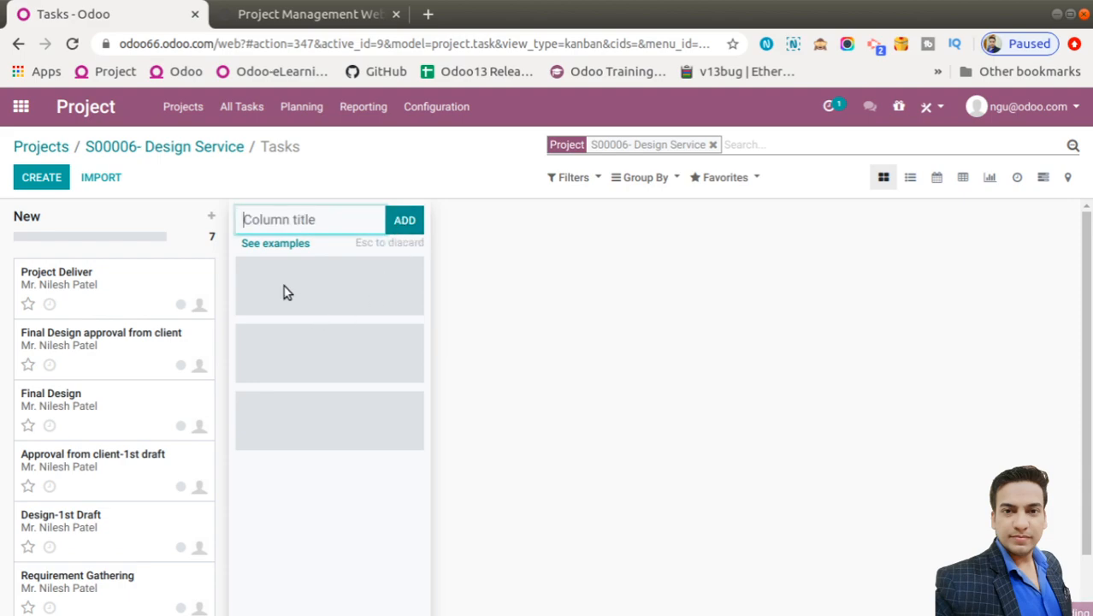
pyautogui.write('In P')
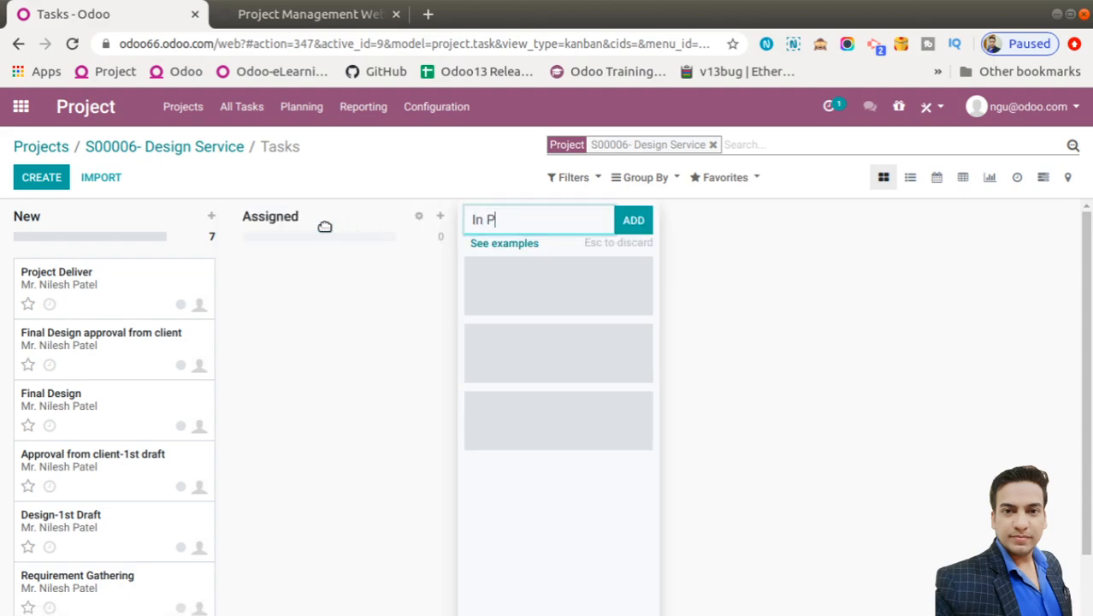
pyautogui.write('rogress')
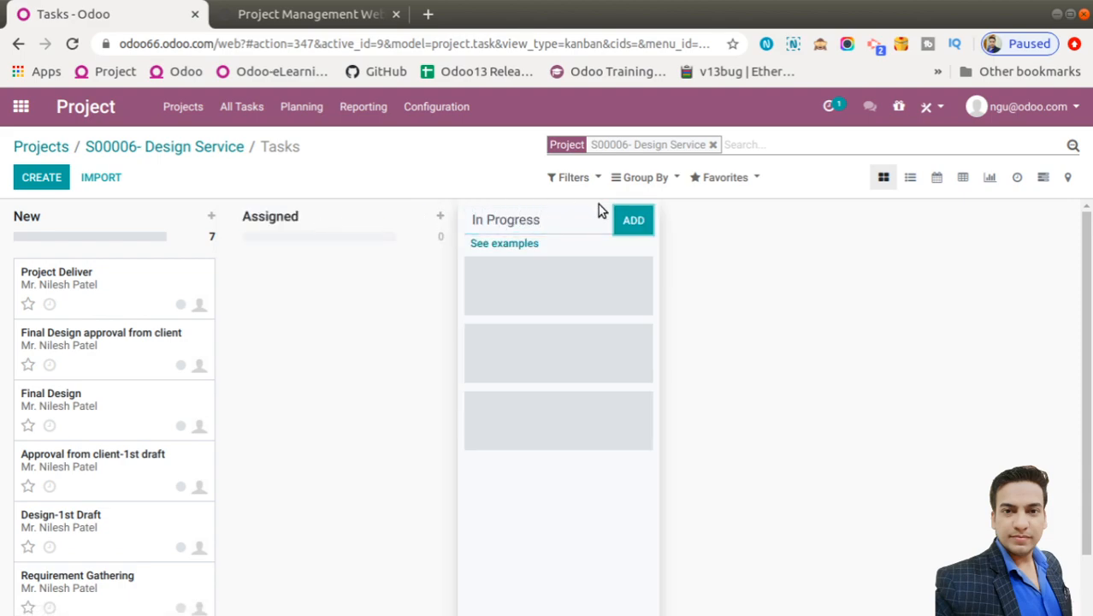
pyautogui.click(625, 220)
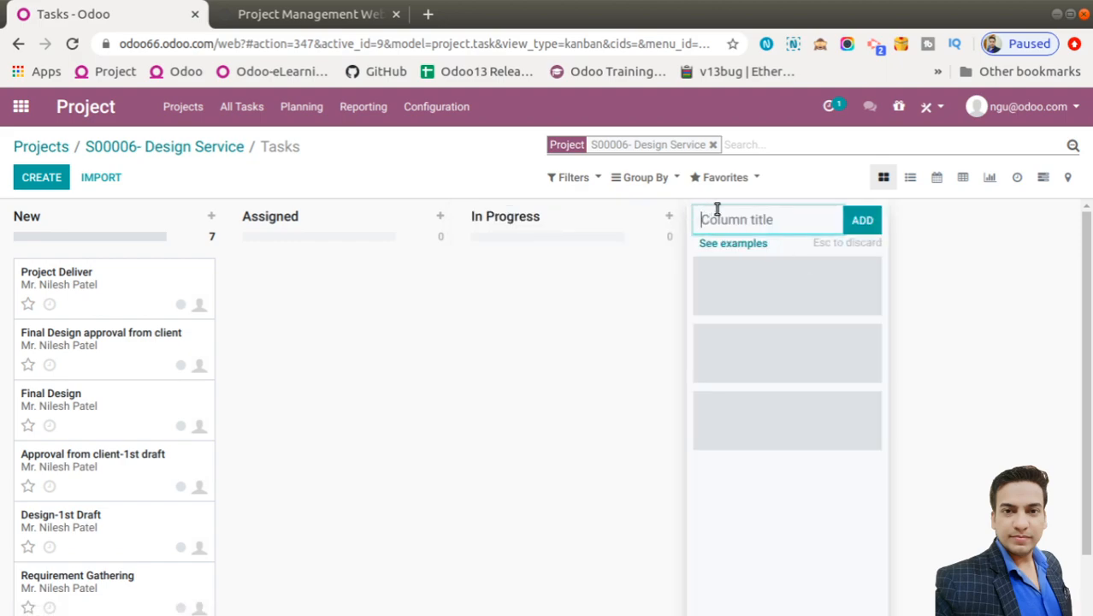
pyautogui.write('Done')
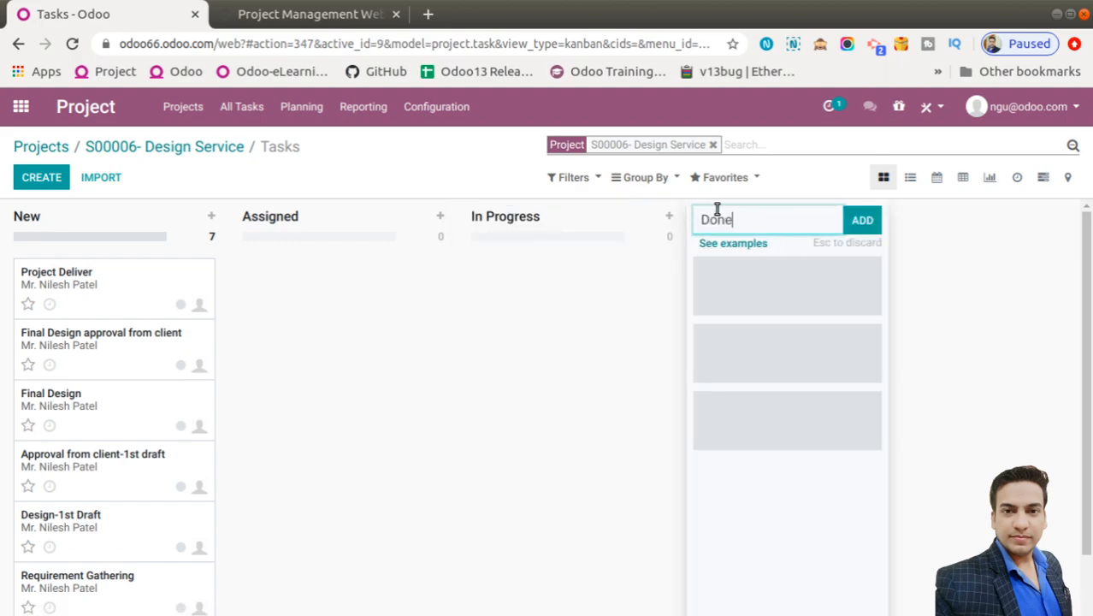
pyautogui.click(864, 219)
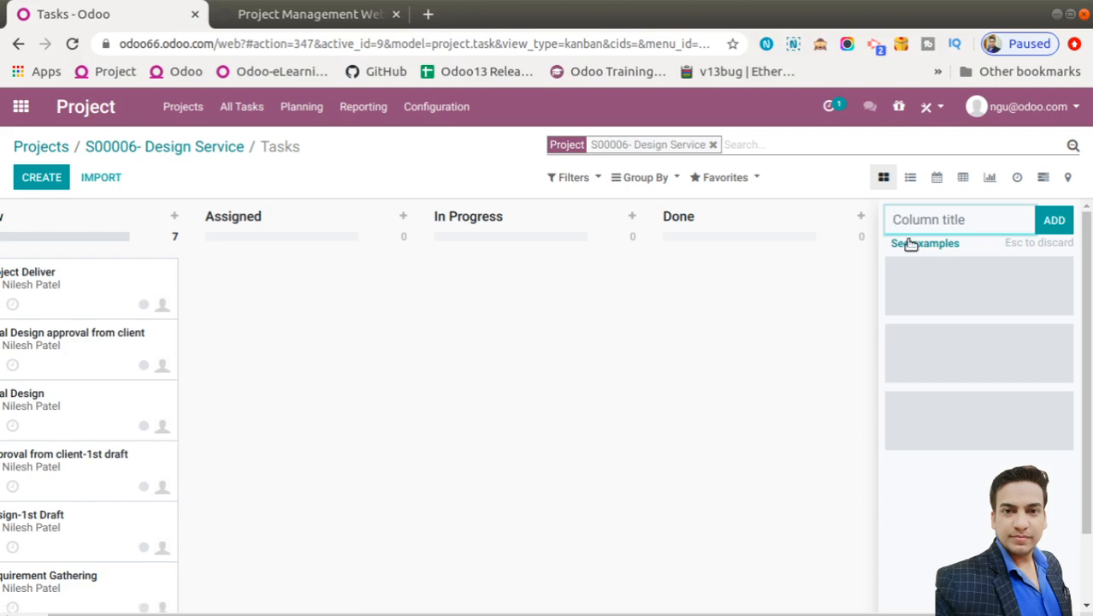
# Browse the Agile, Digital Marketing and Customer Feedback example boards, then discard the unfinished column
pyautogui.click(904, 245)
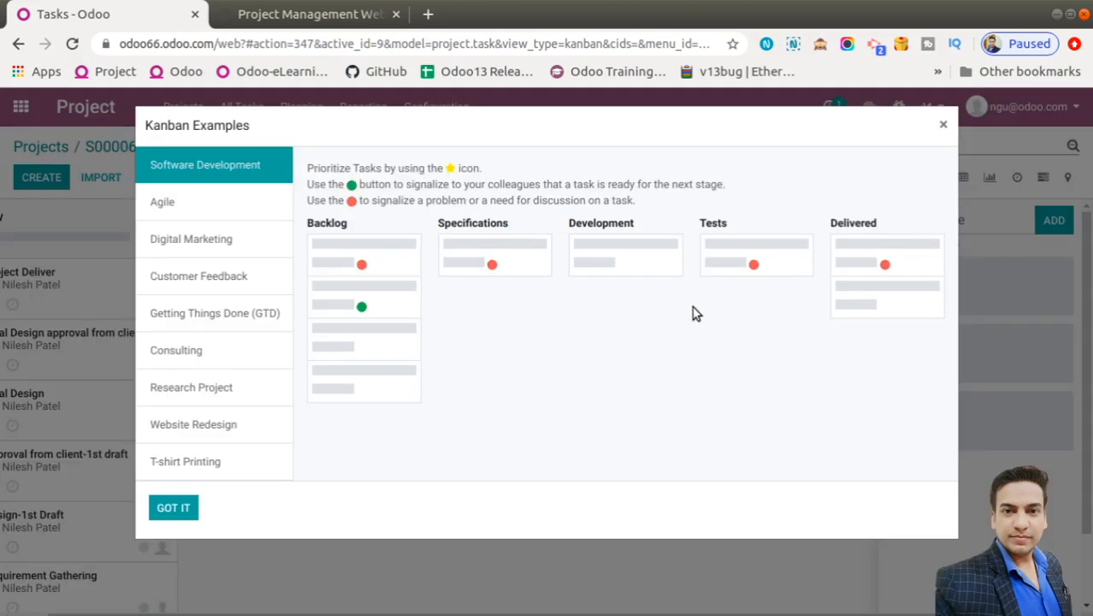
pyautogui.click(176, 202)
pyautogui.click(153, 247)
pyautogui.click(166, 273)
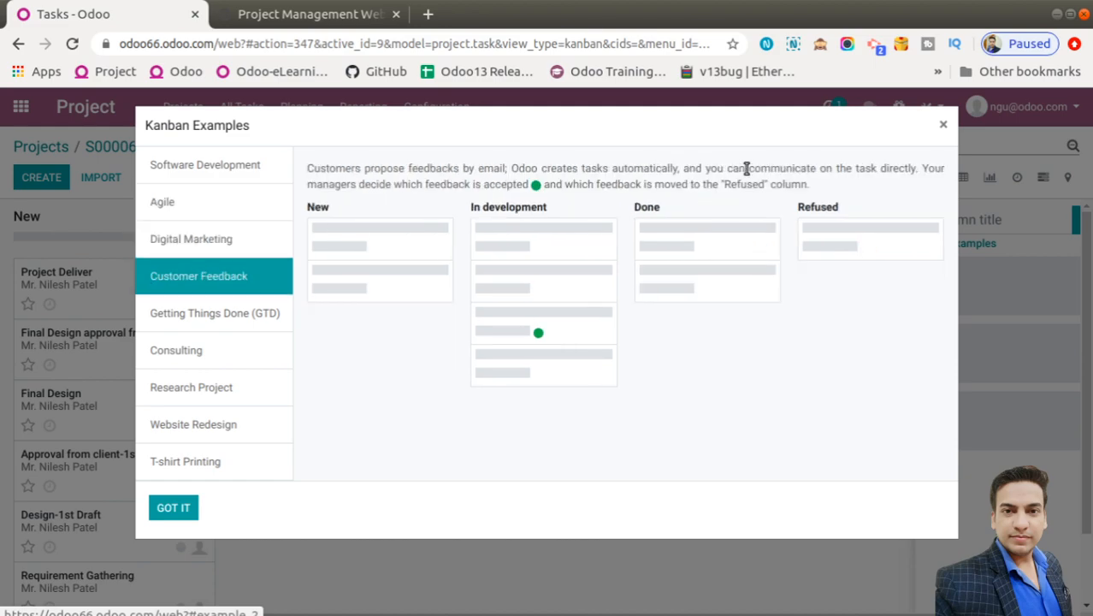
pyautogui.click(943, 126)
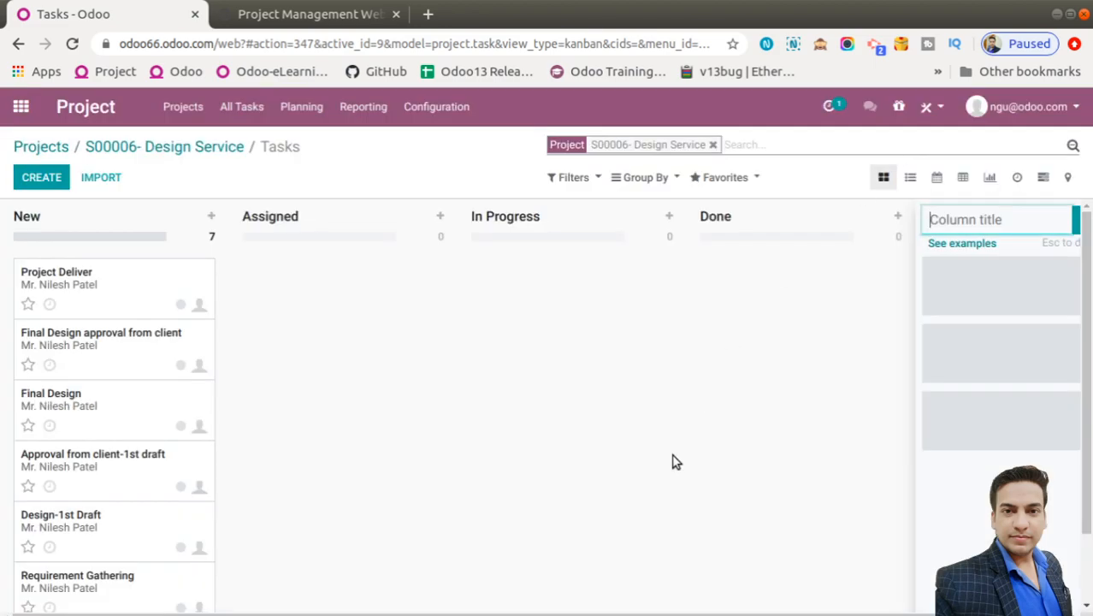
pyautogui.press('Escape')
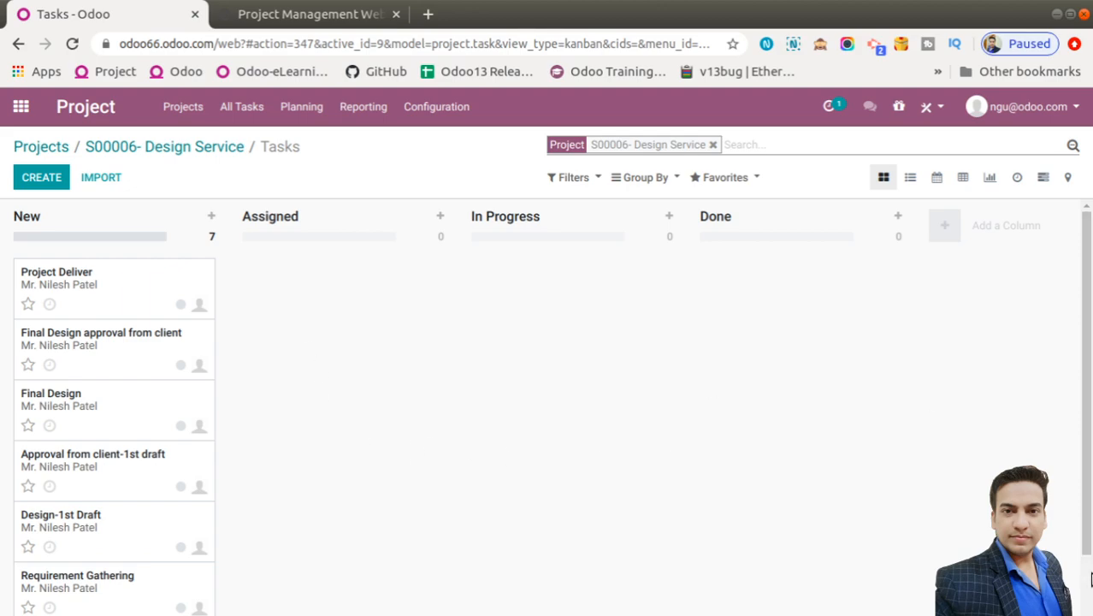
# Open Meeting with Client for editing and assign it to another user
pyautogui.click(1091, 582)
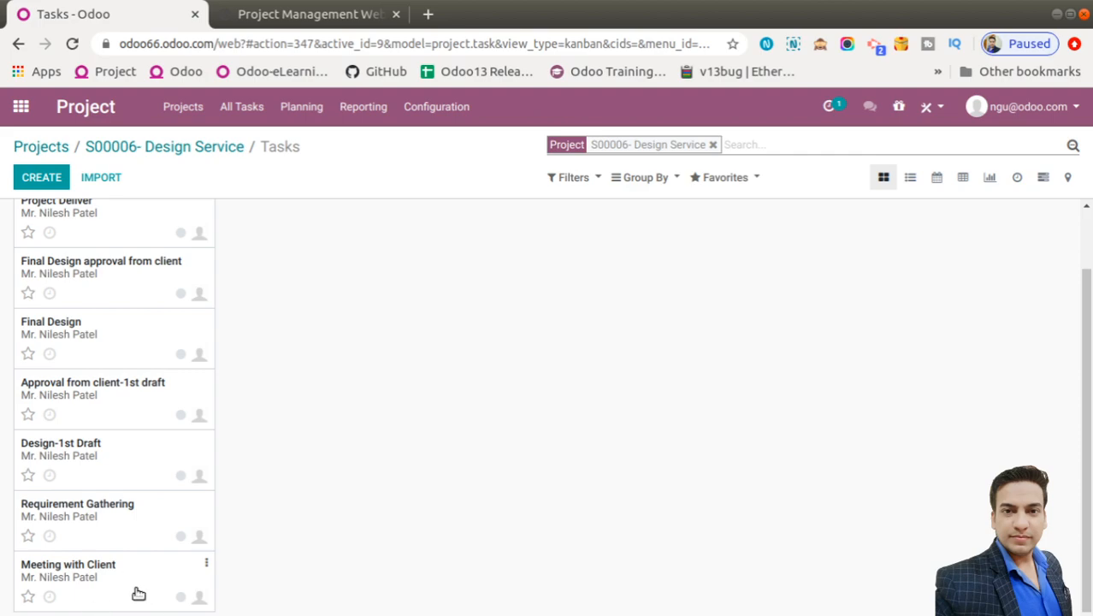
pyautogui.click(202, 566)
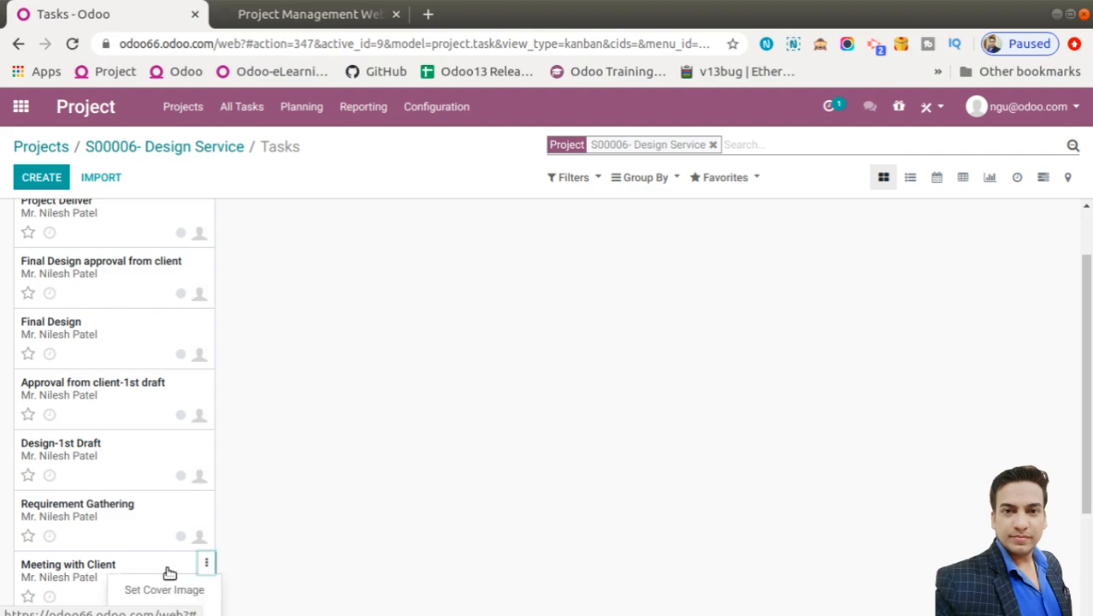
pyautogui.click(101, 571)
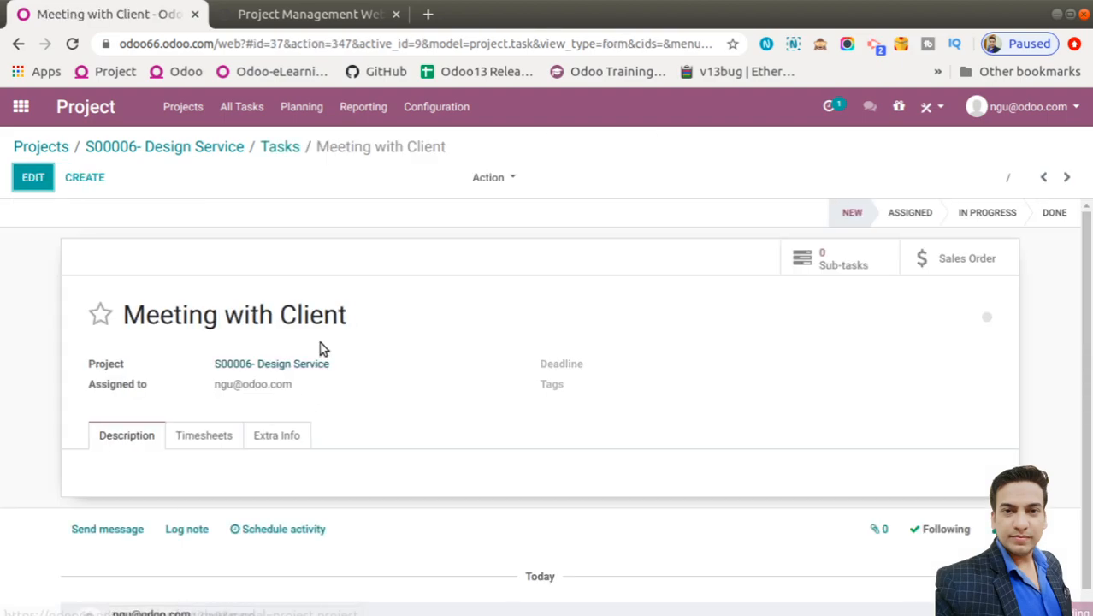
pyautogui.click(32, 179)
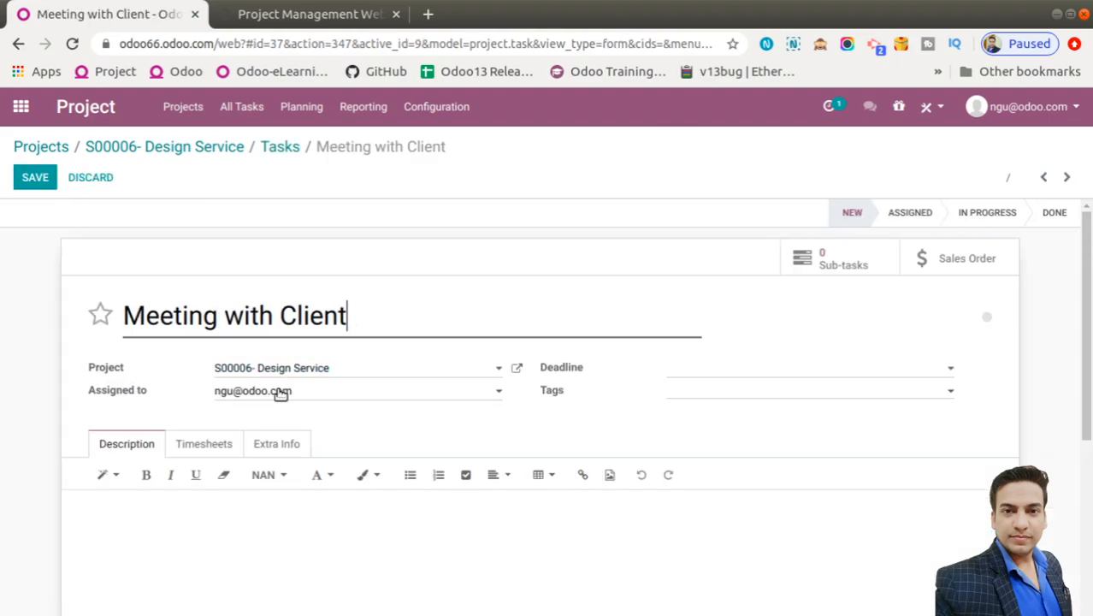
pyautogui.click(281, 392)
pyautogui.click(270, 435)
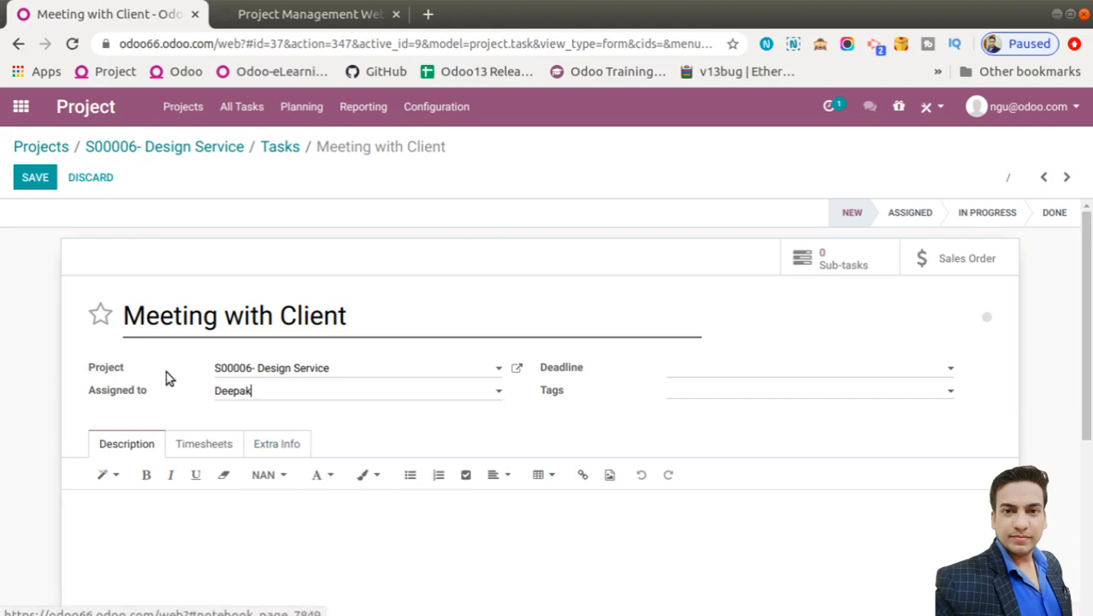
# Set the deadline to 06/09/2020 and add a new personal Meeting tag
pyautogui.click(766, 373)
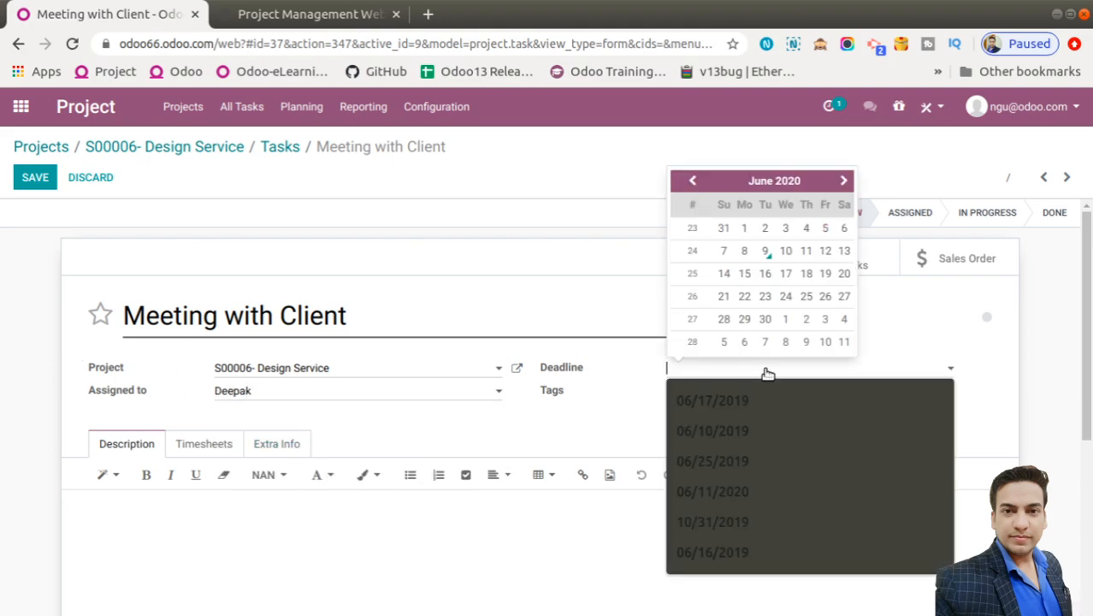
pyautogui.click(768, 253)
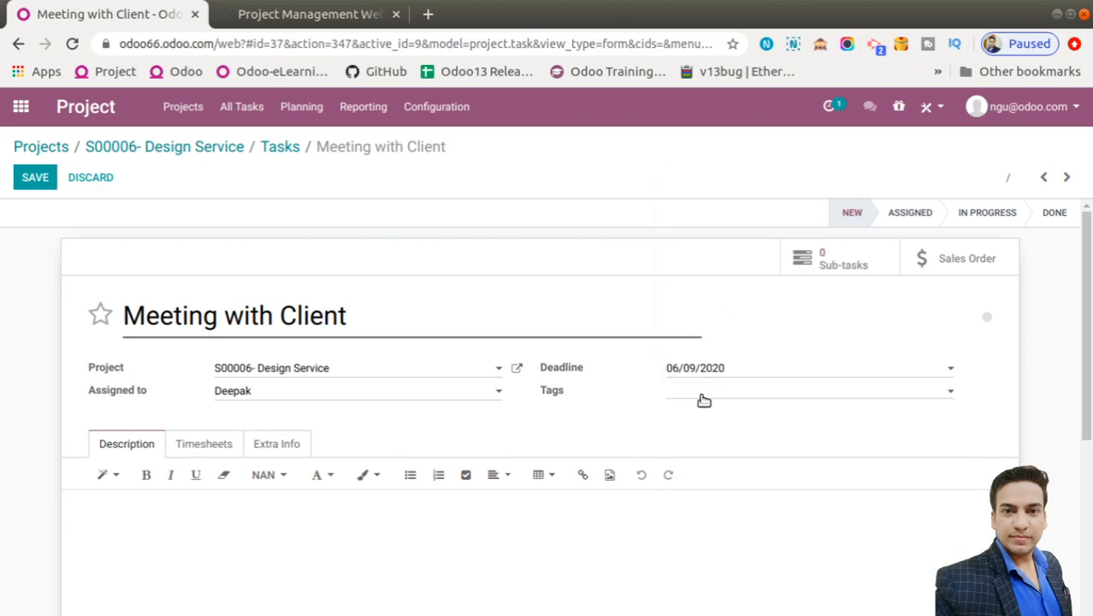
pyautogui.click(703, 400)
pyautogui.write('pe')
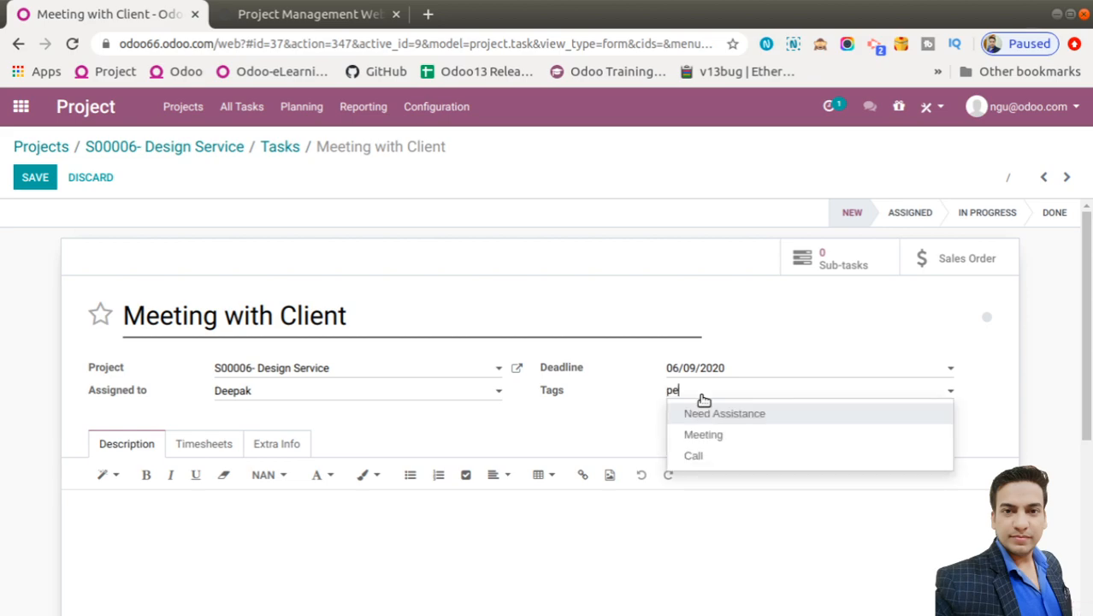
pyautogui.write('rso')
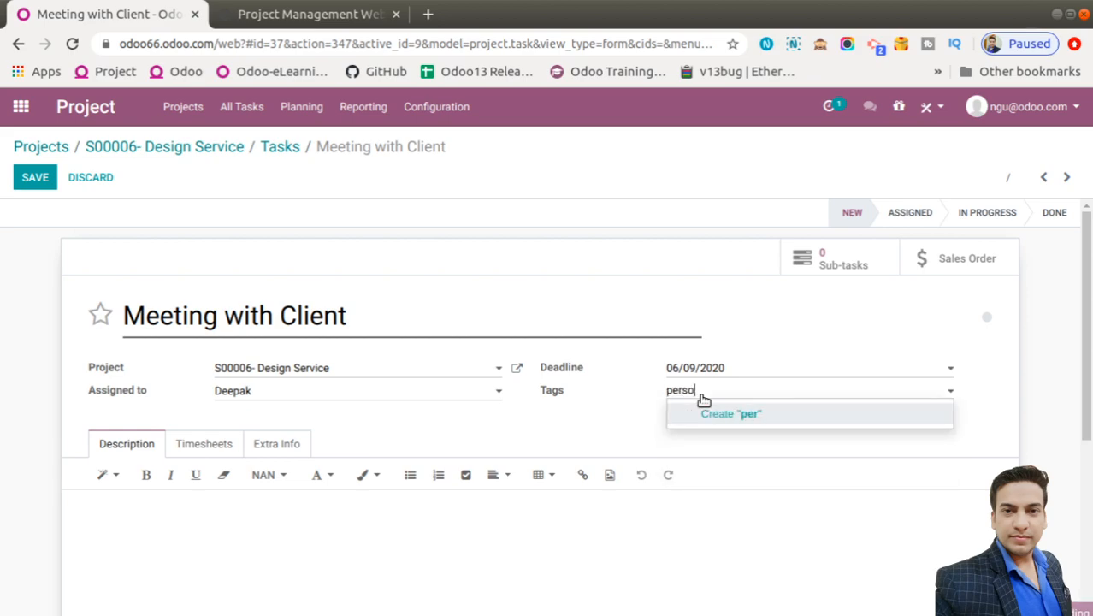
pyautogui.write('nal Meeting')
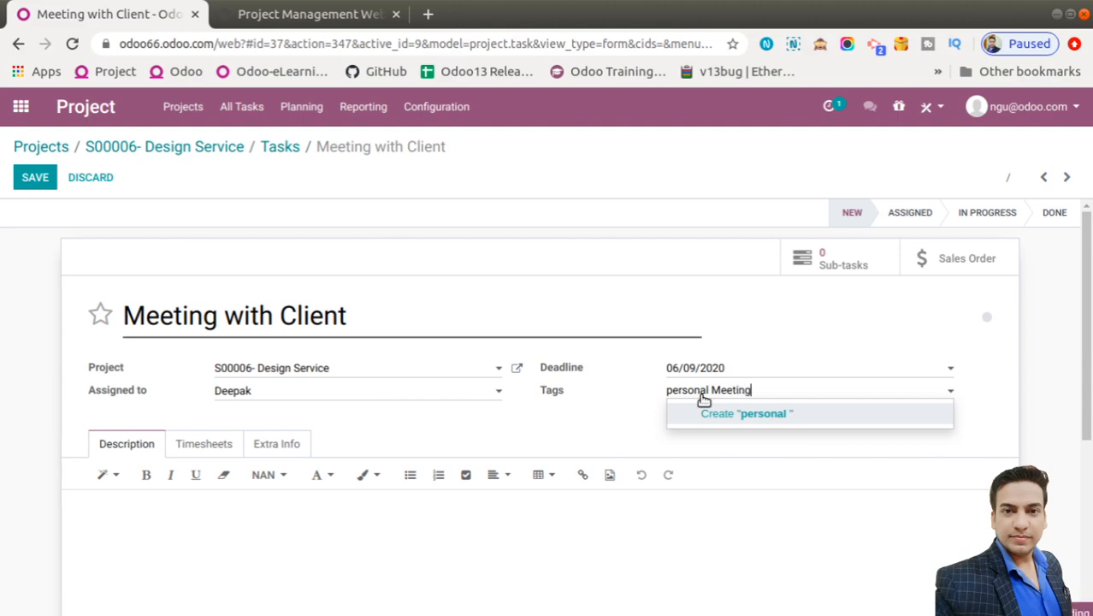
pyautogui.click(775, 417)
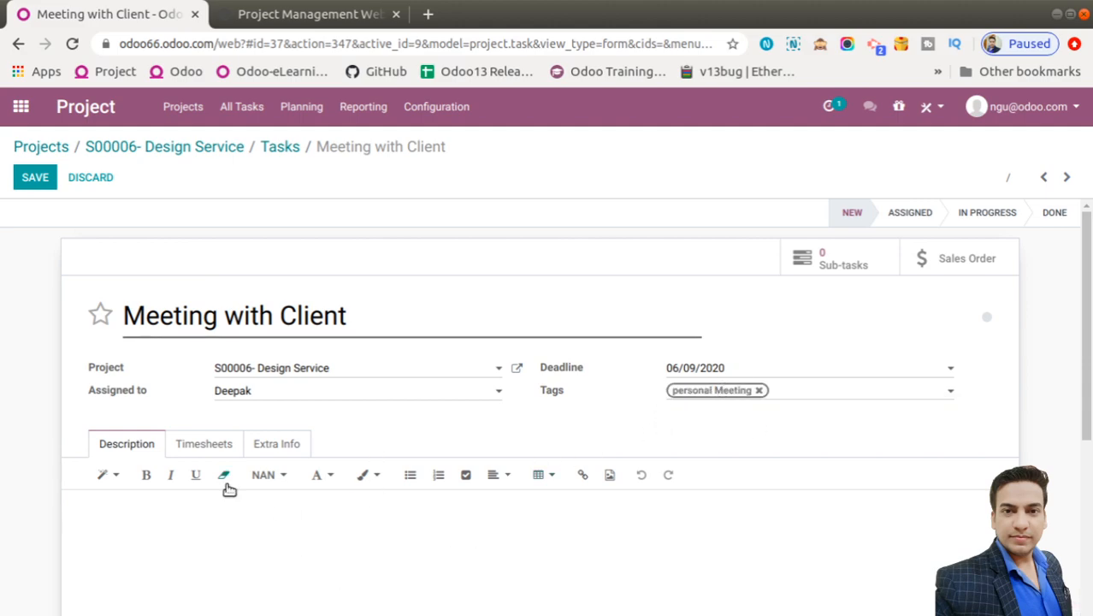
# Save the Meeting with Client task and return to the Tasks board
pyautogui.click(227, 531)
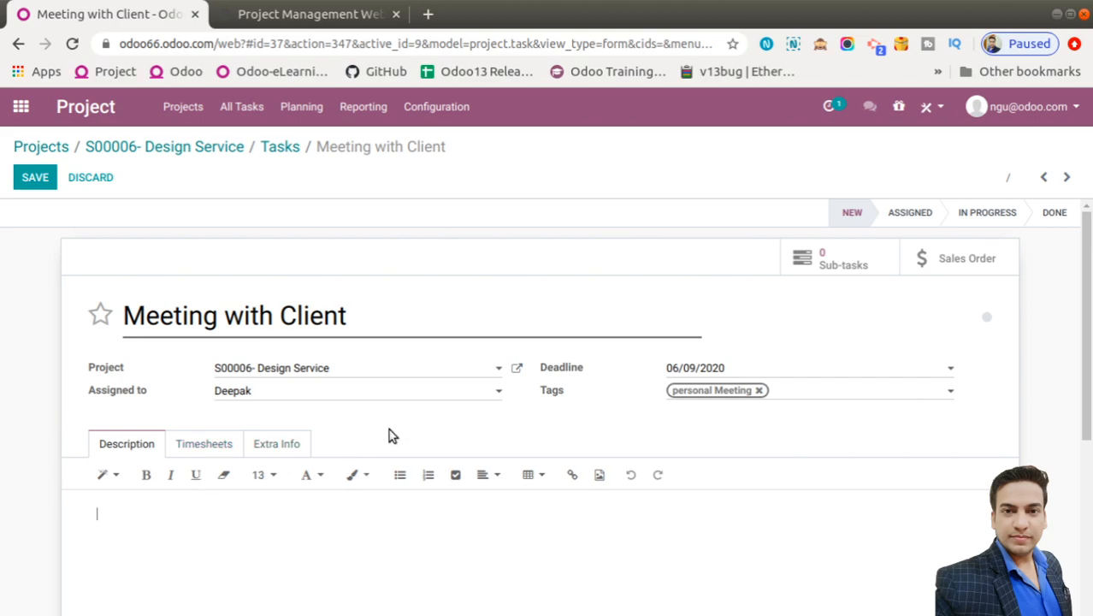
pyautogui.scroll(-1, 396, 435)
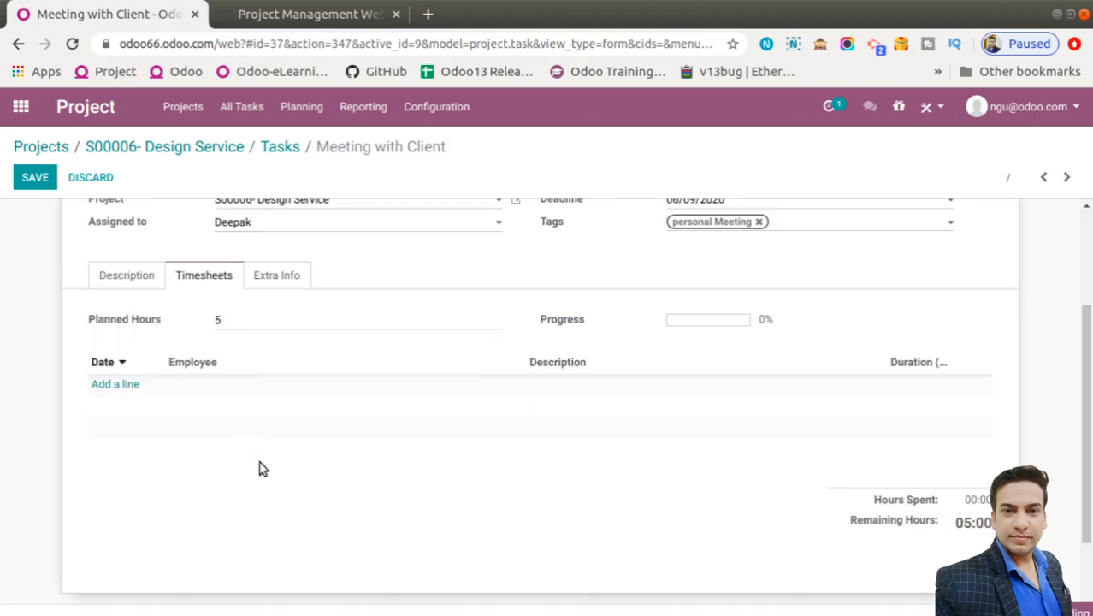
pyautogui.scroll(3, 262, 464)
pyautogui.scroll(-1, 281, 526)
pyautogui.scroll(2, 266, 349)
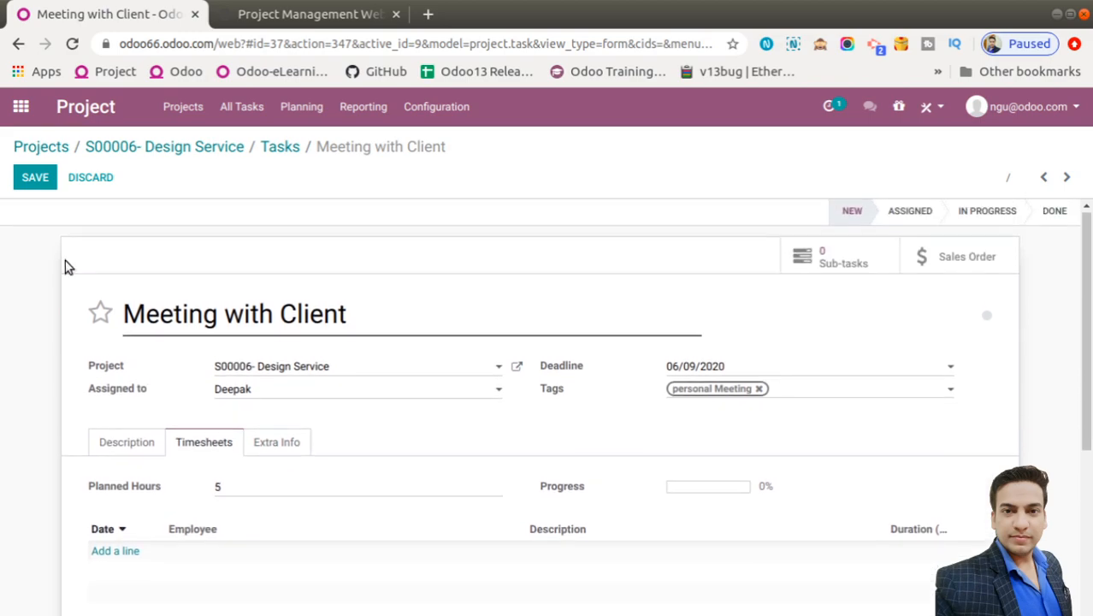
pyautogui.click(34, 177)
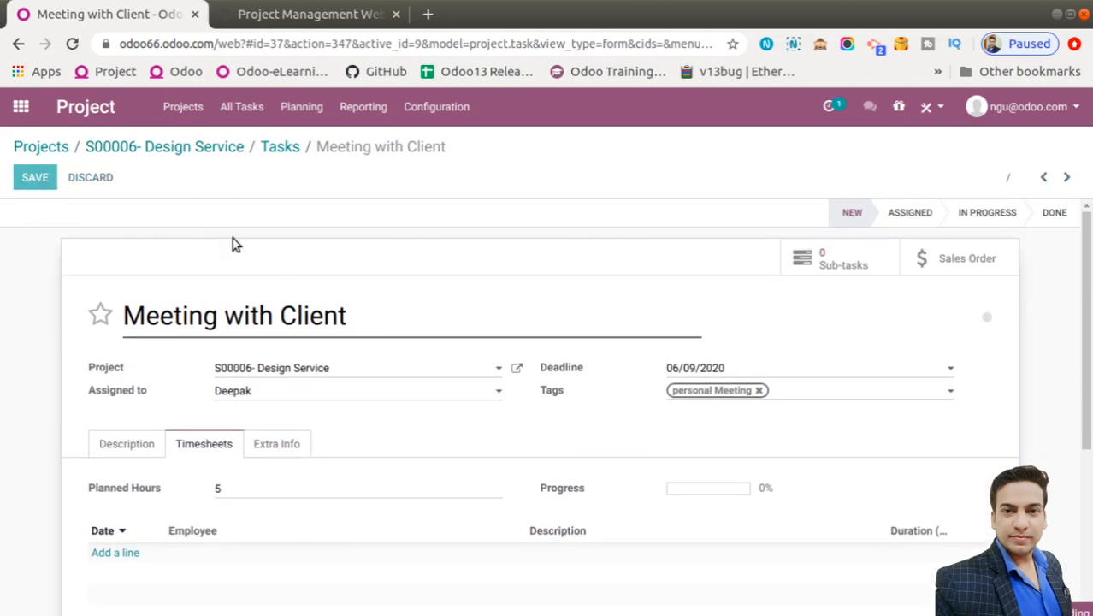
pyautogui.click(280, 147)
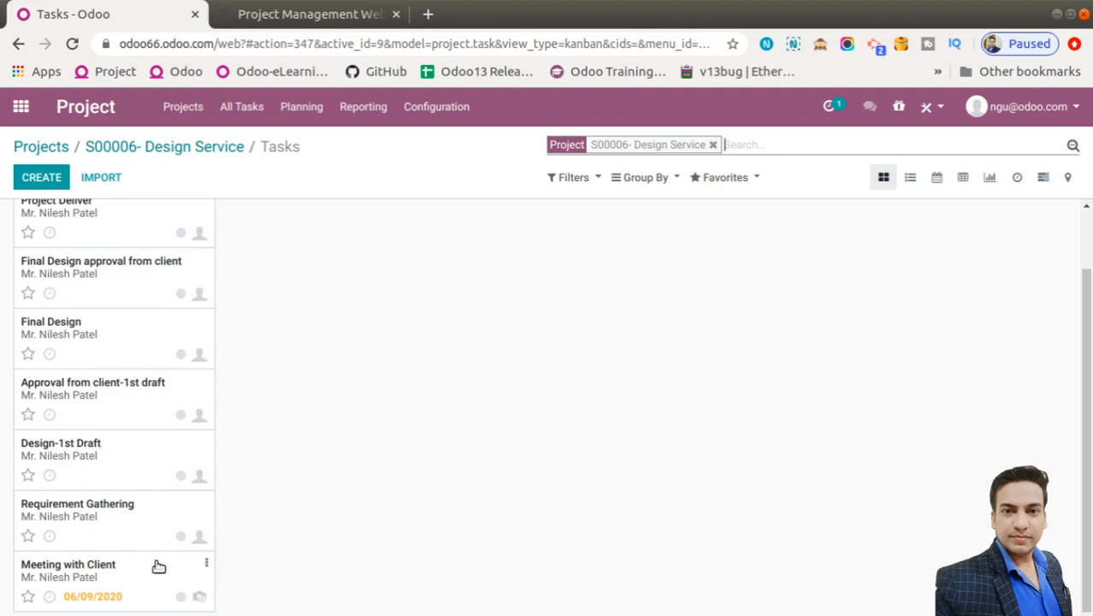
# Drag Meeting with Client into the Assigned column, check it, then open Requirement Gathering
pyautogui.moveTo(158, 566); pyautogui.dragTo(378, 257)
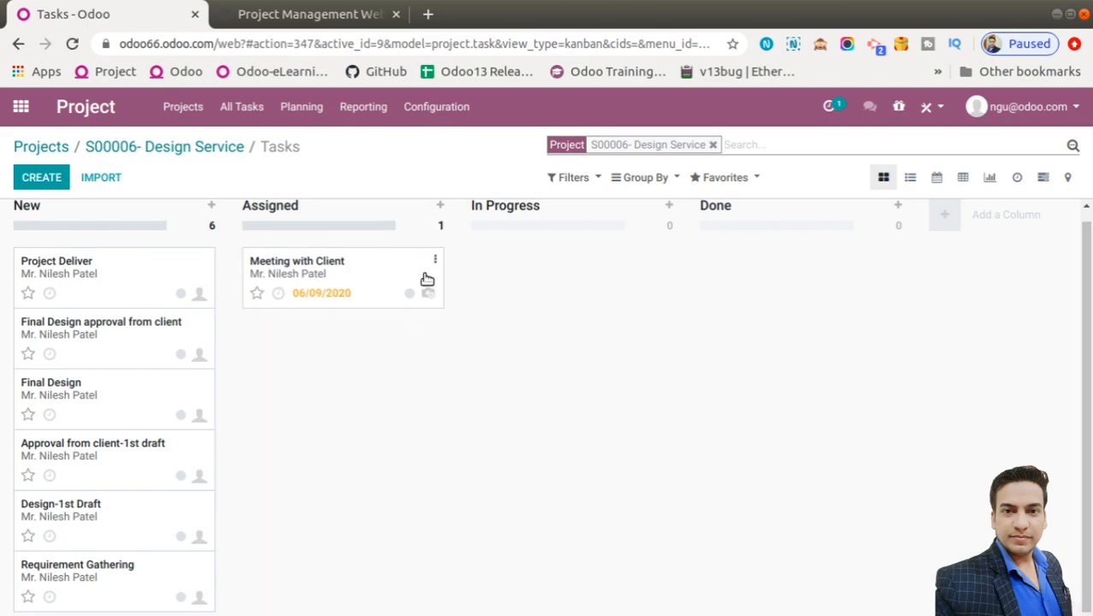
pyautogui.click(359, 262)
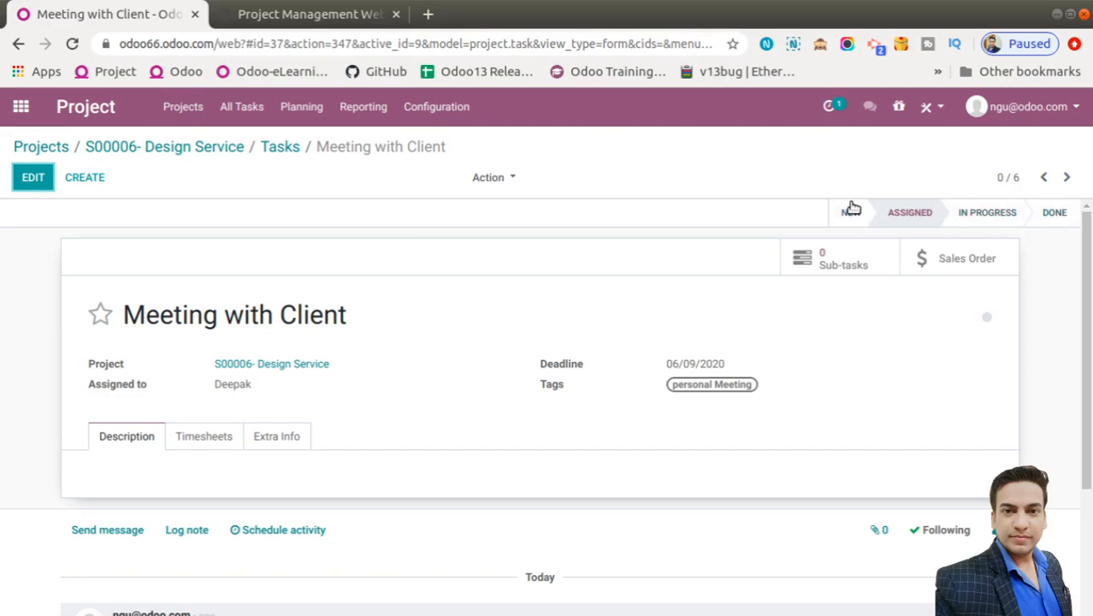
pyautogui.click(281, 146)
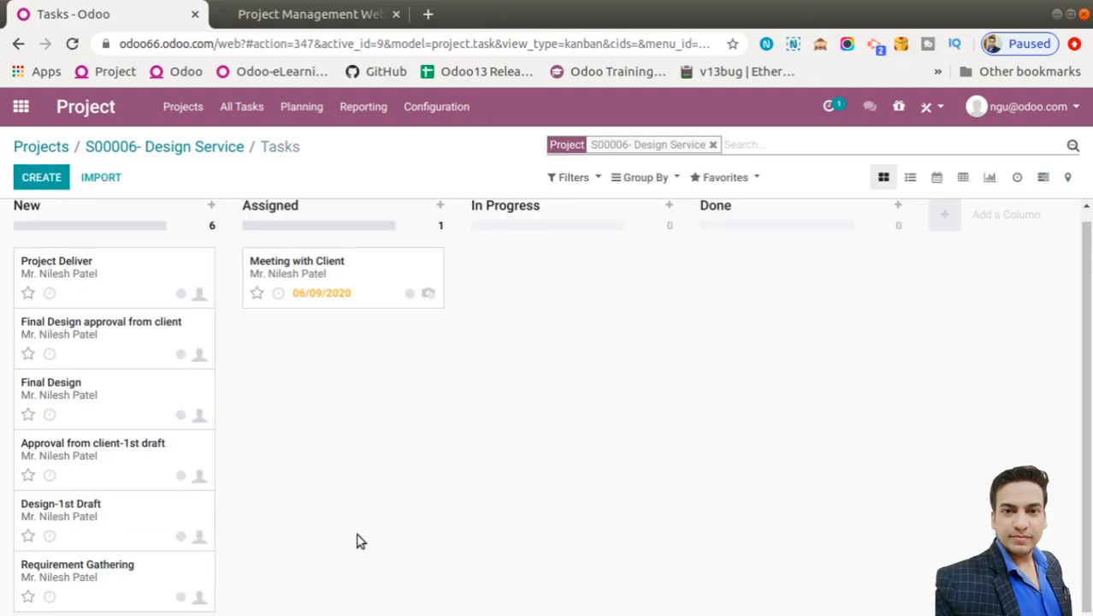
pyautogui.click(115, 579)
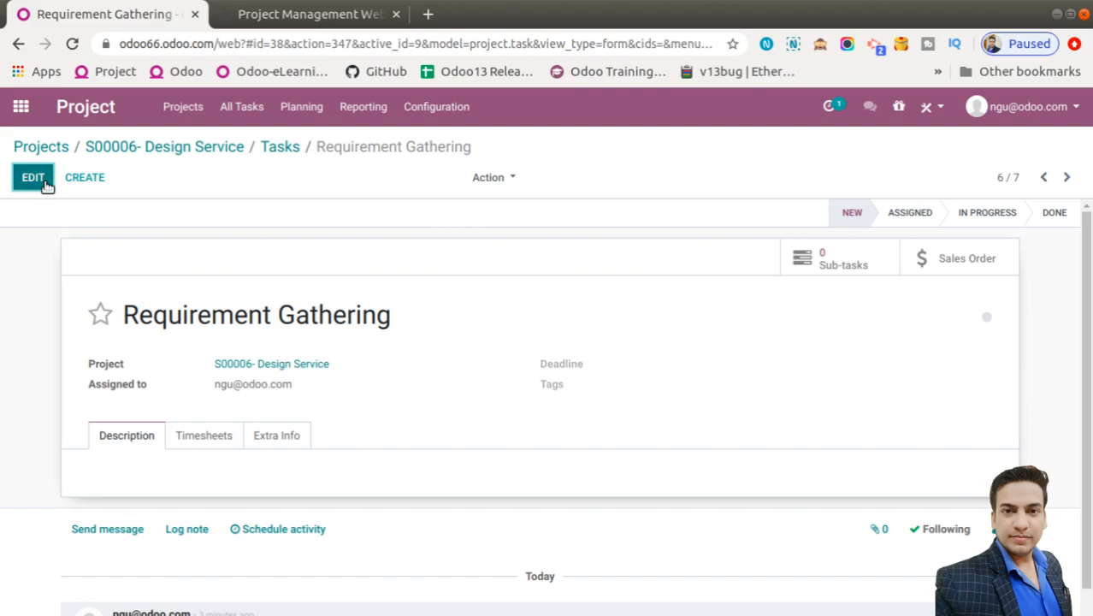
# Assign Requirement Gathering to another user with deadline 06/11/2020
pyautogui.click(33, 178)
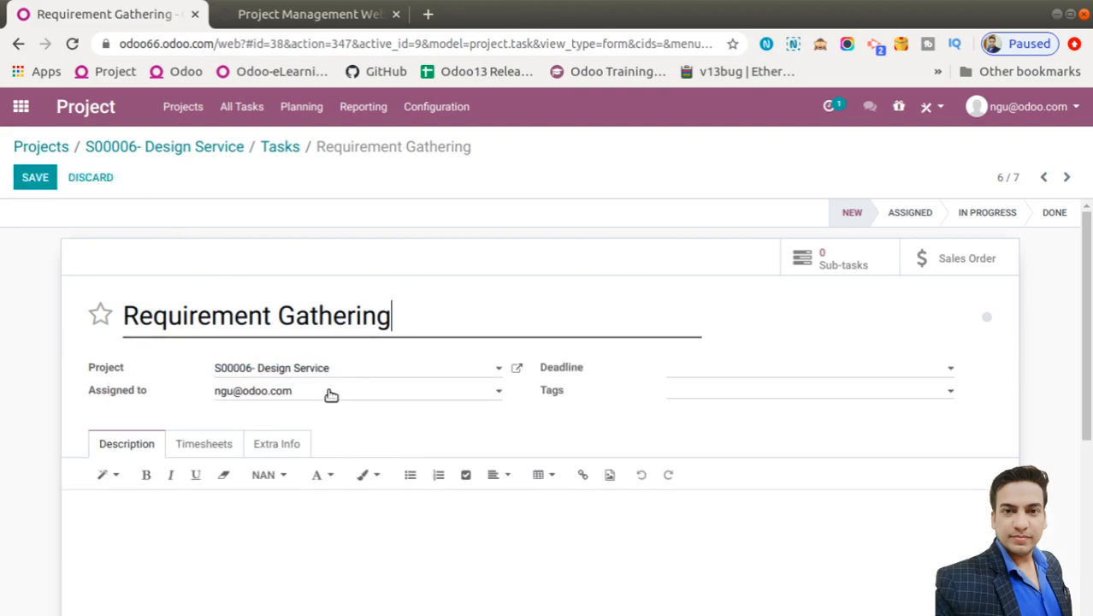
pyautogui.click(331, 395)
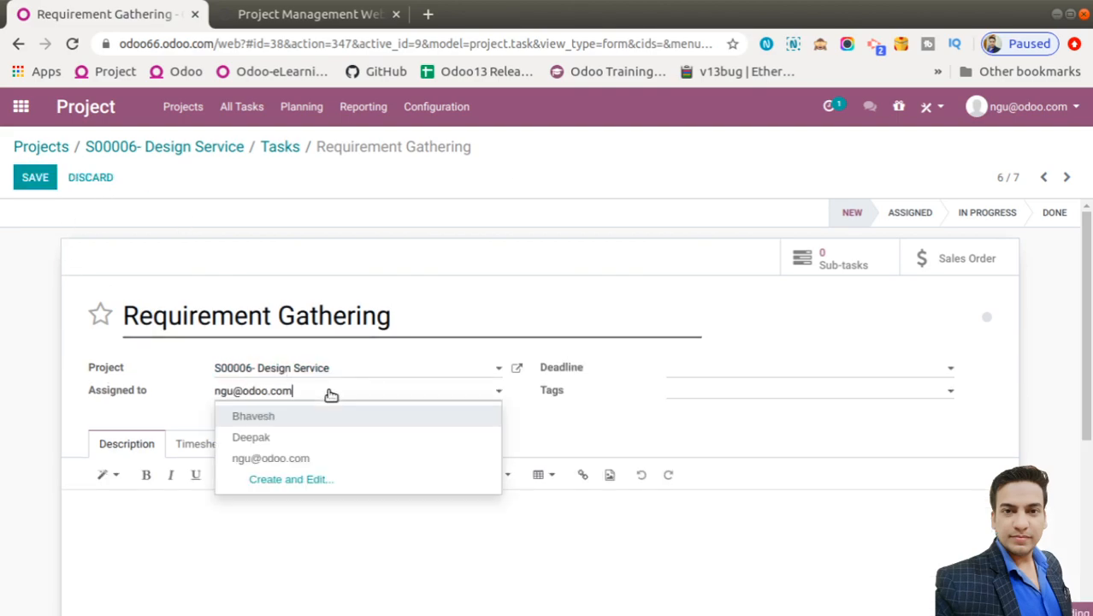
pyautogui.click(265, 417)
pyautogui.click(715, 373)
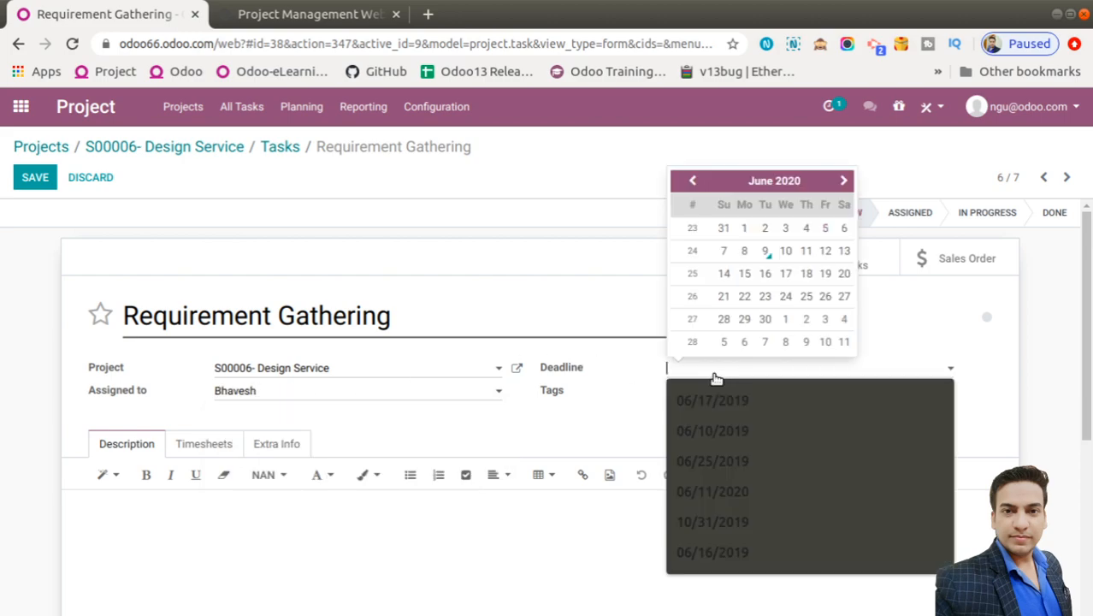
pyautogui.click(807, 250)
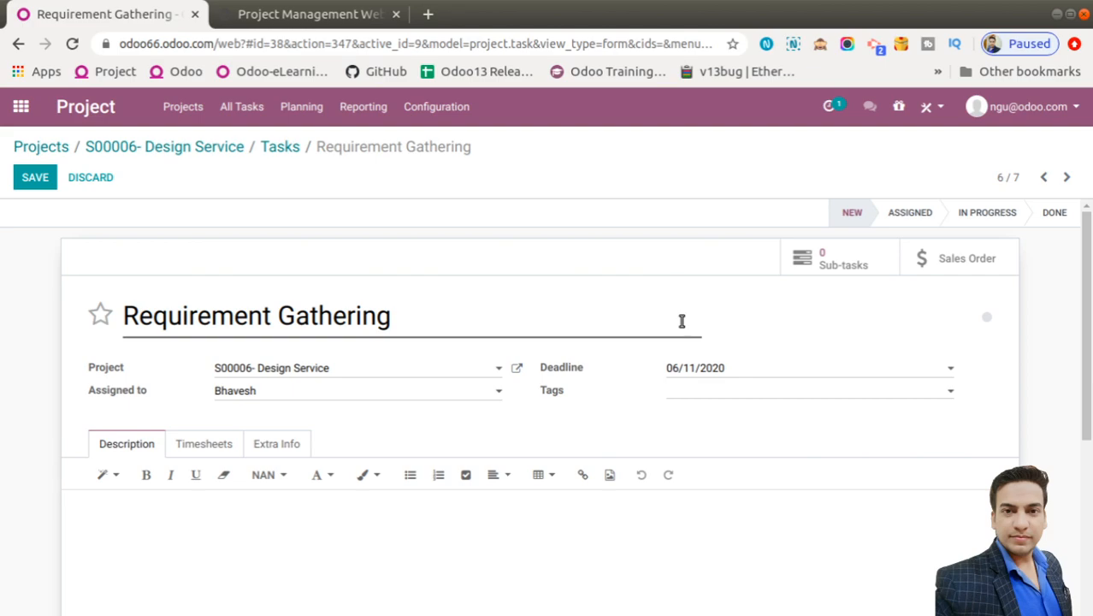
# Tag Requirement Gathering with Call Customer and a newly created Email tag
pyautogui.click(687, 399)
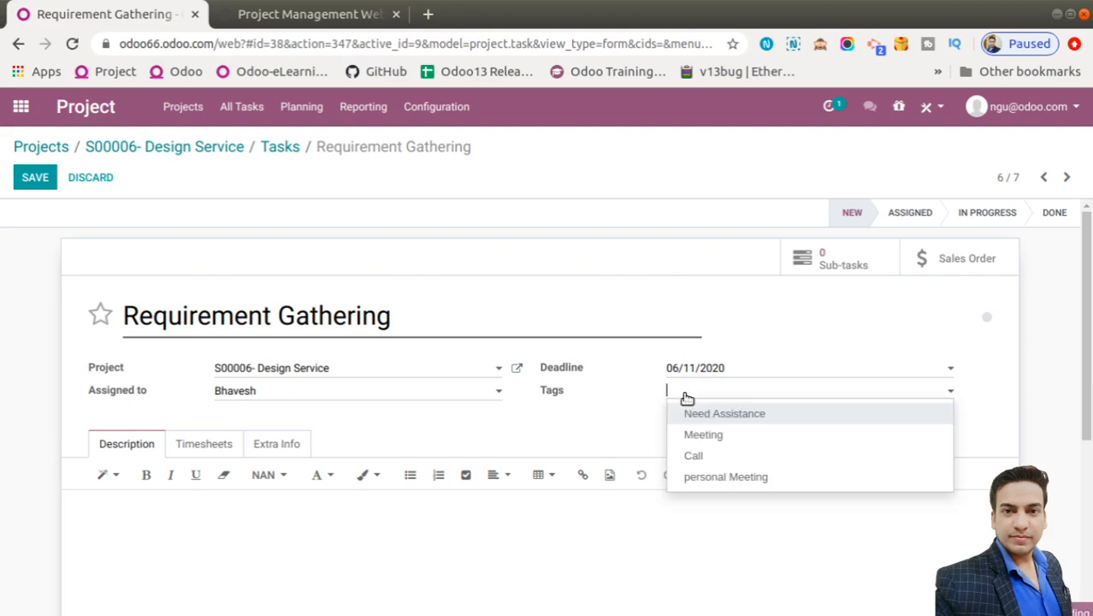
pyautogui.write('Call Customer')
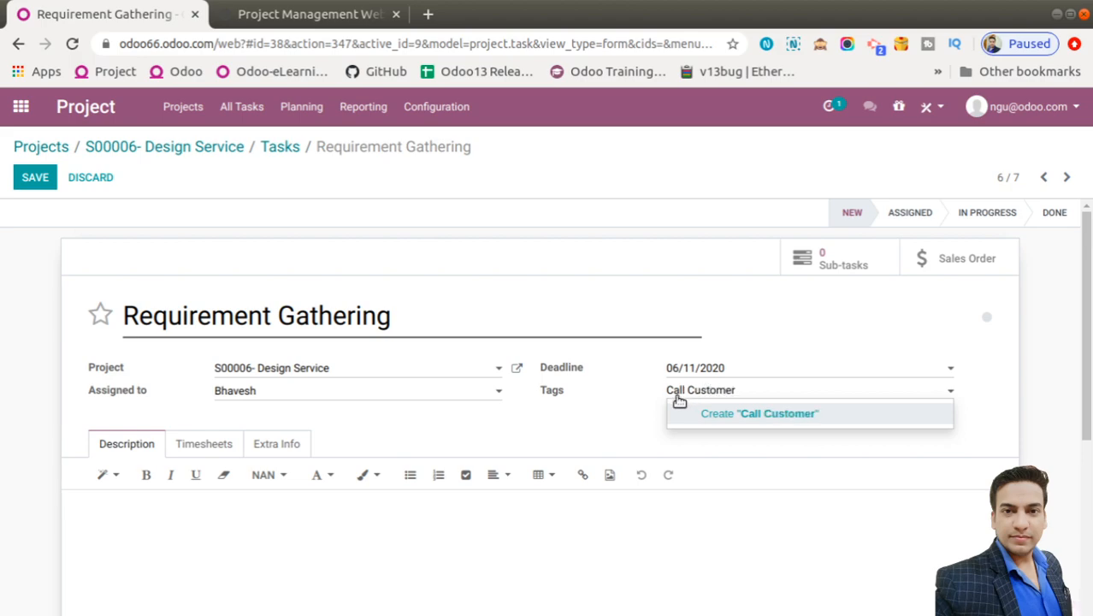
pyautogui.click(768, 414)
pyautogui.write('Em')
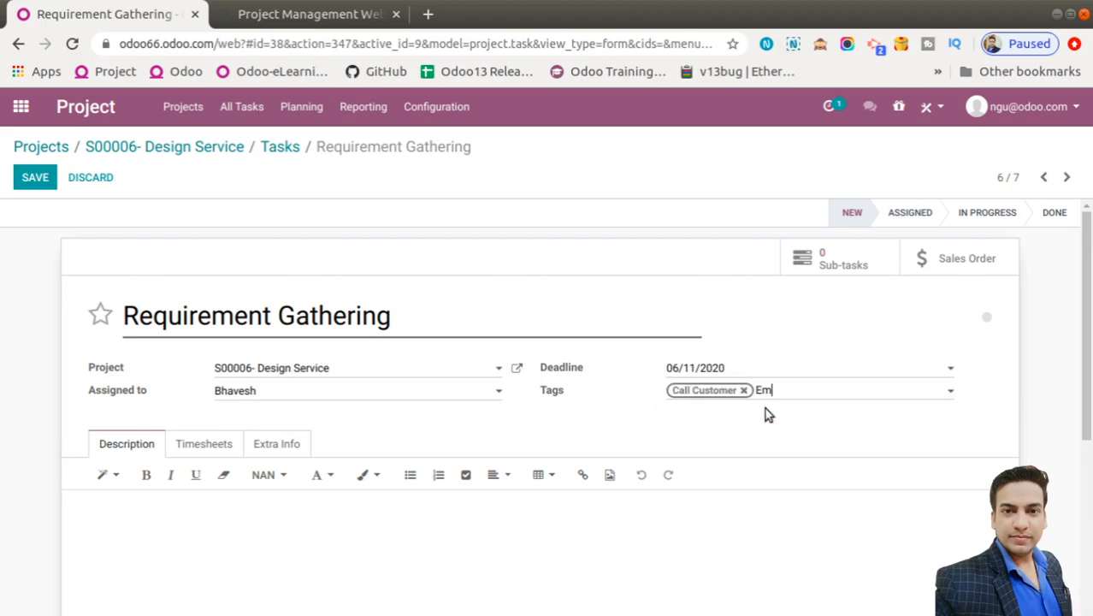
pyautogui.write('ail')
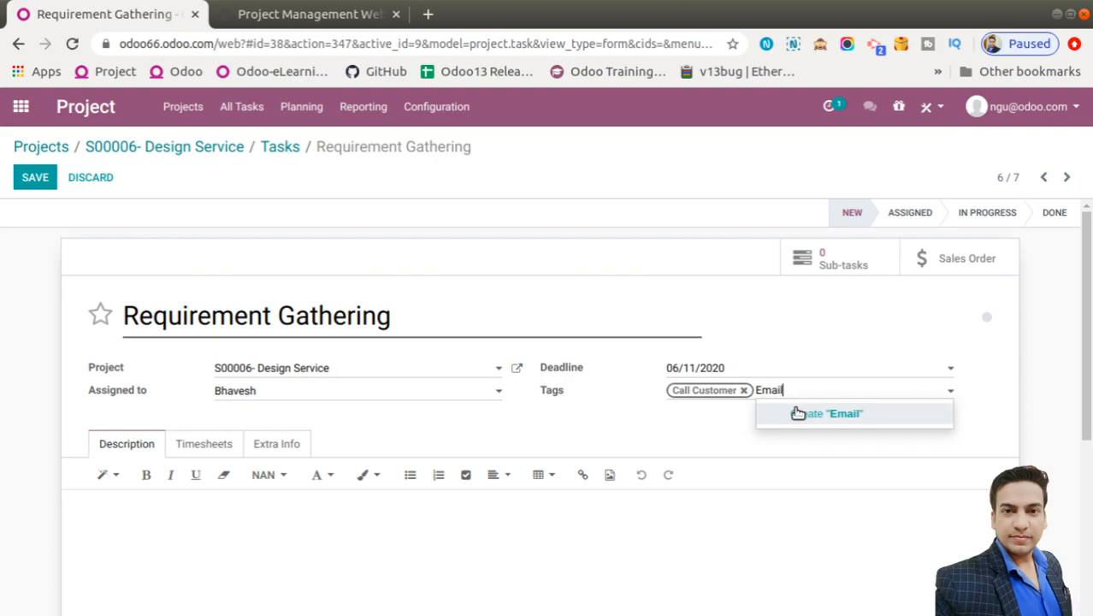
pyautogui.click(797, 413)
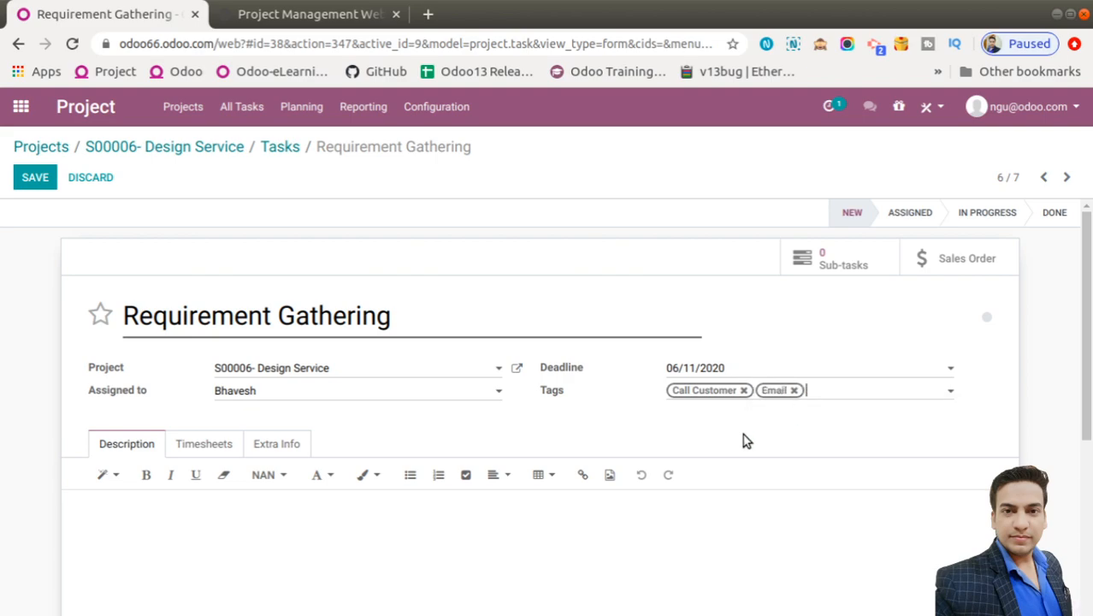
pyautogui.click(647, 429)
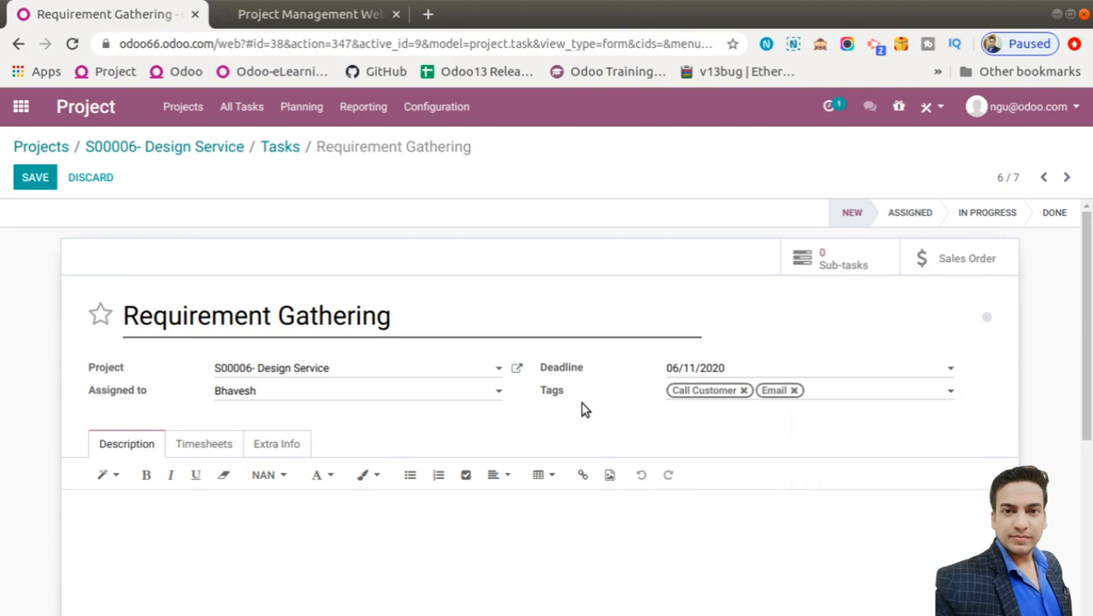
# Set Planned Hours to 8 and save the task
pyautogui.click(216, 447)
pyautogui.click(256, 487)
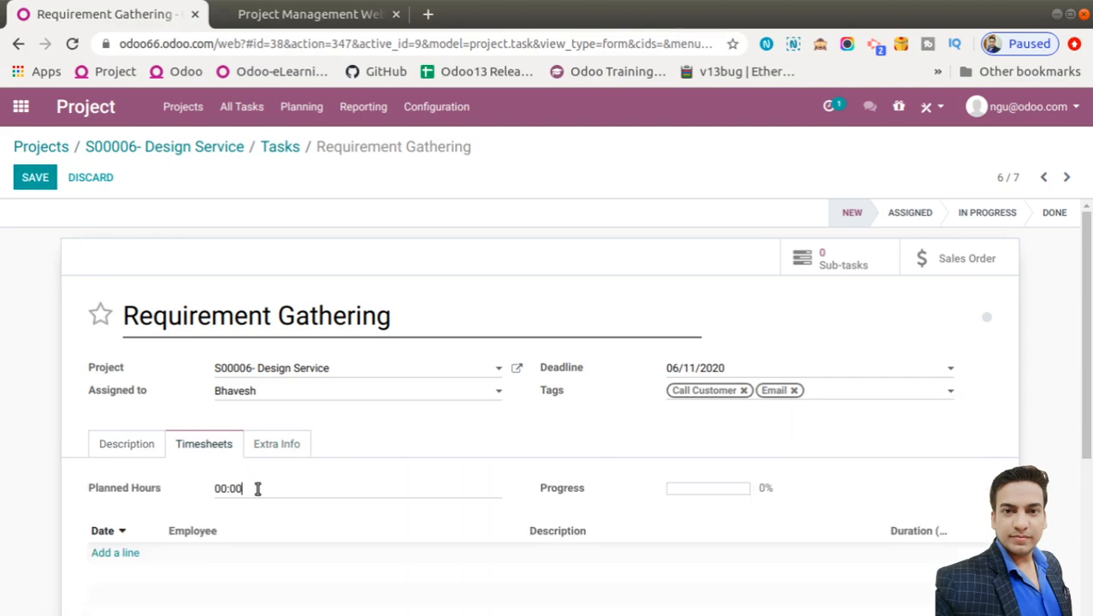
pyautogui.press('BackSpace')
pyautogui.press('BackSpace')
pyautogui.press('BackSpace')
pyautogui.moveTo(73, 471); pyautogui.dragTo(32, 201)
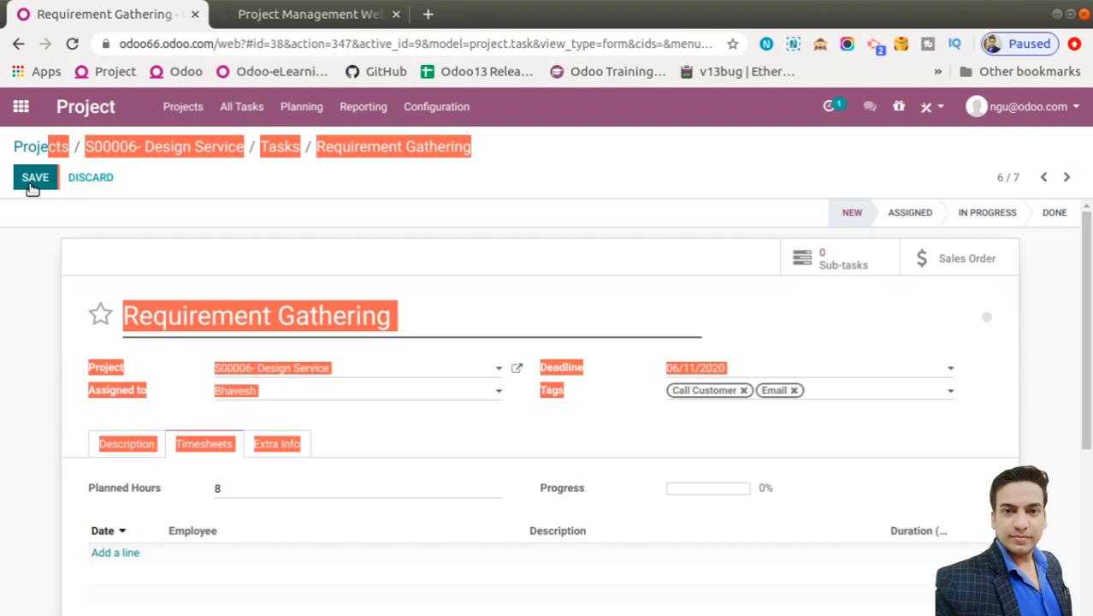
pyautogui.click(32, 182)
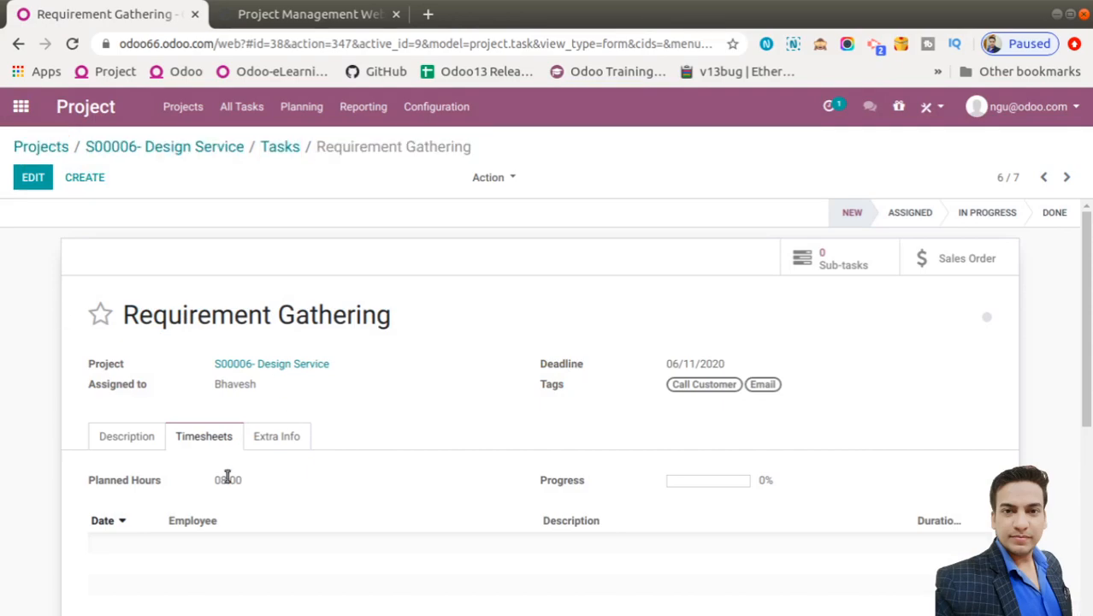
pyautogui.scroll(-3, 227, 477)
pyautogui.scroll(3, 225, 479)
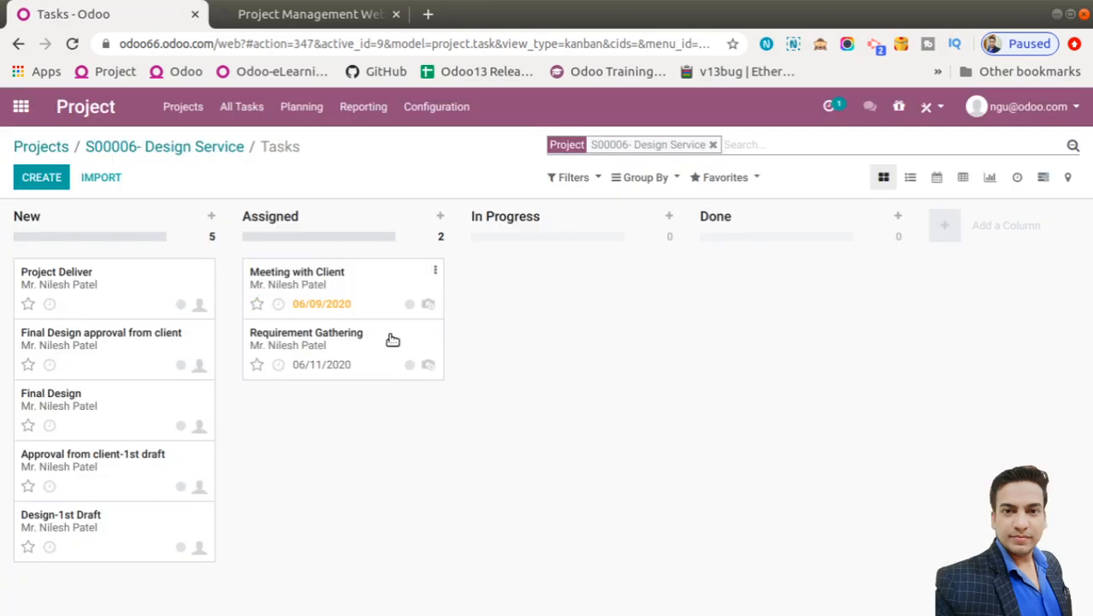
# Log 4 hours for one employee on Meeting with Client in S00006- Design Service
pyautogui.click(21, 107)
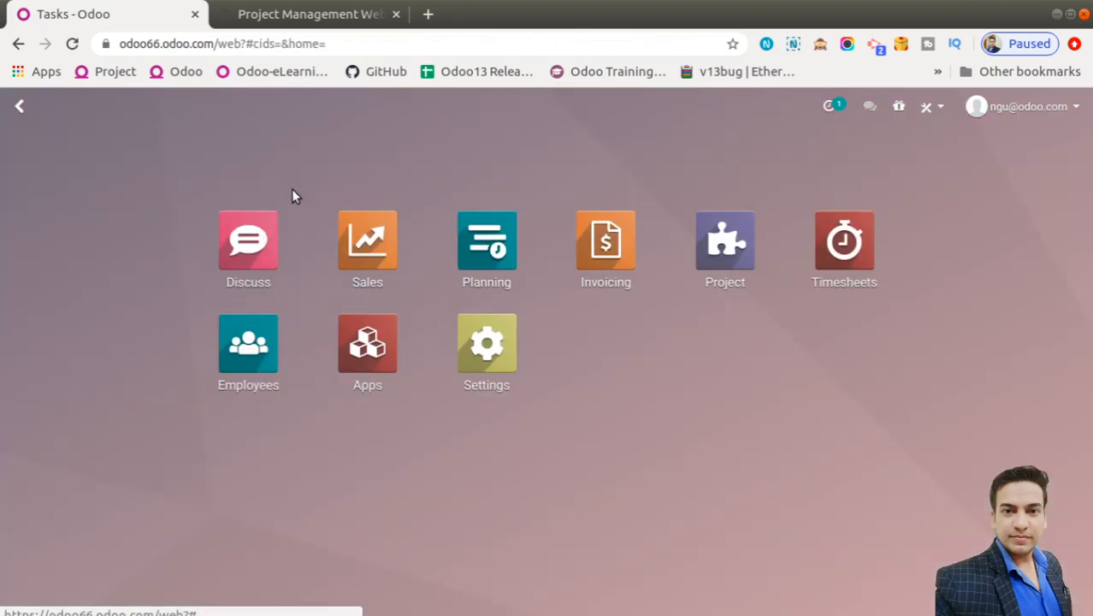
pyautogui.click(838, 256)
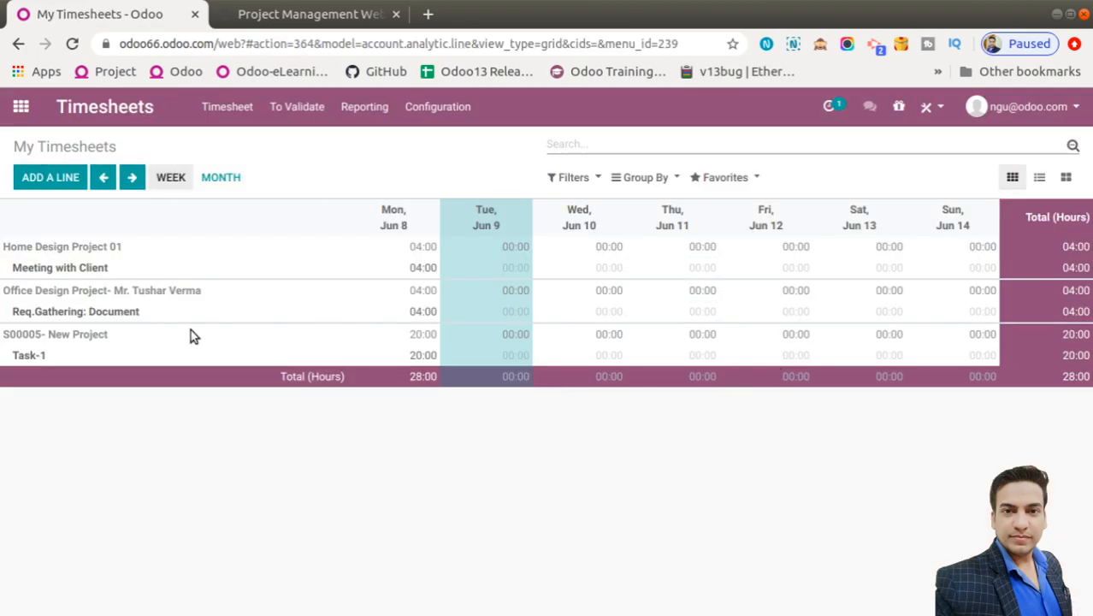
pyautogui.click(66, 186)
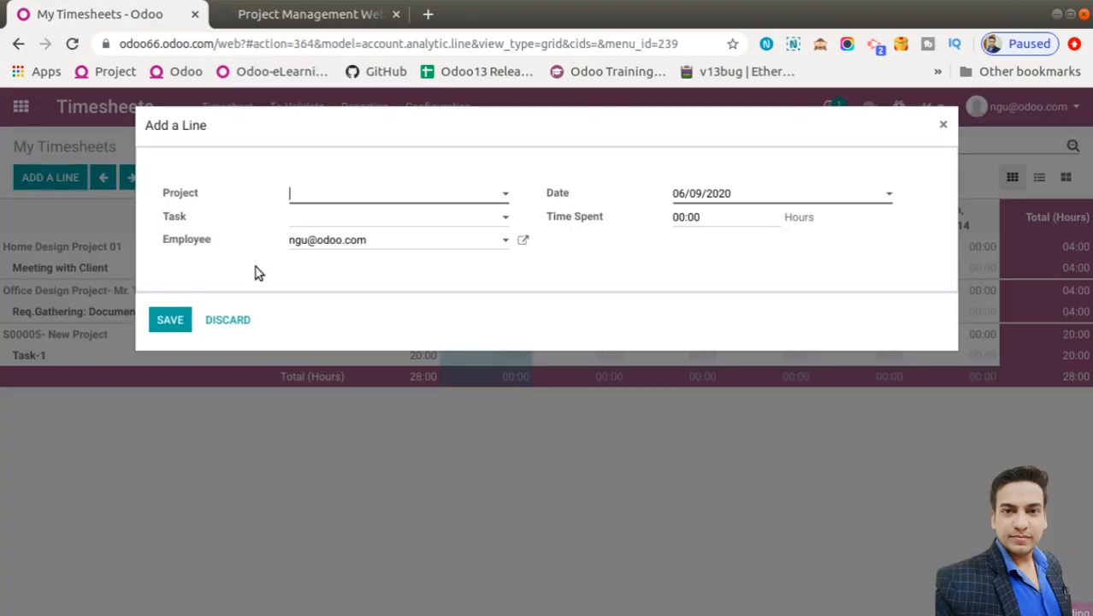
pyautogui.click(335, 206)
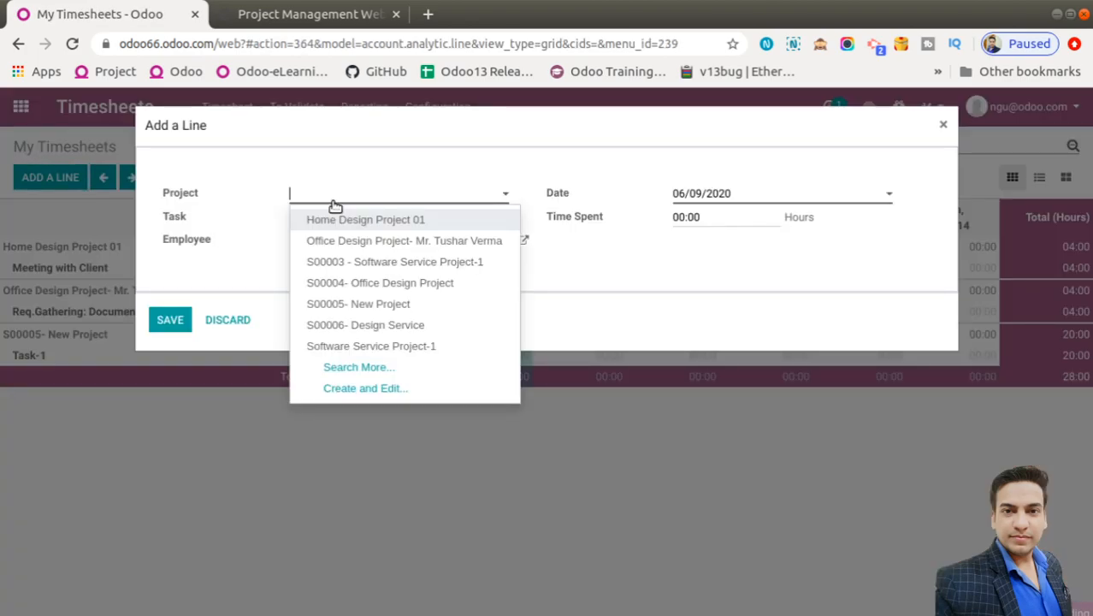
pyautogui.click(325, 326)
pyautogui.click(332, 221)
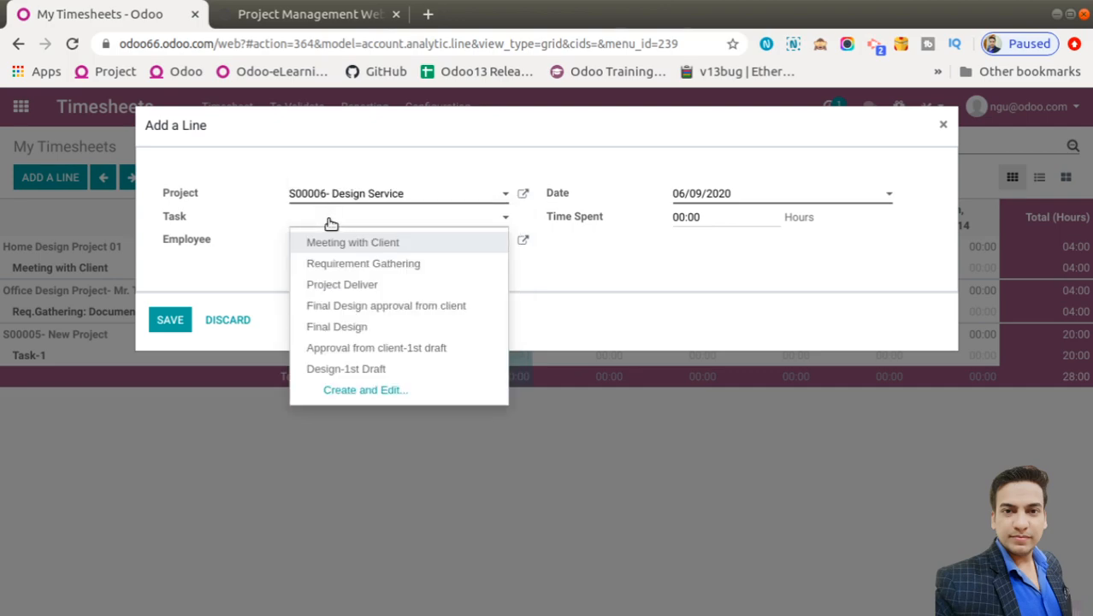
pyautogui.click(342, 243)
pyautogui.click(365, 243)
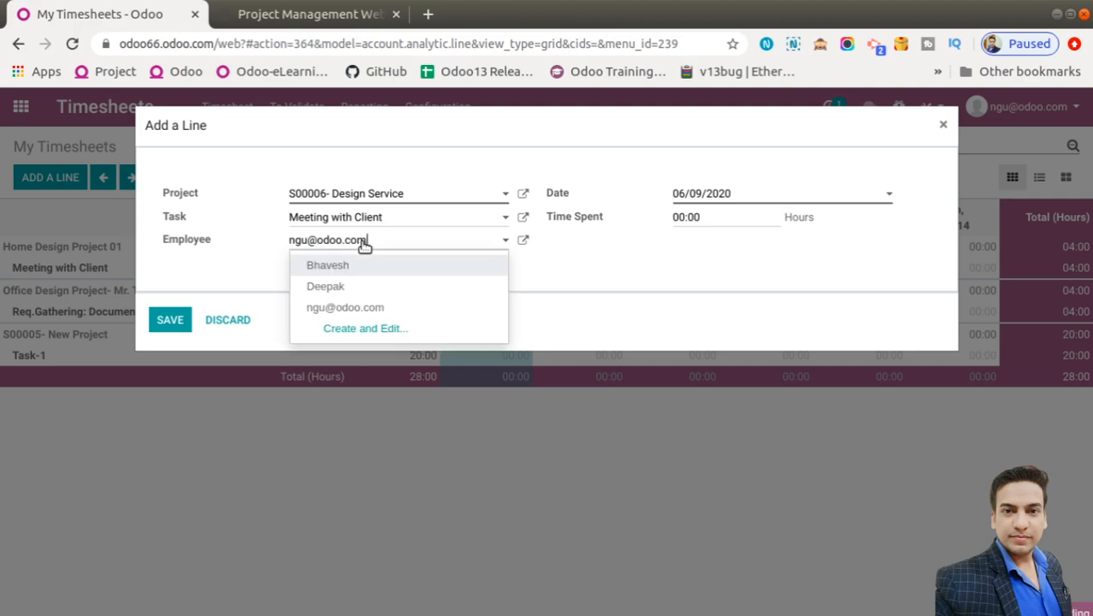
pyautogui.click(326, 288)
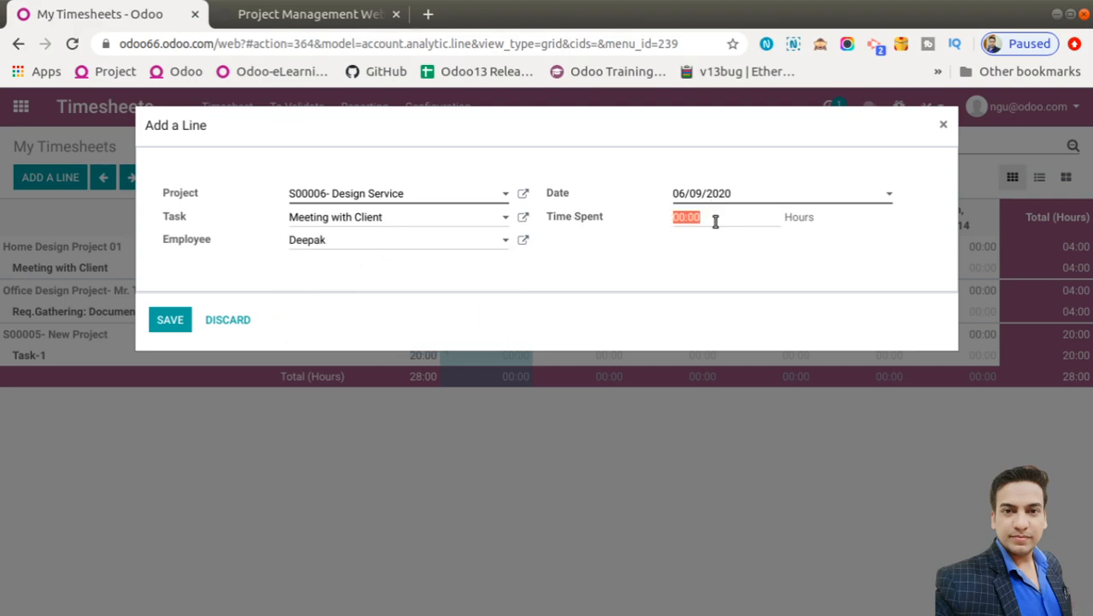
pyautogui.write('4')
pyautogui.click(171, 325)
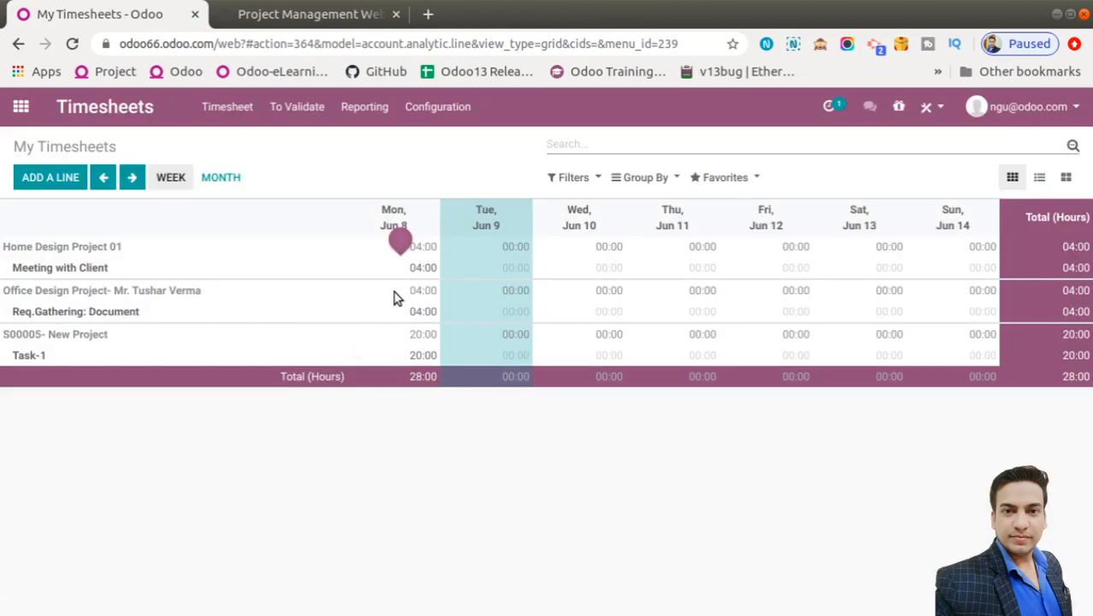
# Log 6 hours for another employee on Requirement Gathering in S00006- Design Service
pyautogui.click(51, 177)
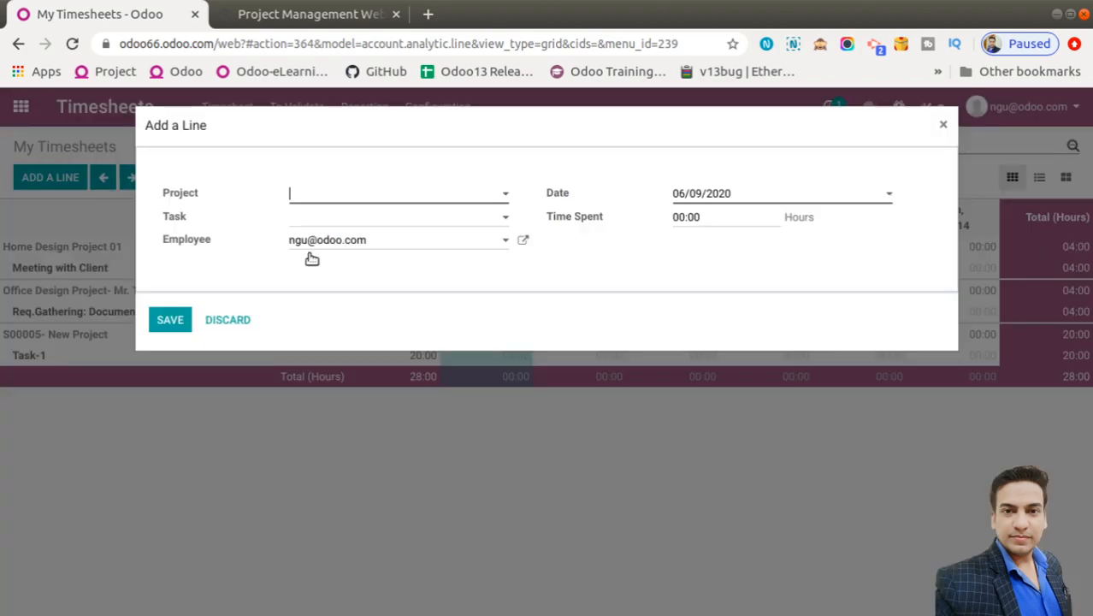
pyautogui.click(327, 201)
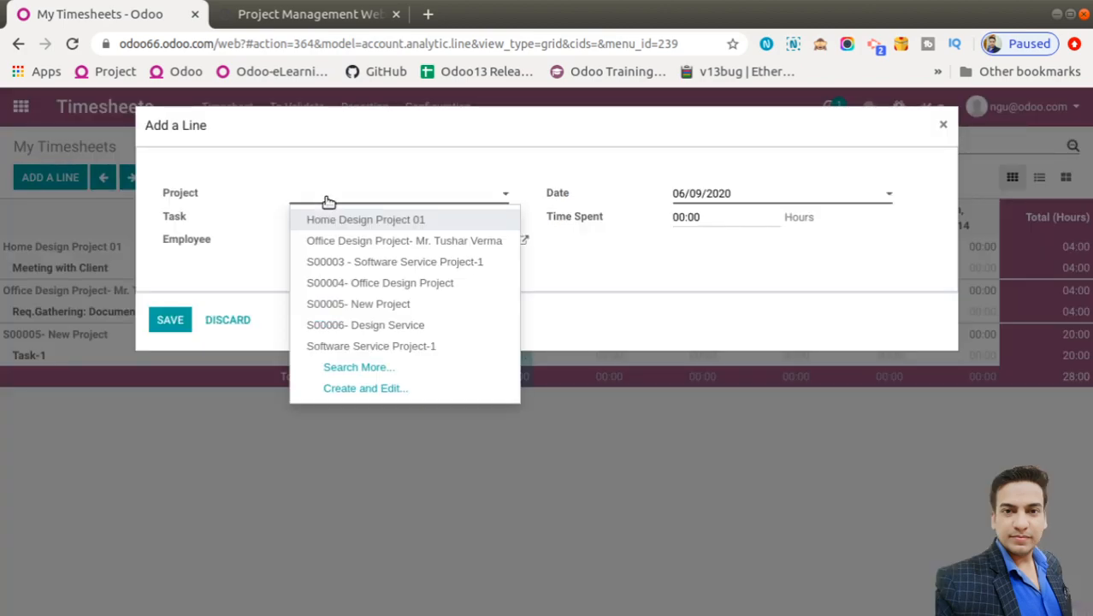
pyautogui.click(333, 324)
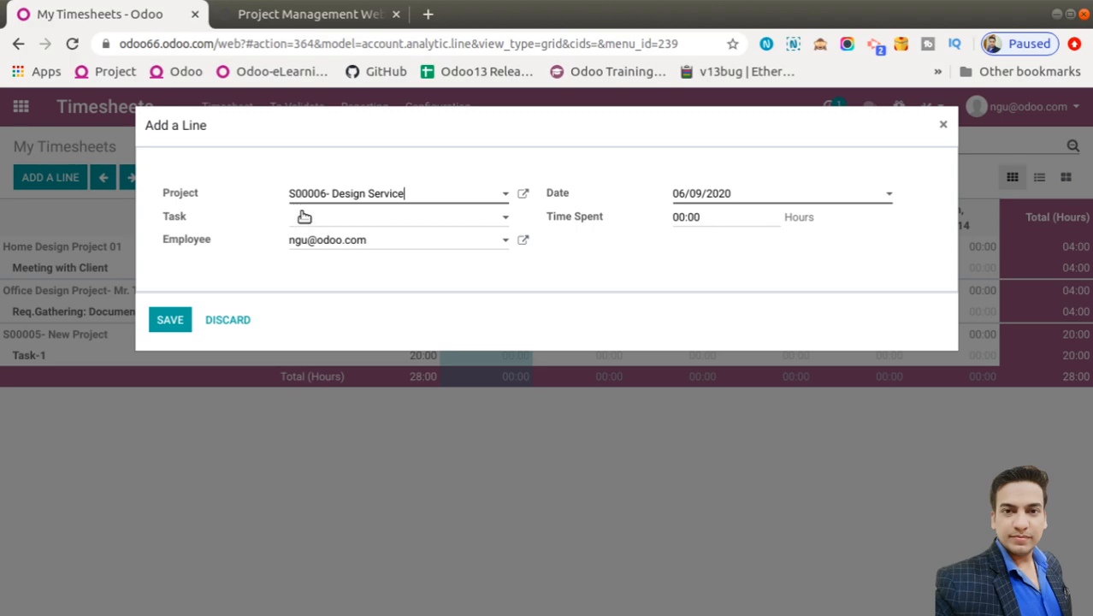
pyautogui.click(300, 216)
pyautogui.click(359, 265)
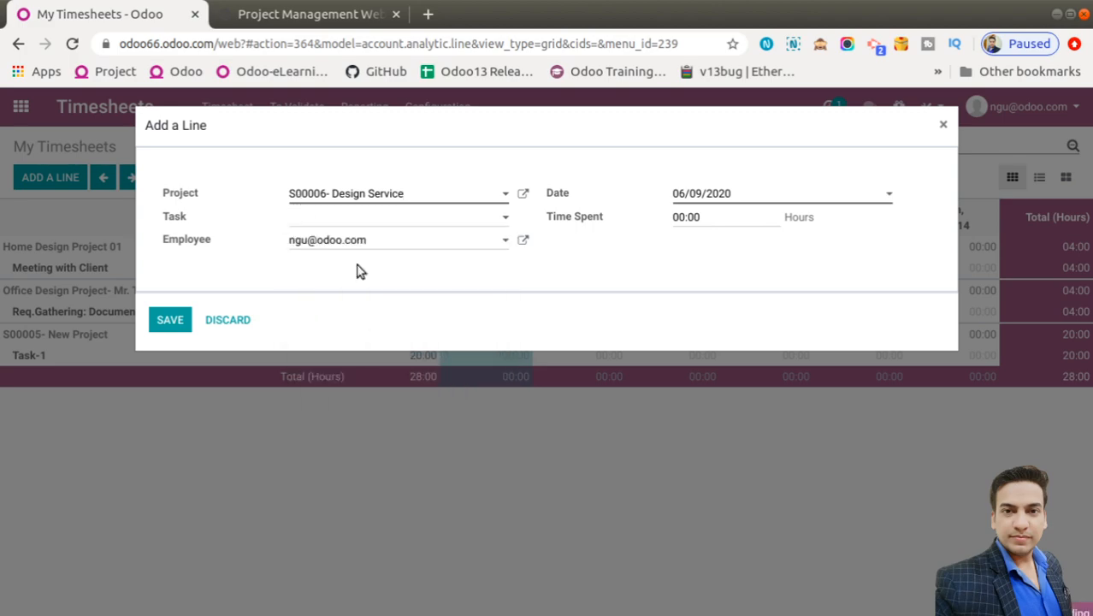
pyautogui.click(346, 240)
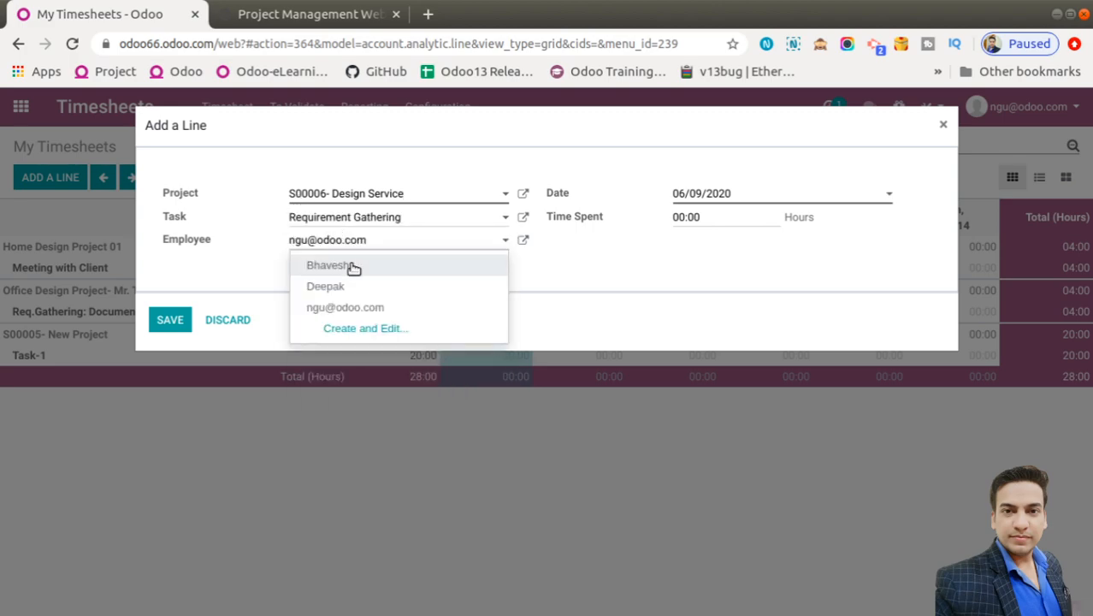
pyautogui.click(354, 266)
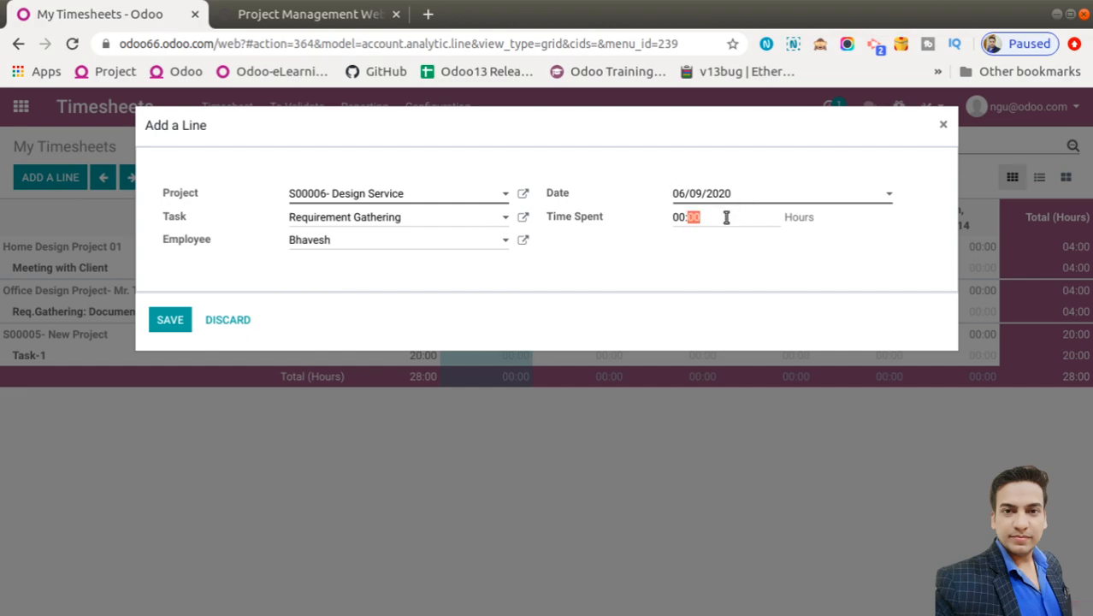
pyautogui.write('6')
pyautogui.click(176, 324)
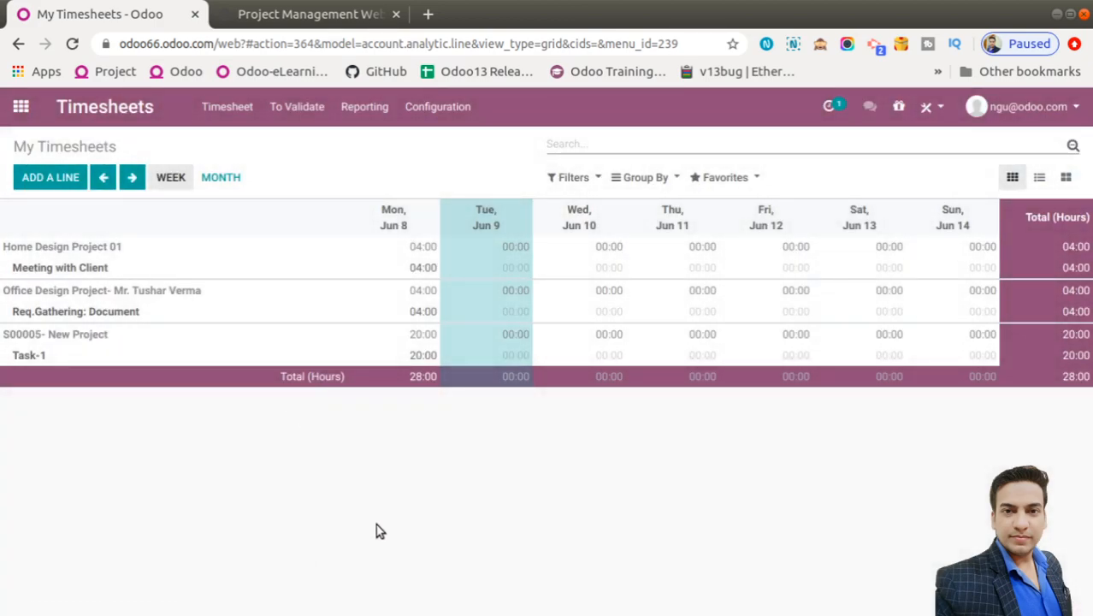
# Validate both employees' Last Week timesheets through 06/07/2020
pyautogui.click(298, 116)
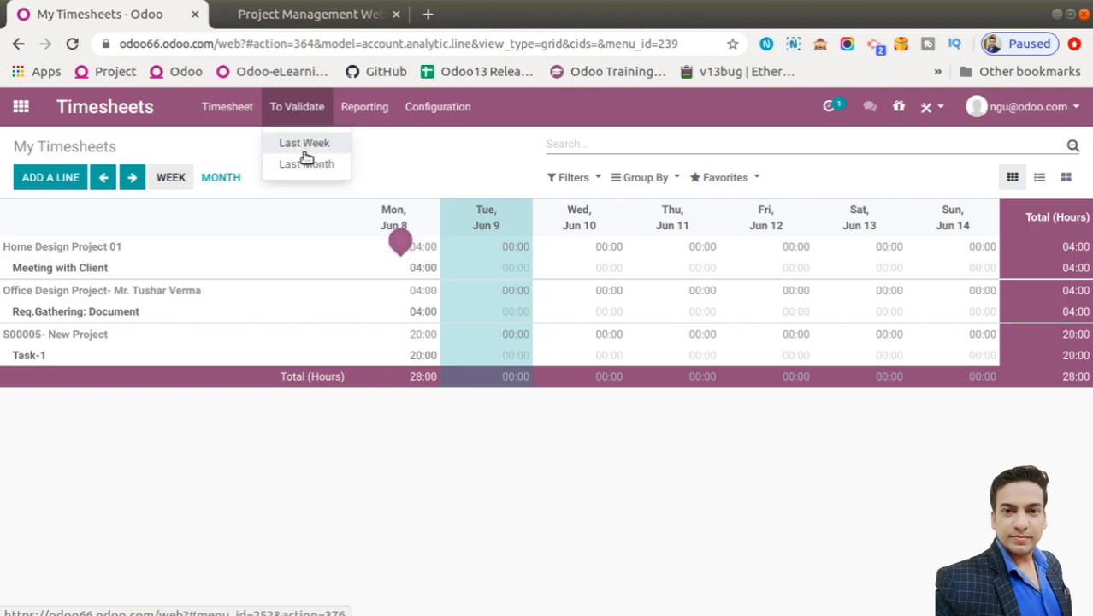
pyautogui.click(305, 144)
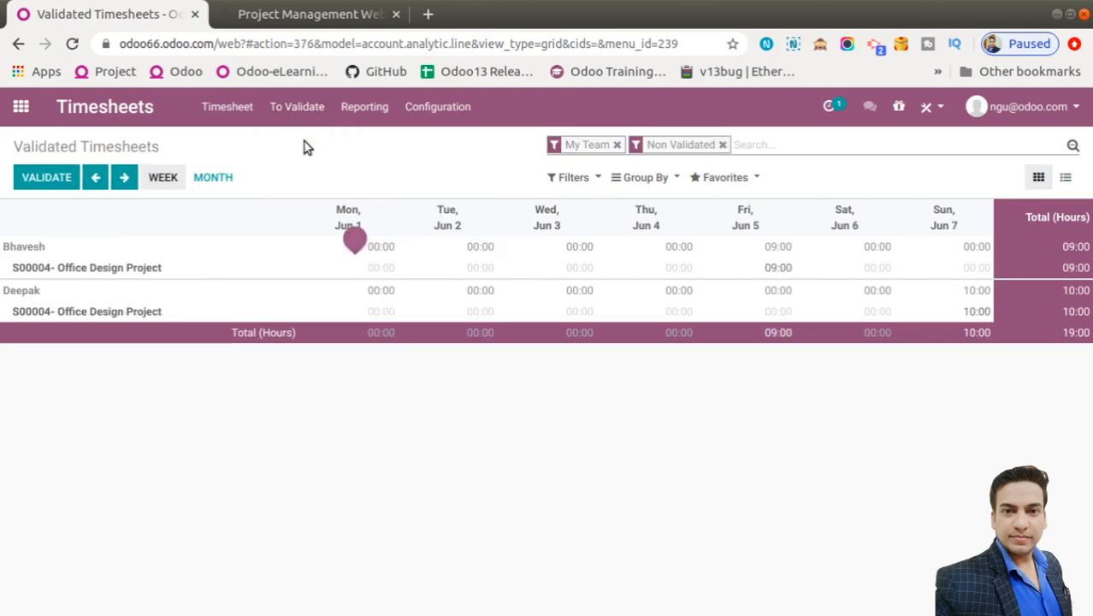
pyautogui.click(306, 107)
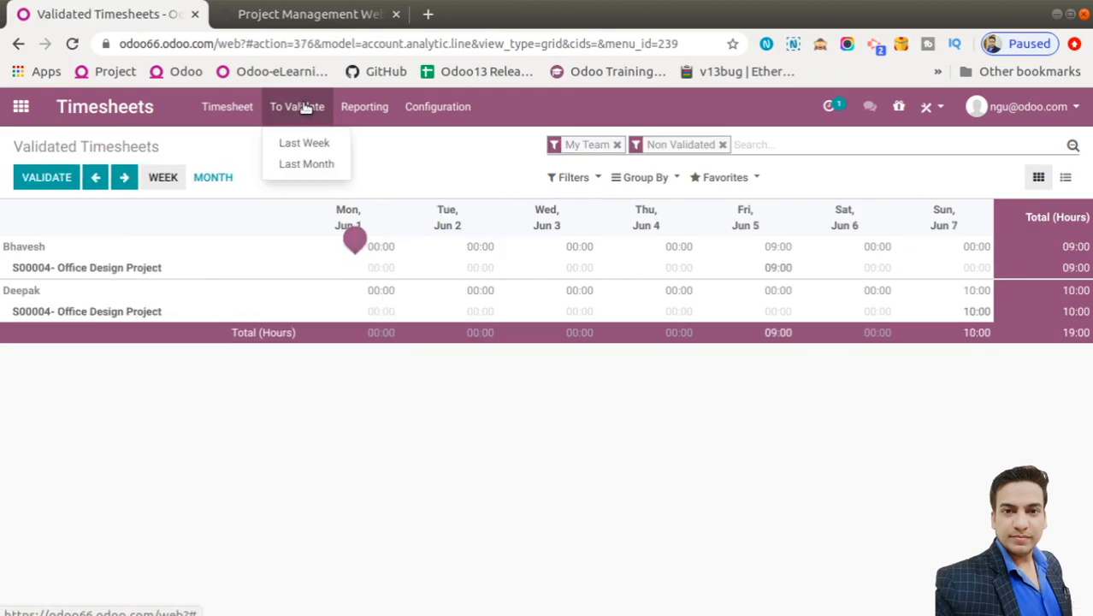
pyautogui.click(389, 434)
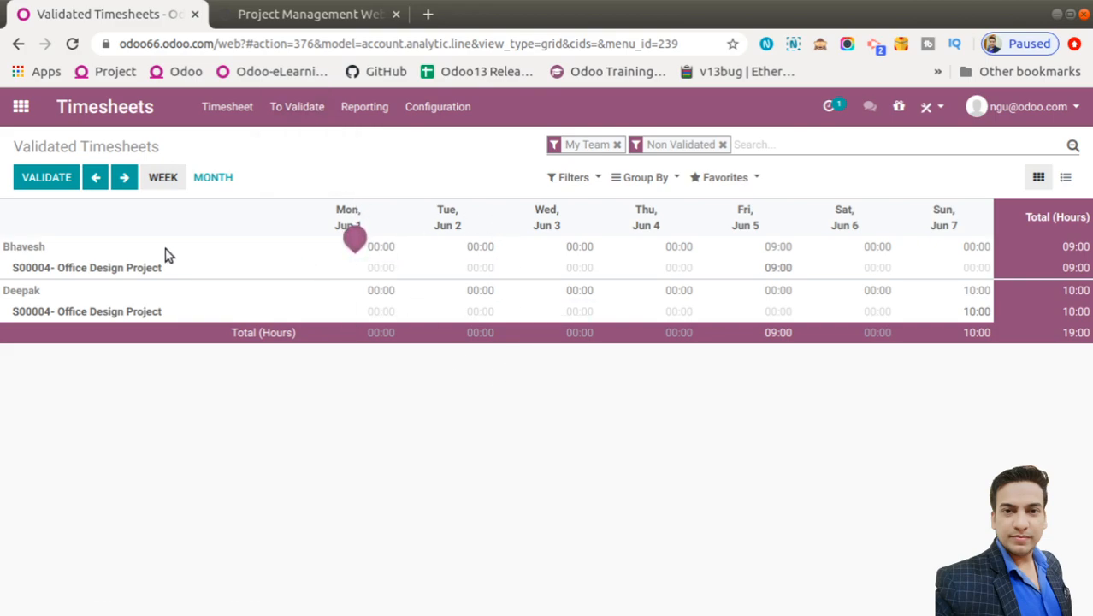
pyautogui.click(45, 183)
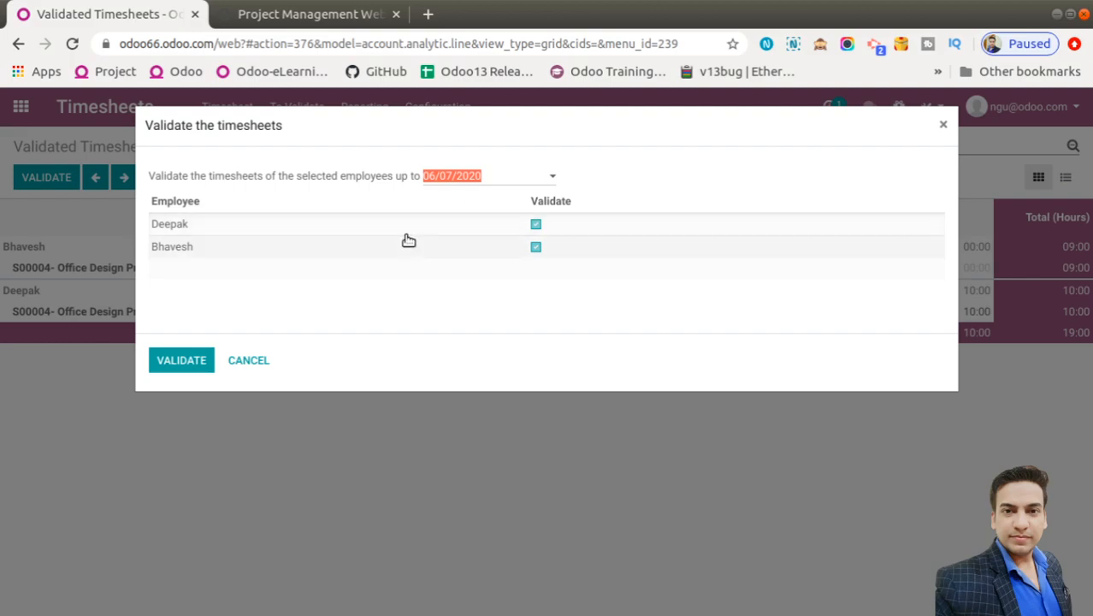
pyautogui.click(537, 226)
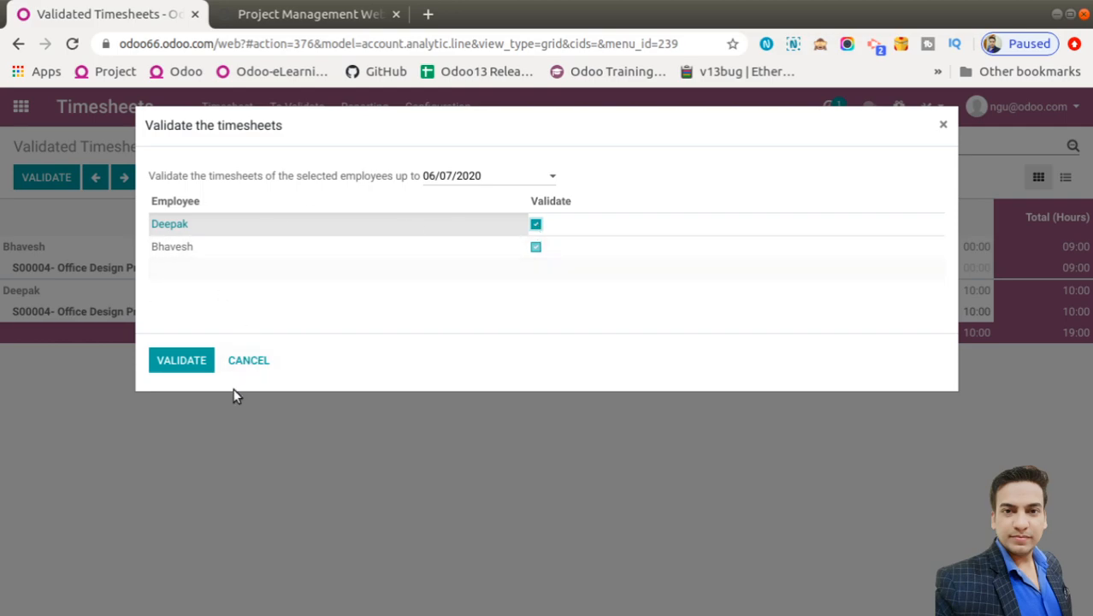
pyautogui.click(359, 301)
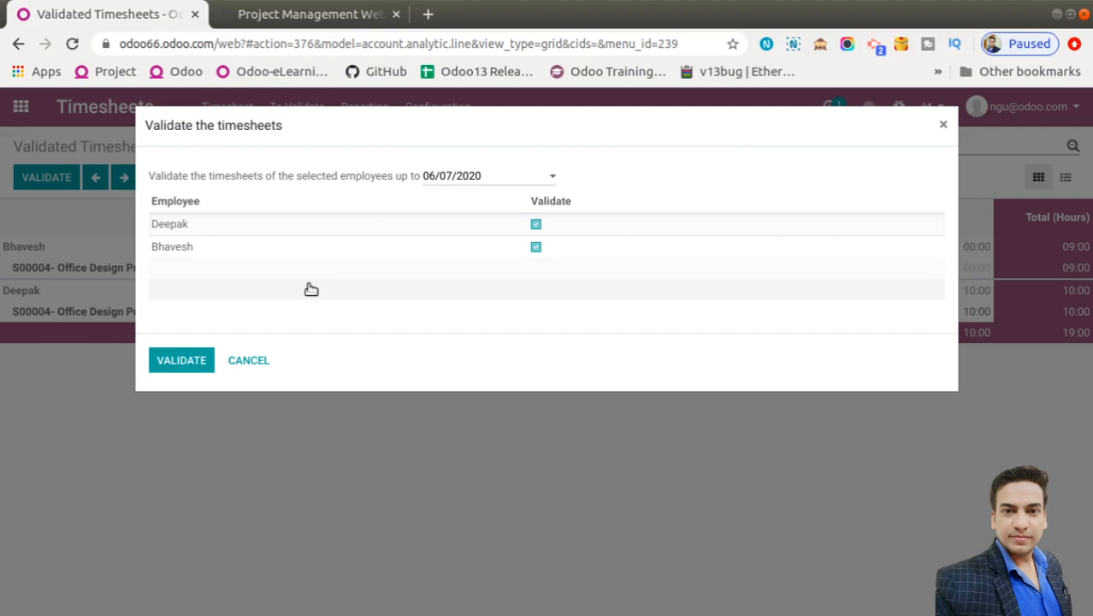
pyautogui.click(178, 356)
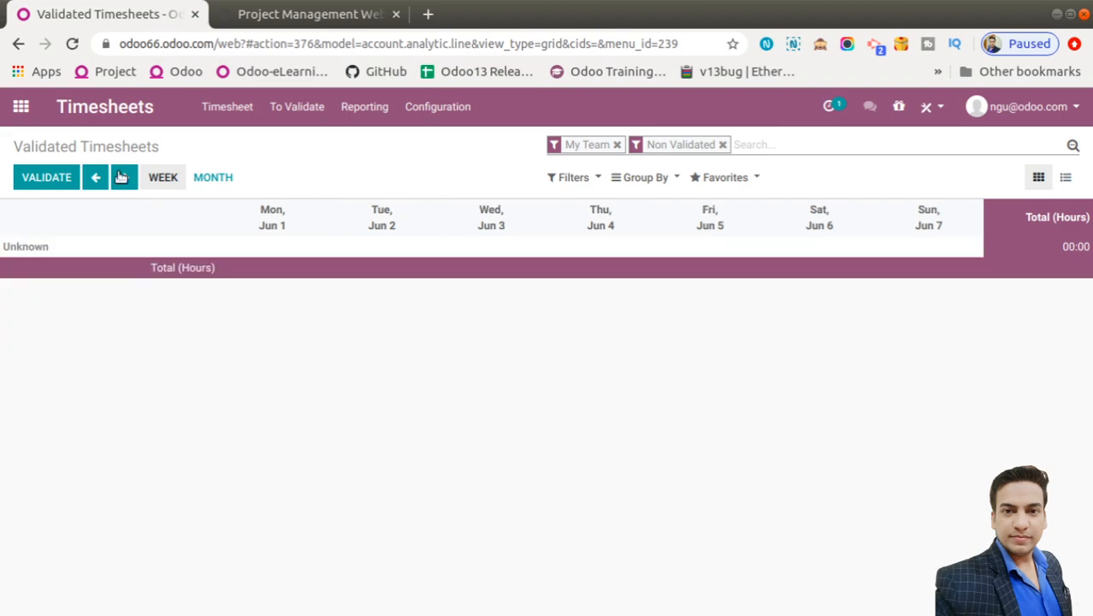
pyautogui.click(20, 106)
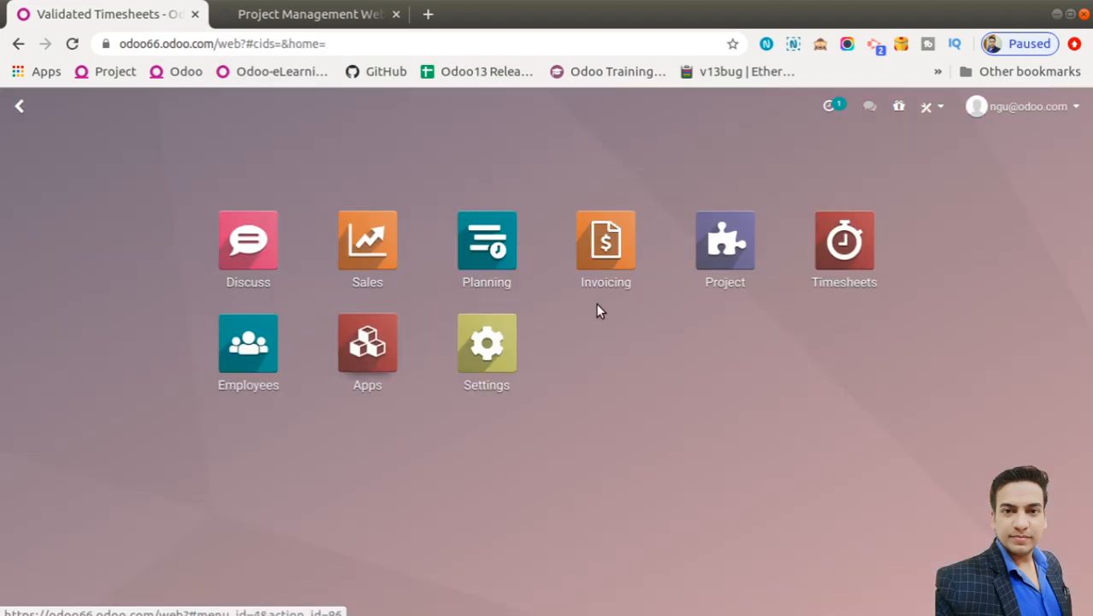
# Open Meeting with Client in S00006- Design Service and review its timesheet hours
pyautogui.click(724, 248)
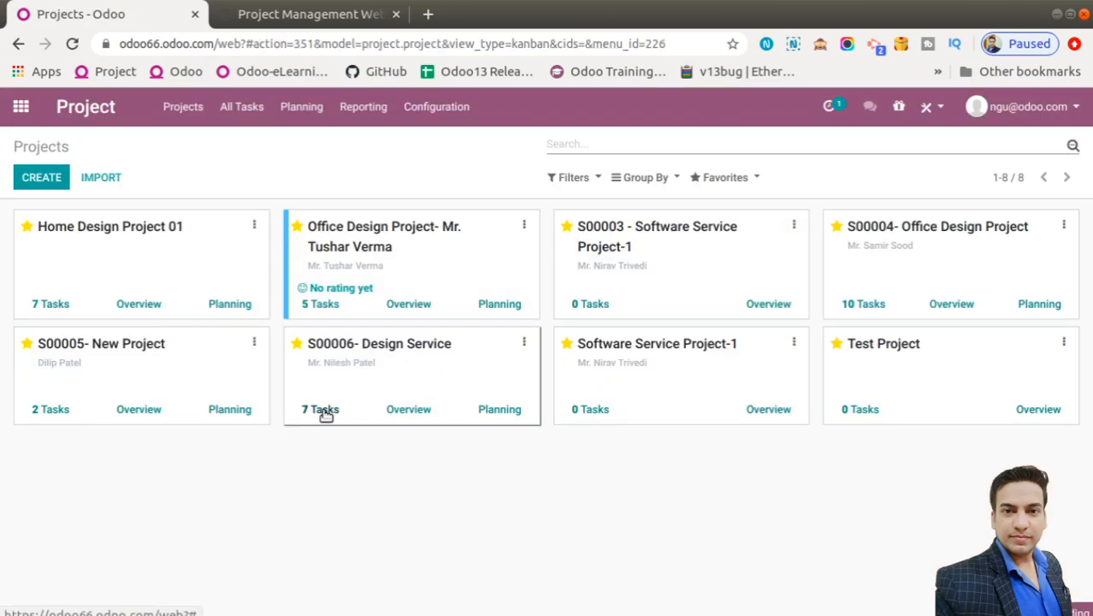
pyautogui.click(389, 377)
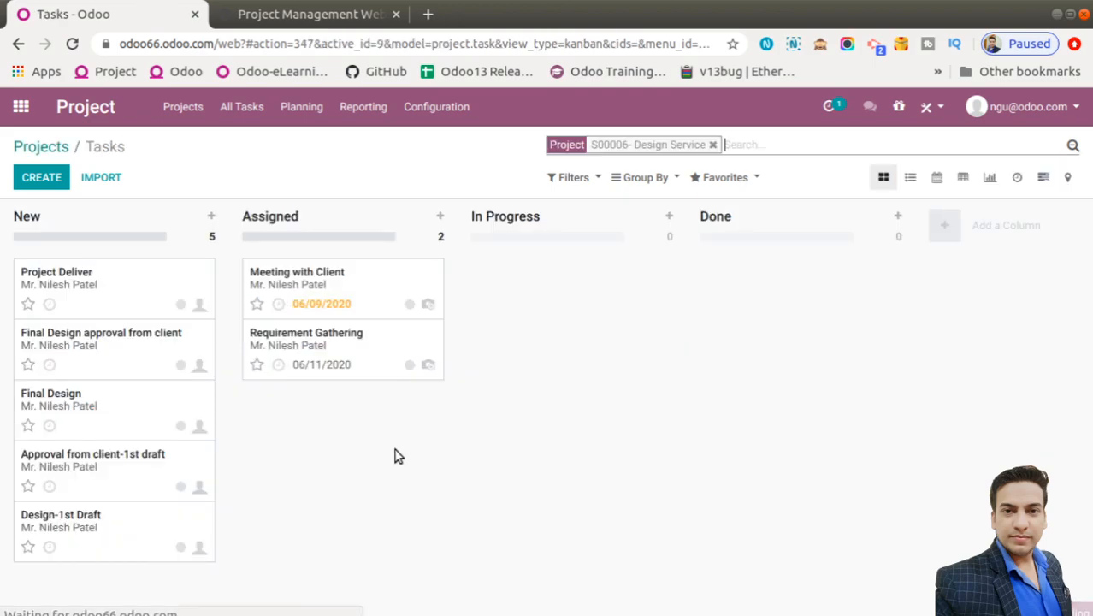
pyautogui.click(378, 280)
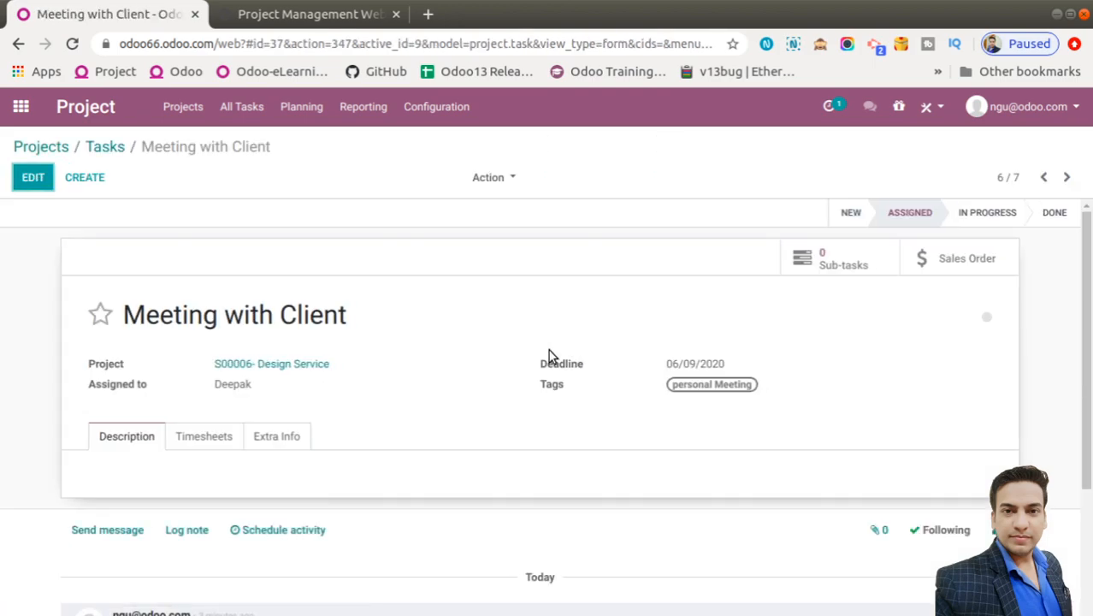
pyautogui.scroll(-3, 767, 494)
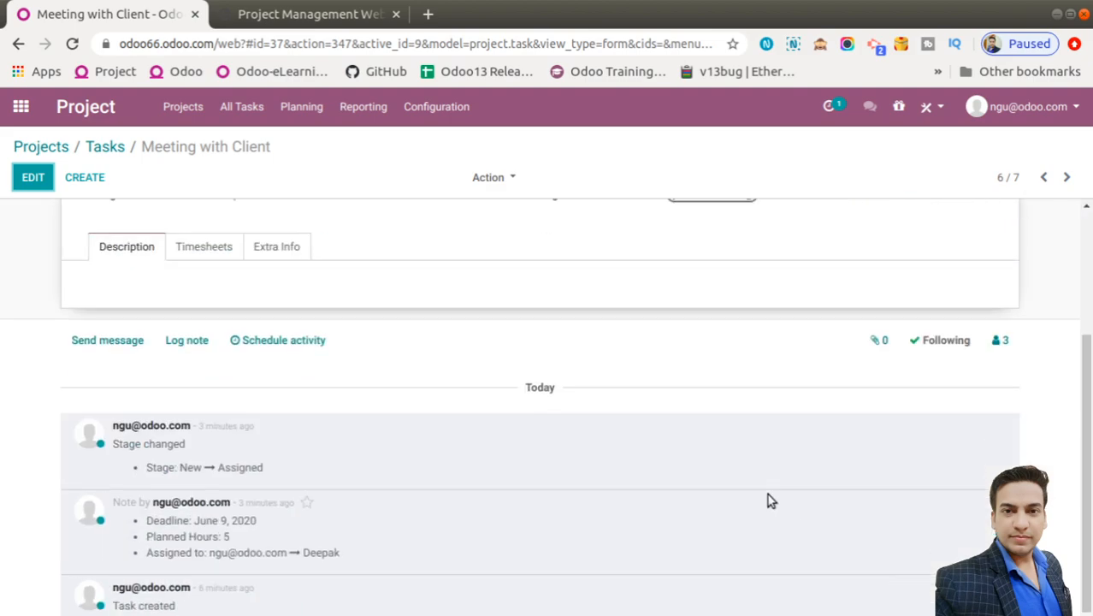
pyautogui.click(196, 256)
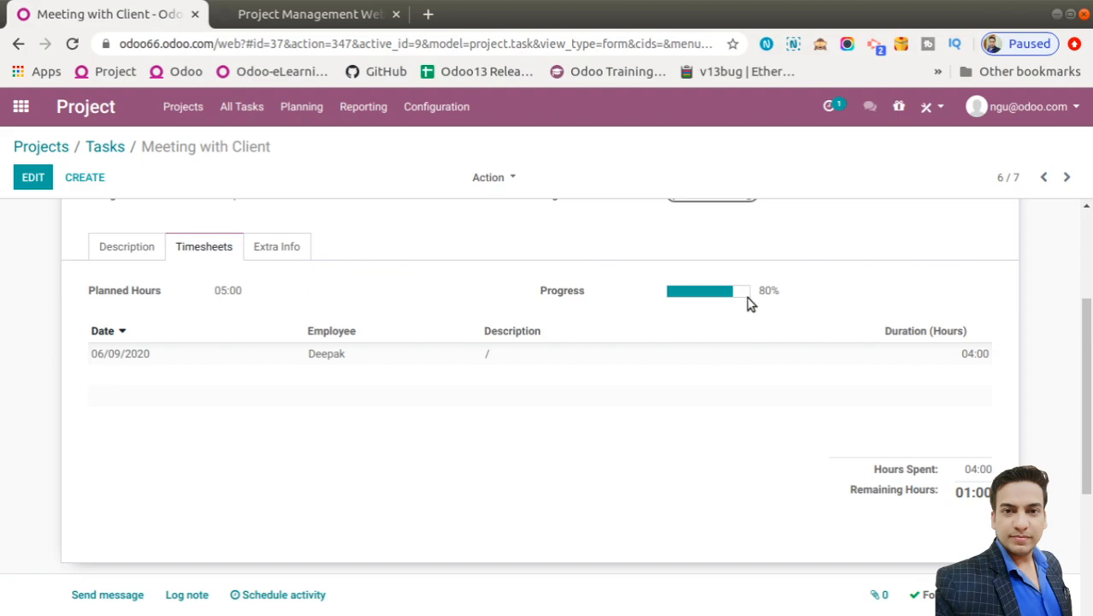
pyautogui.scroll(3, 1091, 240)
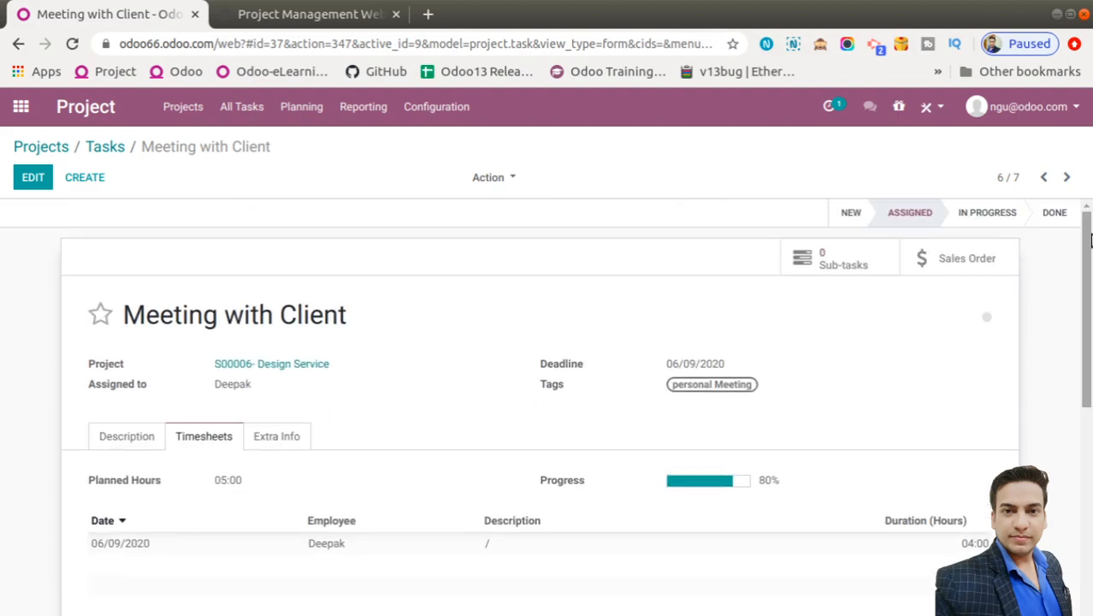
# Move to Requirement Gathering and review its 6-hour timesheet line and 75% progress
pyautogui.click(1066, 180)
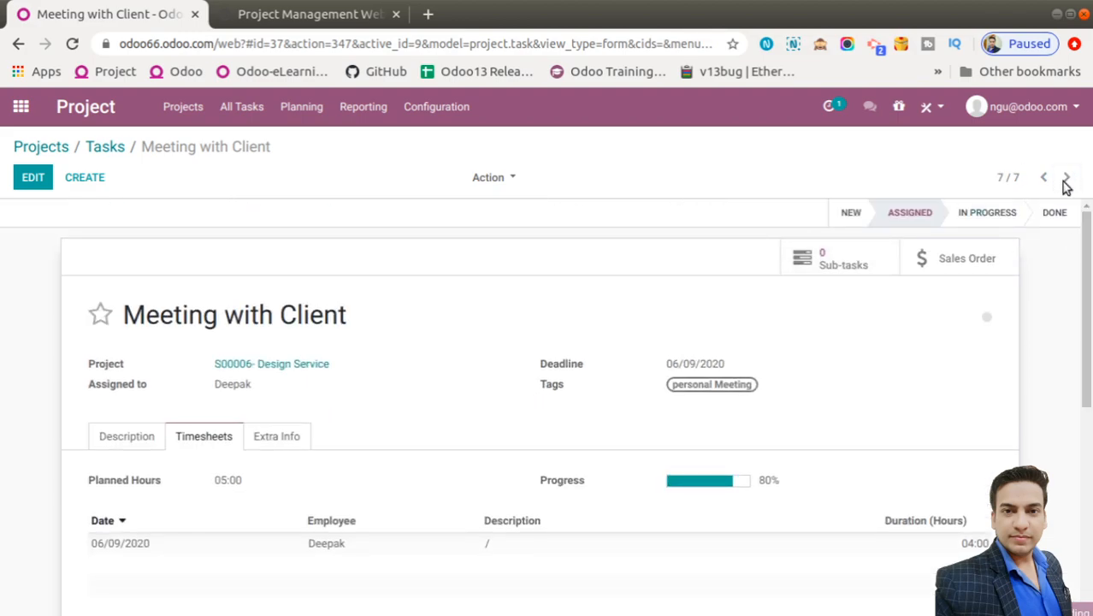
pyautogui.scroll(-5, 775, 374)
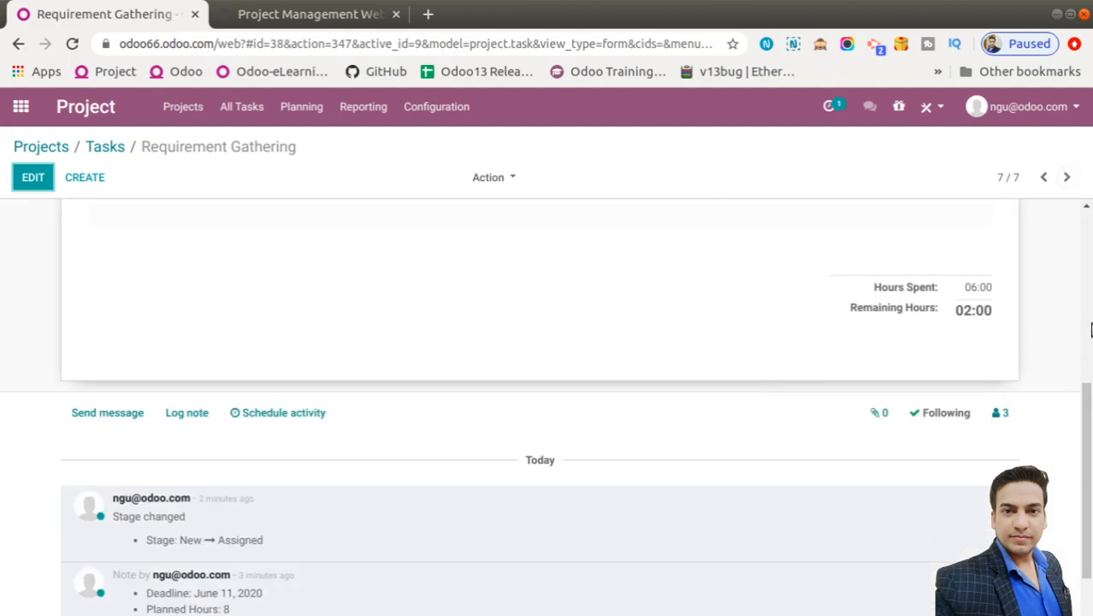
pyautogui.scroll(5, 946, 334)
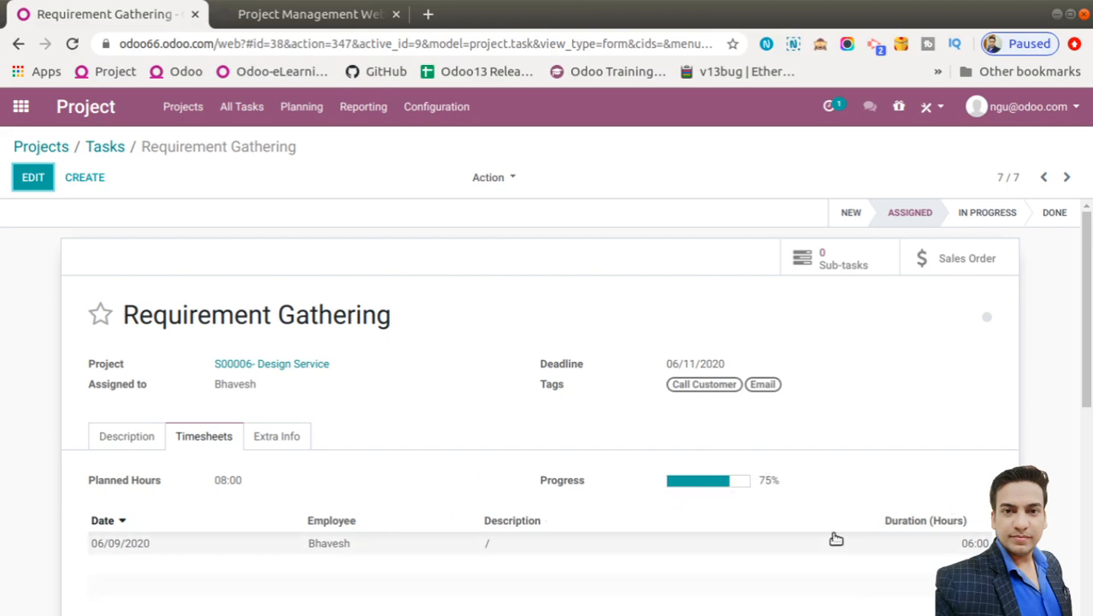
pyautogui.click(1090, 485)
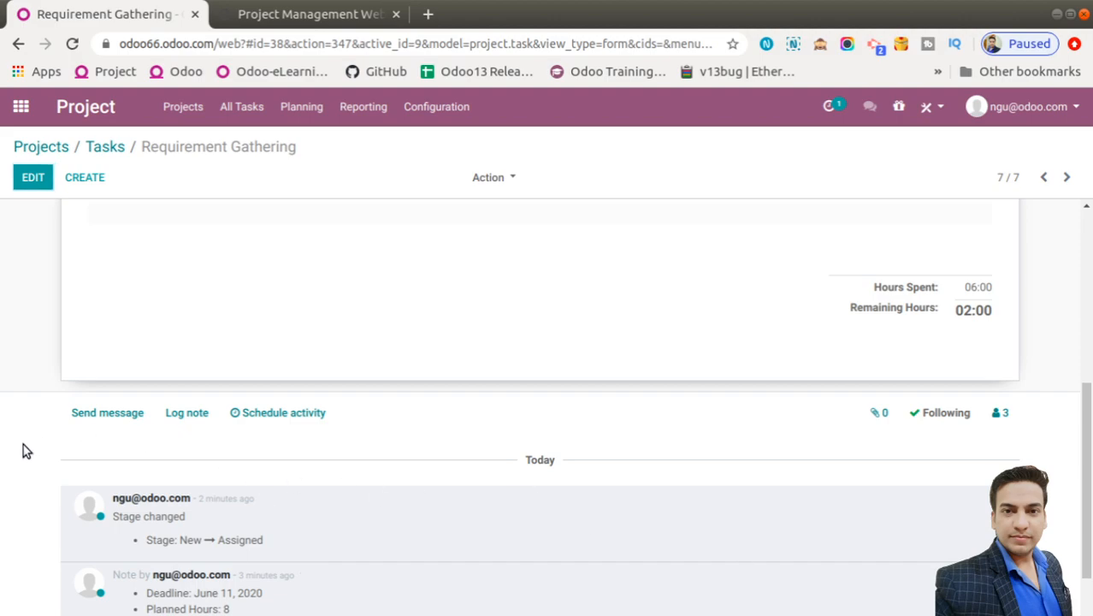
pyautogui.scroll(-1, 26, 450)
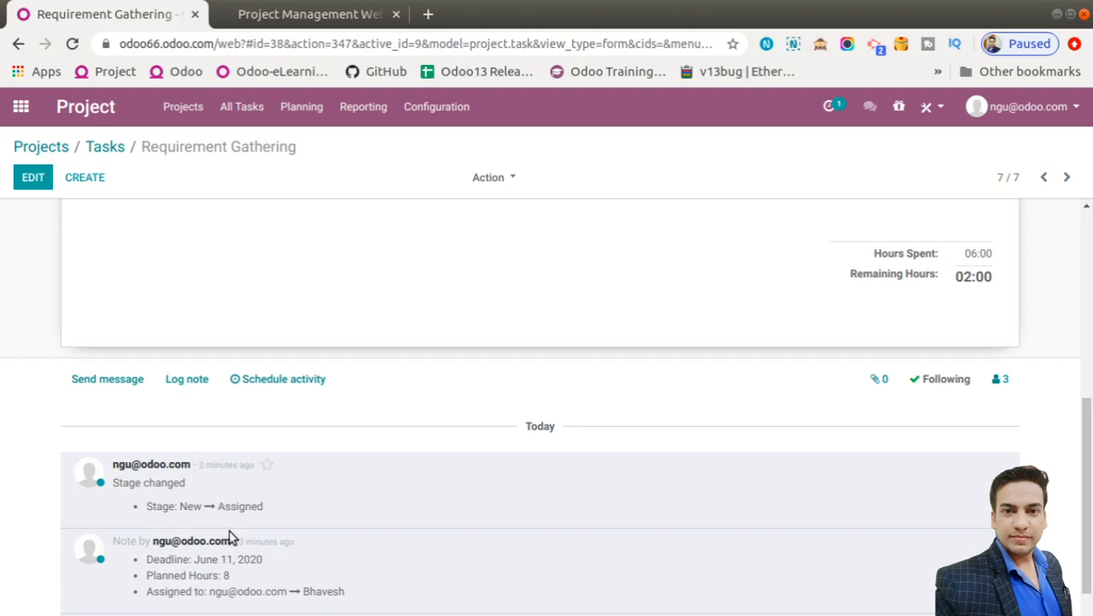
# Log an internal note tagging the assigned employee: 'Please ensure to cover all the points in requirement gathring.'
pyautogui.click(180, 384)
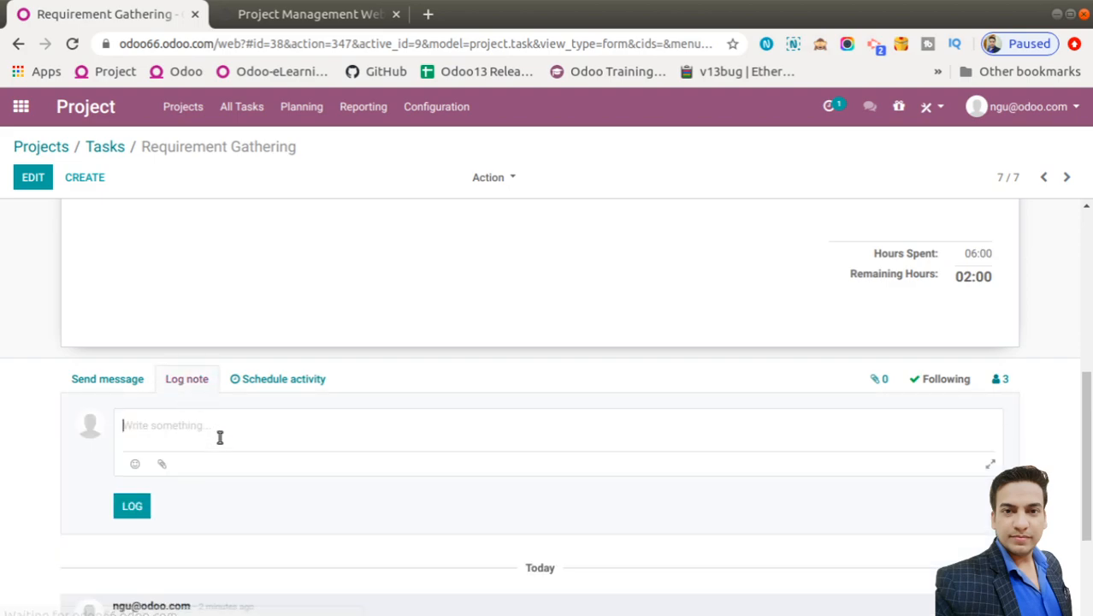
pyautogui.write('@bha')
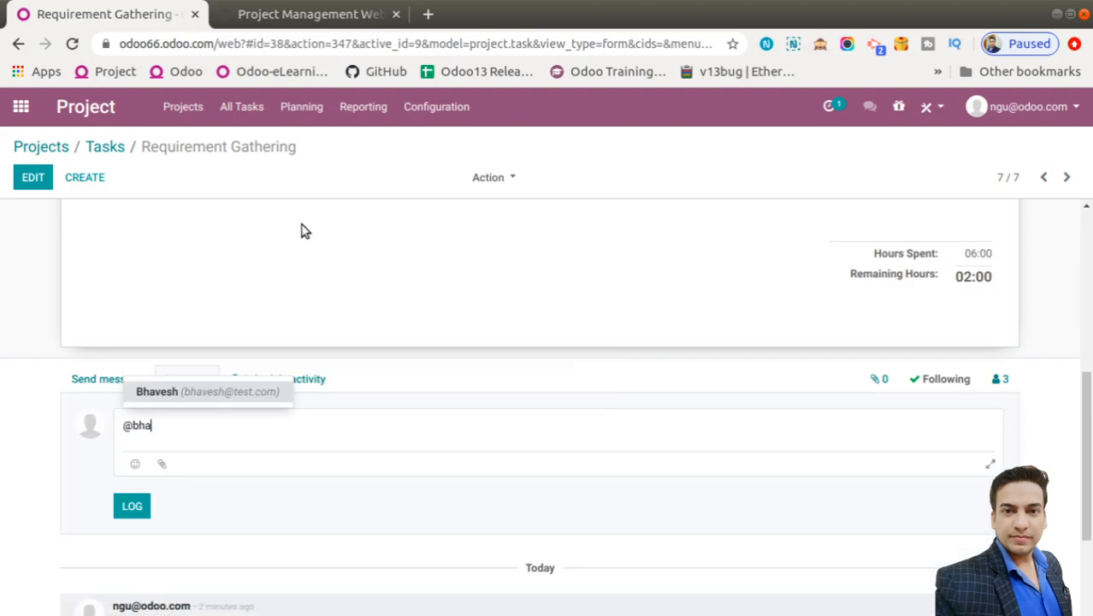
pyautogui.click(201, 390)
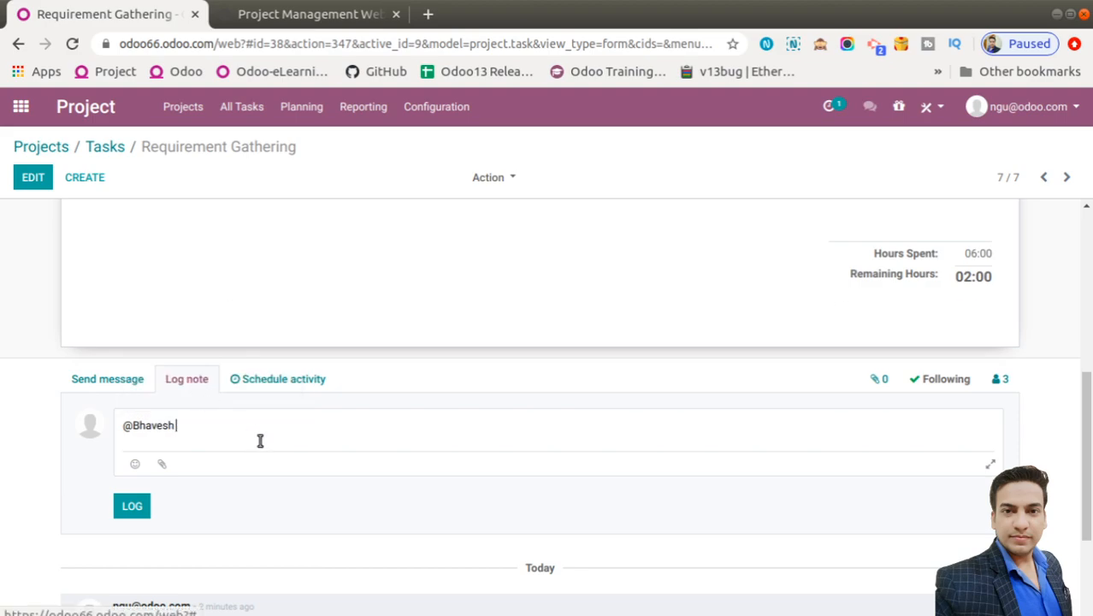
pyautogui.write('- Ple')
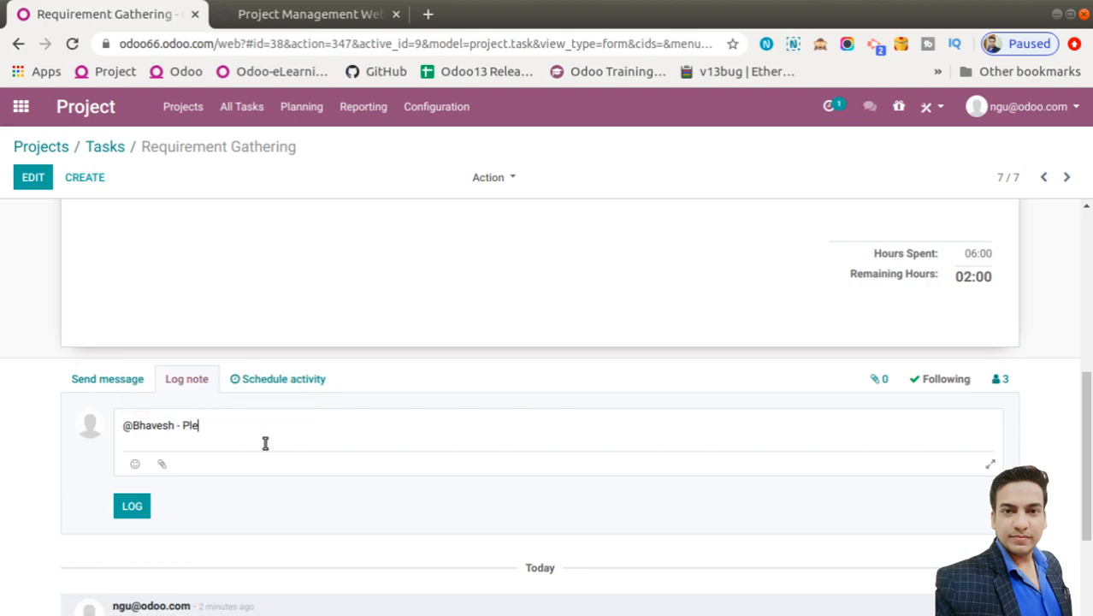
pyautogui.write('ase ensure to cover all the poi')
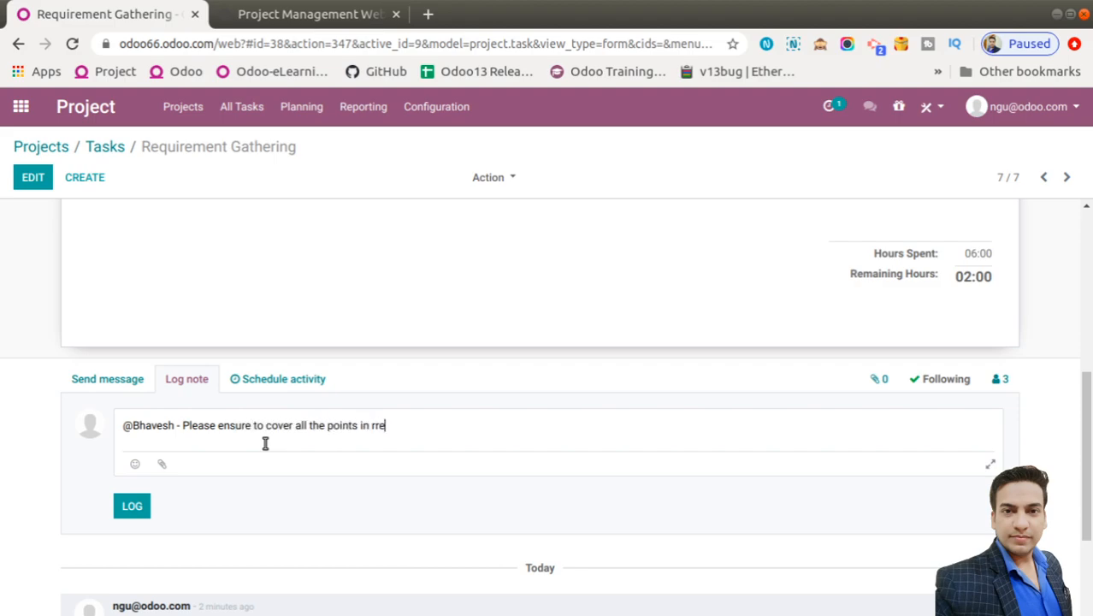
pyautogui.write('nts in requirement gathring')
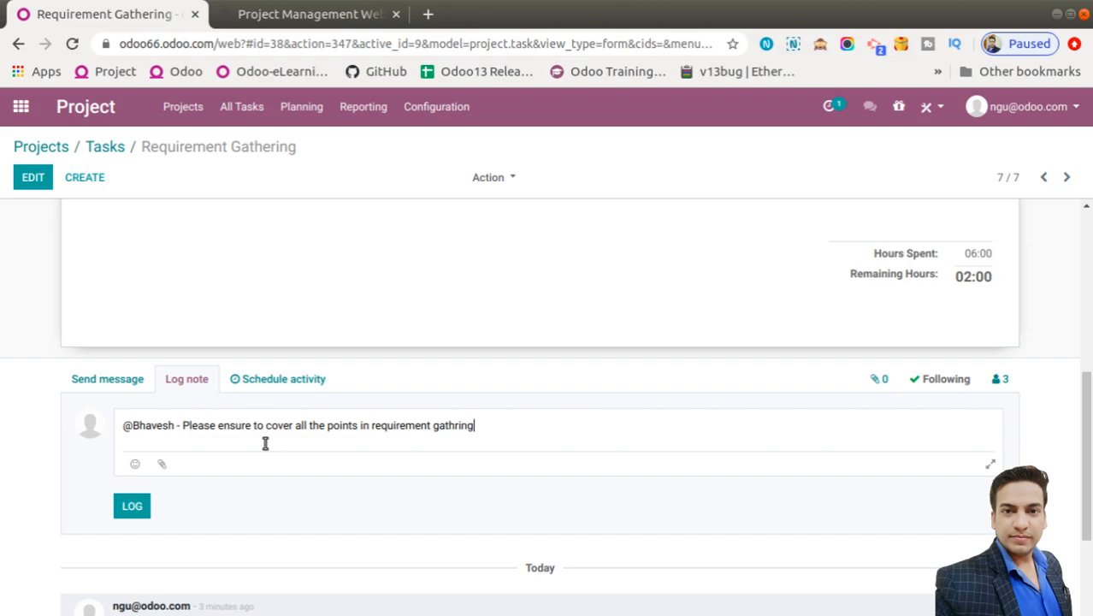
pyautogui.write('.')
pyautogui.click(133, 505)
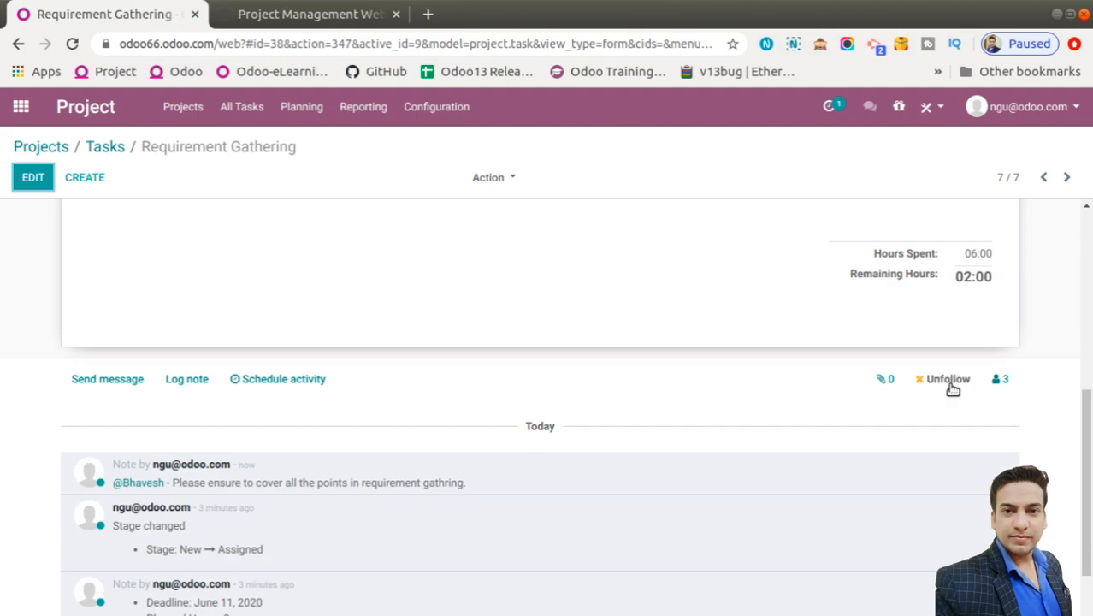
# Check the task's followers list, then close it
pyautogui.click(996, 379)
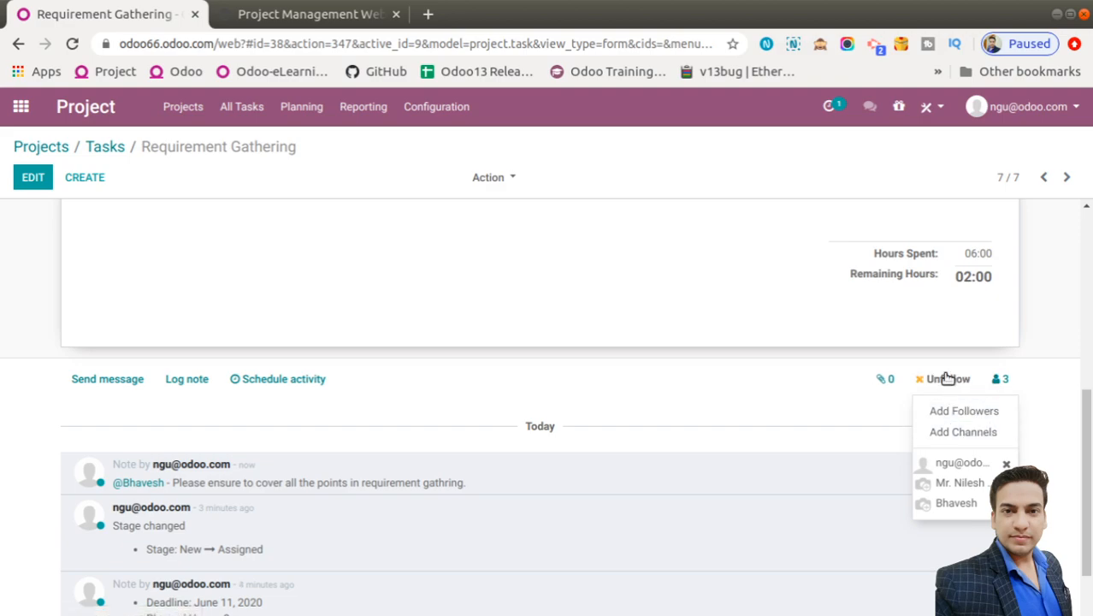
pyautogui.click(767, 405)
pyautogui.scroll(-1, 767, 406)
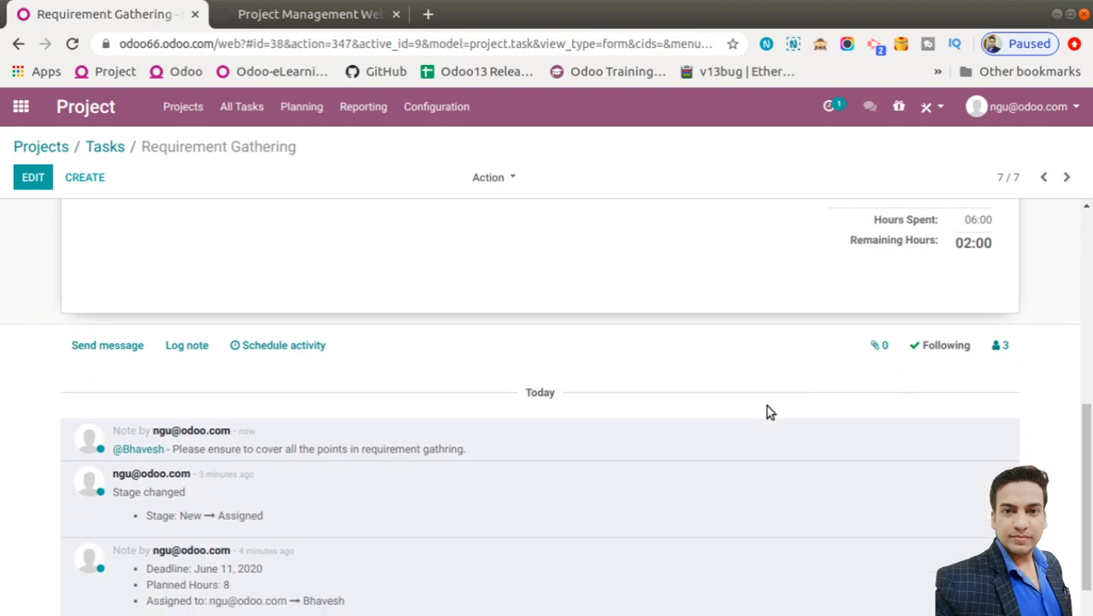
pyautogui.scroll(2, 498, 341)
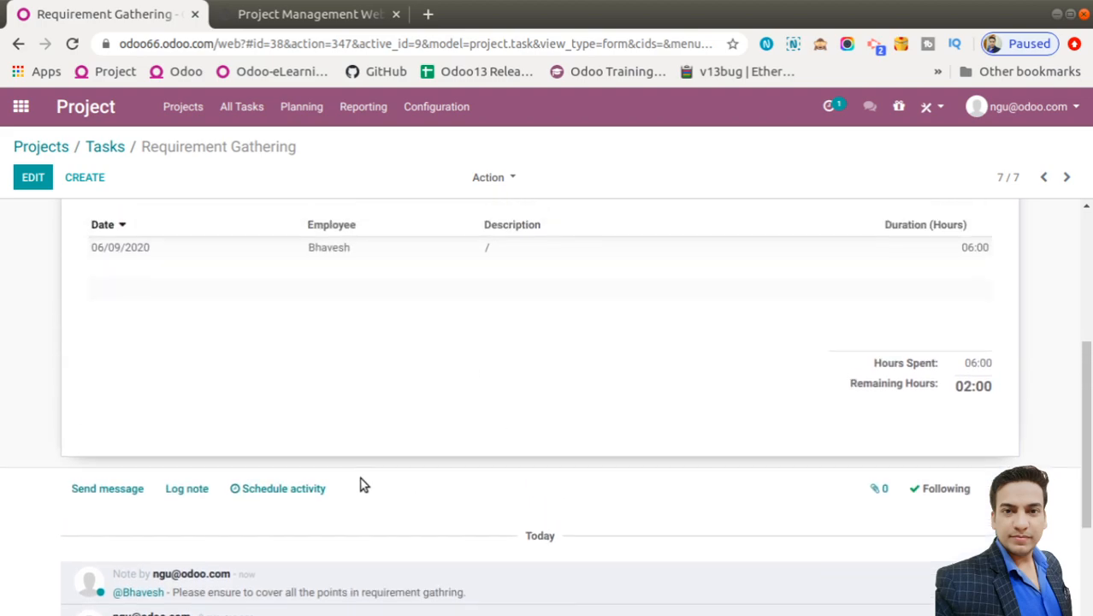
pyautogui.scroll(1, 361, 484)
pyautogui.scroll(-1, 234, 550)
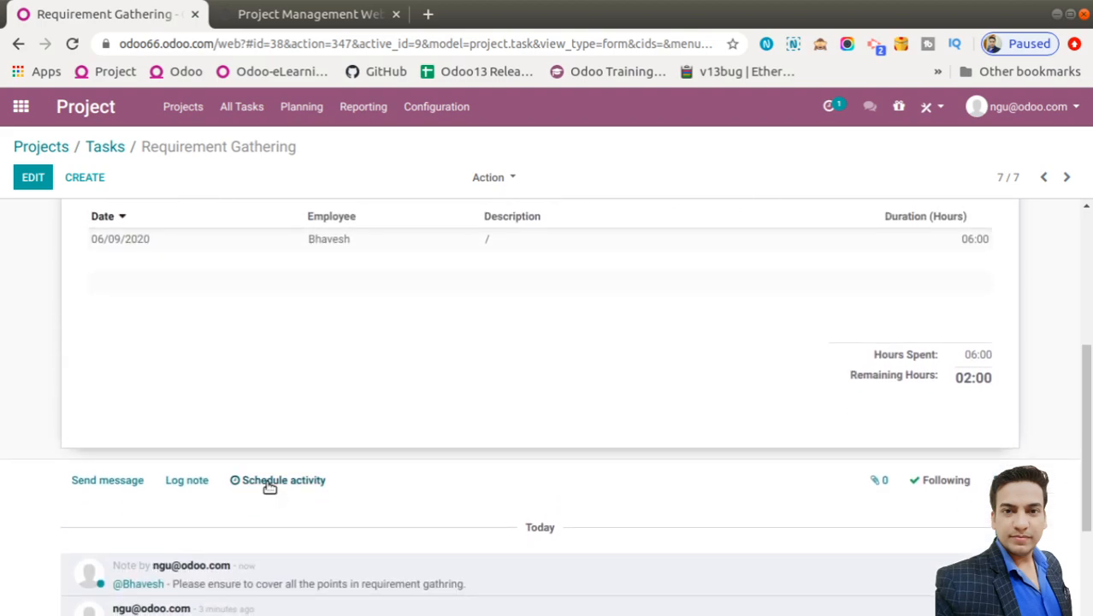
# Schedule a Call activity 'Call for more information' due 06/10/2020 on Requirement Gathering
pyautogui.click(270, 484)
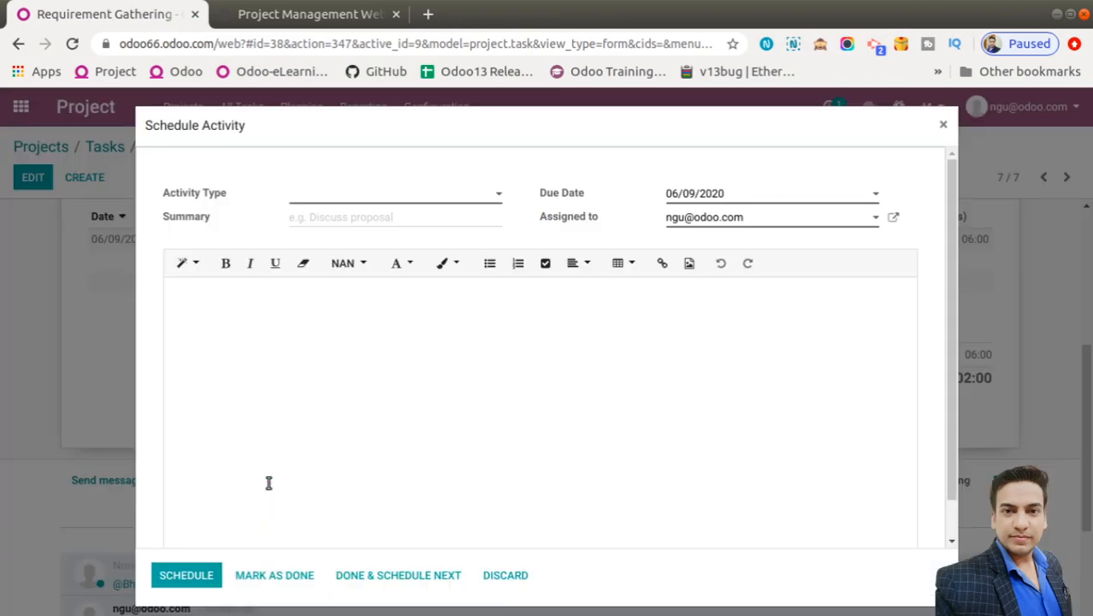
pyautogui.click(340, 198)
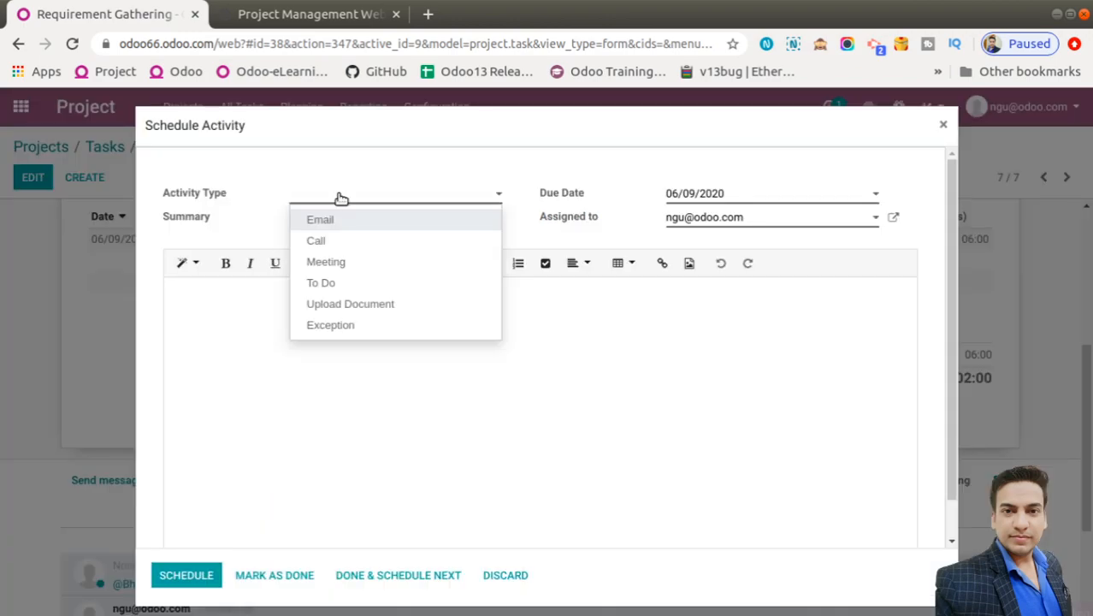
pyautogui.click(316, 241)
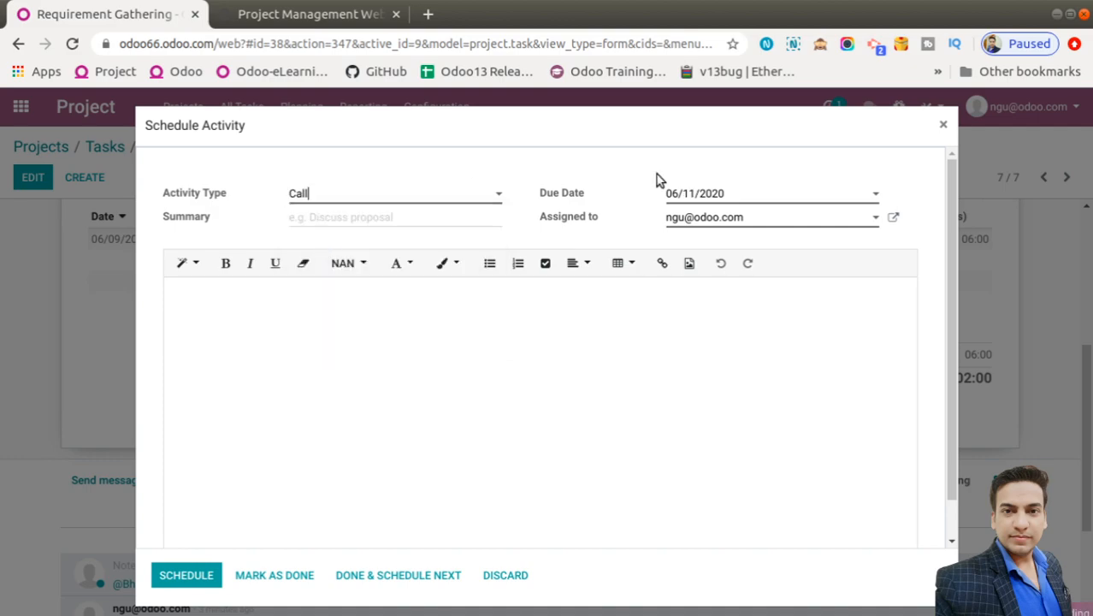
pyautogui.click(725, 194)
pyautogui.click(784, 292)
pyautogui.click(333, 216)
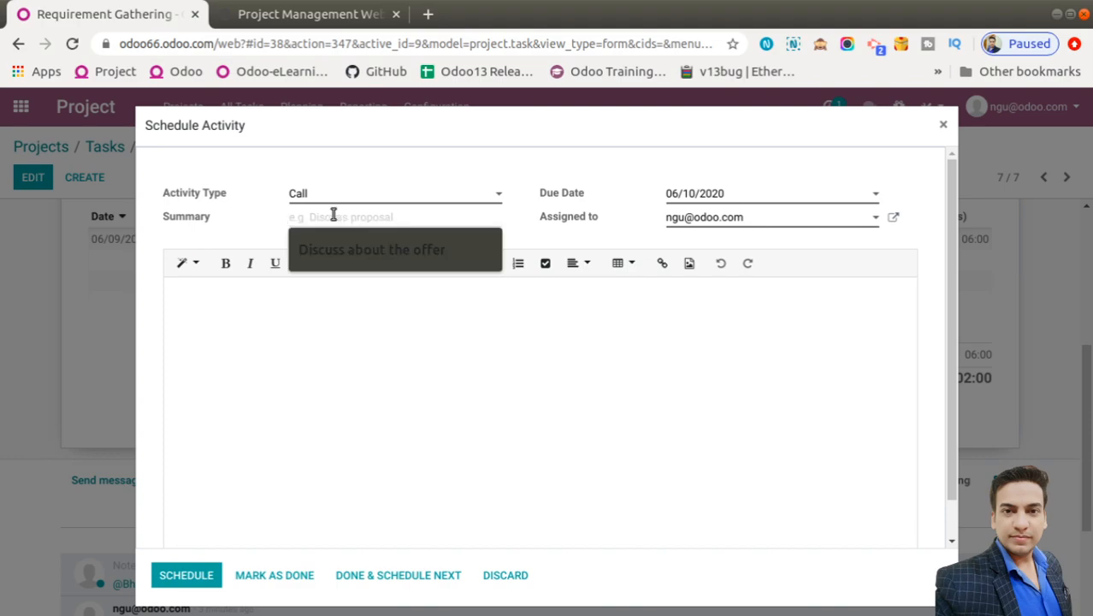
pyautogui.write('Call for more')
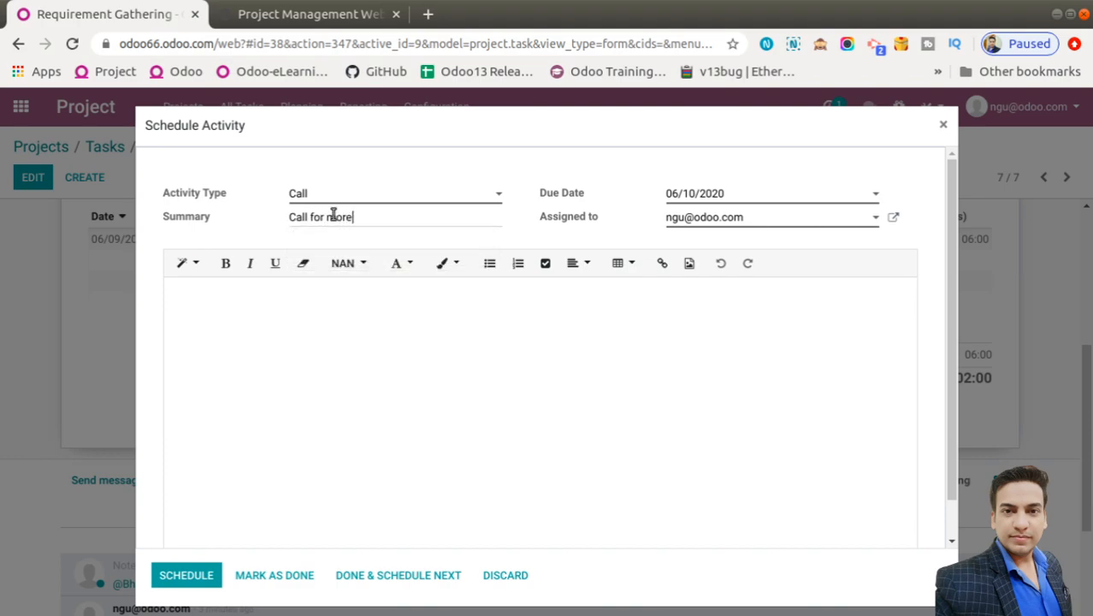
pyautogui.write(' information')
pyautogui.click(413, 335)
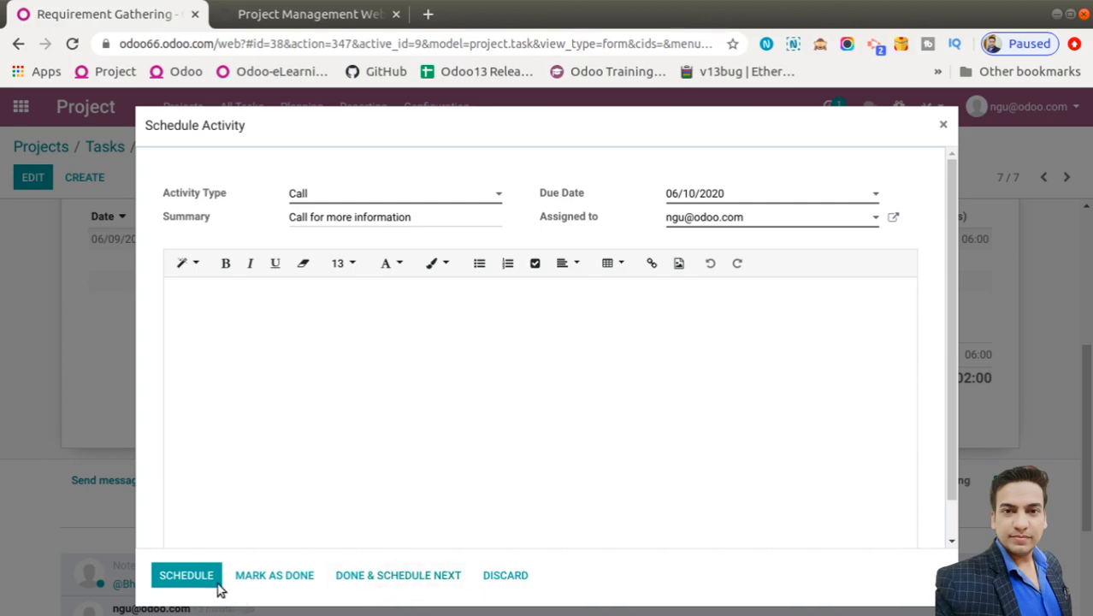
pyautogui.click(187, 576)
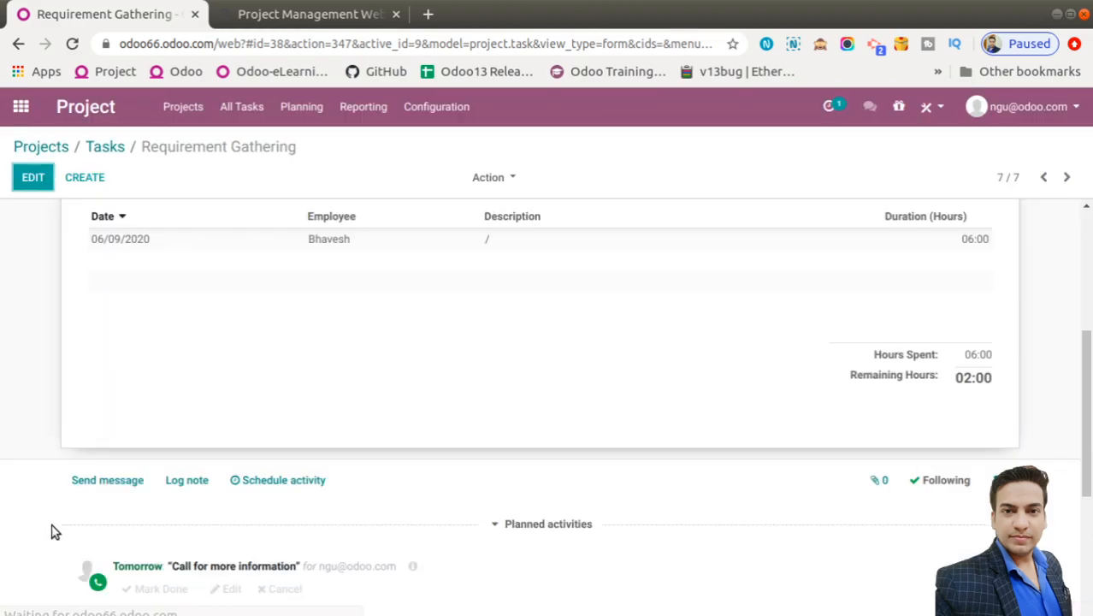
# Mark the planned call done with feedback 'Call was done succefully'
pyautogui.scroll(-1, 52, 532)
pyautogui.scroll(-3, 51, 530)
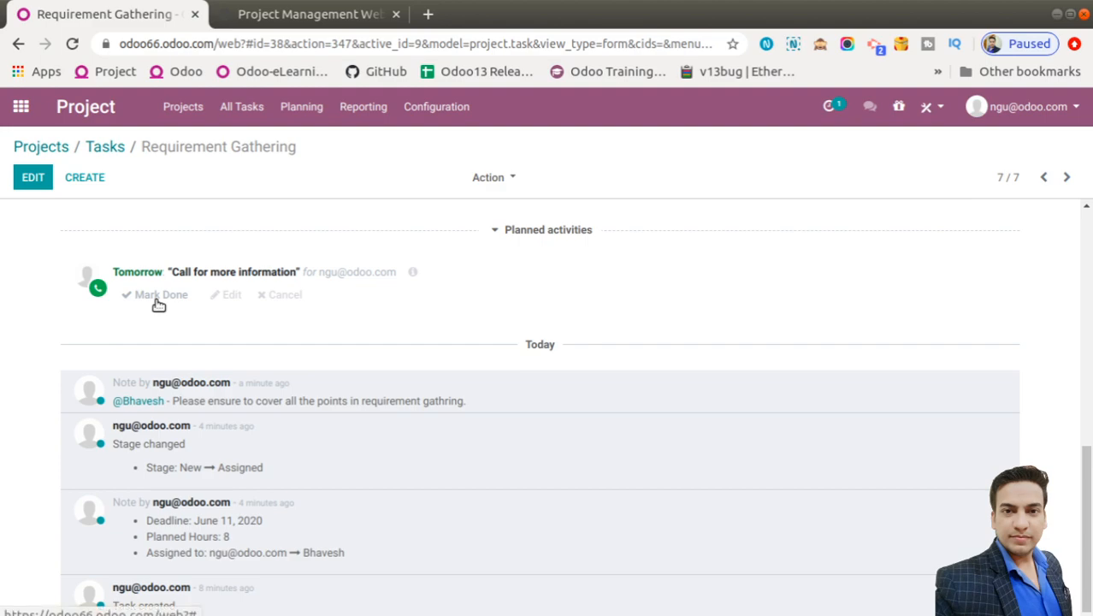
pyautogui.click(159, 302)
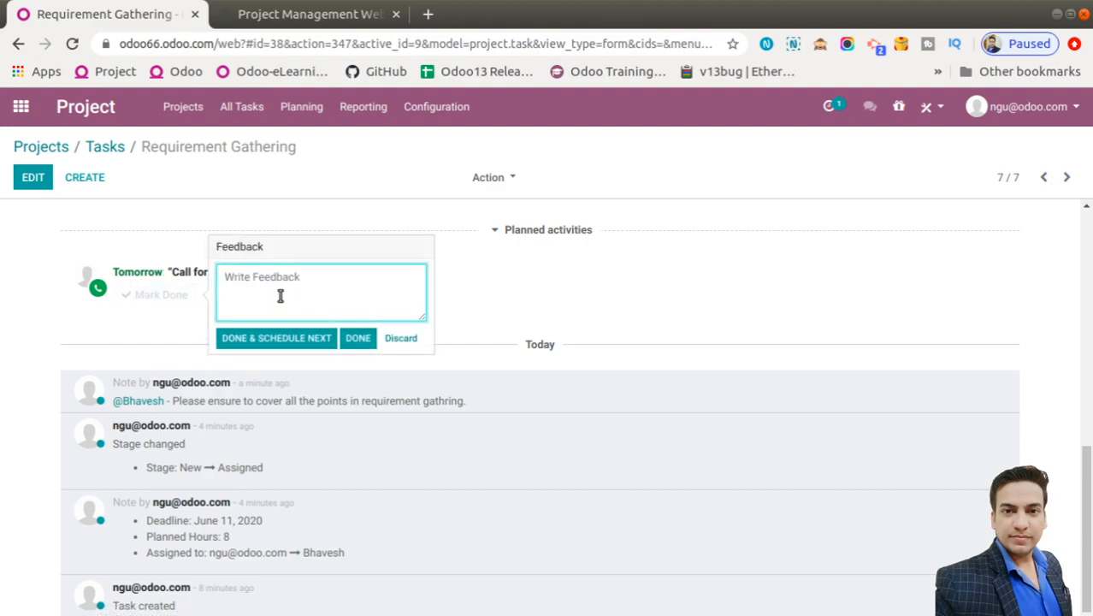
pyautogui.write('Call was done succefully')
pyautogui.click(358, 338)
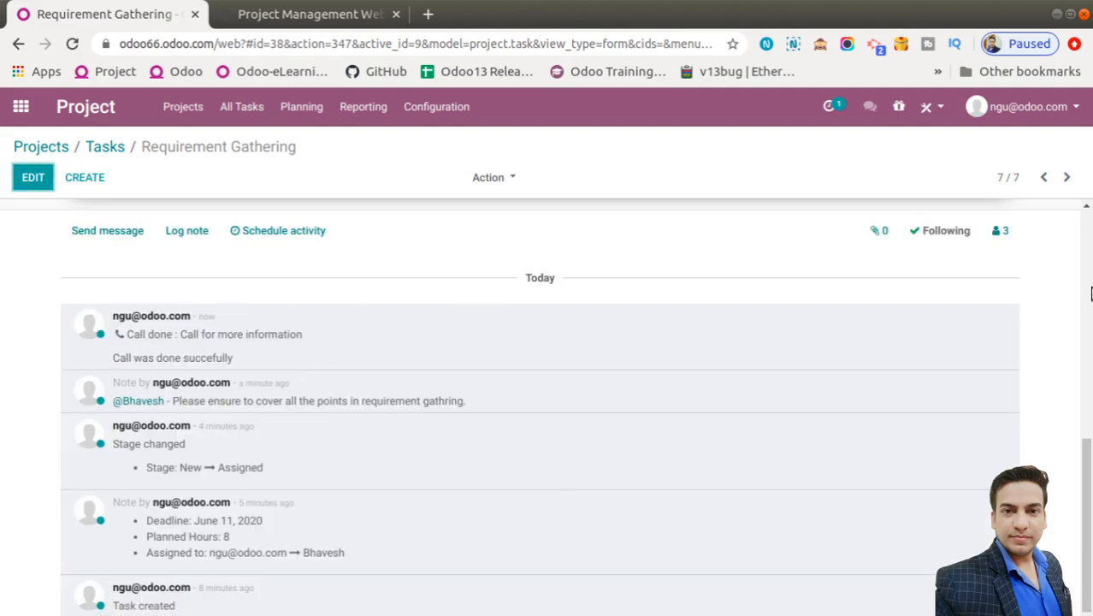
pyautogui.scroll(15, 1091, 293)
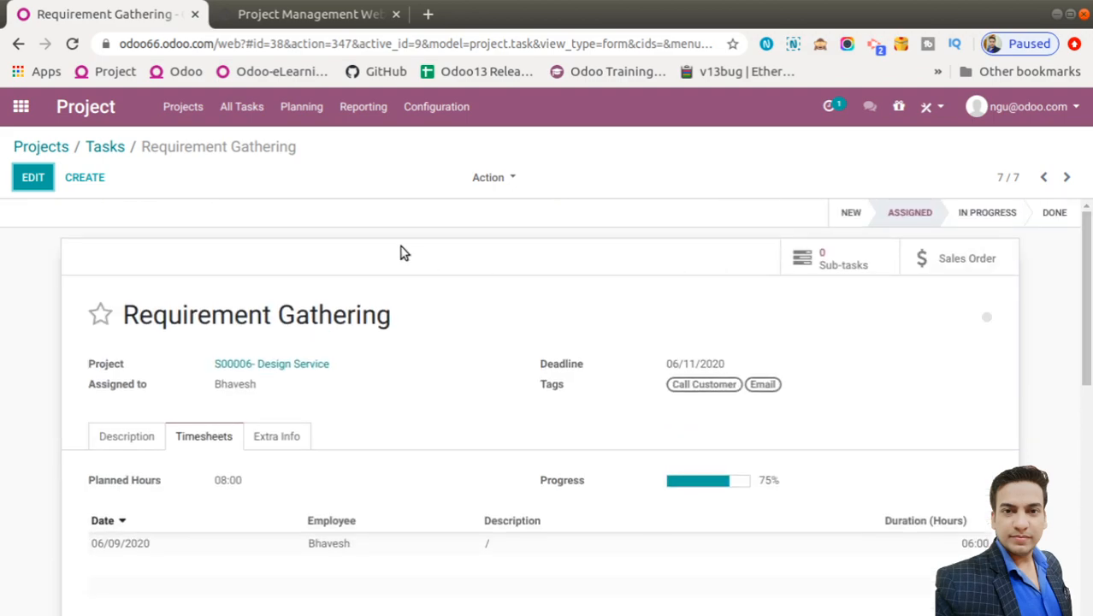
# View all employees' shifts in the Planning app's Gantt chart, then return to the apps home screen
pyautogui.click(300, 112)
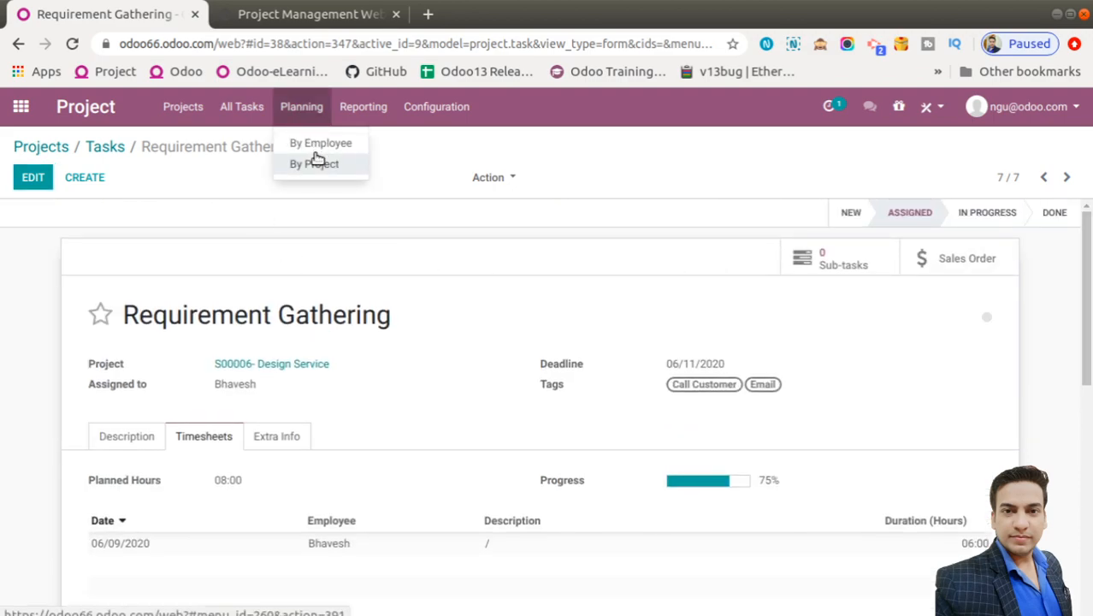
pyautogui.click(19, 105)
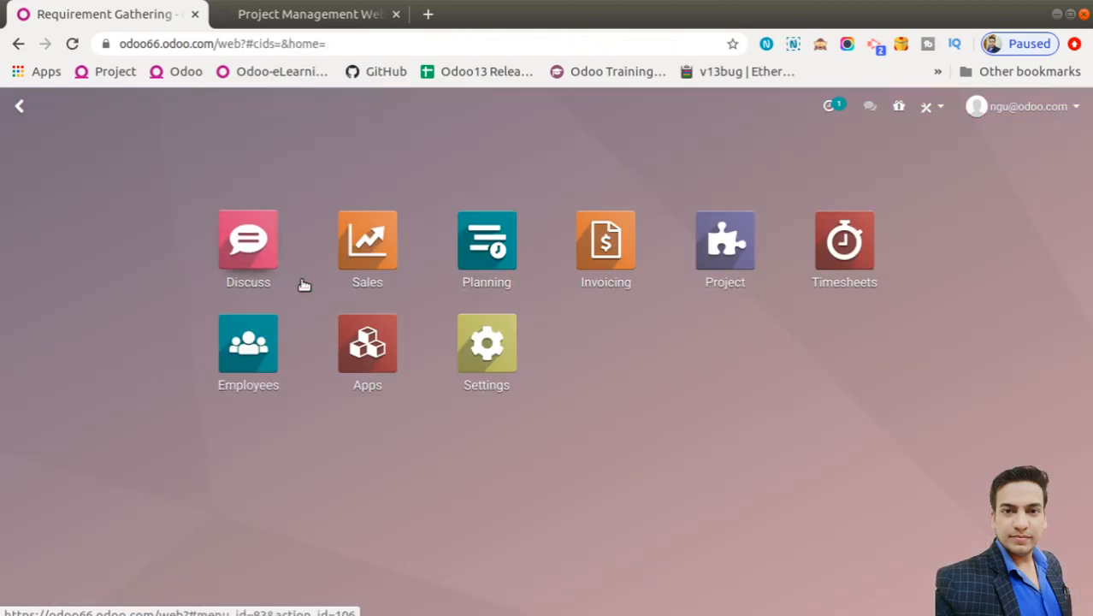
pyautogui.click(454, 255)
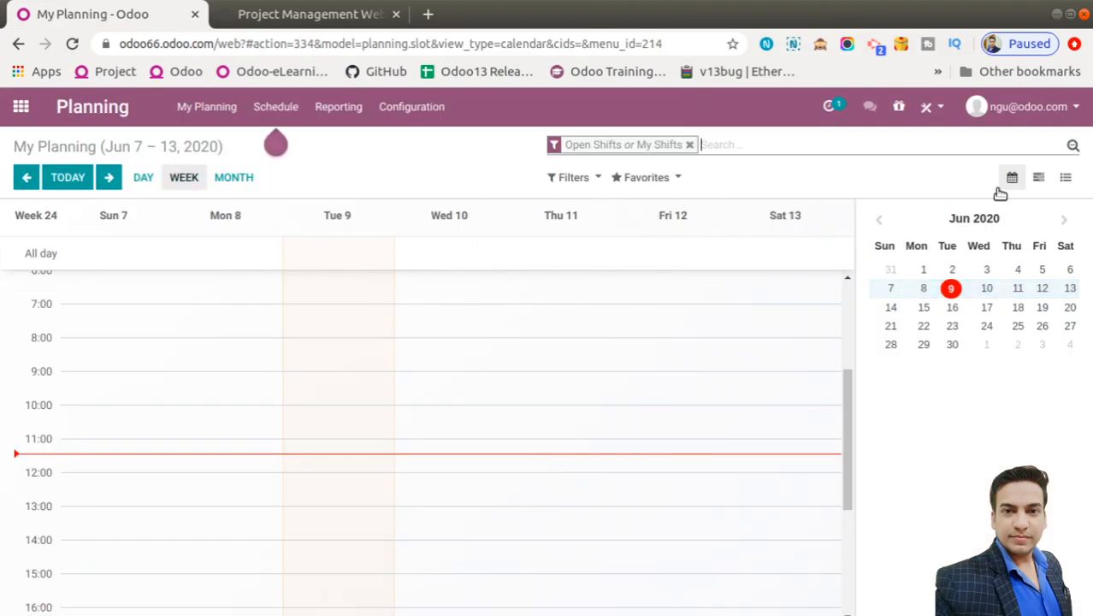
pyautogui.click(1039, 180)
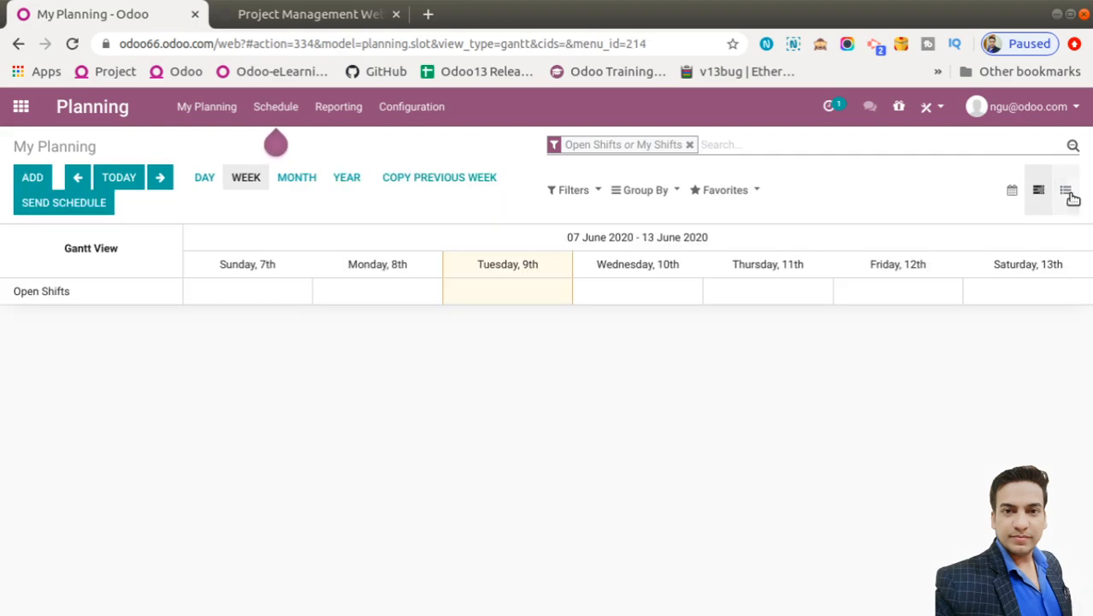
pyautogui.click(688, 145)
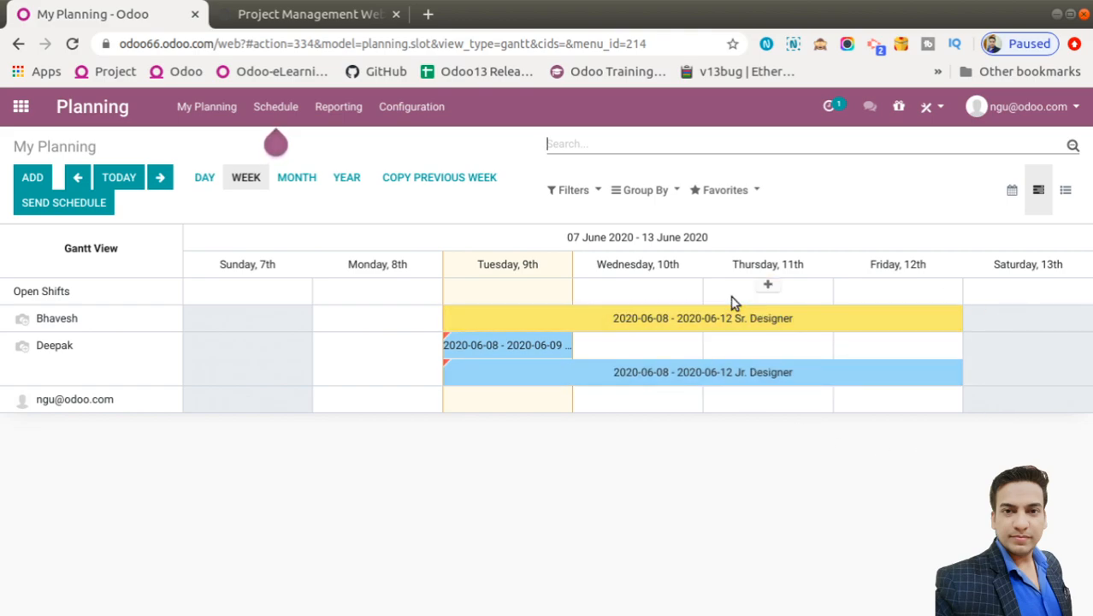
pyautogui.click(22, 107)
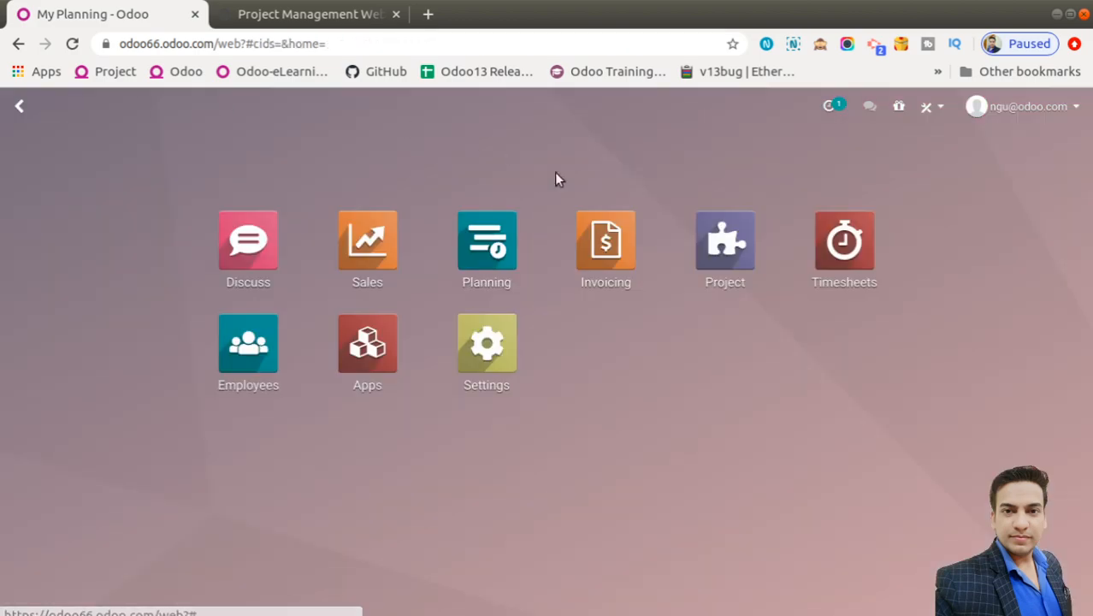
# Open the Project app's Planning by Employee Gantt for 07–13 June 2020
pyautogui.click(724, 247)
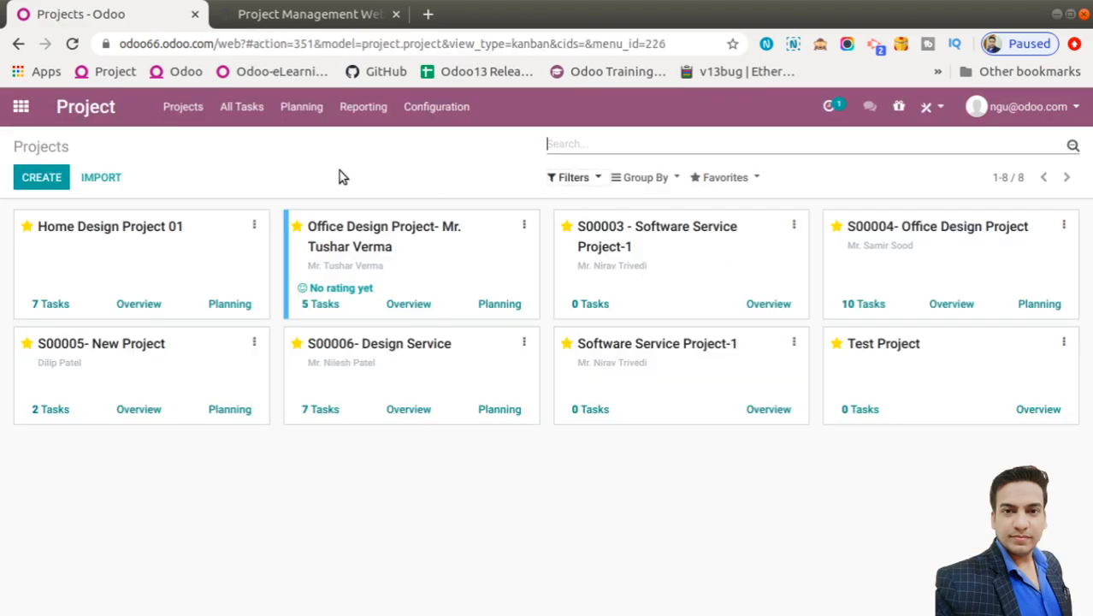
pyautogui.click(316, 108)
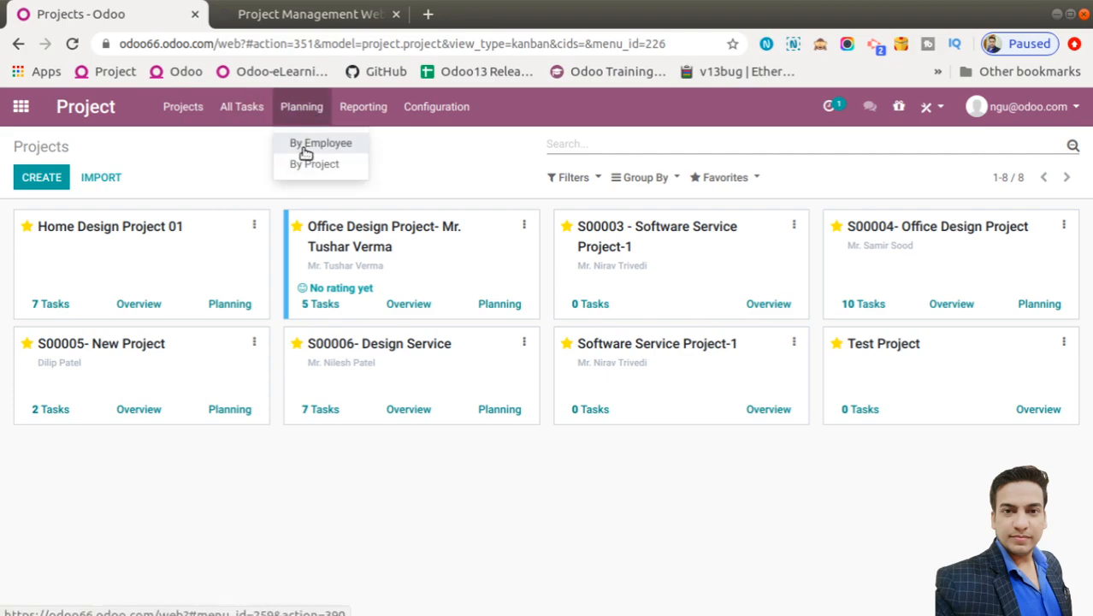
pyautogui.click(312, 144)
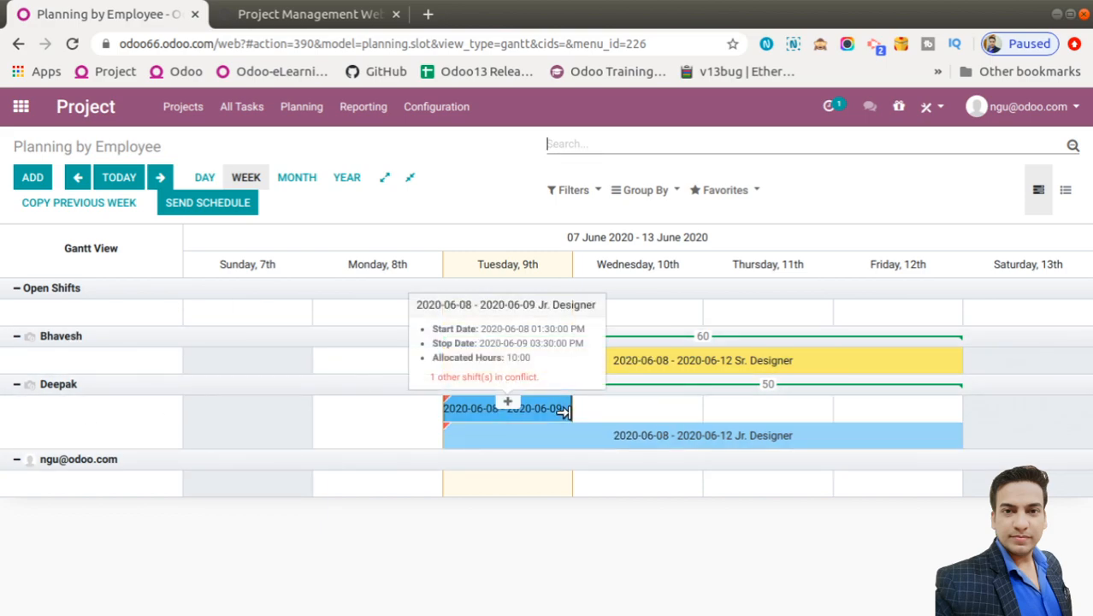
pyautogui.moveTo(650, 446)
pyautogui.moveTo(488, 371)
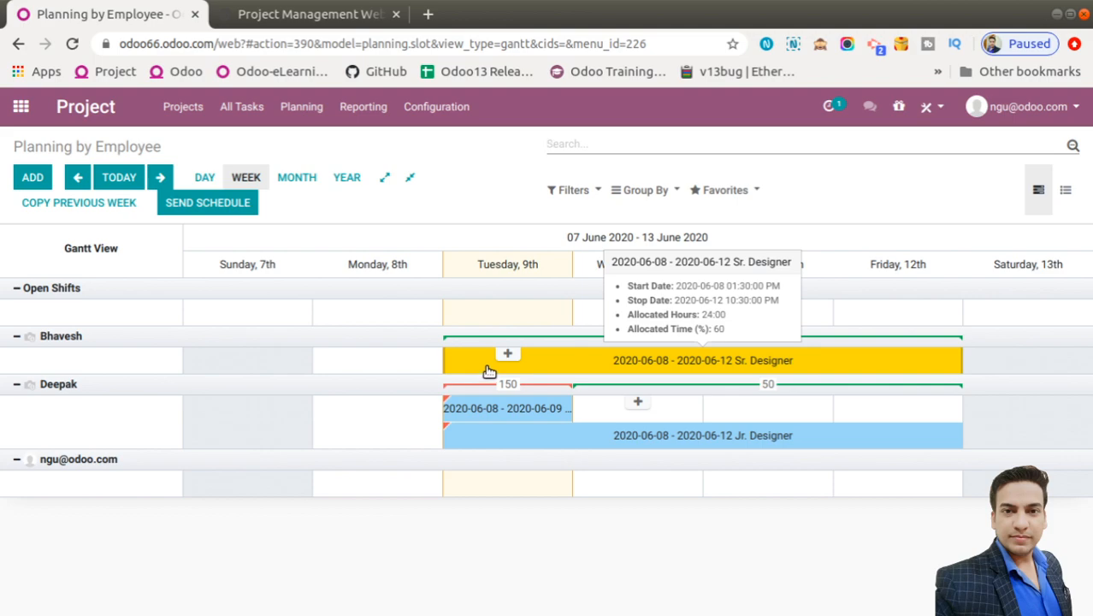
pyautogui.moveTo(563, 411)
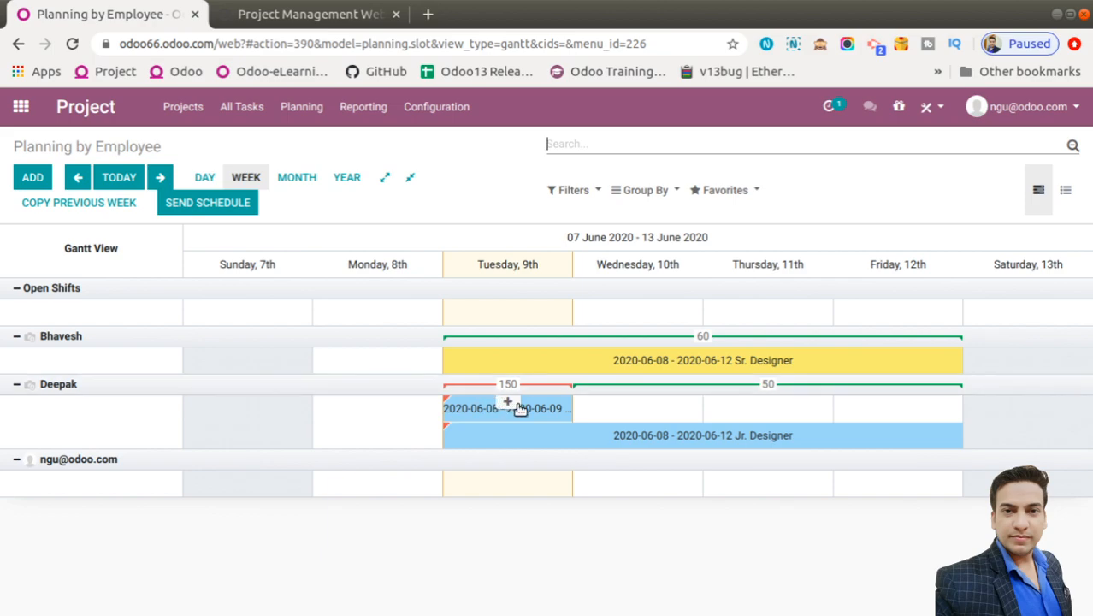
pyautogui.moveTo(489, 406)
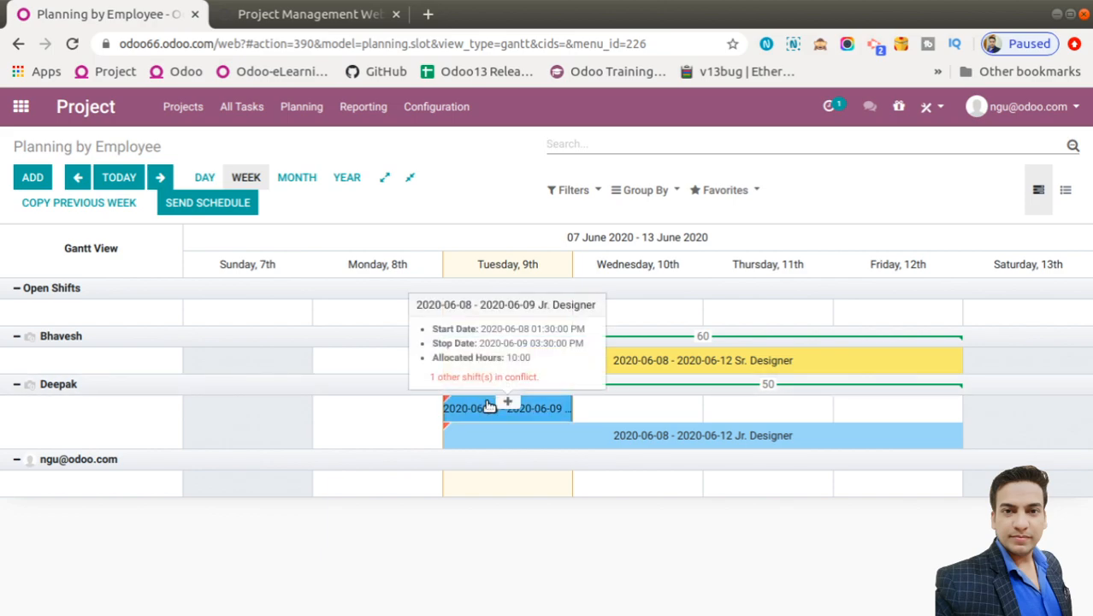
# Inspect the short Jr. Designer shift without changes, then drag it into the bottom user's row
pyautogui.click(488, 406)
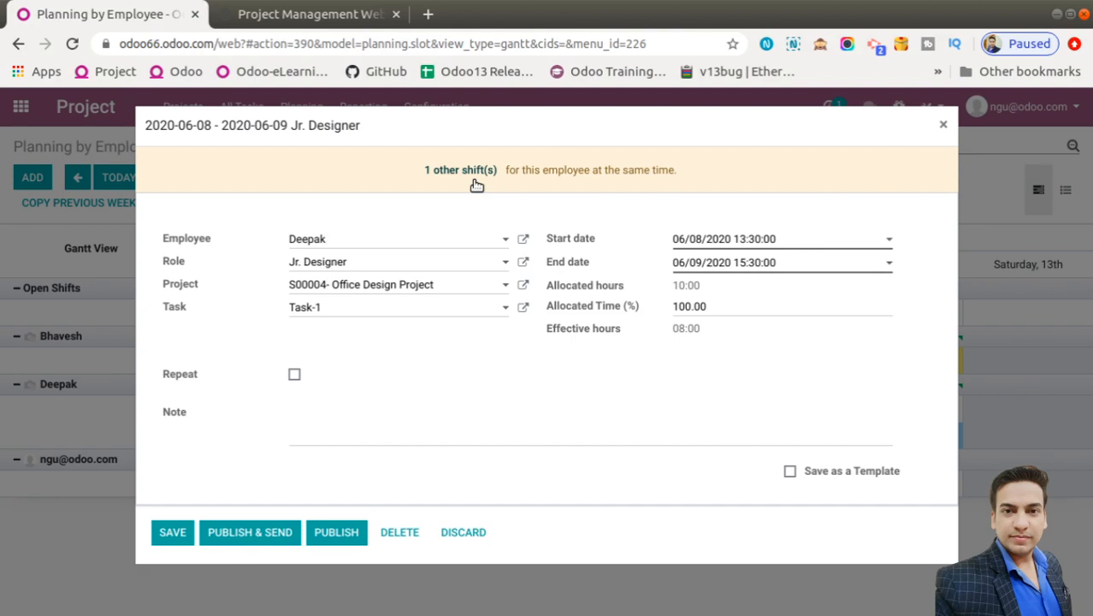
pyautogui.click(942, 125)
pyautogui.moveTo(525, 410)
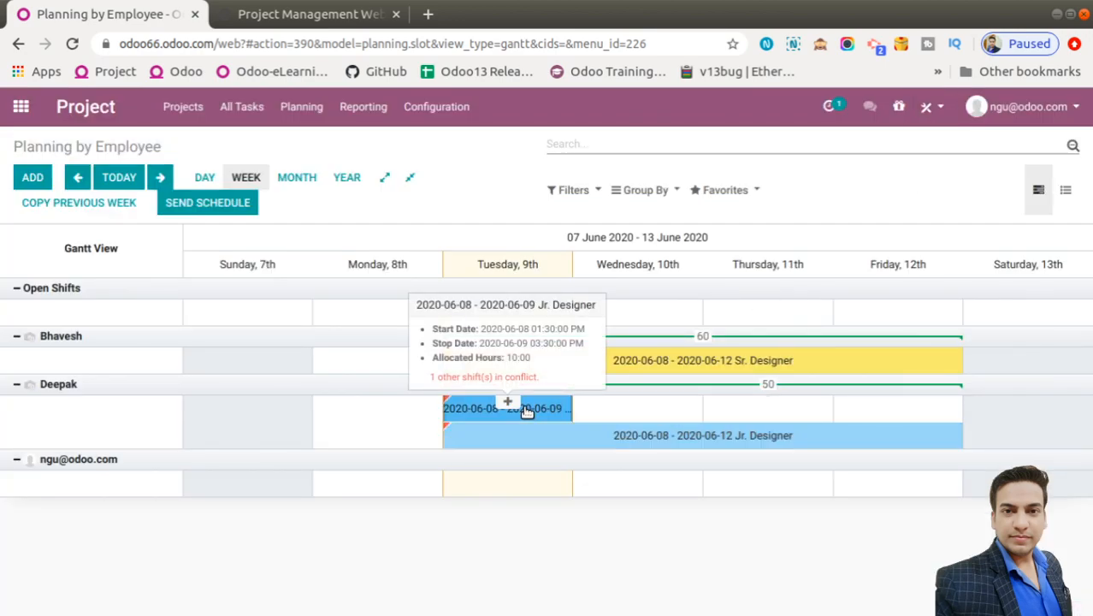
pyautogui.moveTo(526, 411); pyautogui.dragTo(530, 523)
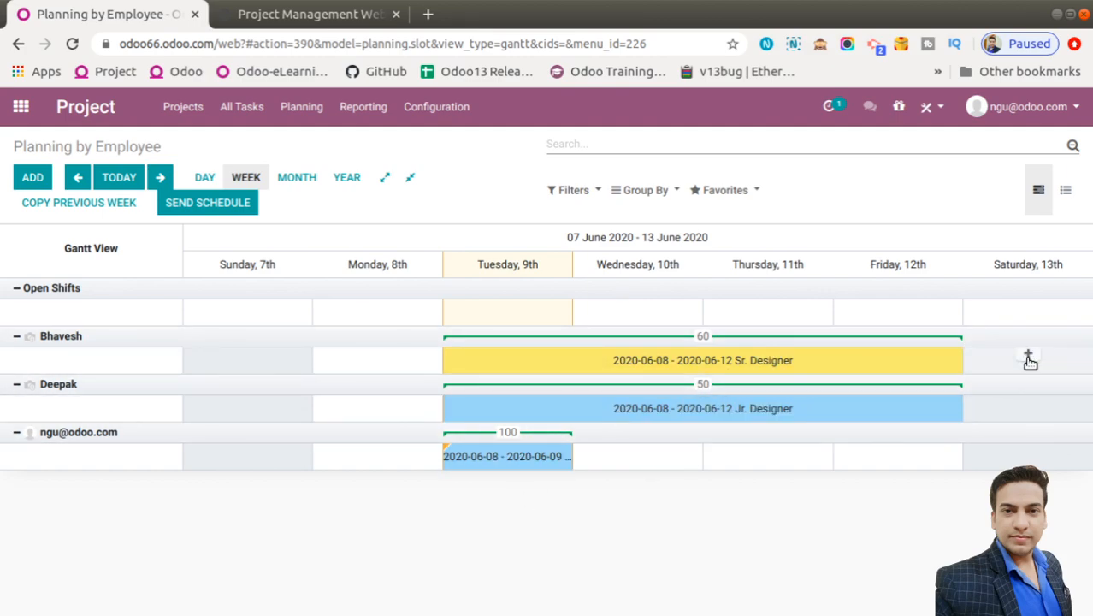
# Add a Saturday shift for the first employee linked to S00006 Design Service, task Requirement Gathering
pyautogui.click(988, 372)
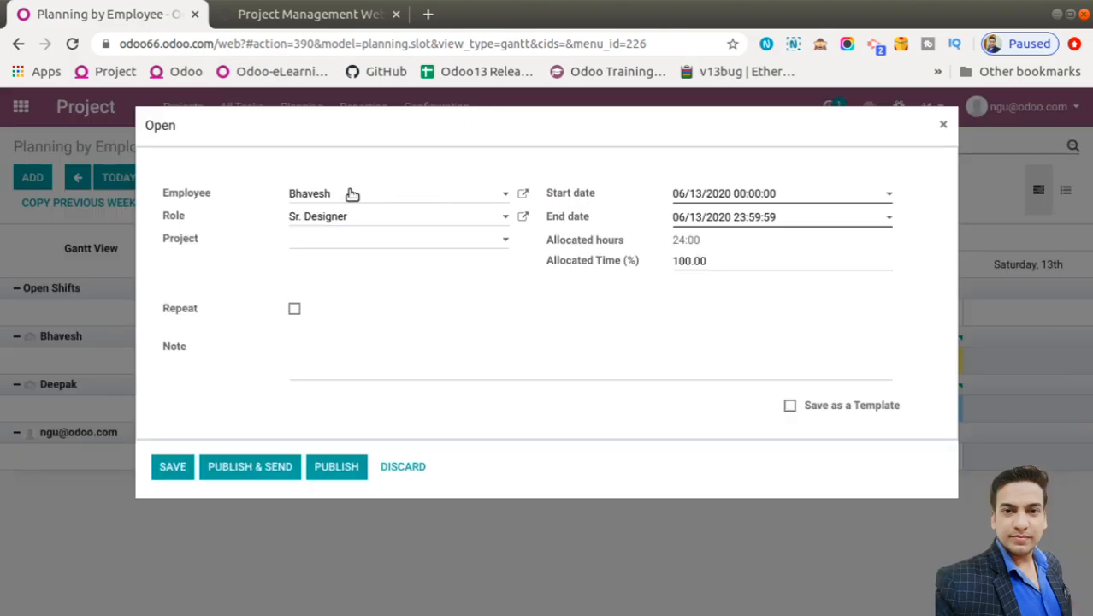
pyautogui.click(342, 240)
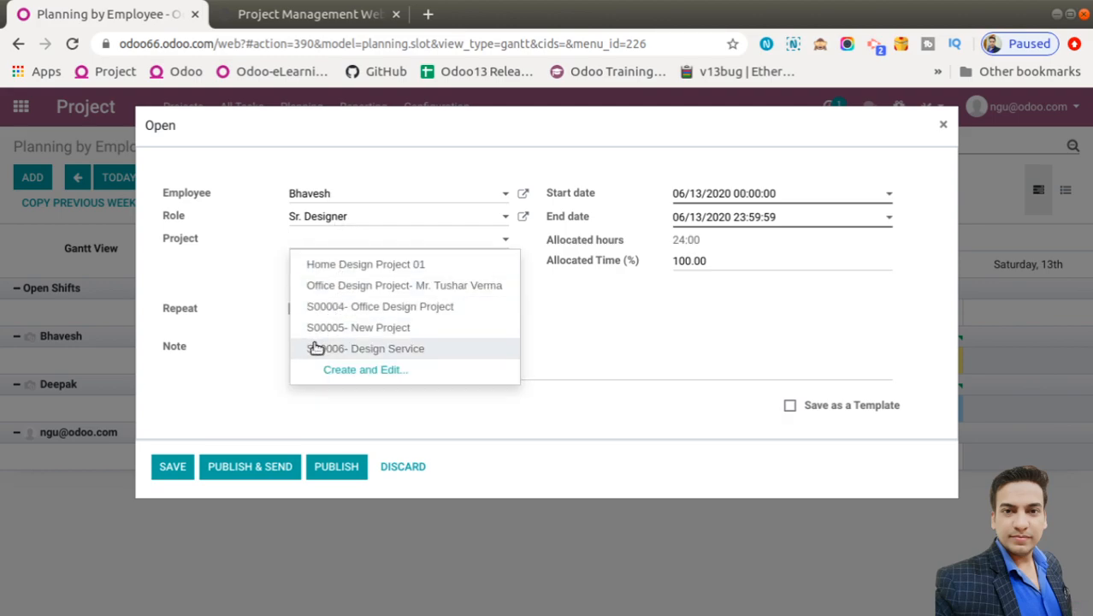
pyautogui.click(316, 348)
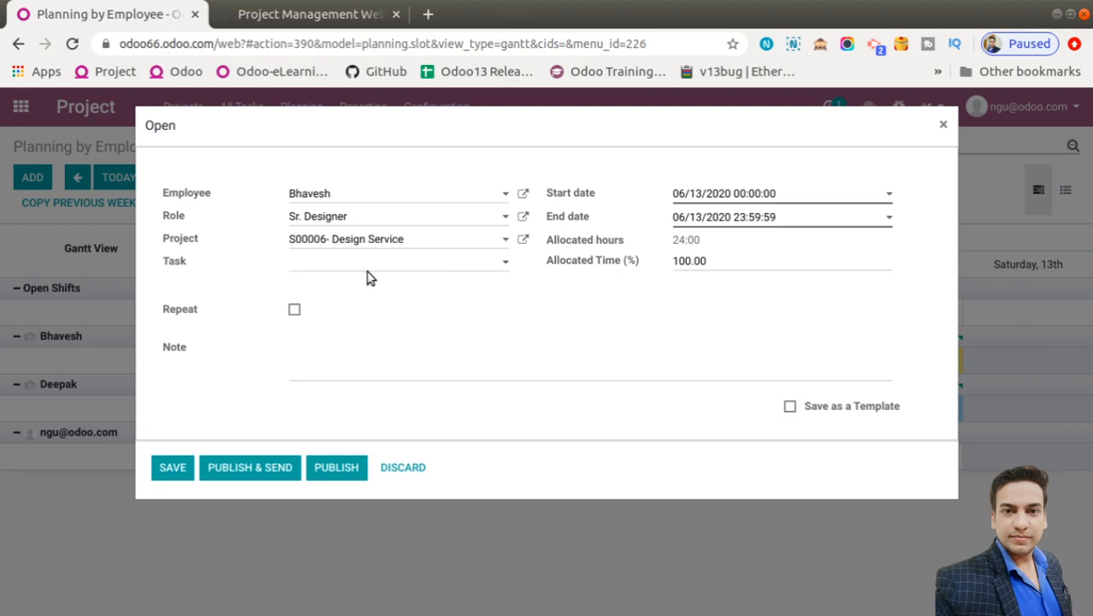
pyautogui.click(359, 260)
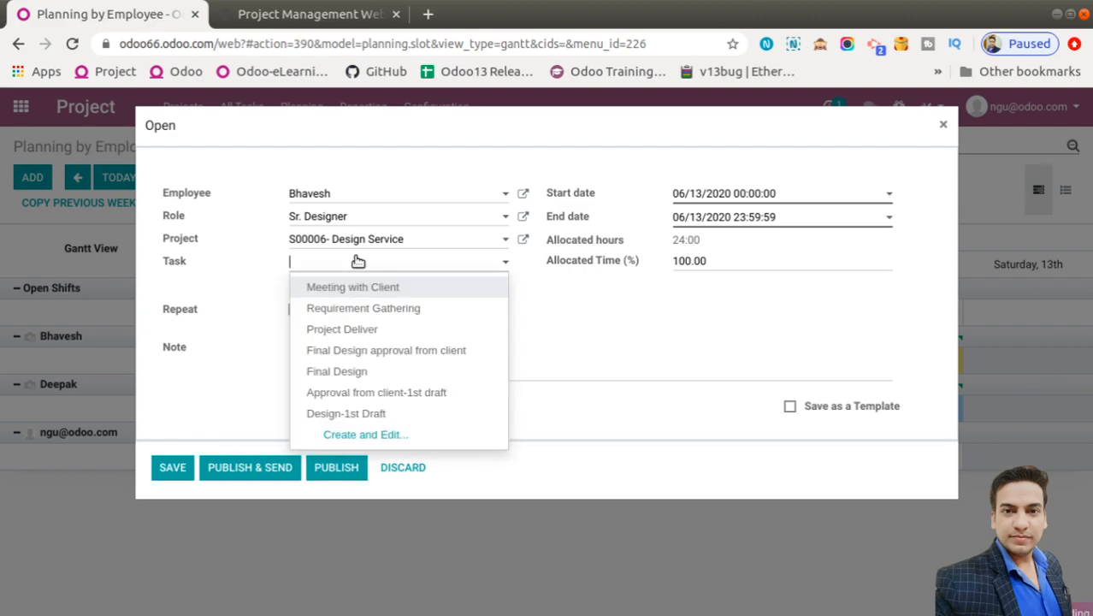
pyautogui.click(334, 310)
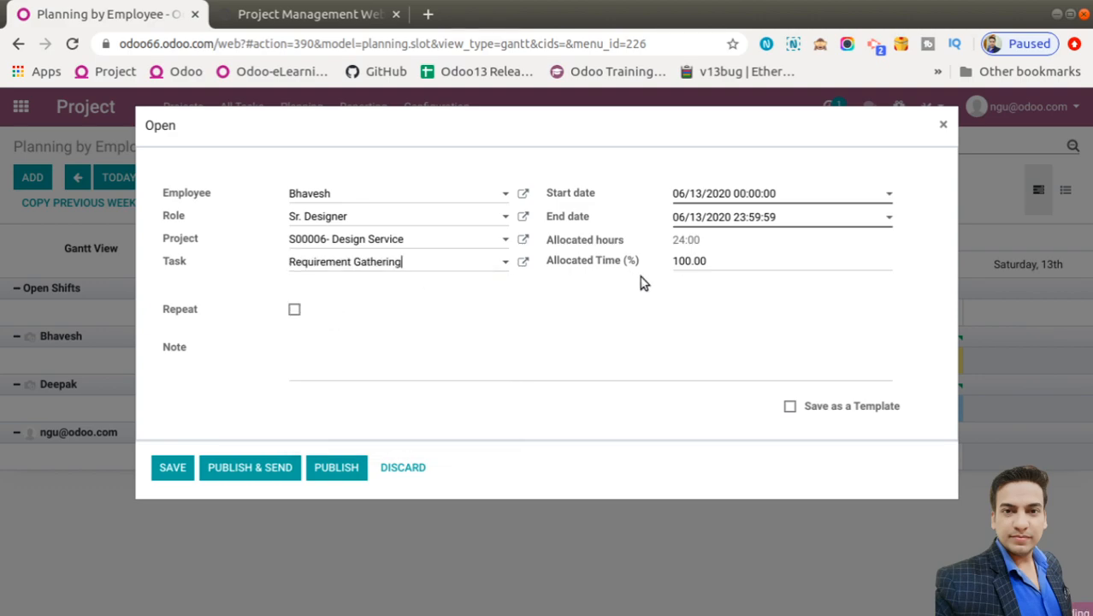
# Set the shift to 50% allocated time ending 16 June 2020, and publish it
pyautogui.doubleClick(722, 255)
pyautogui.write('50')
pyautogui.click(661, 308)
pyautogui.click(169, 469)
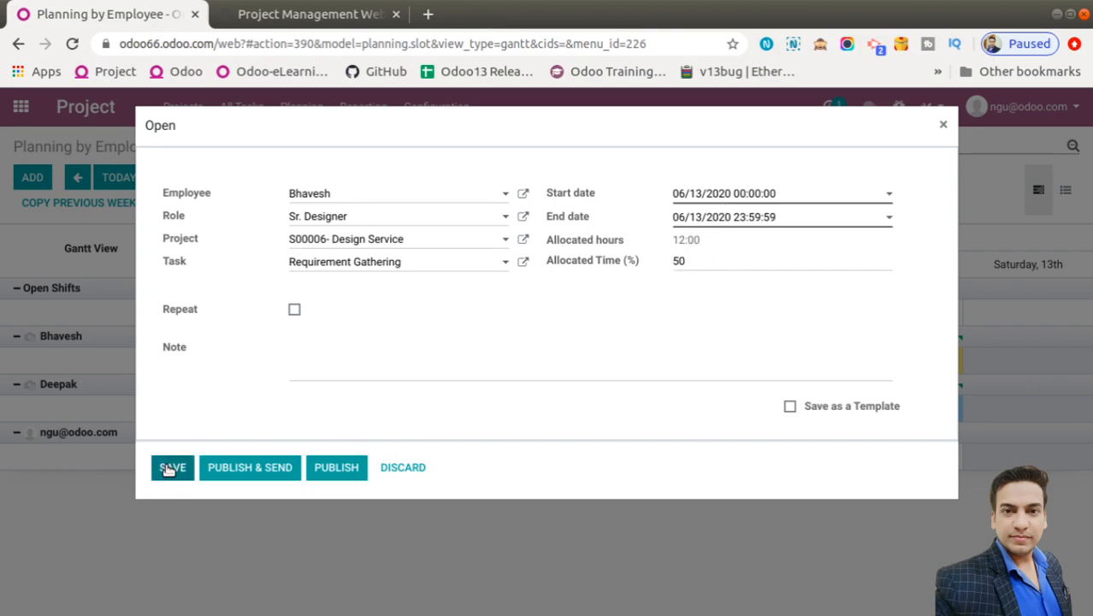
pyautogui.click(797, 224)
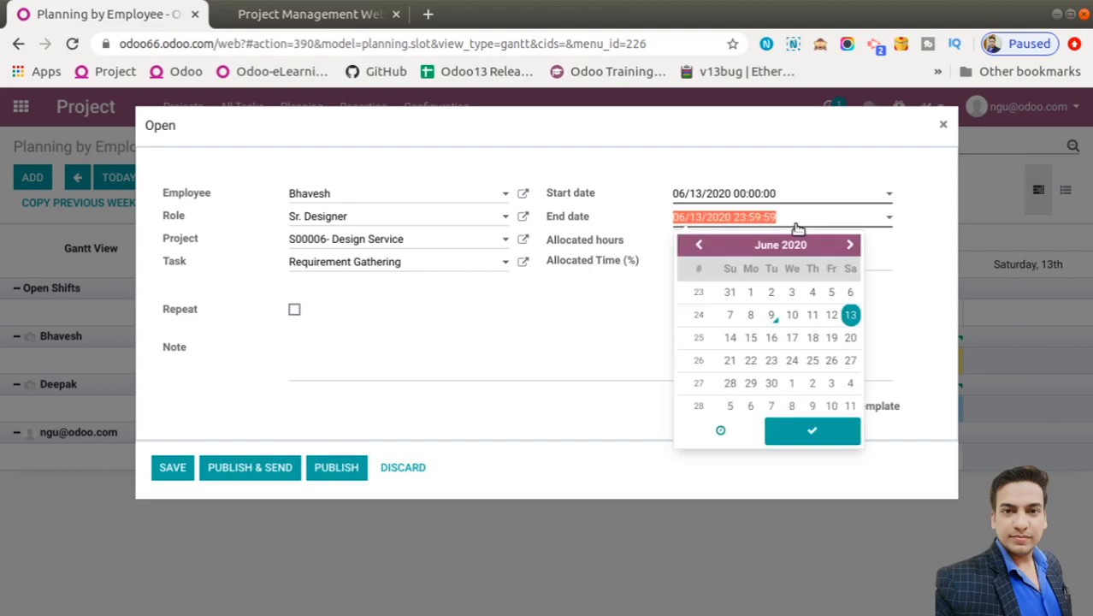
pyautogui.click(771, 337)
pyautogui.click(649, 323)
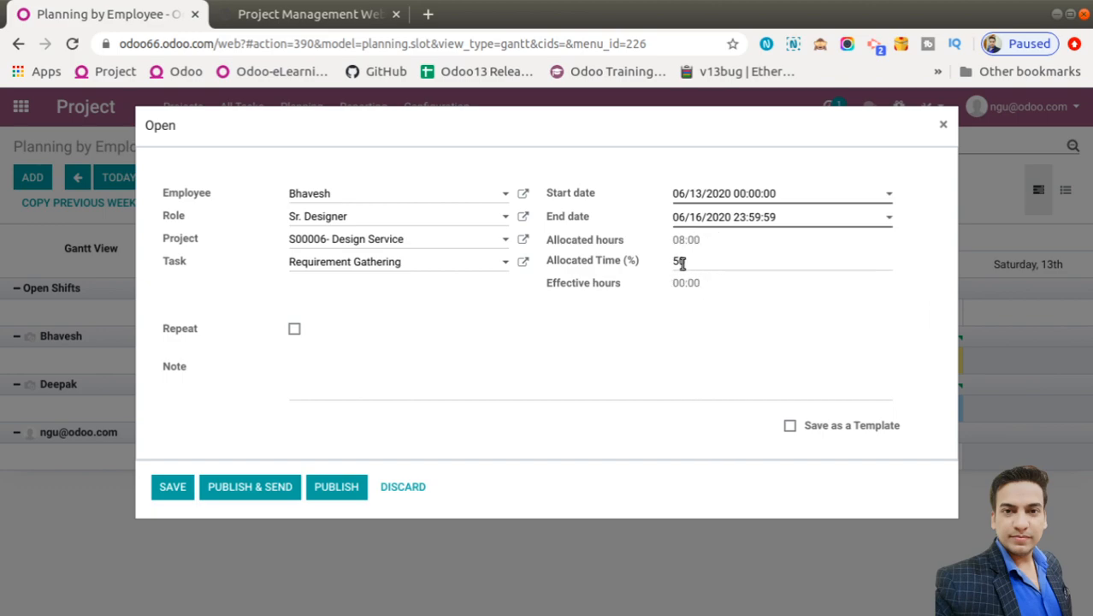
pyautogui.click(331, 495)
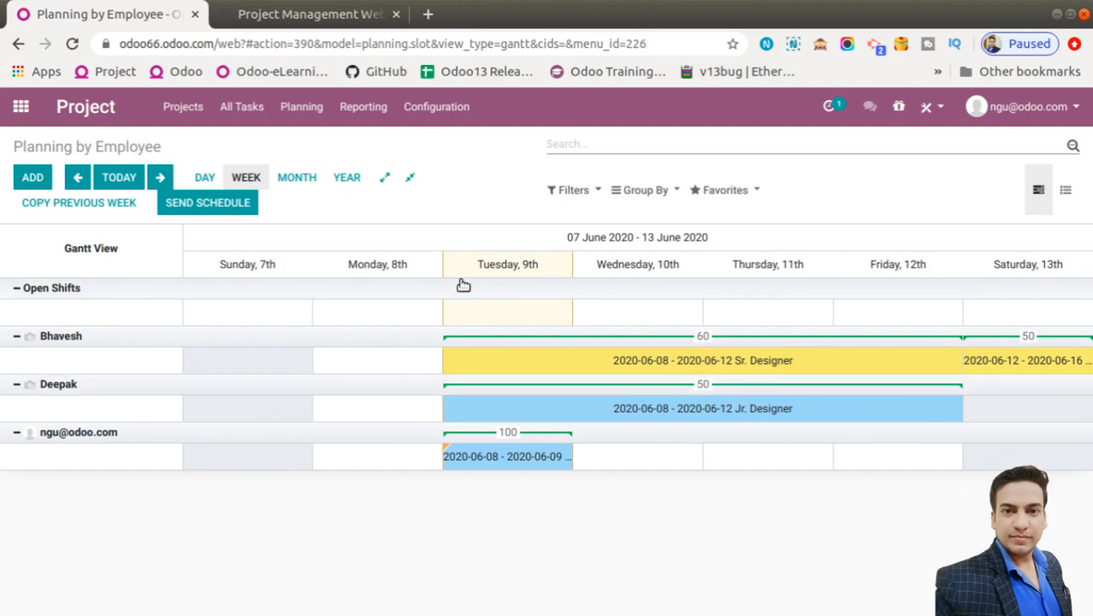
# Switch the Gantt scale via month and year to the single-day view of 9 June 2020
pyautogui.click(300, 178)
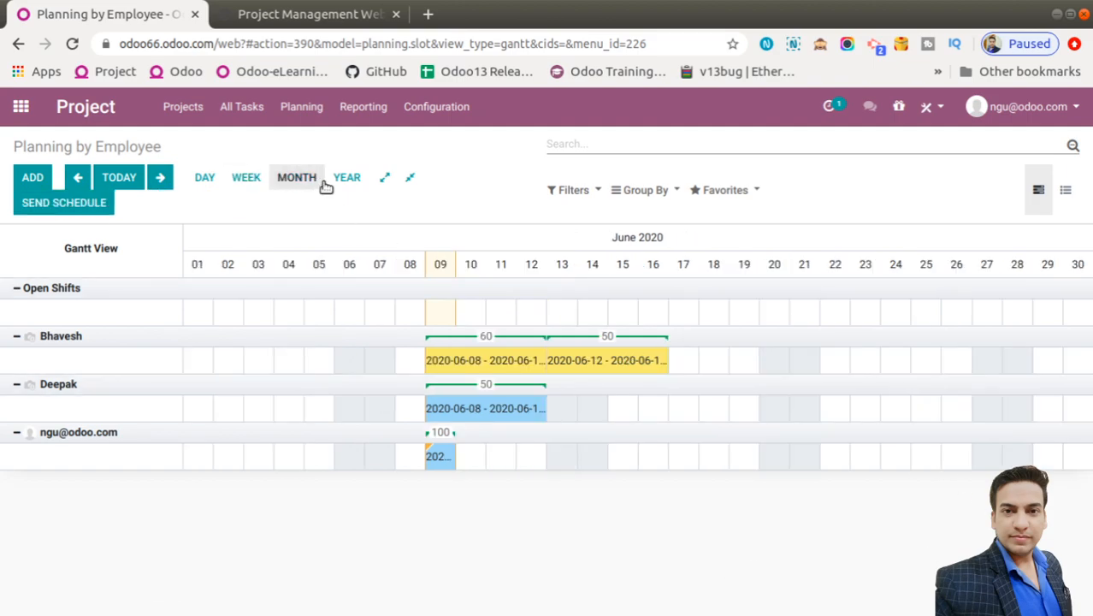
pyautogui.click(339, 182)
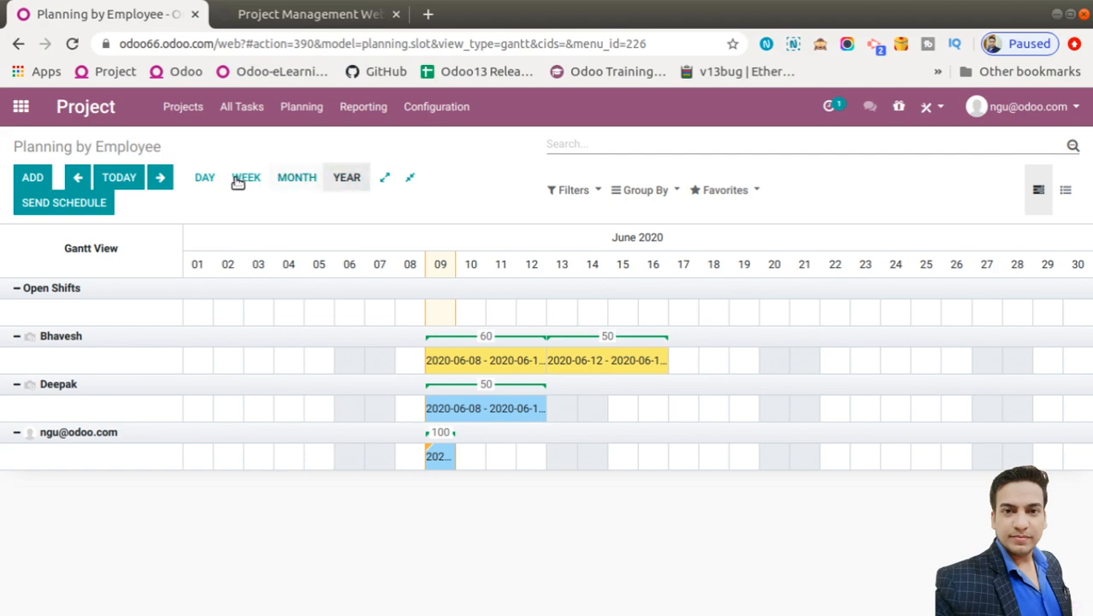
pyautogui.click(204, 178)
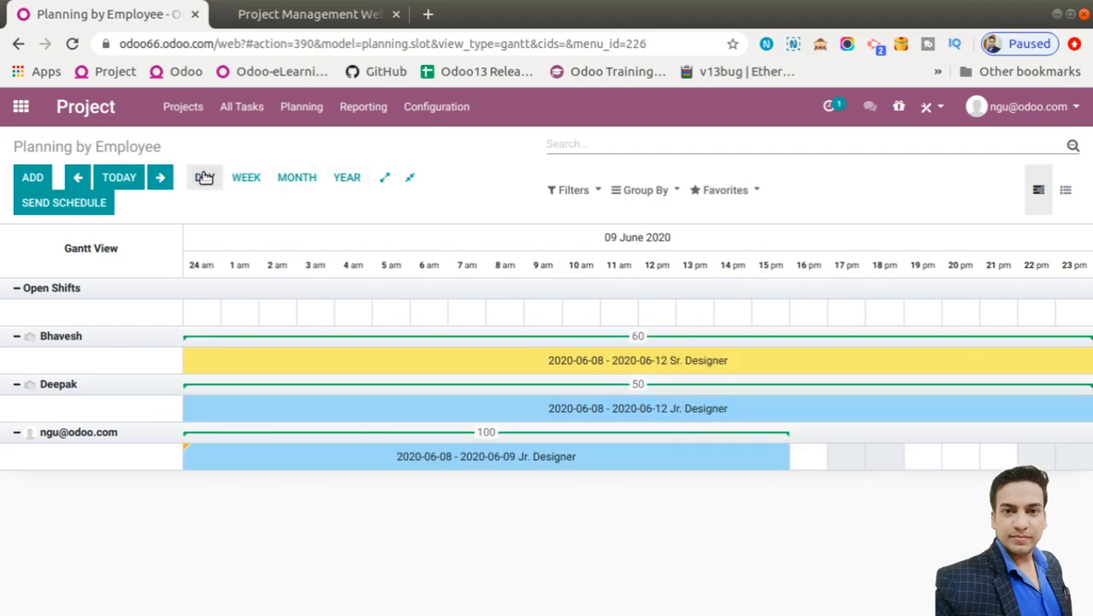
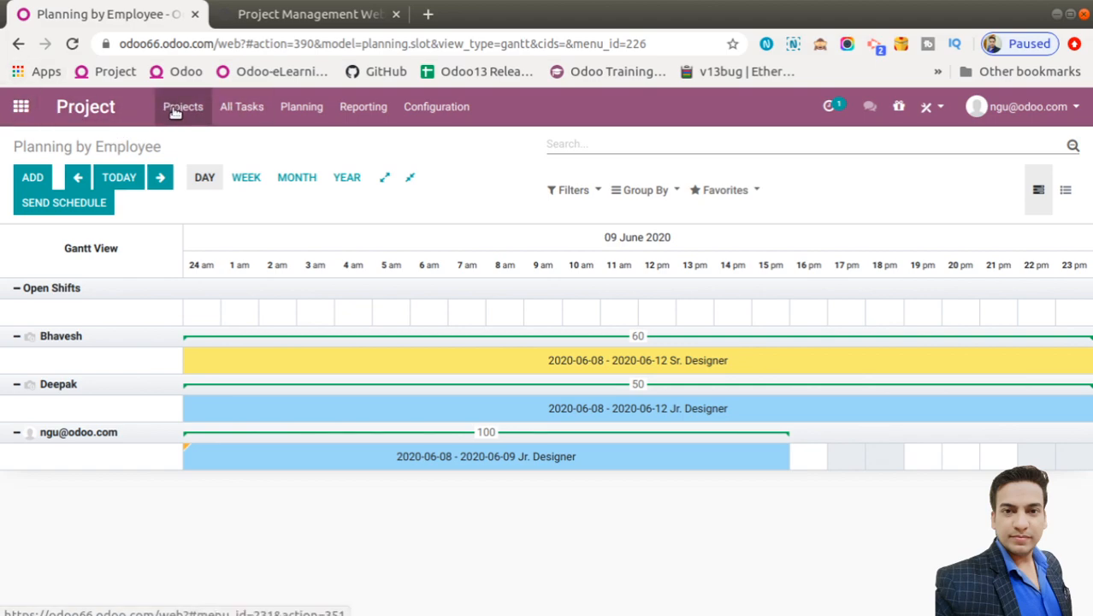
# Go to Projects, view the S00006 Design Service tasks, then open its overview showing ₹63,000 to invoice
pyautogui.click(183, 108)
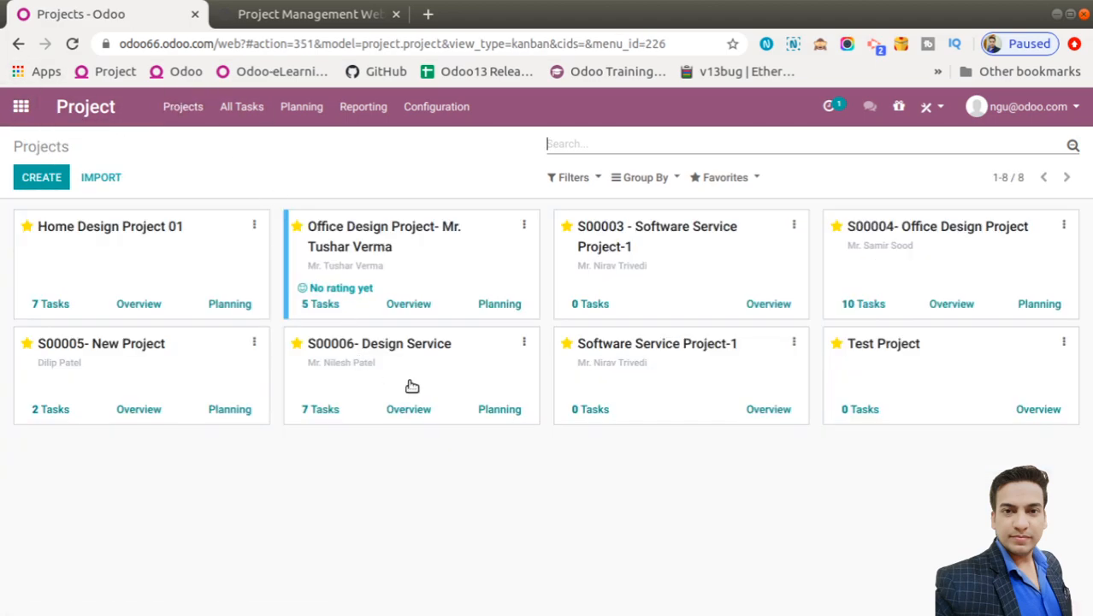
pyautogui.click(468, 344)
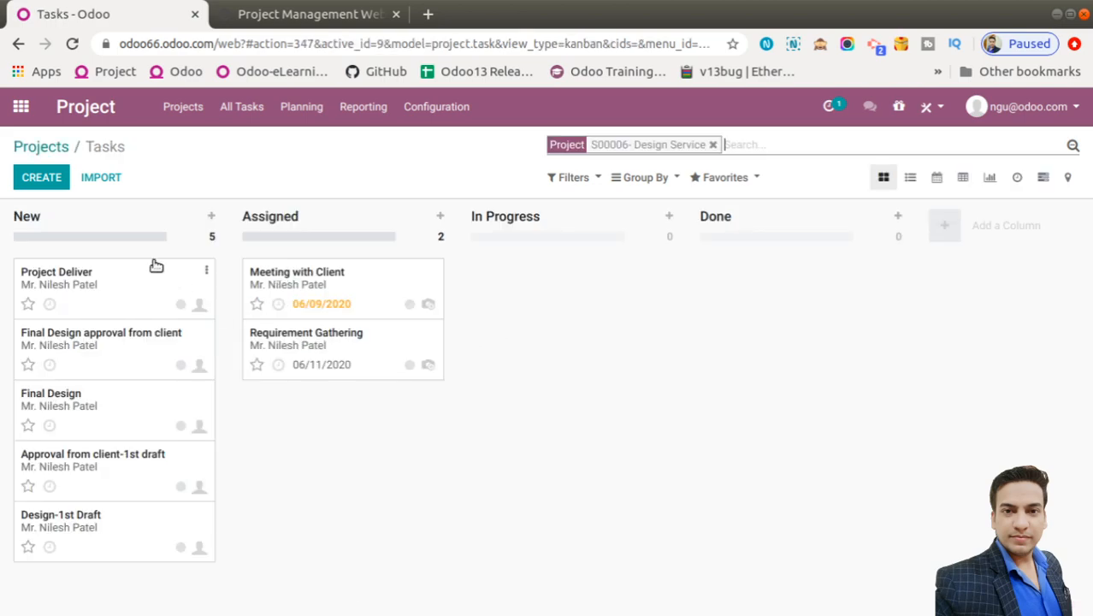
pyautogui.click(52, 146)
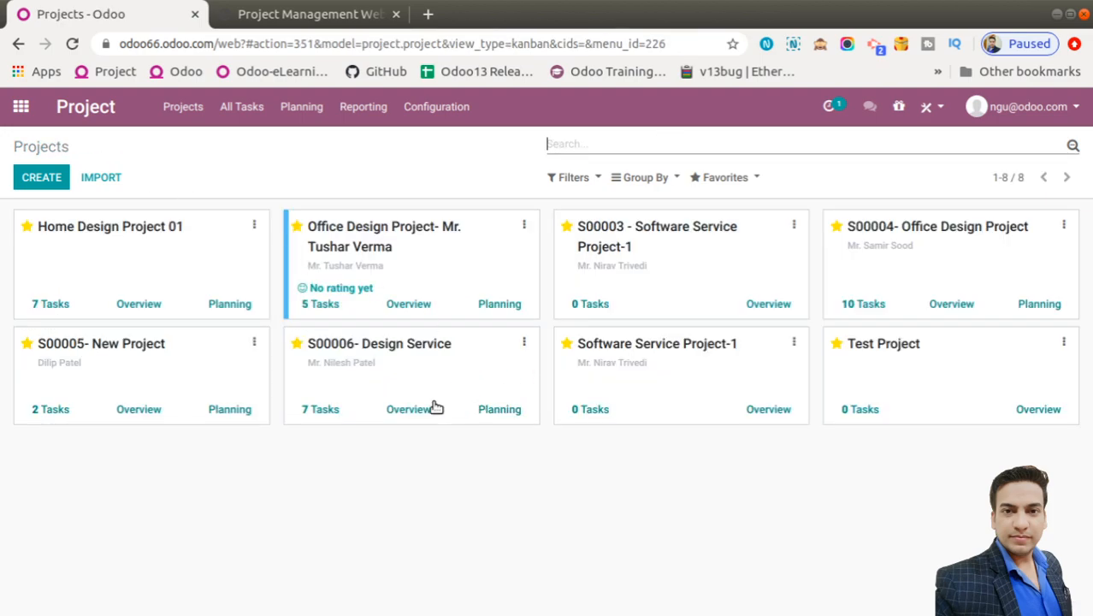
pyautogui.click(409, 409)
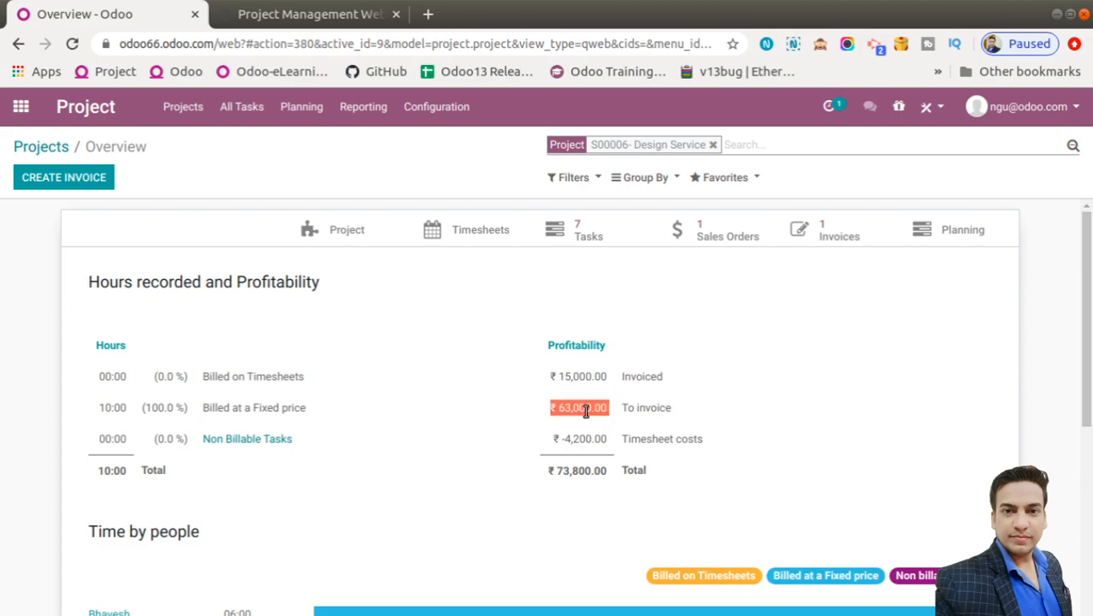
# Create a regular invoice for the remaining ₹63,000 and open the ₹66,900 draft including GST
pyautogui.click(71, 177)
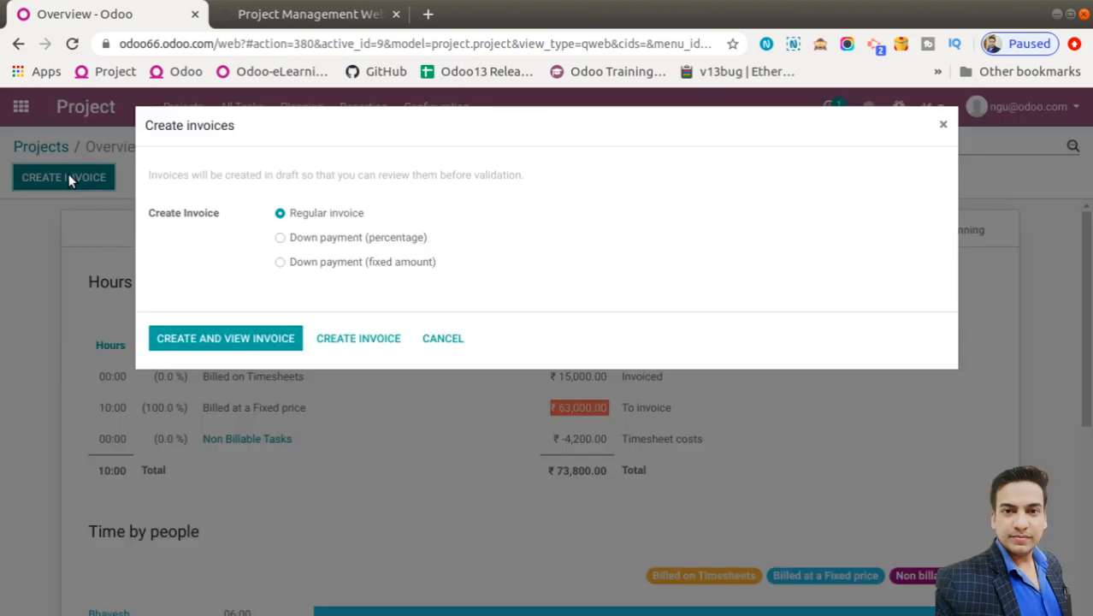
pyautogui.click(228, 341)
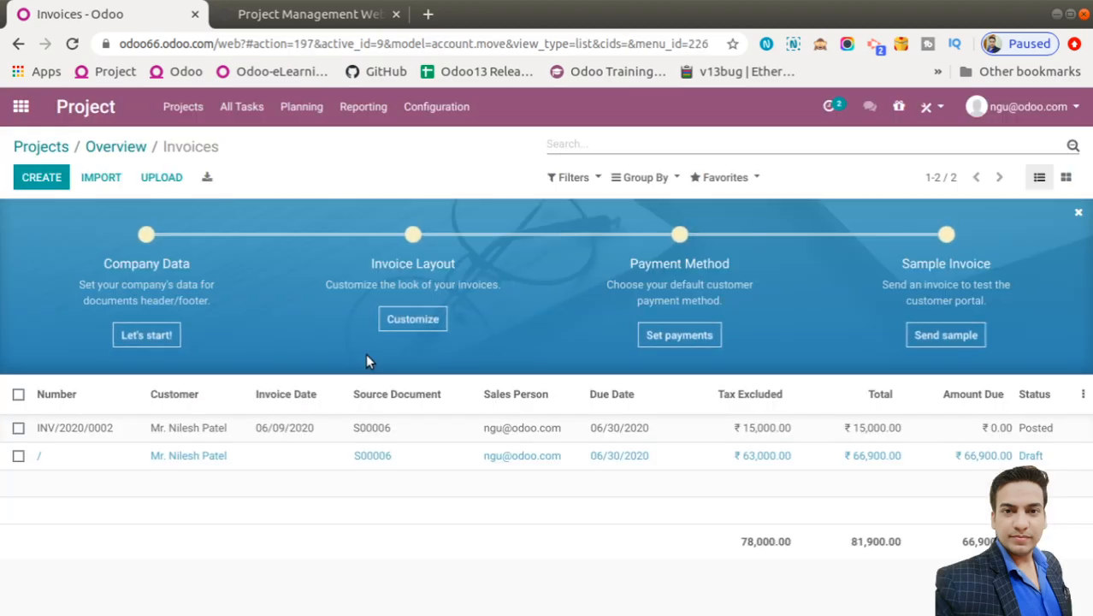
pyautogui.click(198, 465)
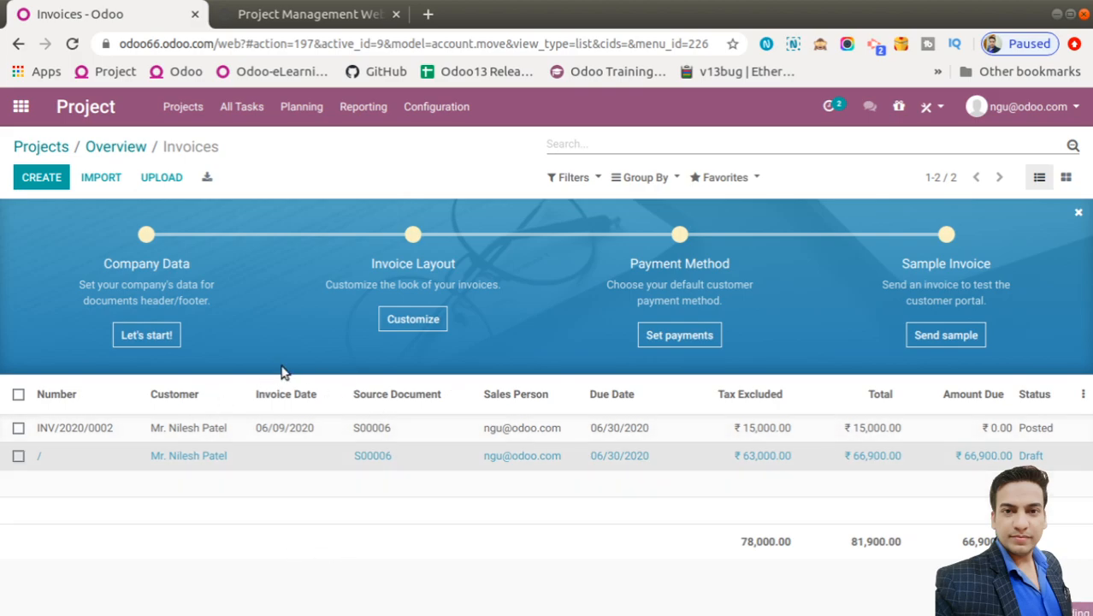
pyautogui.scroll(-3, 415, 556)
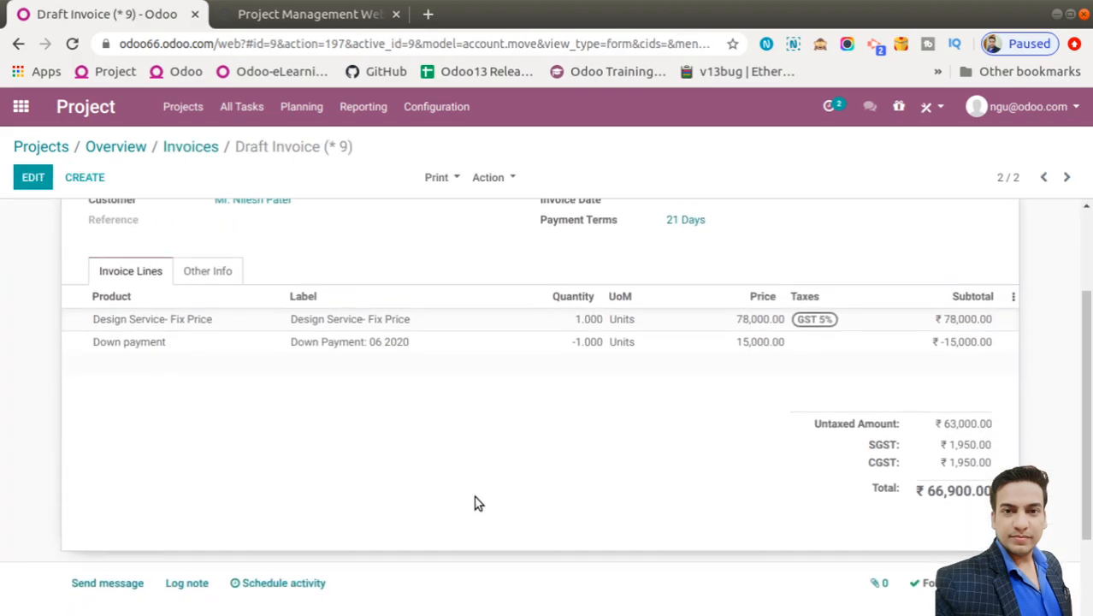
pyautogui.scroll(3, 386, 423)
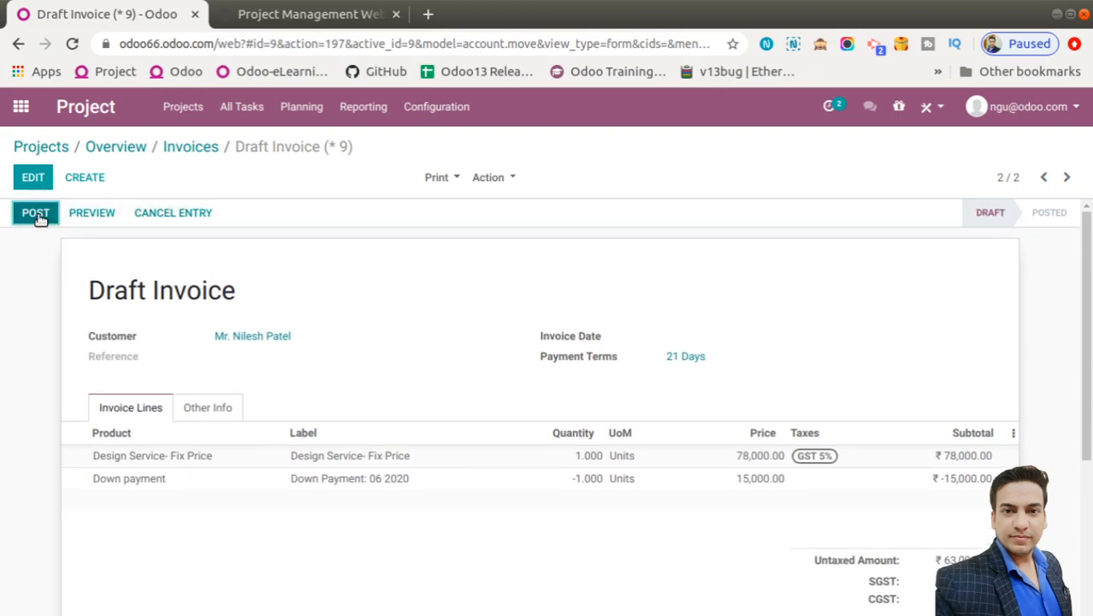
# Post invoice INV/2020/0003 and register its full ₹66,900 payment, leaving ₹0.00 due
pyautogui.click(36, 214)
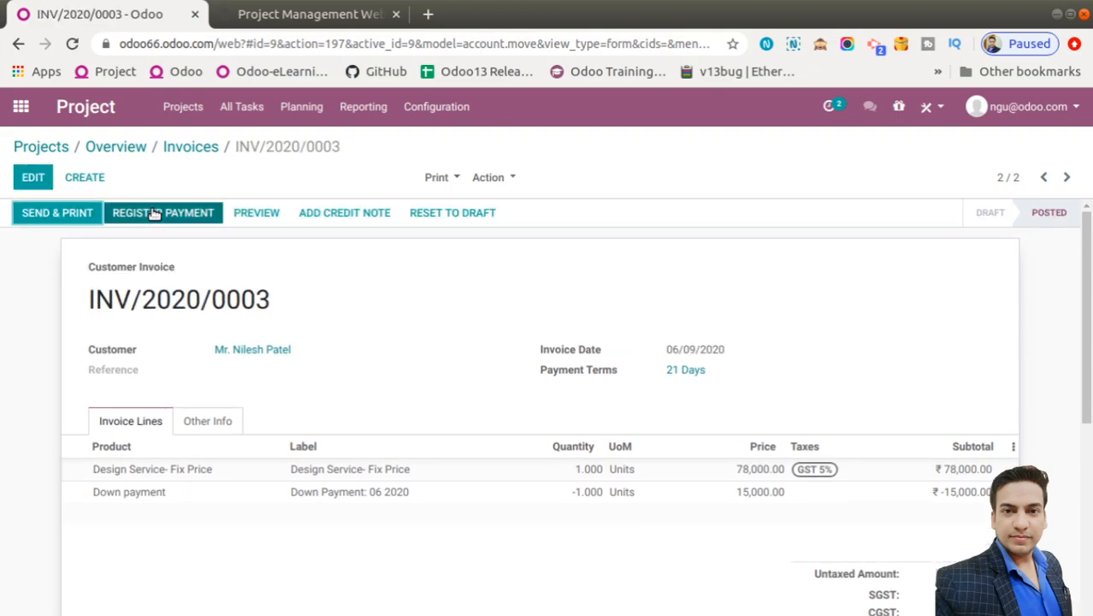
pyautogui.click(154, 214)
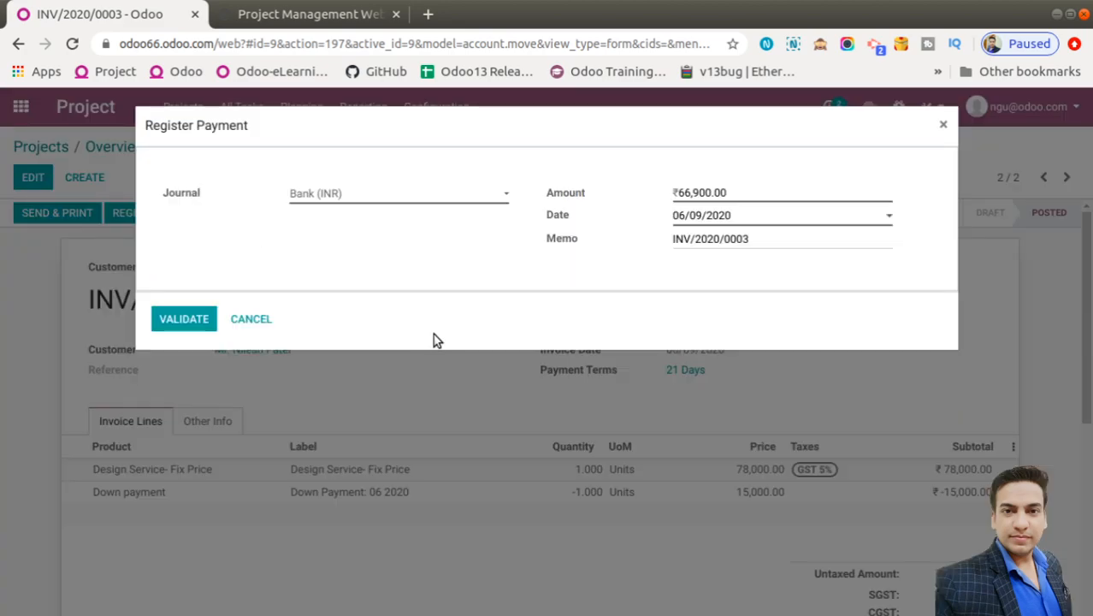
pyautogui.click(181, 317)
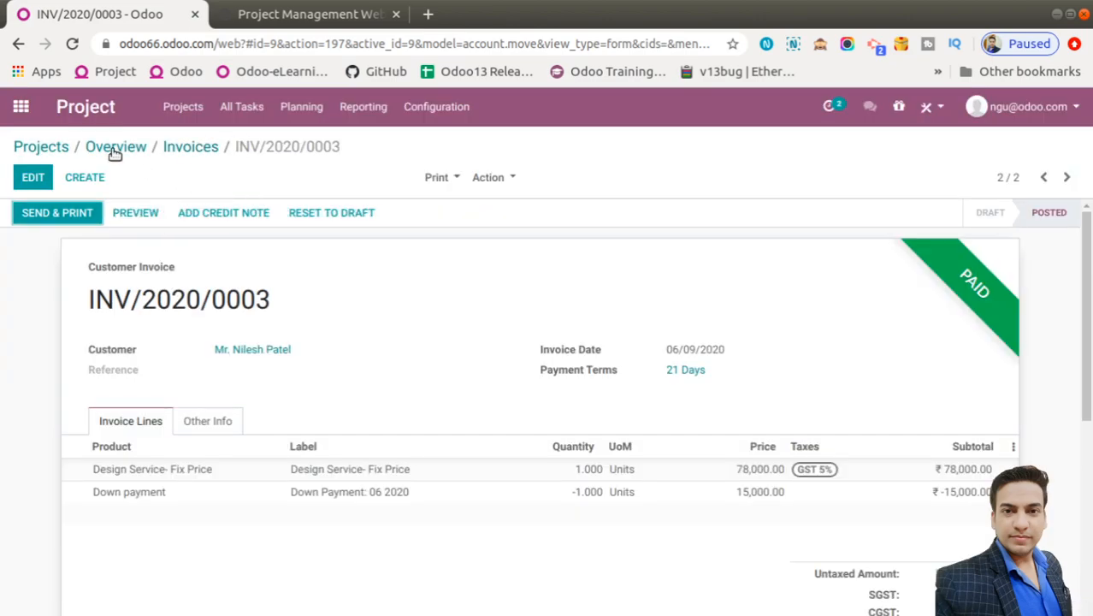
pyautogui.click(1088, 504)
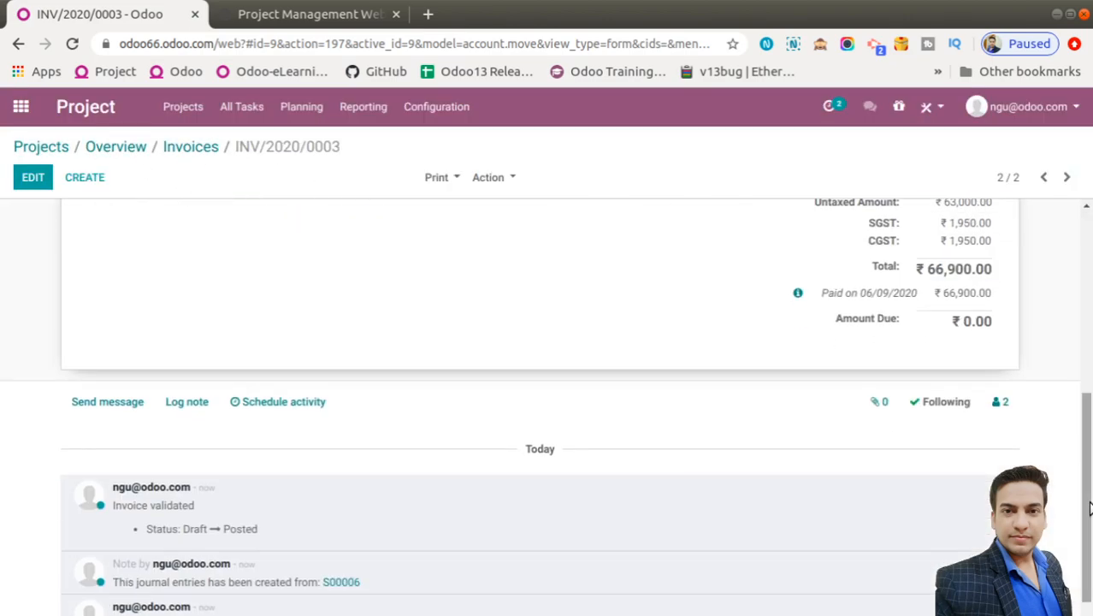
pyautogui.click(1090, 254)
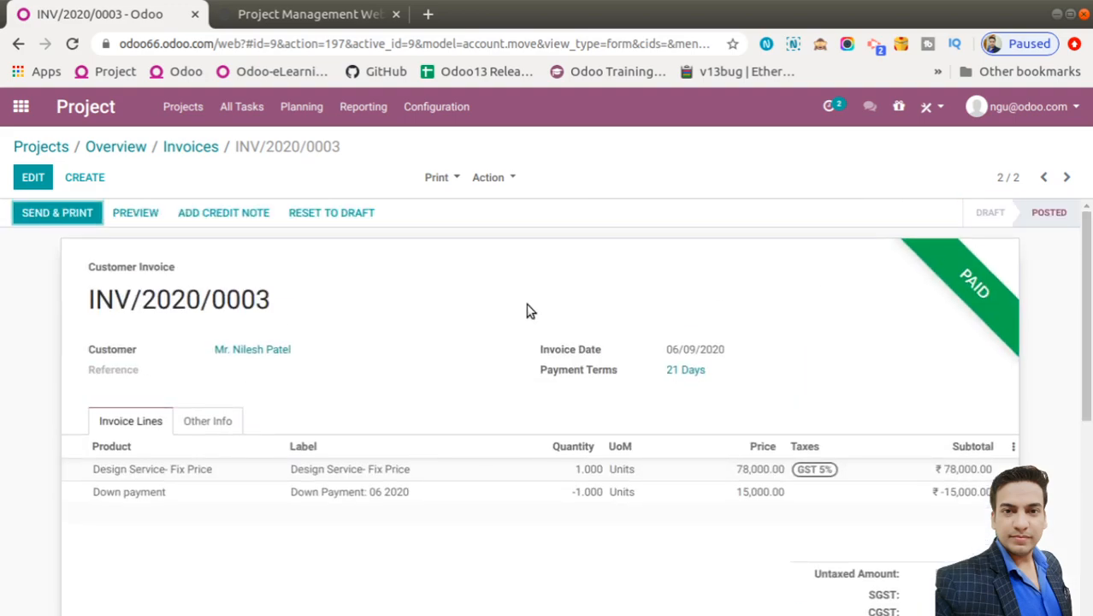
# Reopen the S00006 Design Service overview to confirm ₹78,000 invoiced and ₹0.00 to invoice
pyautogui.click(50, 149)
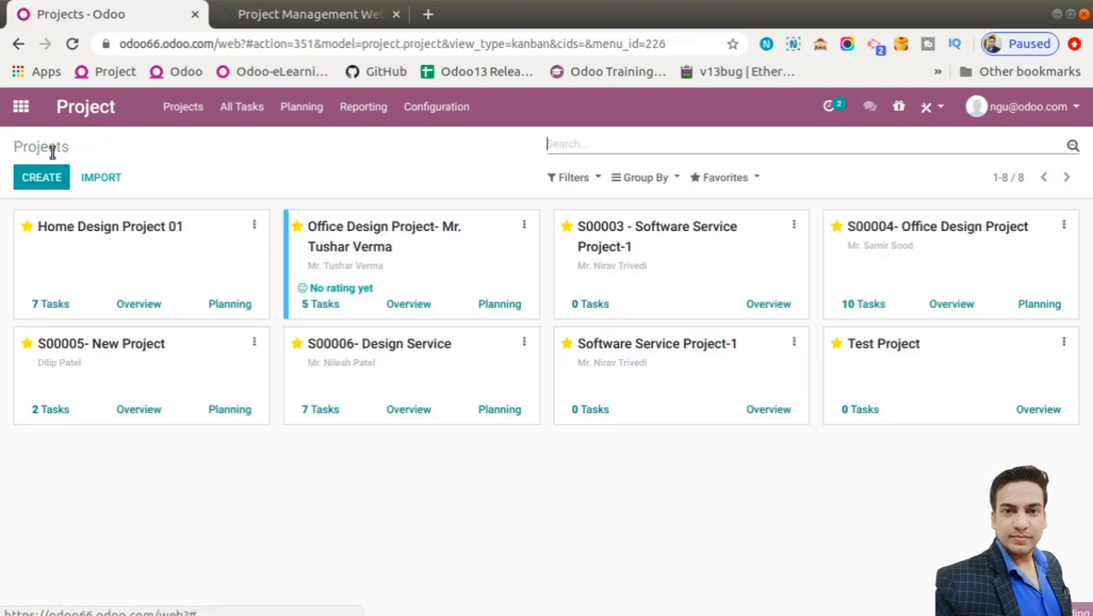
pyautogui.click(408, 409)
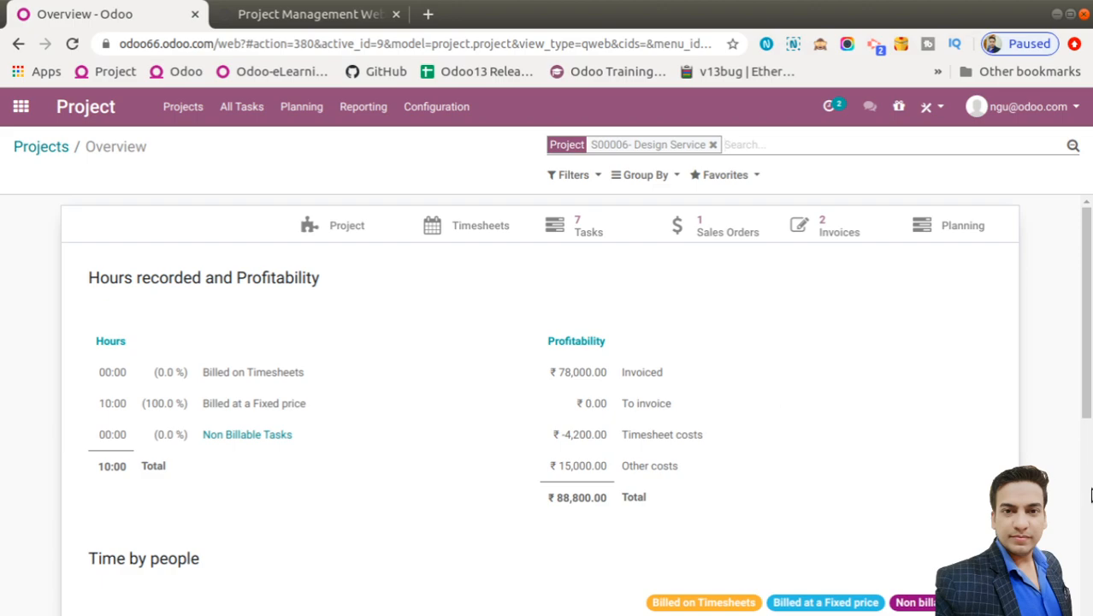
pyautogui.scroll(-5, 1091, 494)
pyautogui.scroll(5, 1091, 342)
# Switch to the Project Management Webinar PDF and scroll to page 14, 'Drive a Successful Implementation'
pyautogui.click(300, 25)
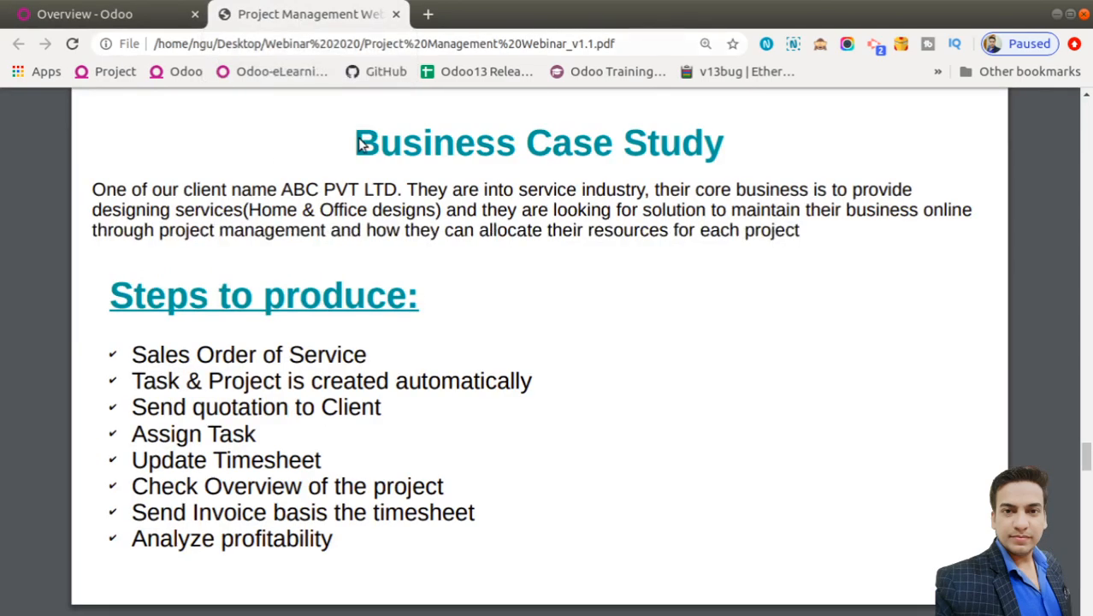
pyautogui.scroll(-5, 560, 291)
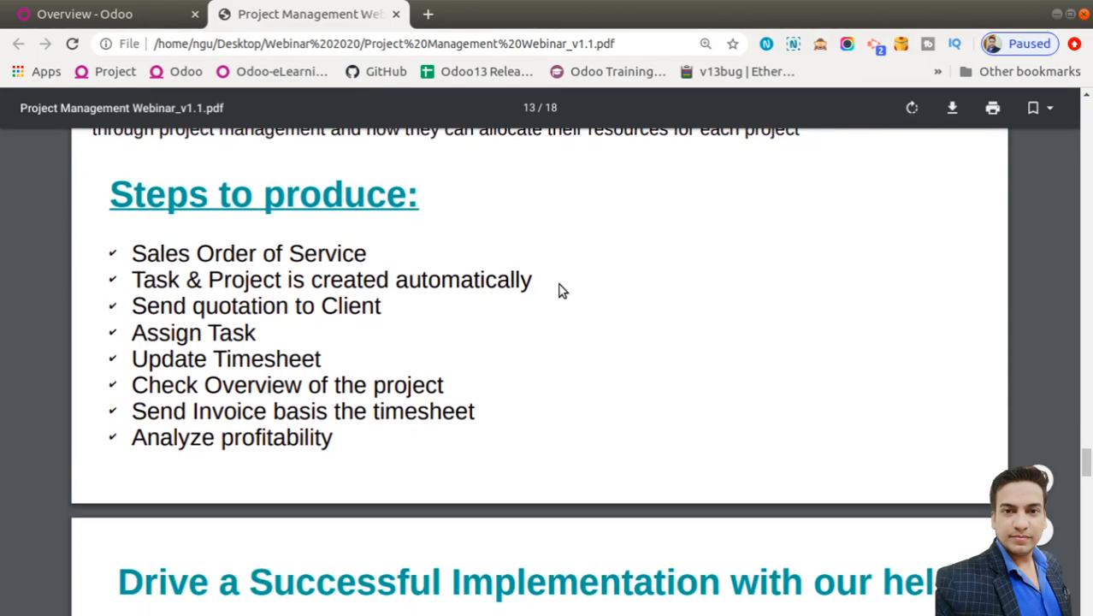
pyautogui.scroll(-3, 560, 291)
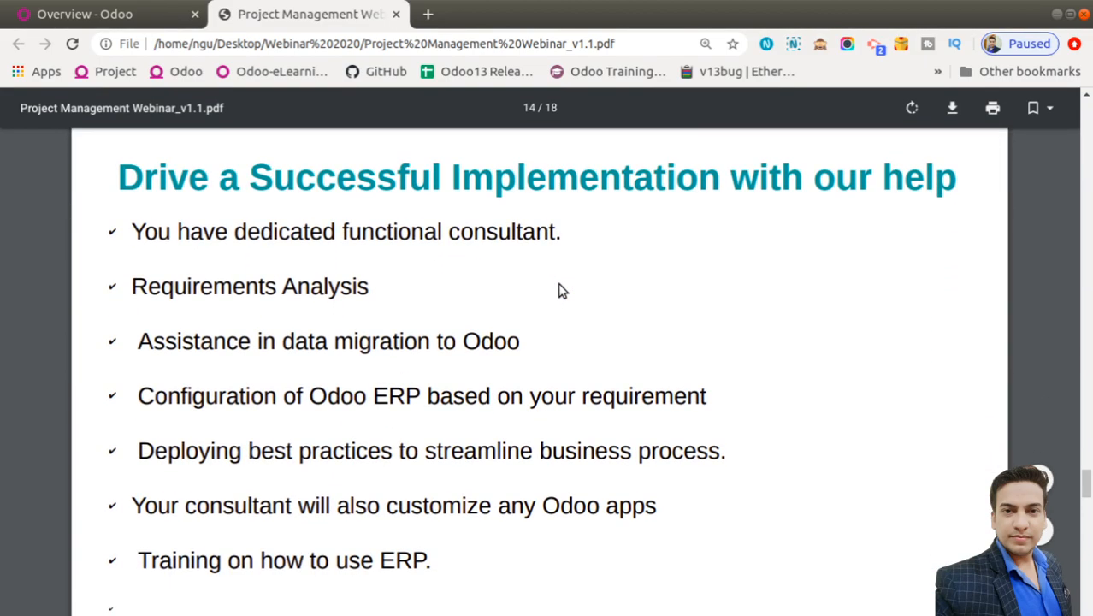
pyautogui.scroll(1, 561, 291)
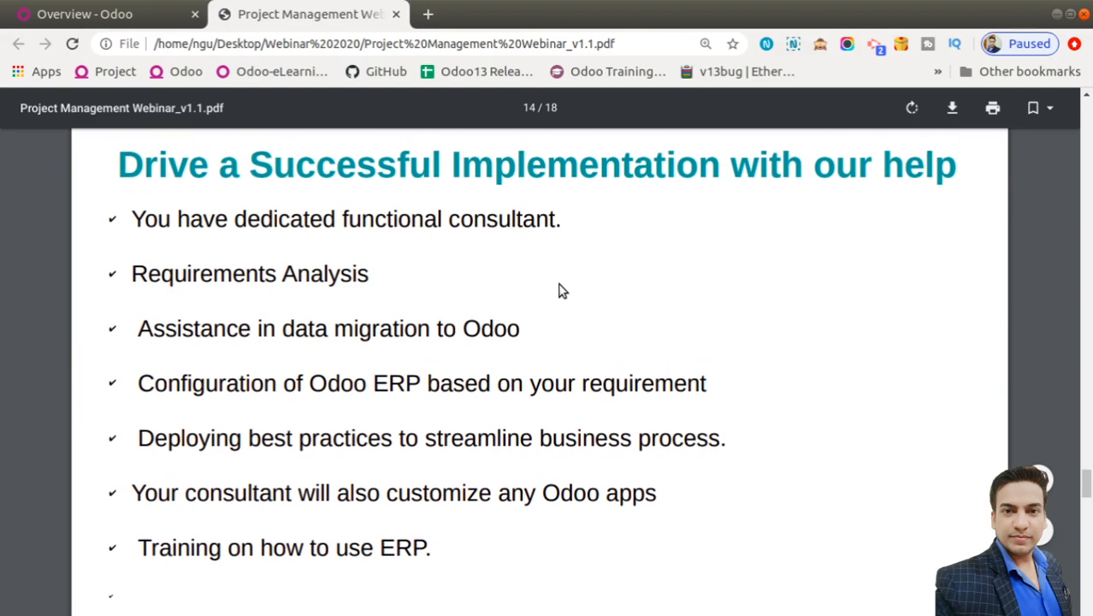